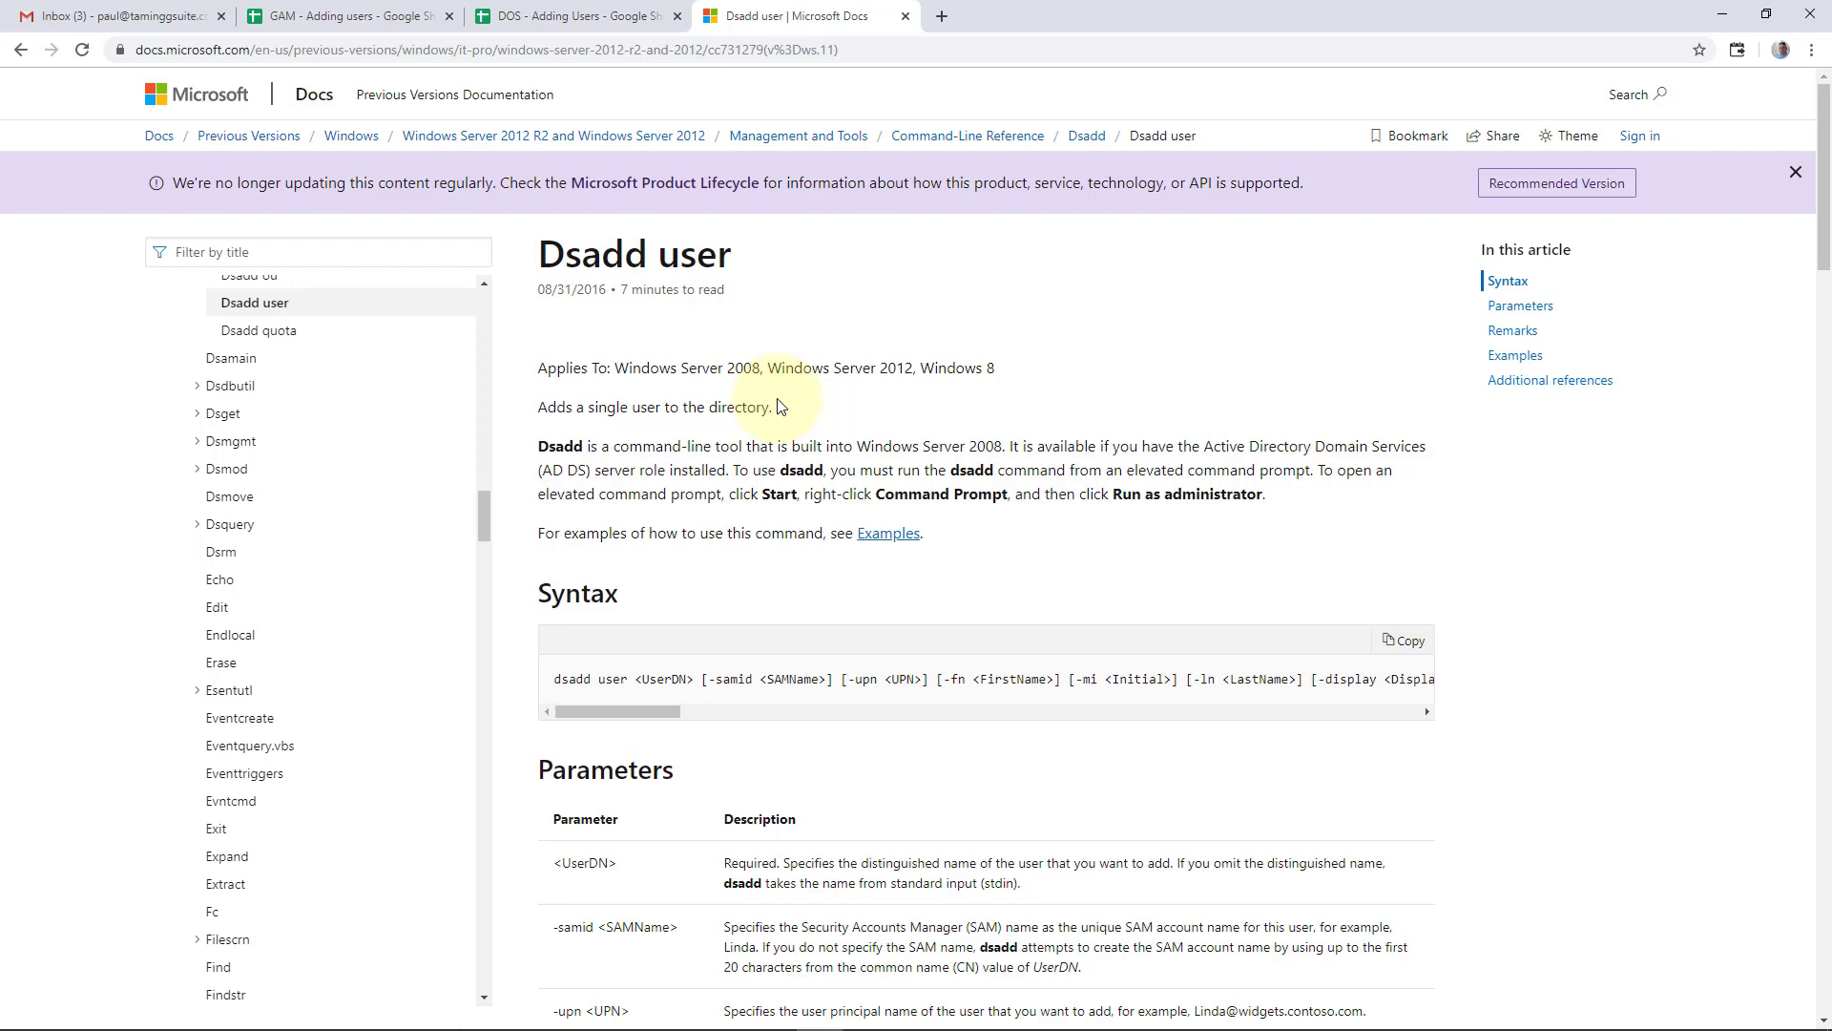
Copy the seven generated dsadd commands in AD7:AD13 of the DOS - Adding Users spreadsheet
{"action": "left_click", "coordinate": [482, 16]}
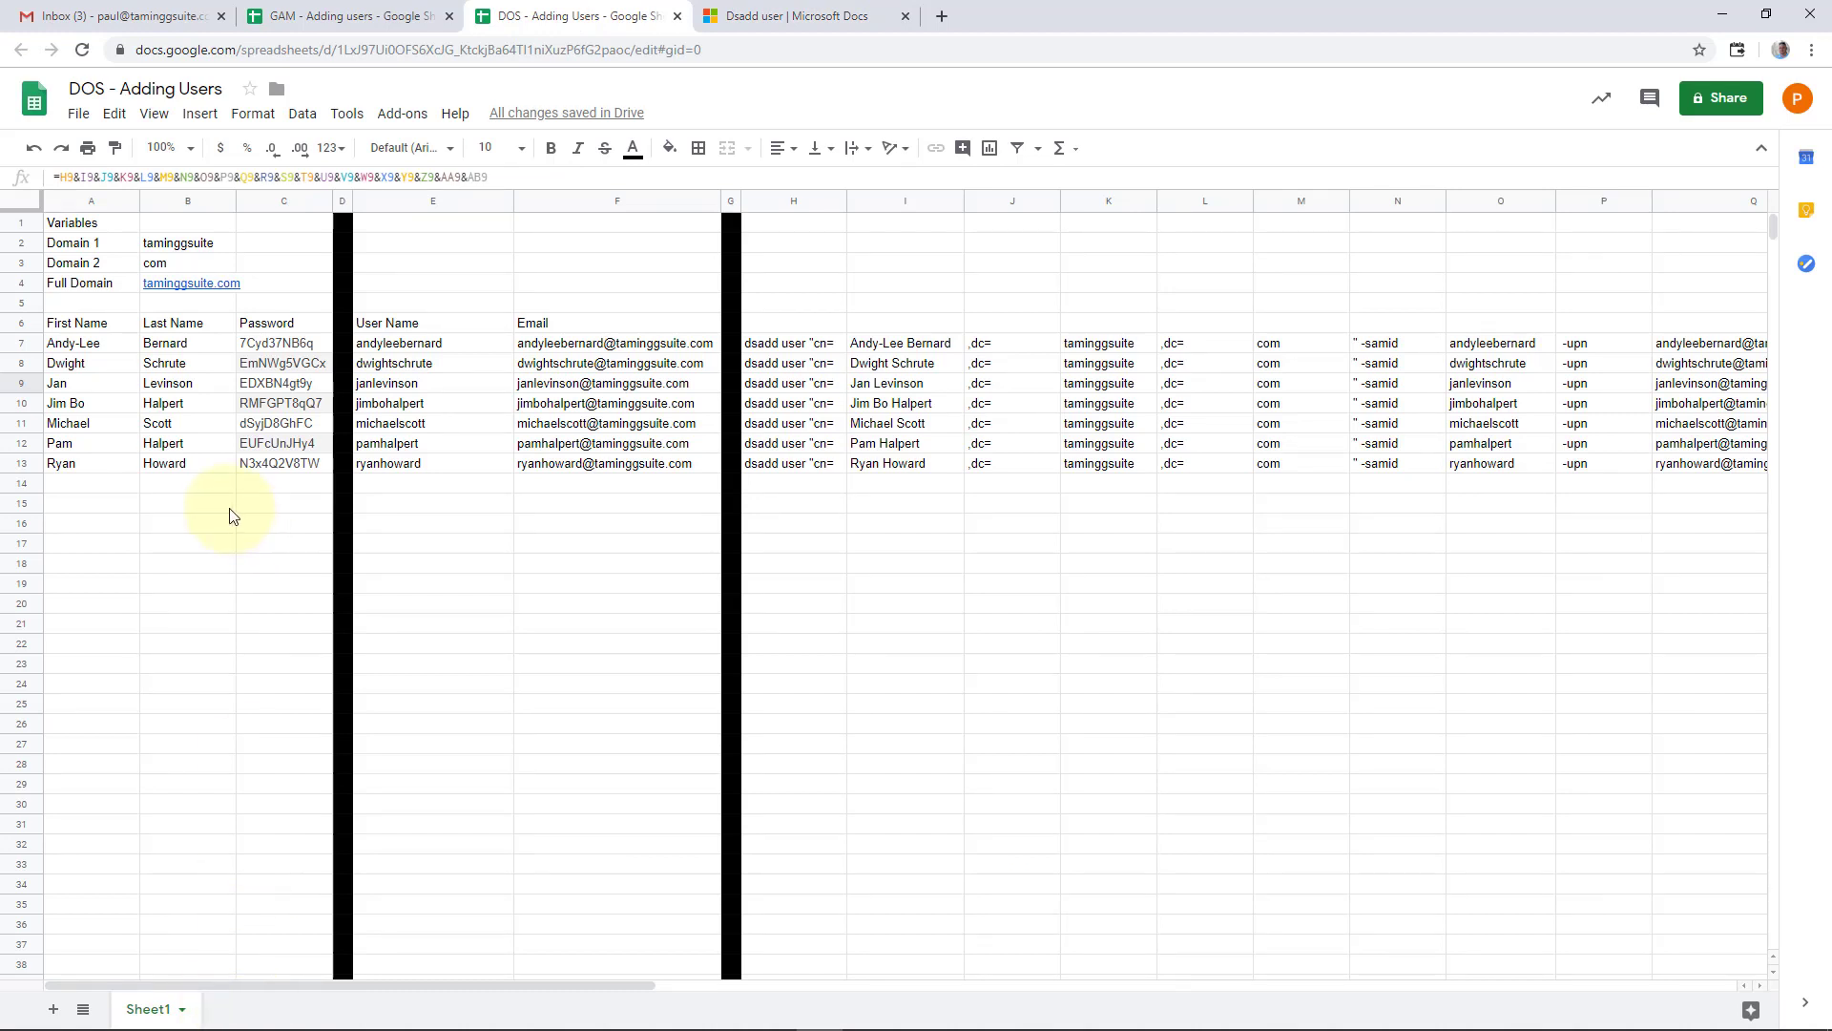
{"action": "left_click", "coordinate": [101, 345]}
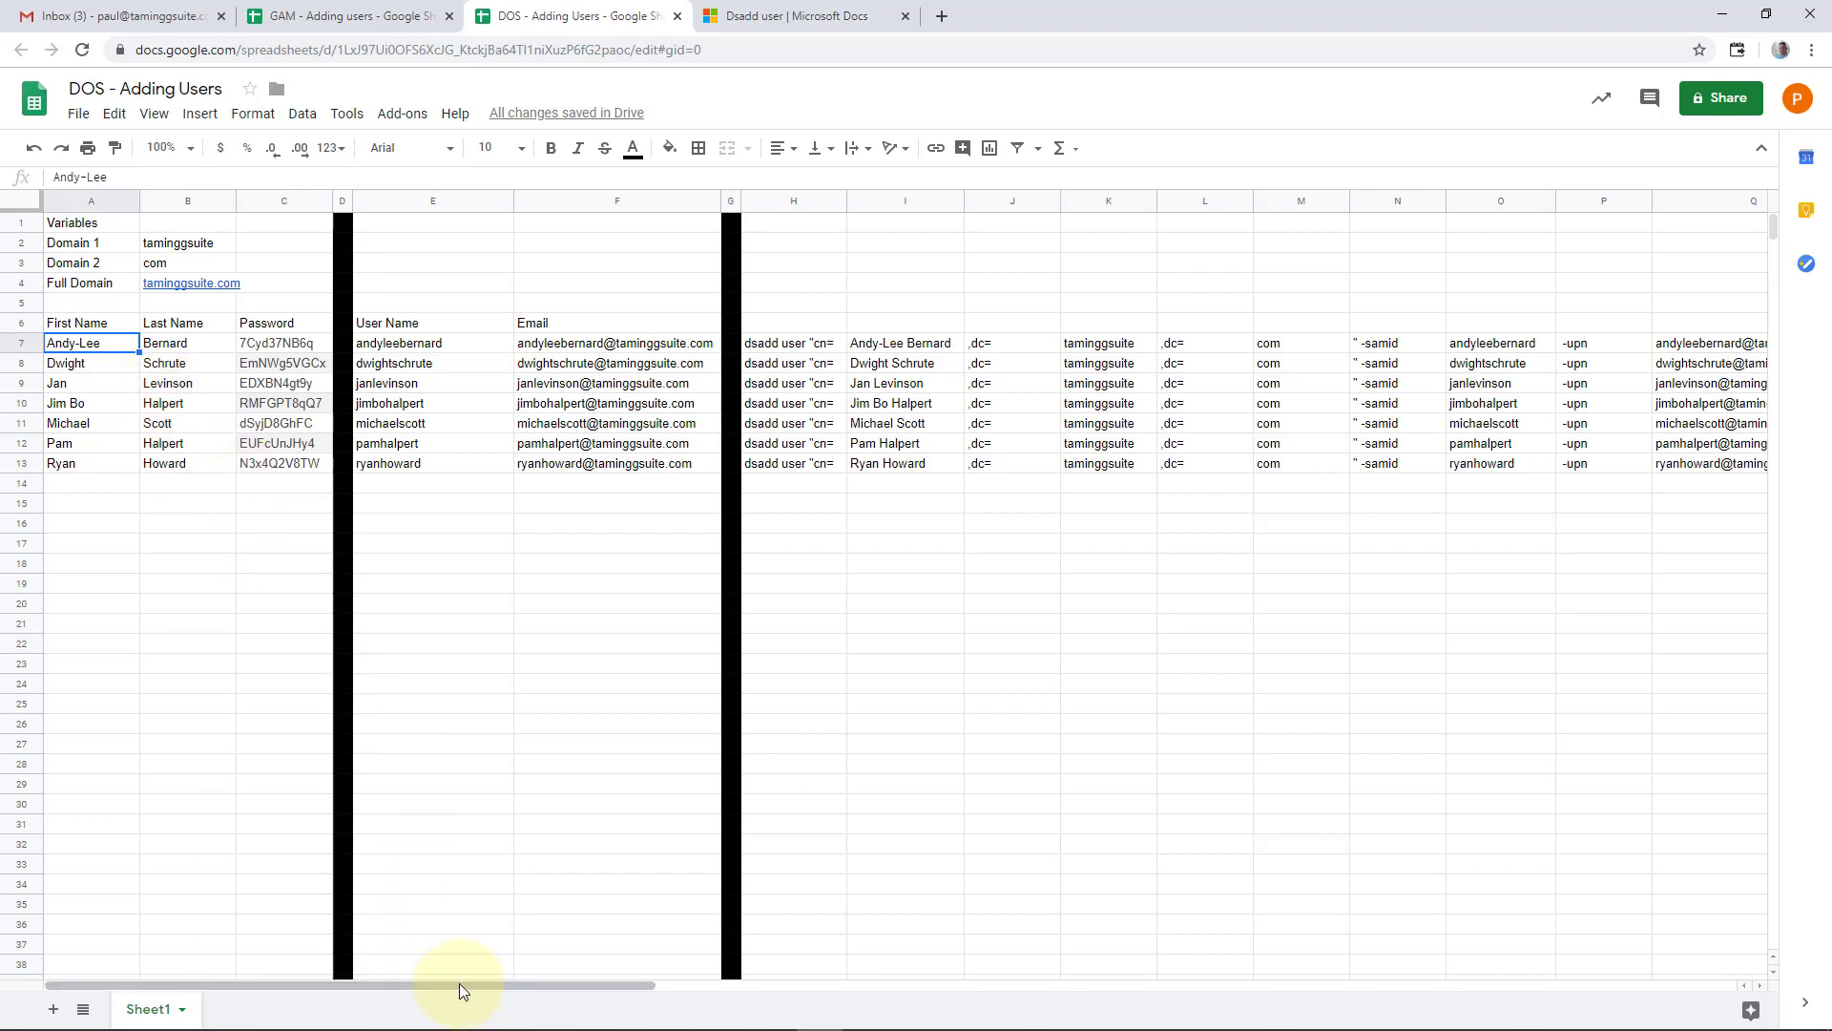
{"action": "left_click_drag", "start_coordinate": [460, 985], "coordinate": [1483, 1009]}
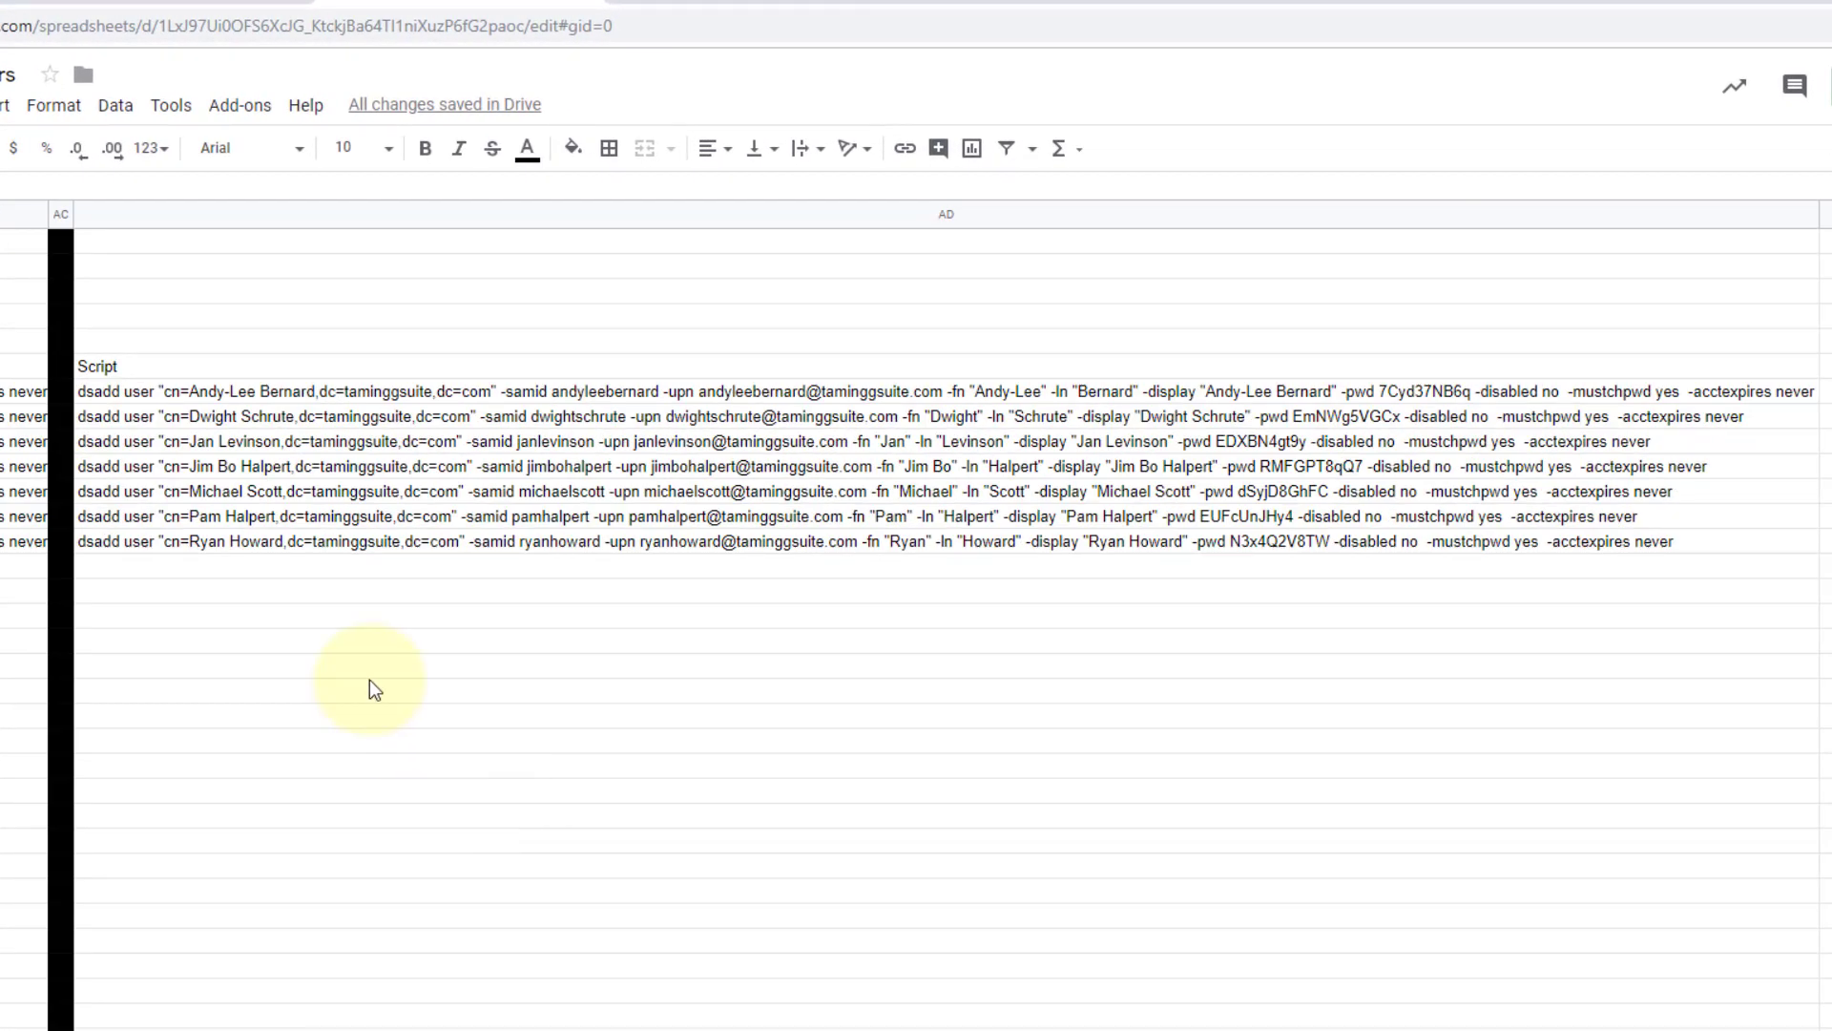
{"action": "left_click_drag", "start_coordinate": [157, 389], "coordinate": [188, 534]}
{"action": "right_click", "coordinate": [229, 472]}
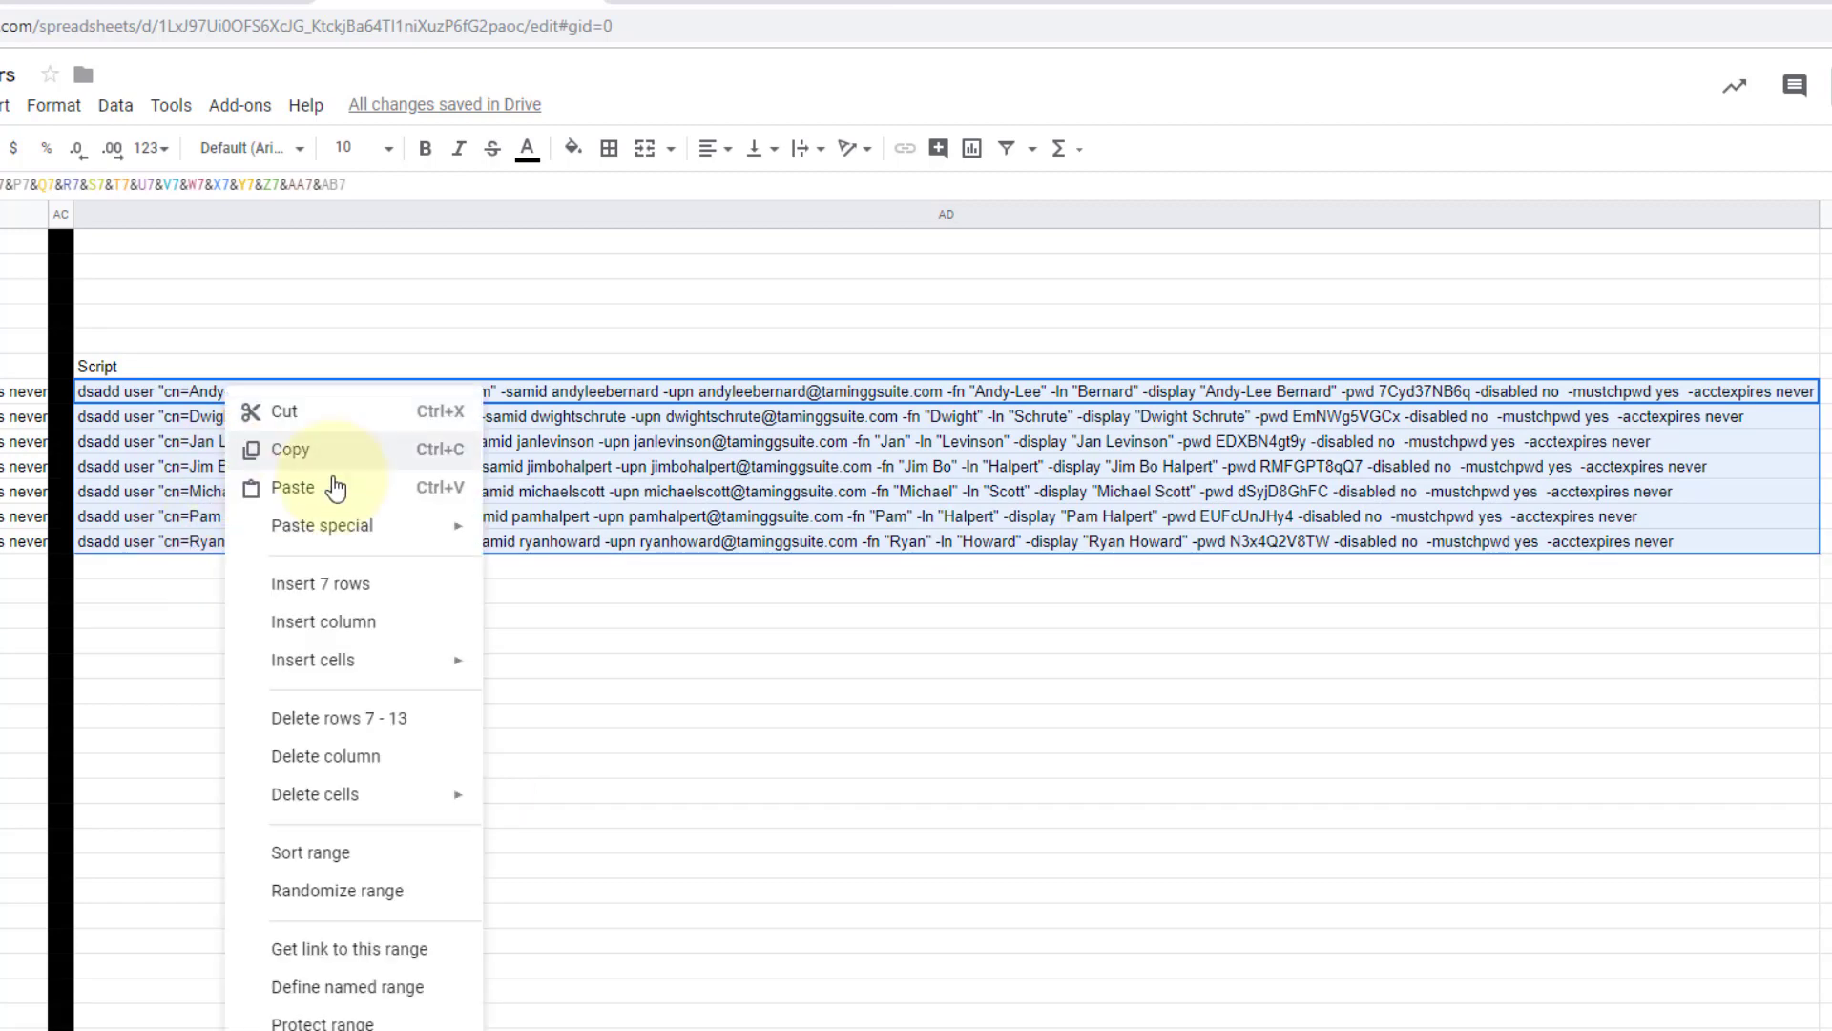
{"action": "left_click", "coordinate": [367, 462]}
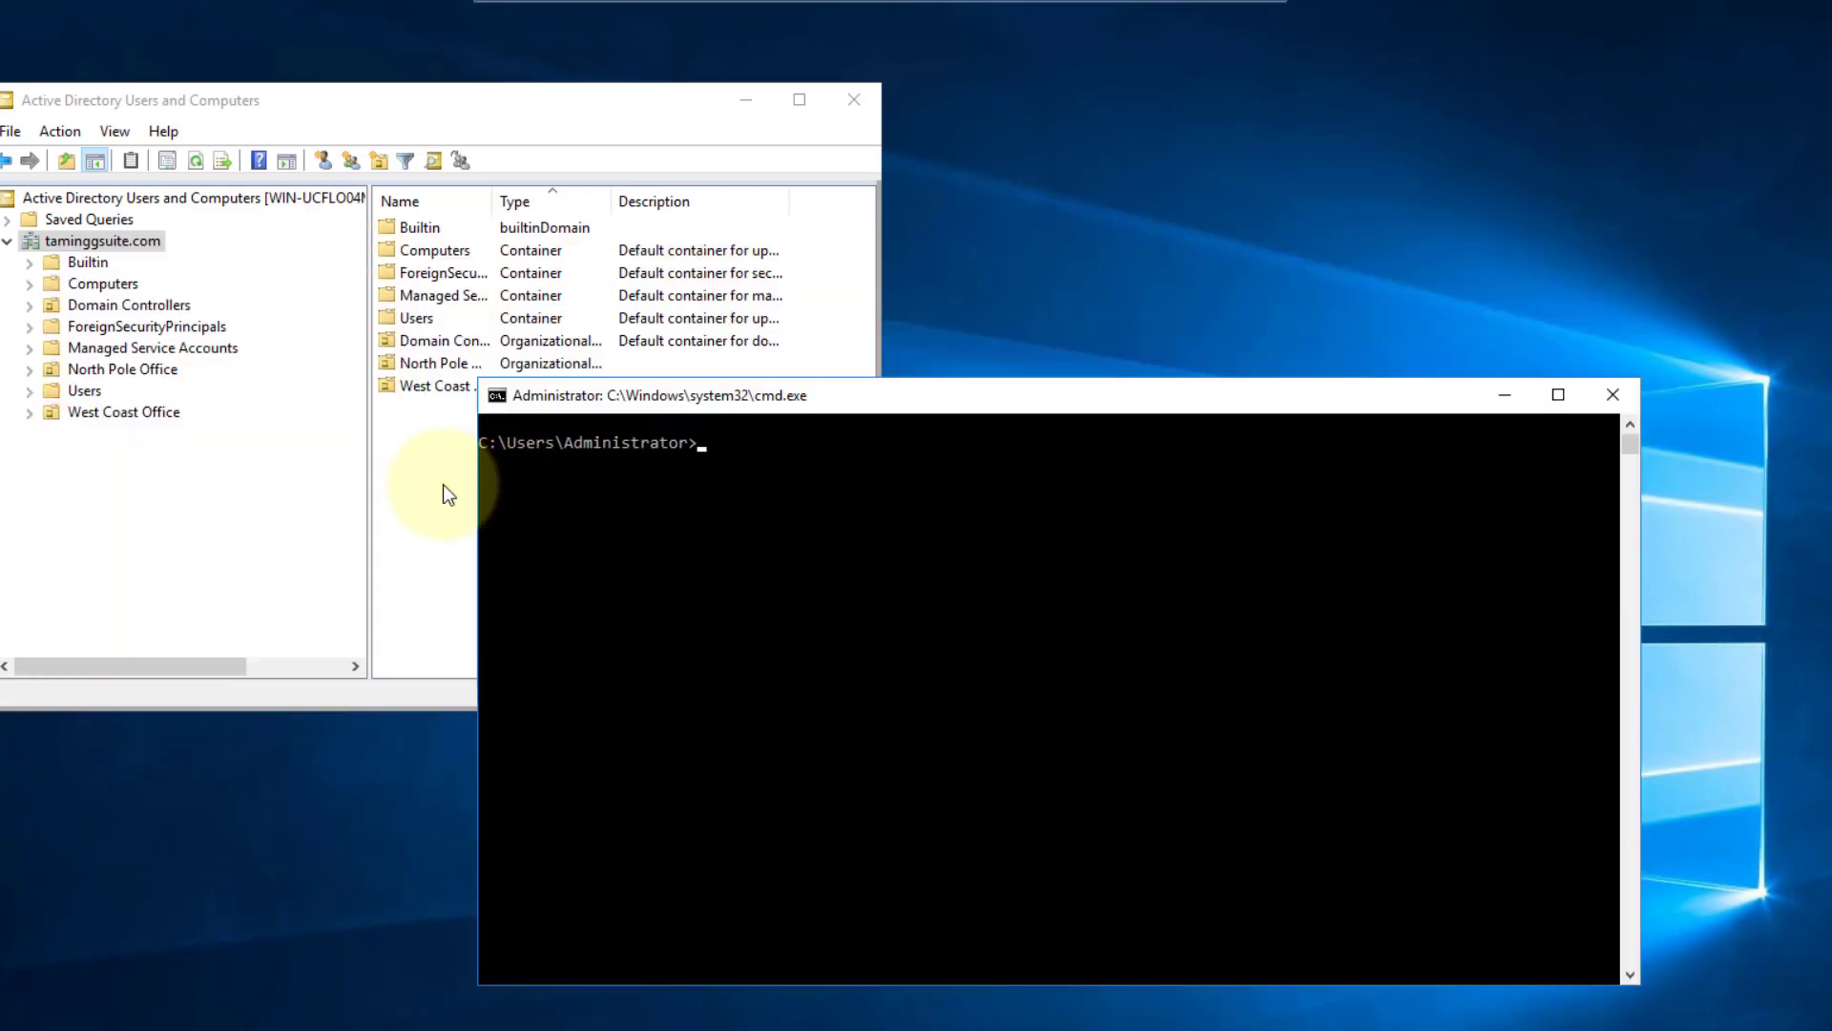
Refresh the taminggsuite.com contents in Active Directory and run the copied dsadd commands, with their account passwords, in the Command Prompt
{"action": "left_click", "coordinate": [443, 483]}
{"action": "right_click", "coordinate": [436, 472]}
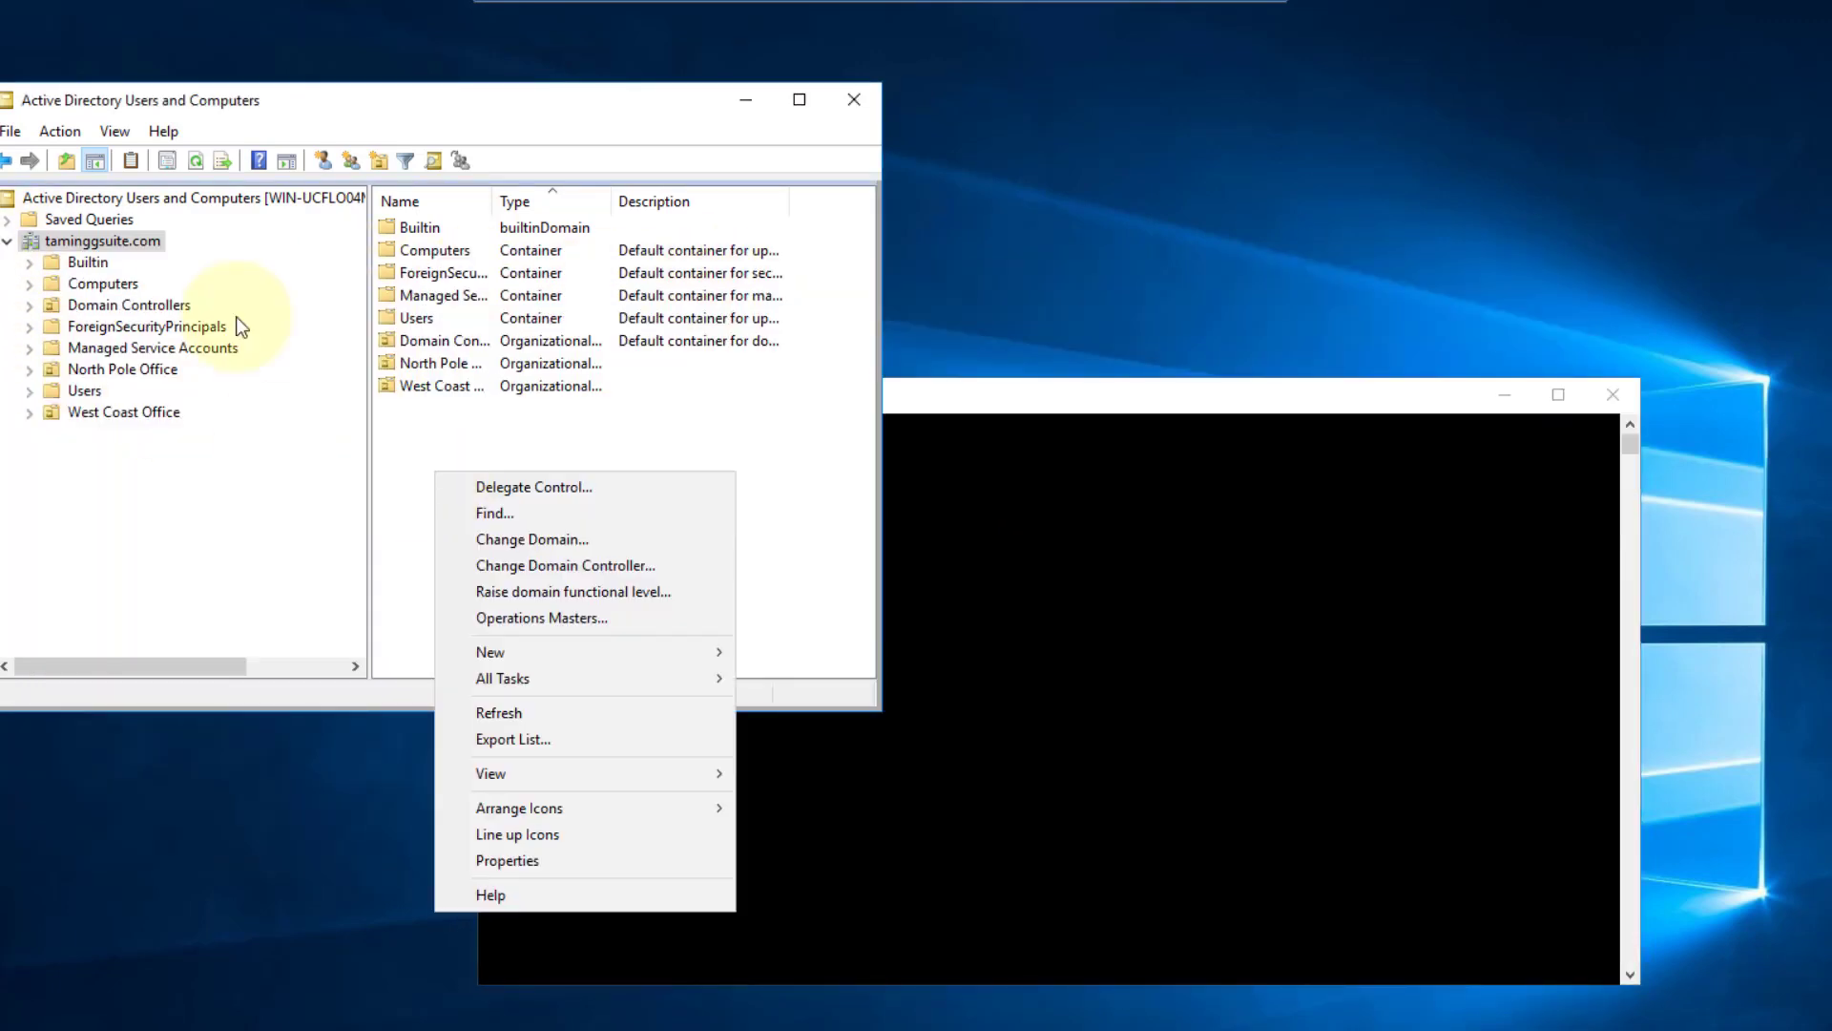
{"action": "left_click", "coordinate": [563, 715]}
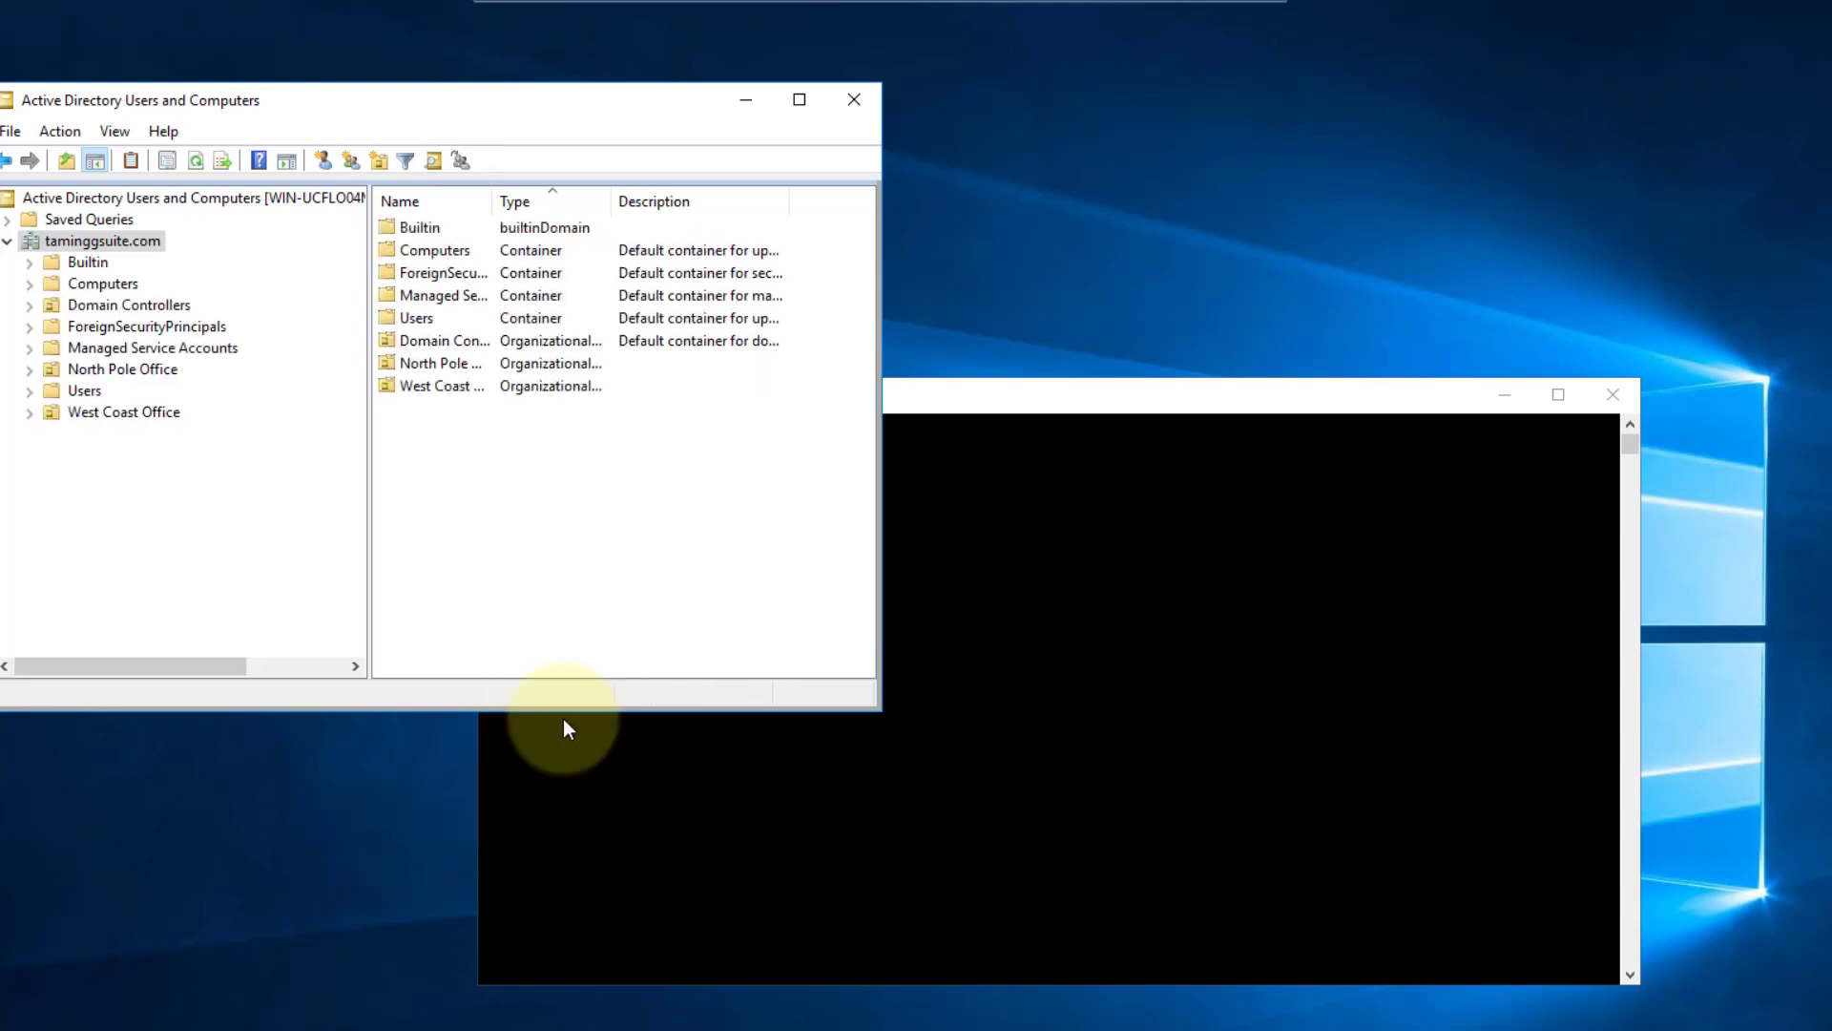
{"action": "left_click", "coordinate": [1070, 394]}
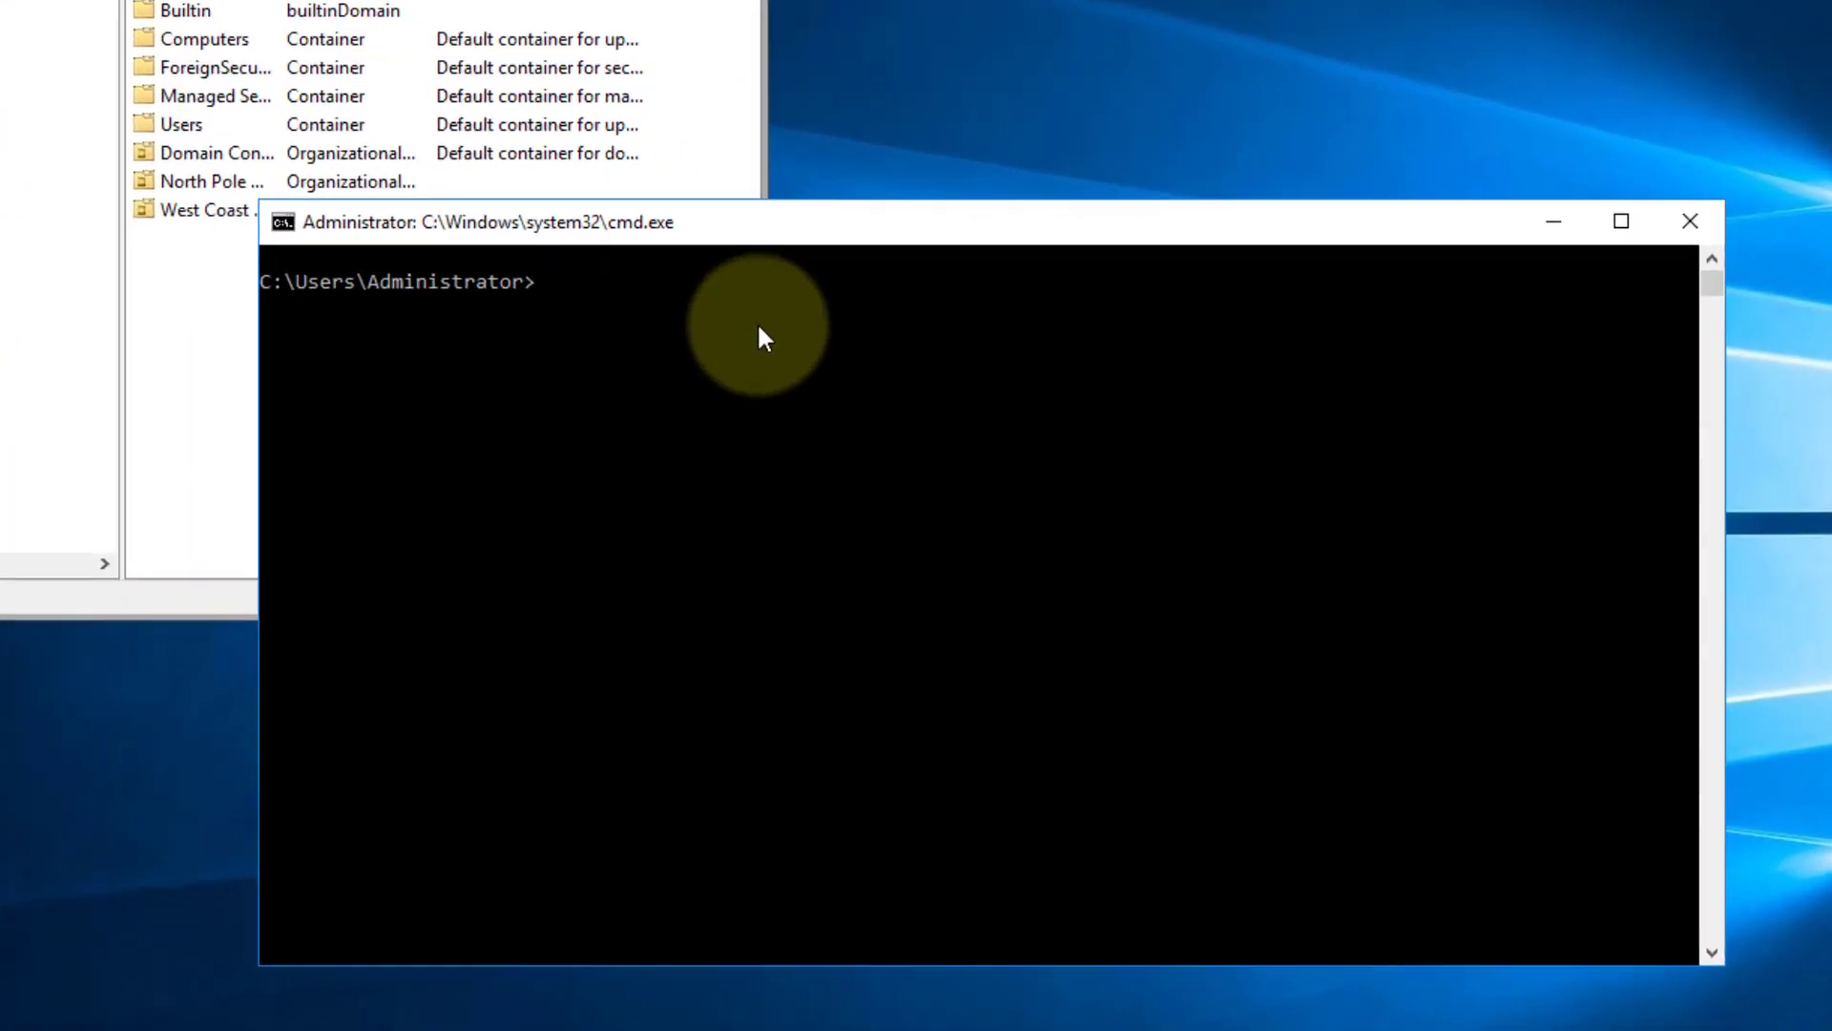
{"action": "right_click", "coordinate": [873, 479]}
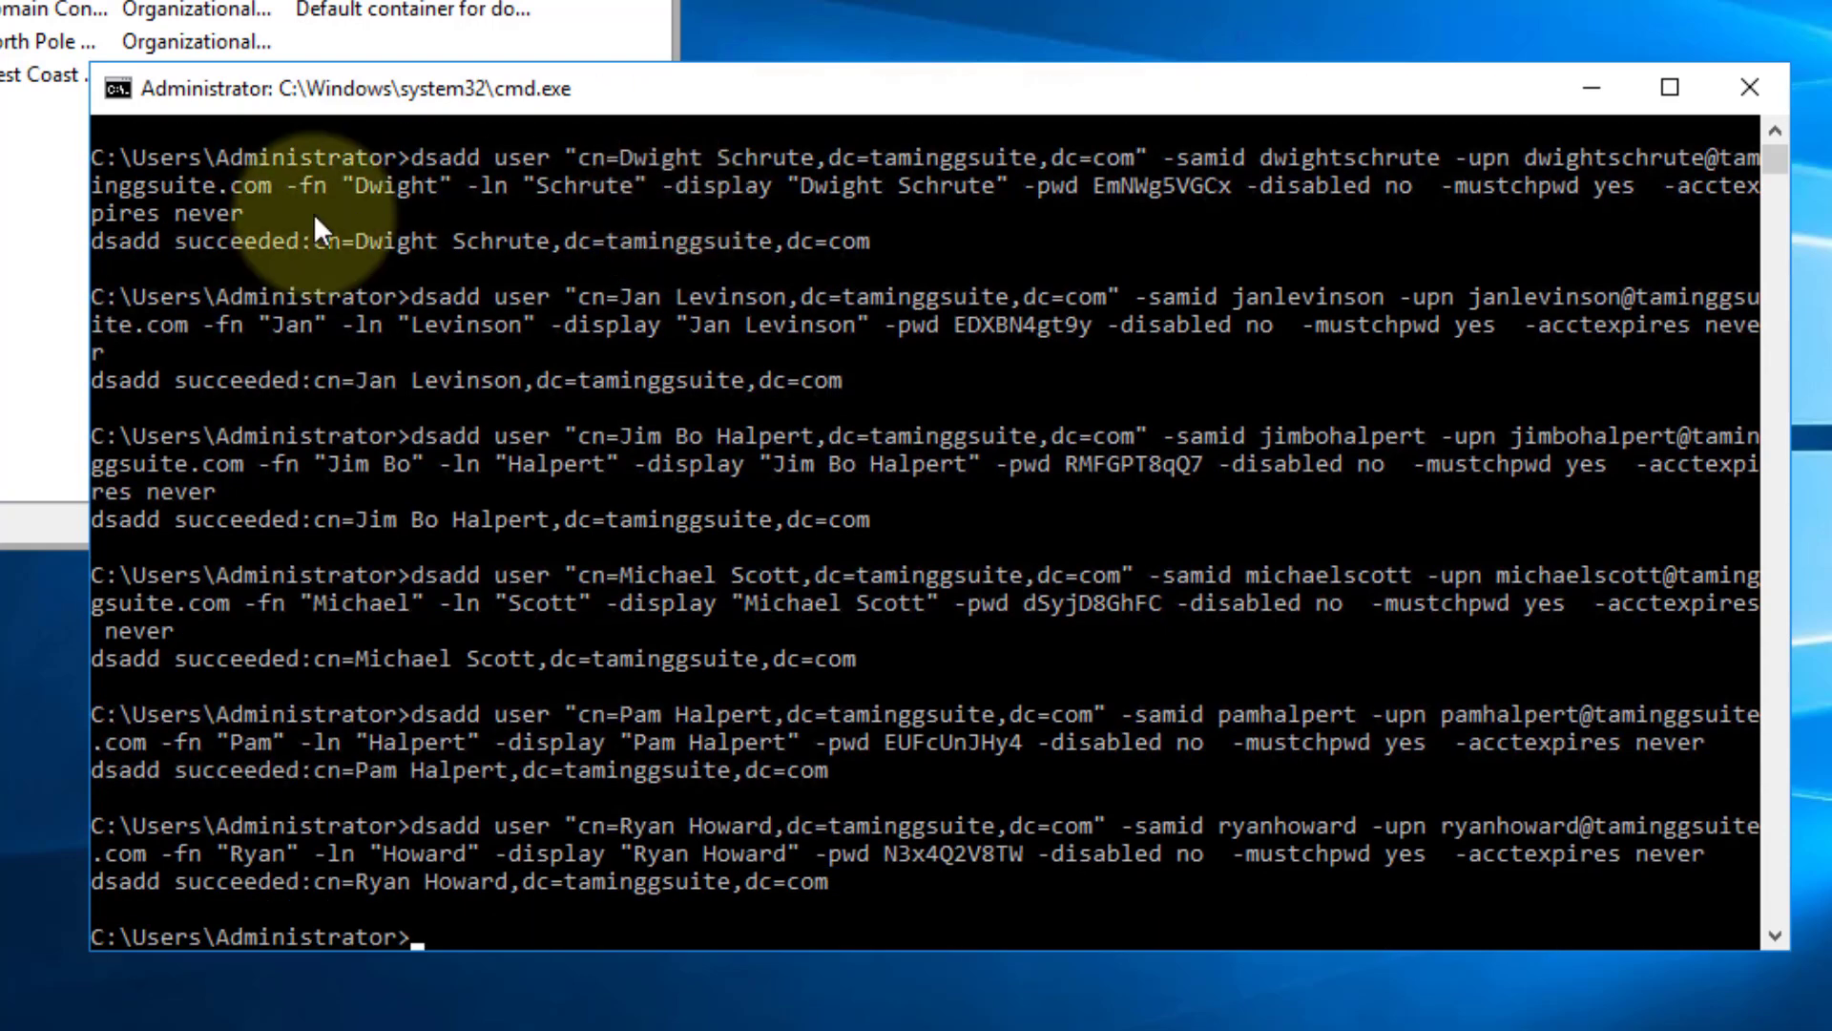
Refresh the taminggsuite.com contents in Active Directory Users and Computers and widen the Name column to fit the full names
{"action": "right_click", "coordinate": [38, 219]}
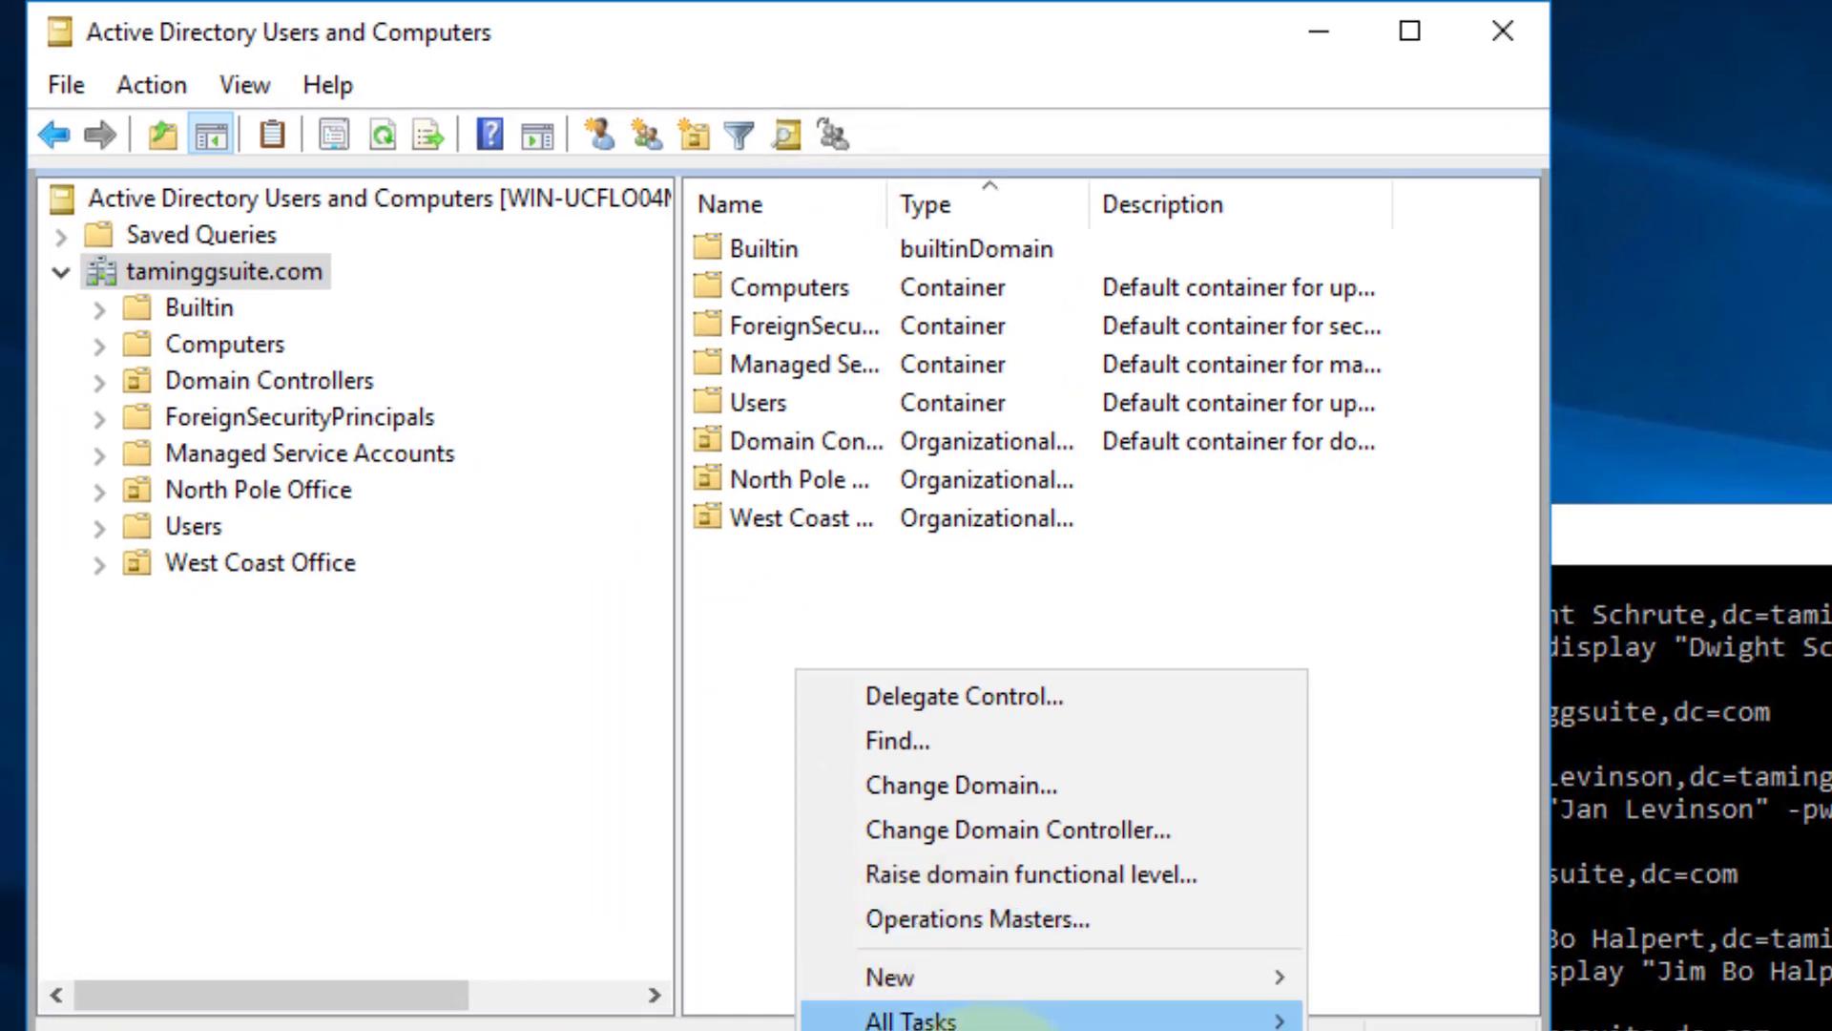
{"action": "left_click", "coordinate": [1007, 1029]}
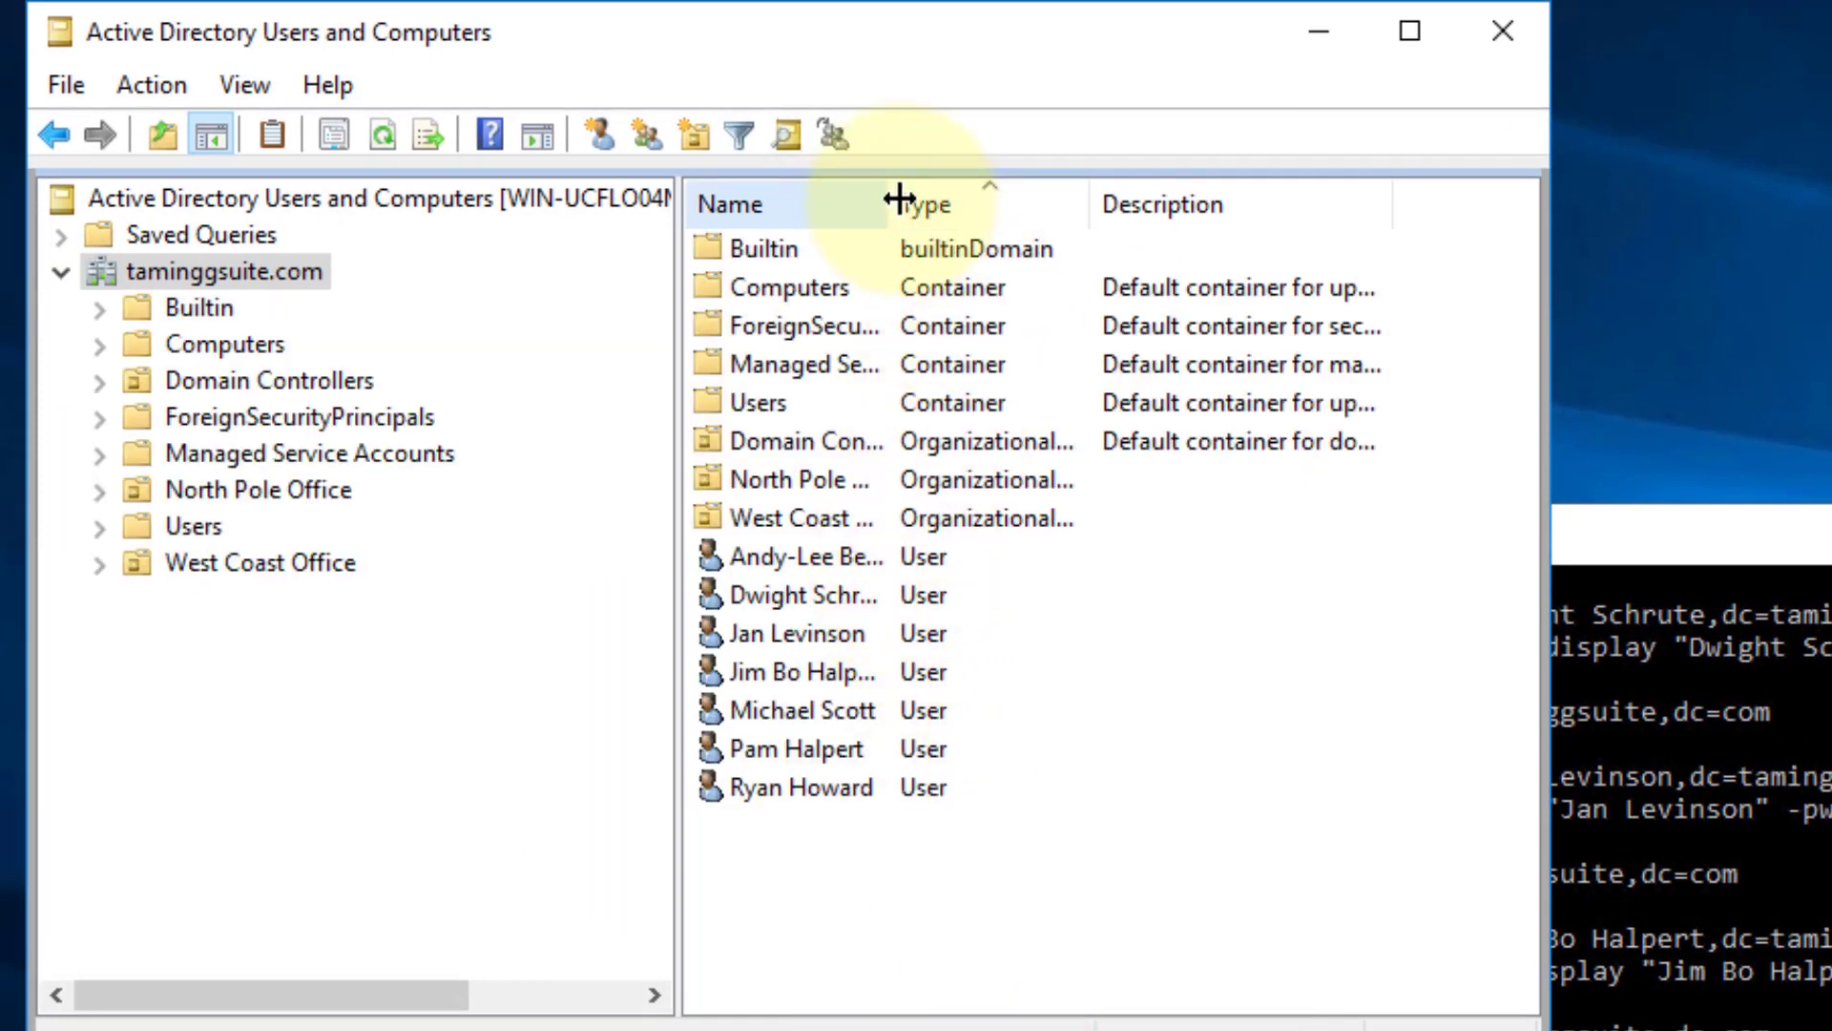
{"action": "left_click_drag", "start_coordinate": [898, 199], "coordinate": [1065, 198]}
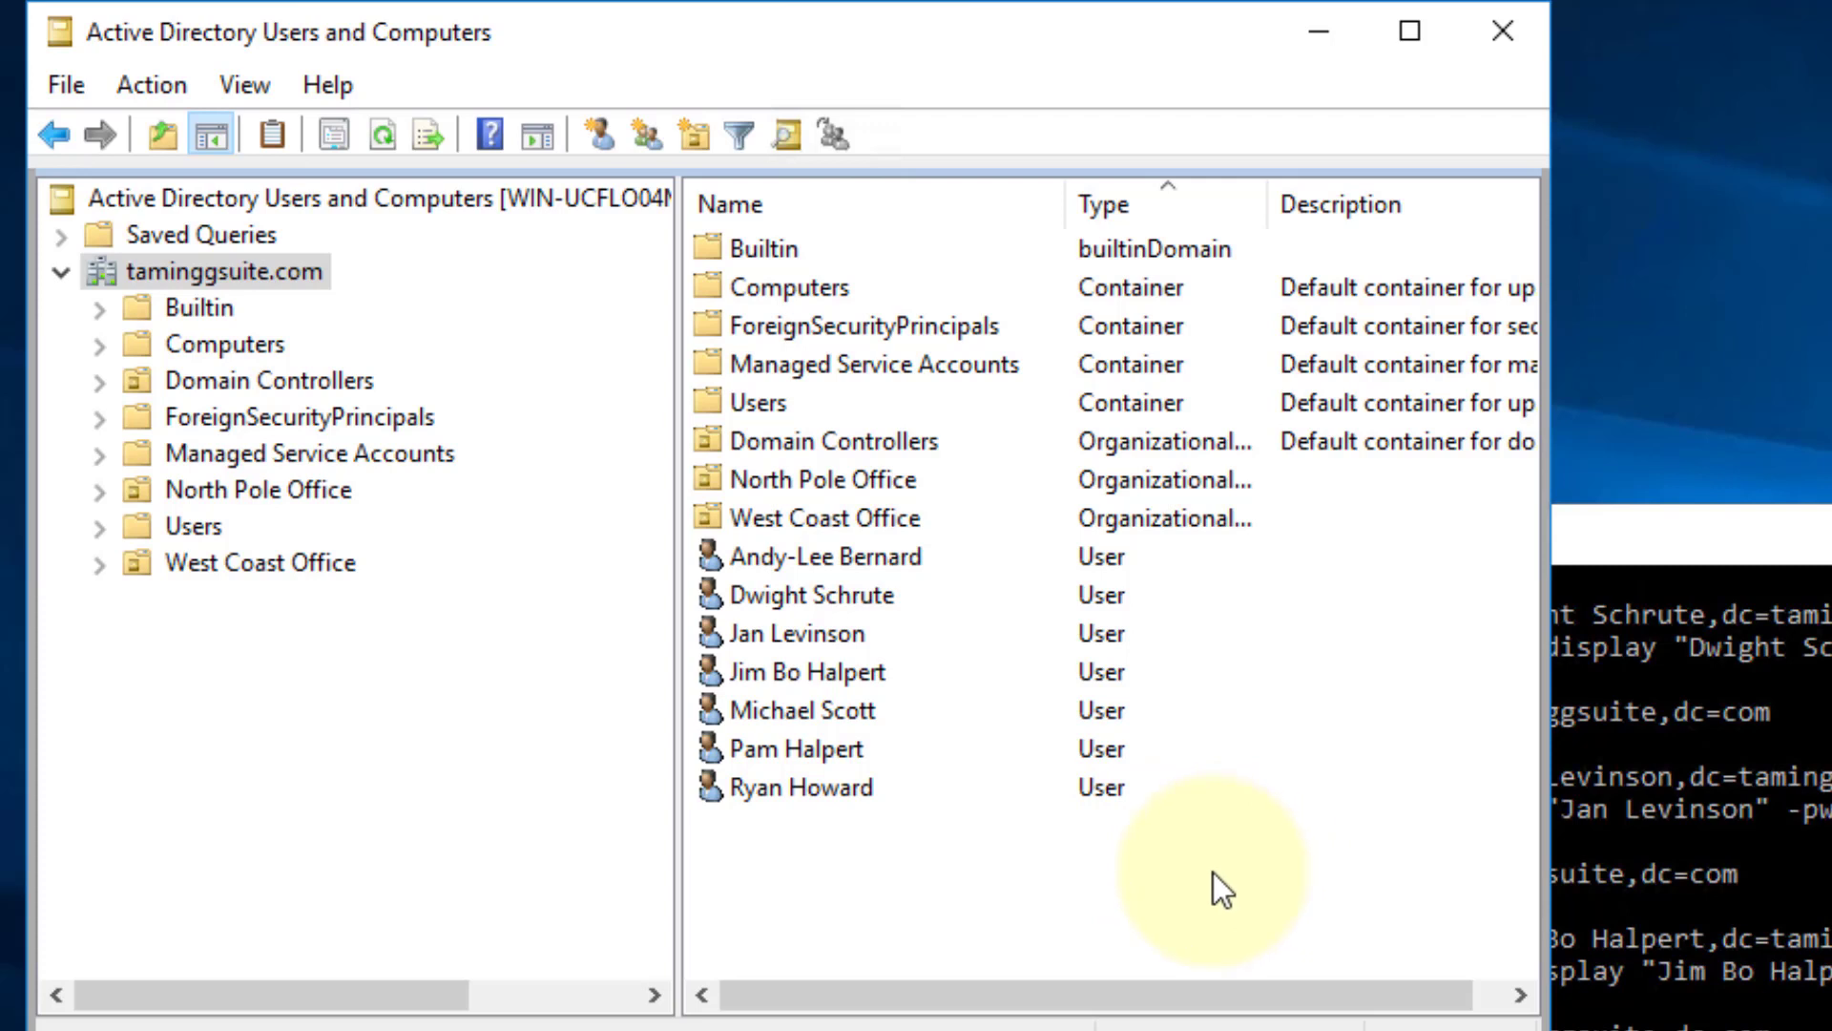
Delete the seven user accounts directly under taminggsuite.com in Active Directory
{"action": "left_click_drag", "start_coordinate": [1257, 873], "coordinate": [727, 547]}
{"action": "right_click", "coordinate": [770, 548]}
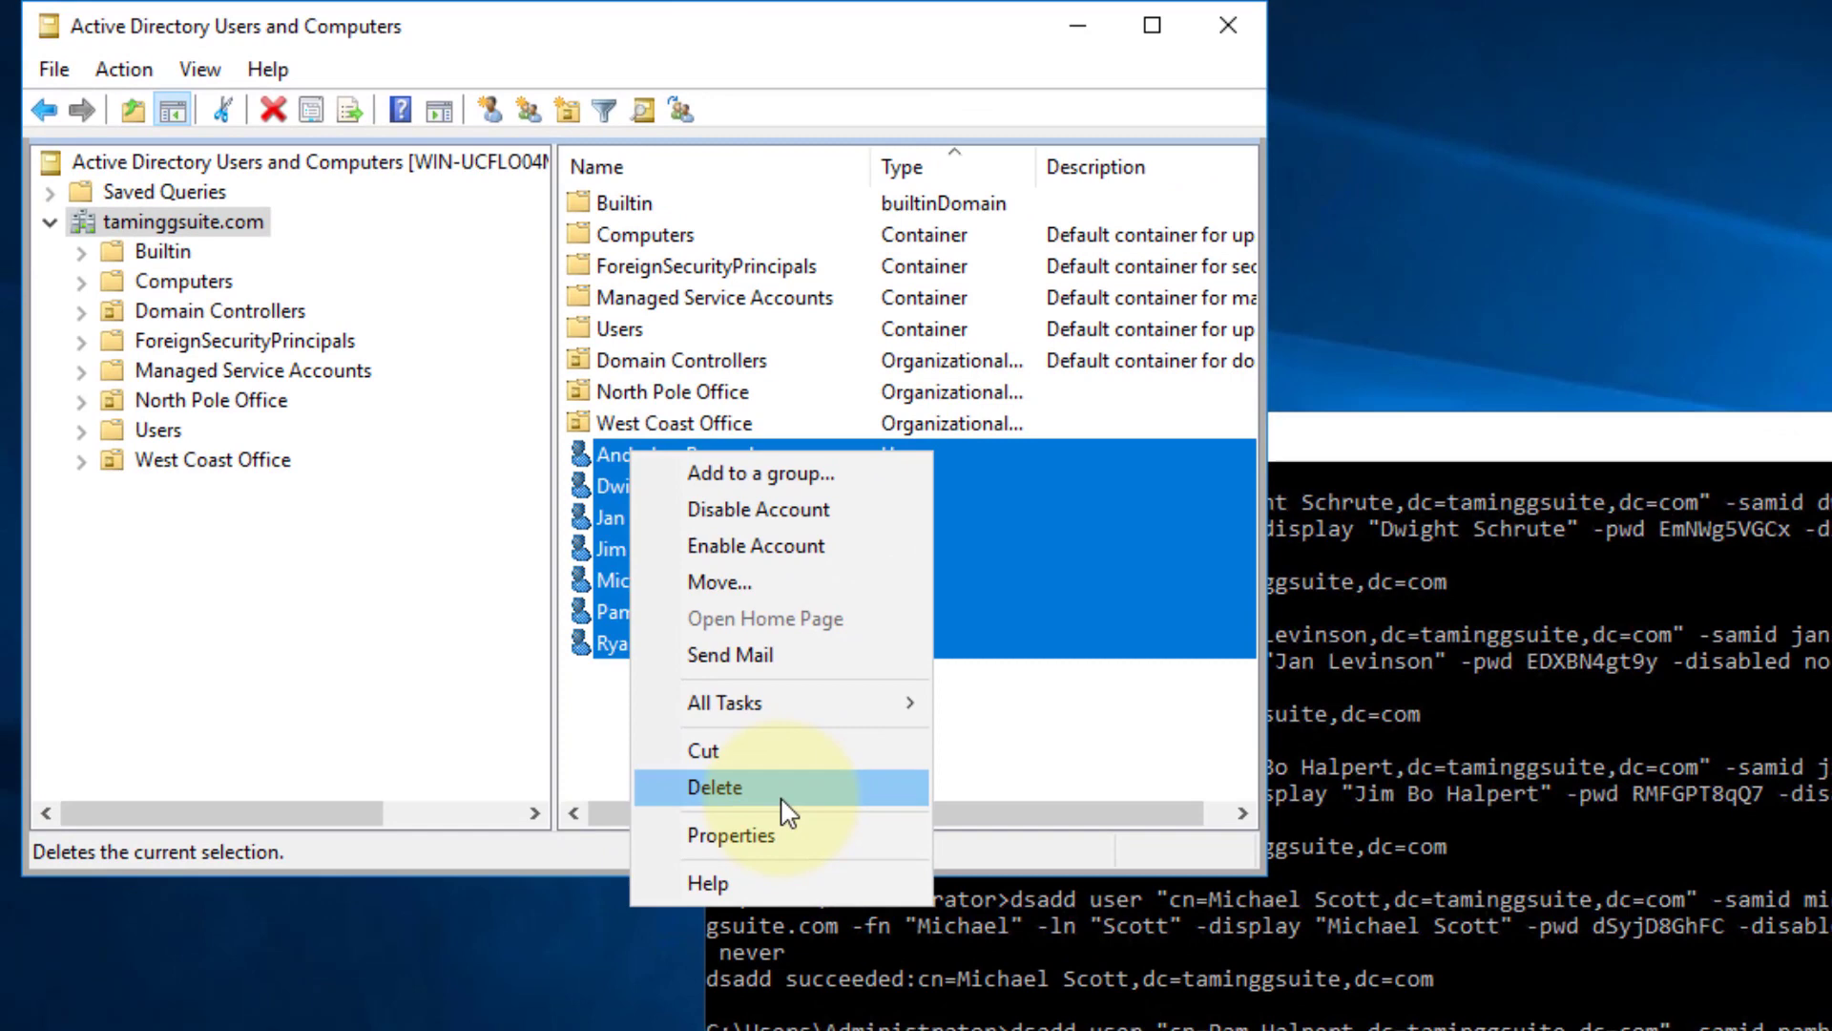
{"action": "left_click", "coordinate": [945, 966]}
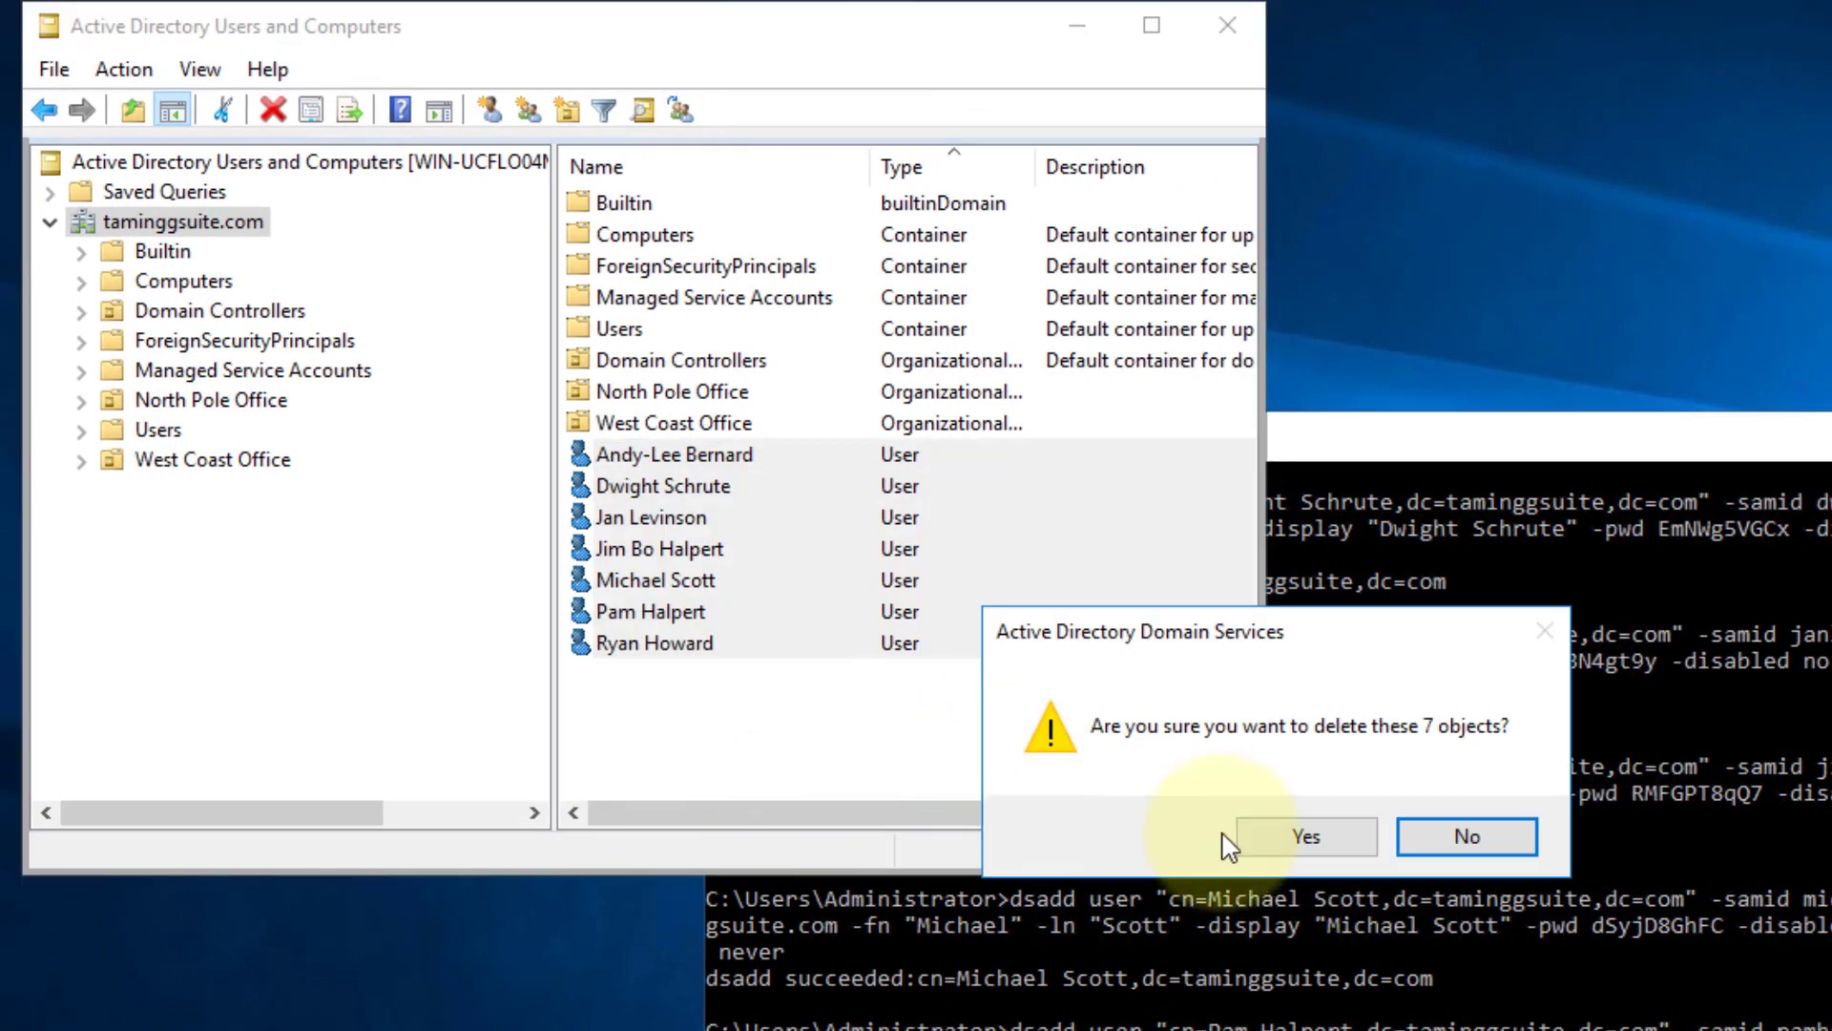
{"action": "left_click", "coordinate": [1282, 843]}
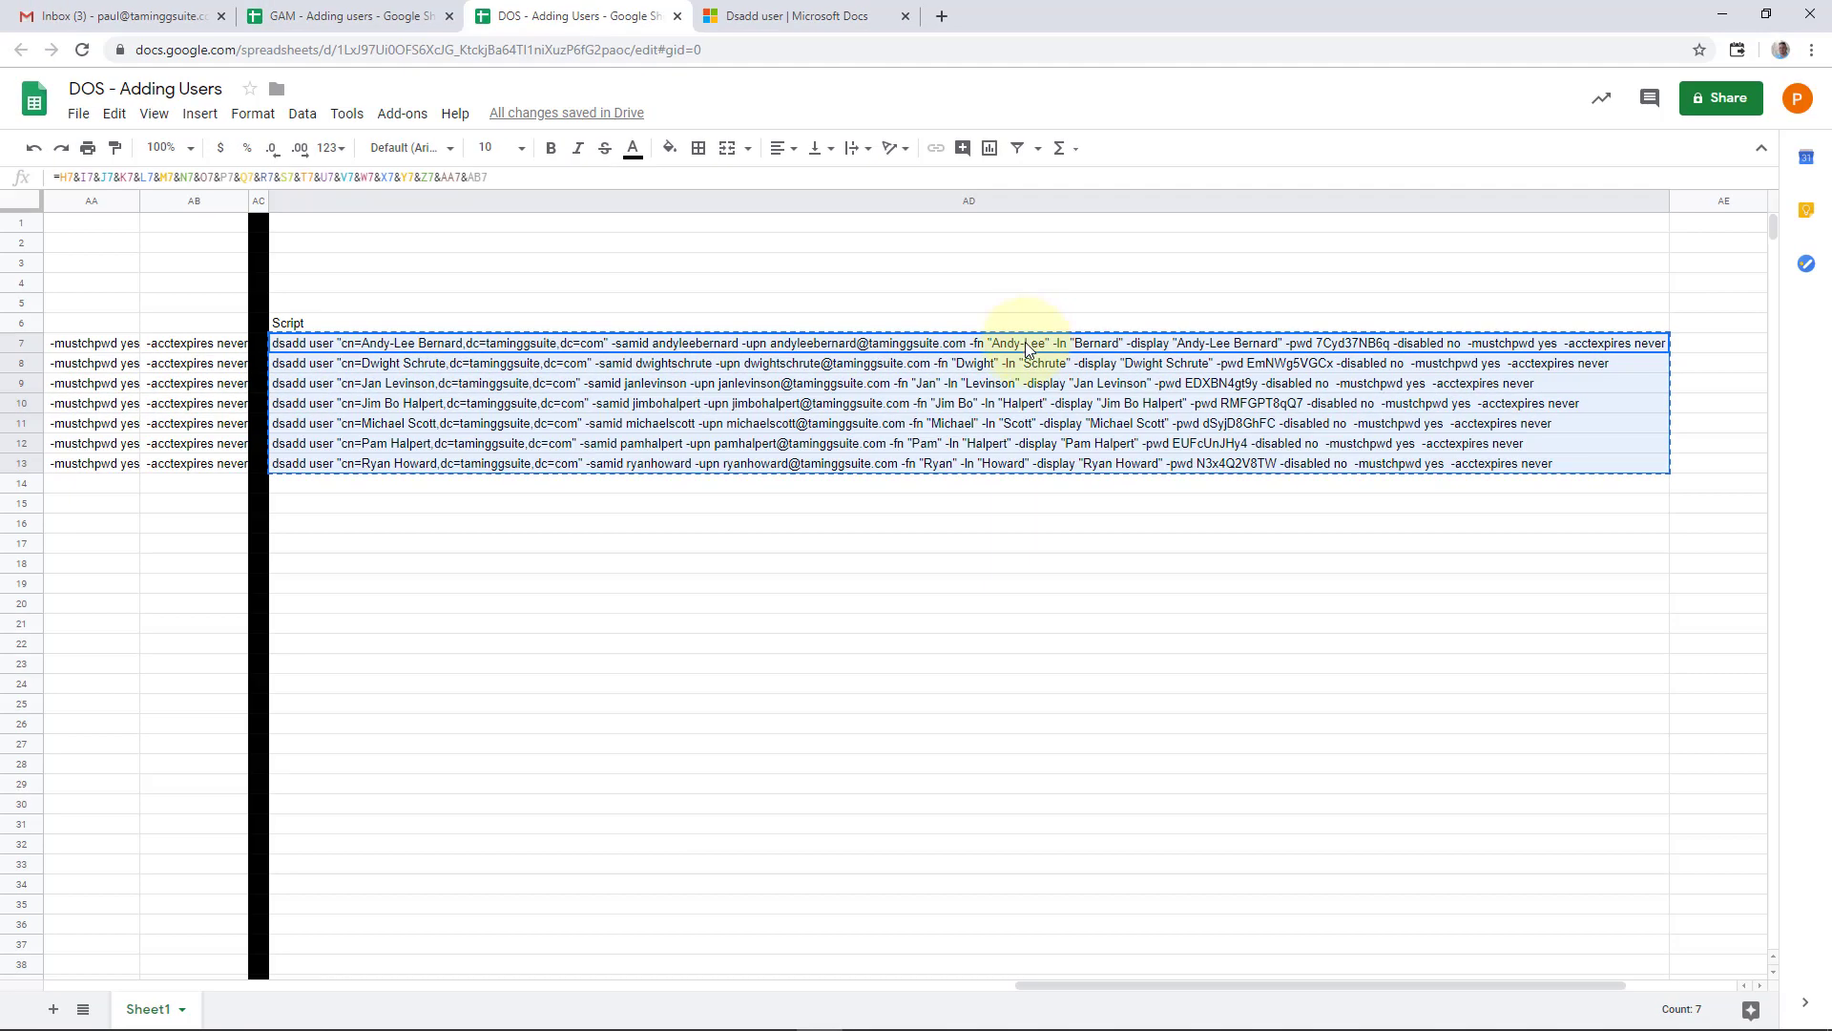
Back in the DOS - Adding Users spreadsheet, examine the command pieces in row 8 that make up the script
{"action": "left_click", "coordinate": [1447, 473]}
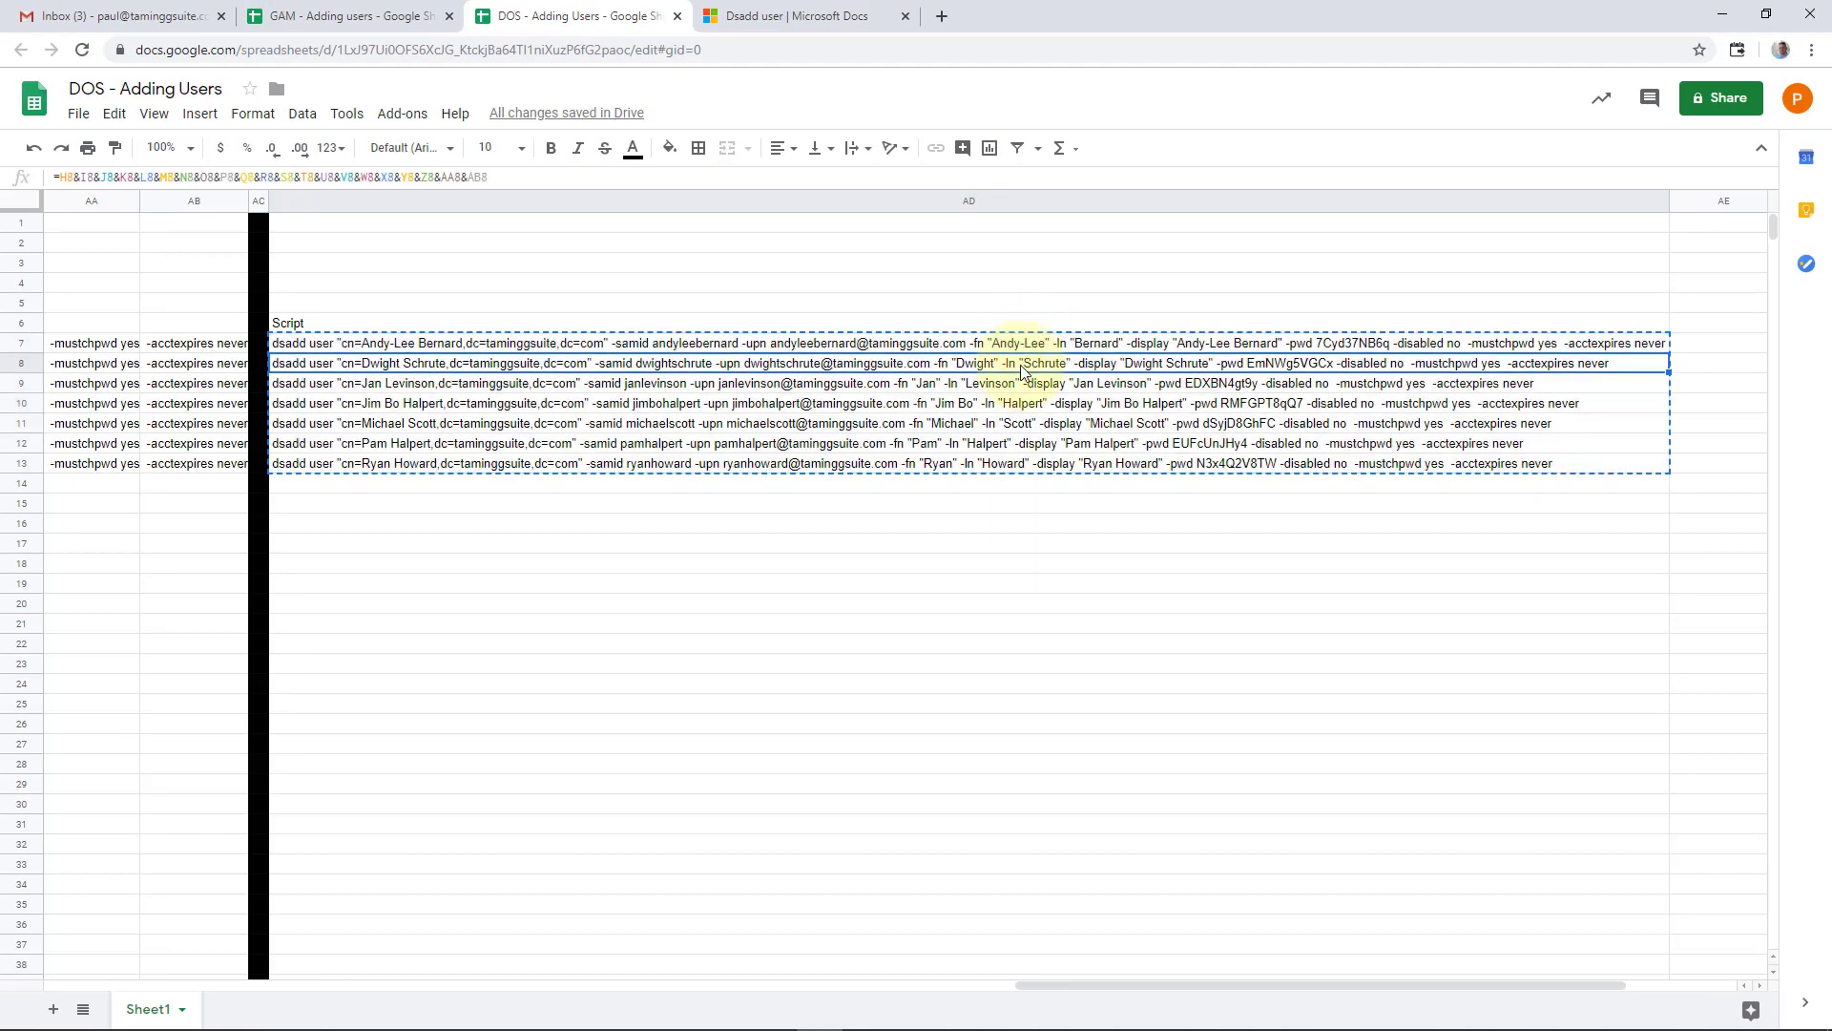
{"action": "key", "text": "Left"}
{"action": "key", "text": "Left"}
{"action": "key", "text": "Left"}
{"action": "key", "text": "Left"}
{"action": "key", "text": "Left"}
{"action": "key", "text": "Left"}
{"action": "key", "text": "Left"}
{"action": "key", "text": "Left"}
{"action": "key", "text": "Left"}
{"action": "key", "text": "Left"}
{"action": "key", "text": "Left"}
{"action": "key", "text": "Left"}
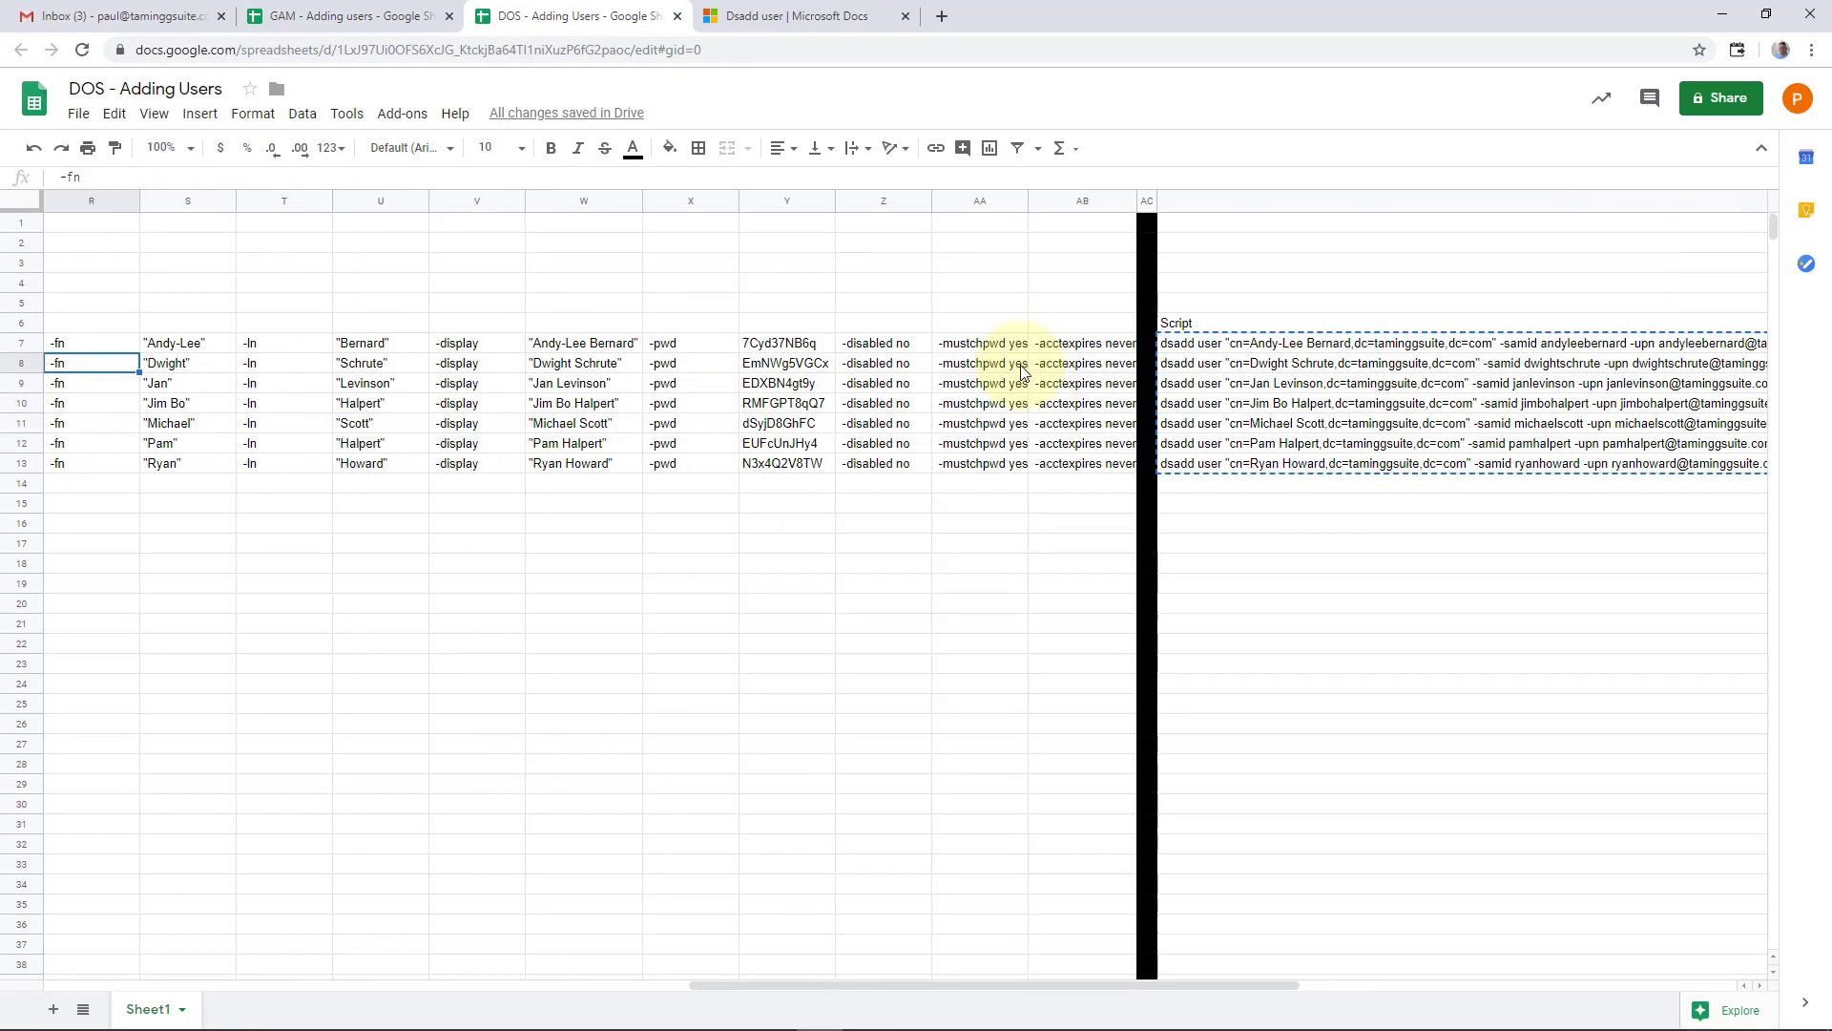
{"action": "key", "text": "Left"}
{"action": "key", "text": "Left"}
{"action": "key", "text": "Left"}
{"action": "key", "text": "Left"}
{"action": "key", "text": "Left"}
Create a new blank spreadsheet and name it "Active Directory - Adding Users"
{"action": "left_click", "coordinate": [78, 114]}
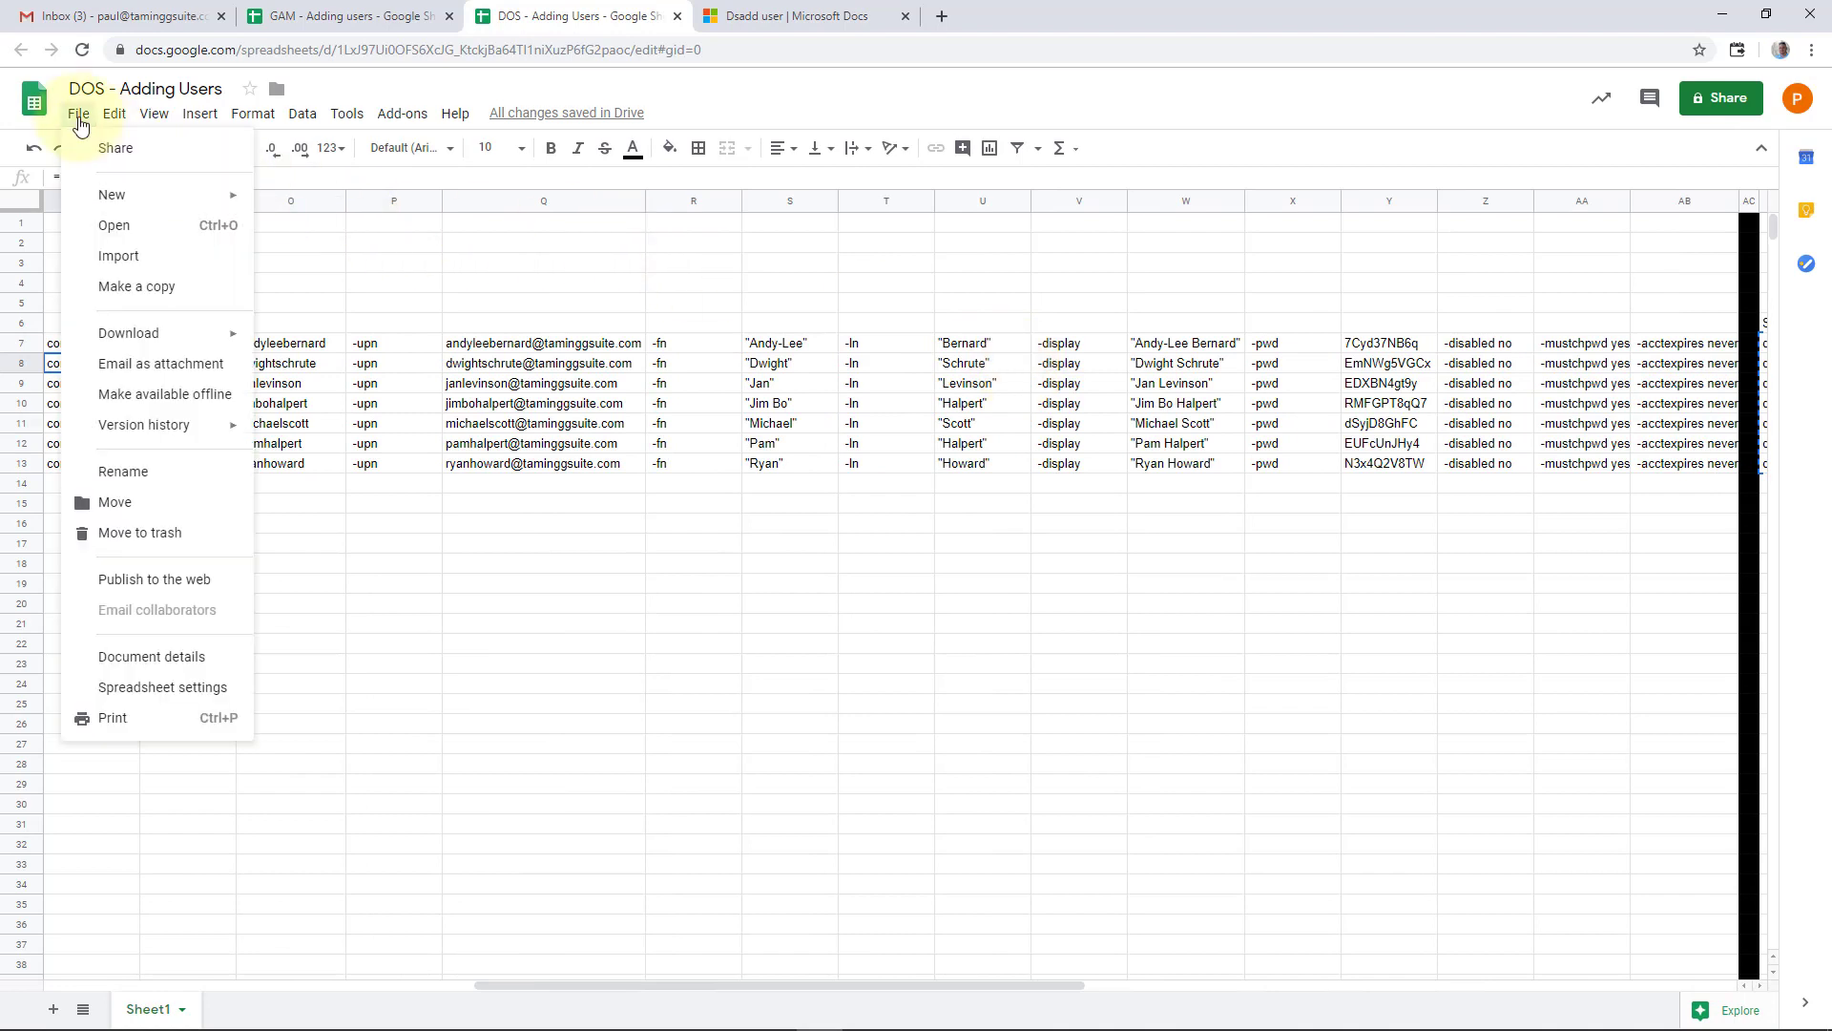
{"action": "mouse_move", "coordinate": [130, 193]}
{"action": "left_click", "coordinate": [330, 199]}
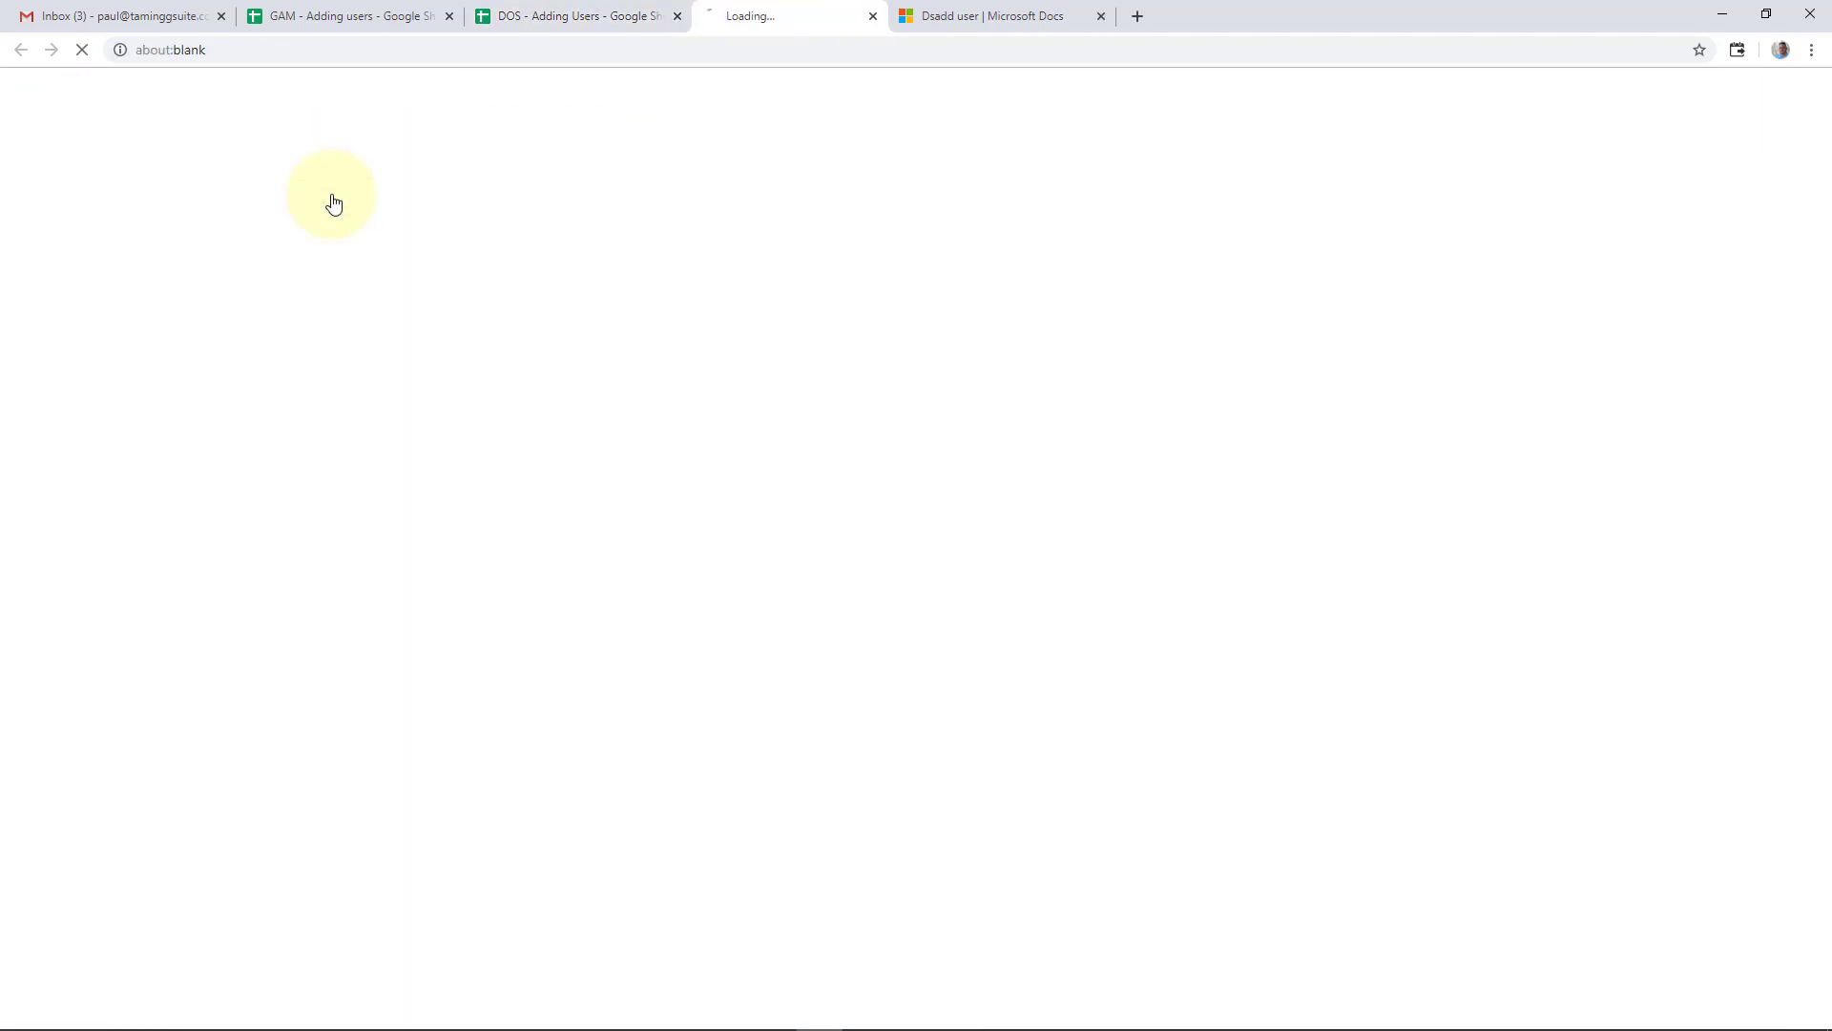
{"action": "left_click", "coordinate": [213, 84]}
{"action": "type", "text": "Acti"}
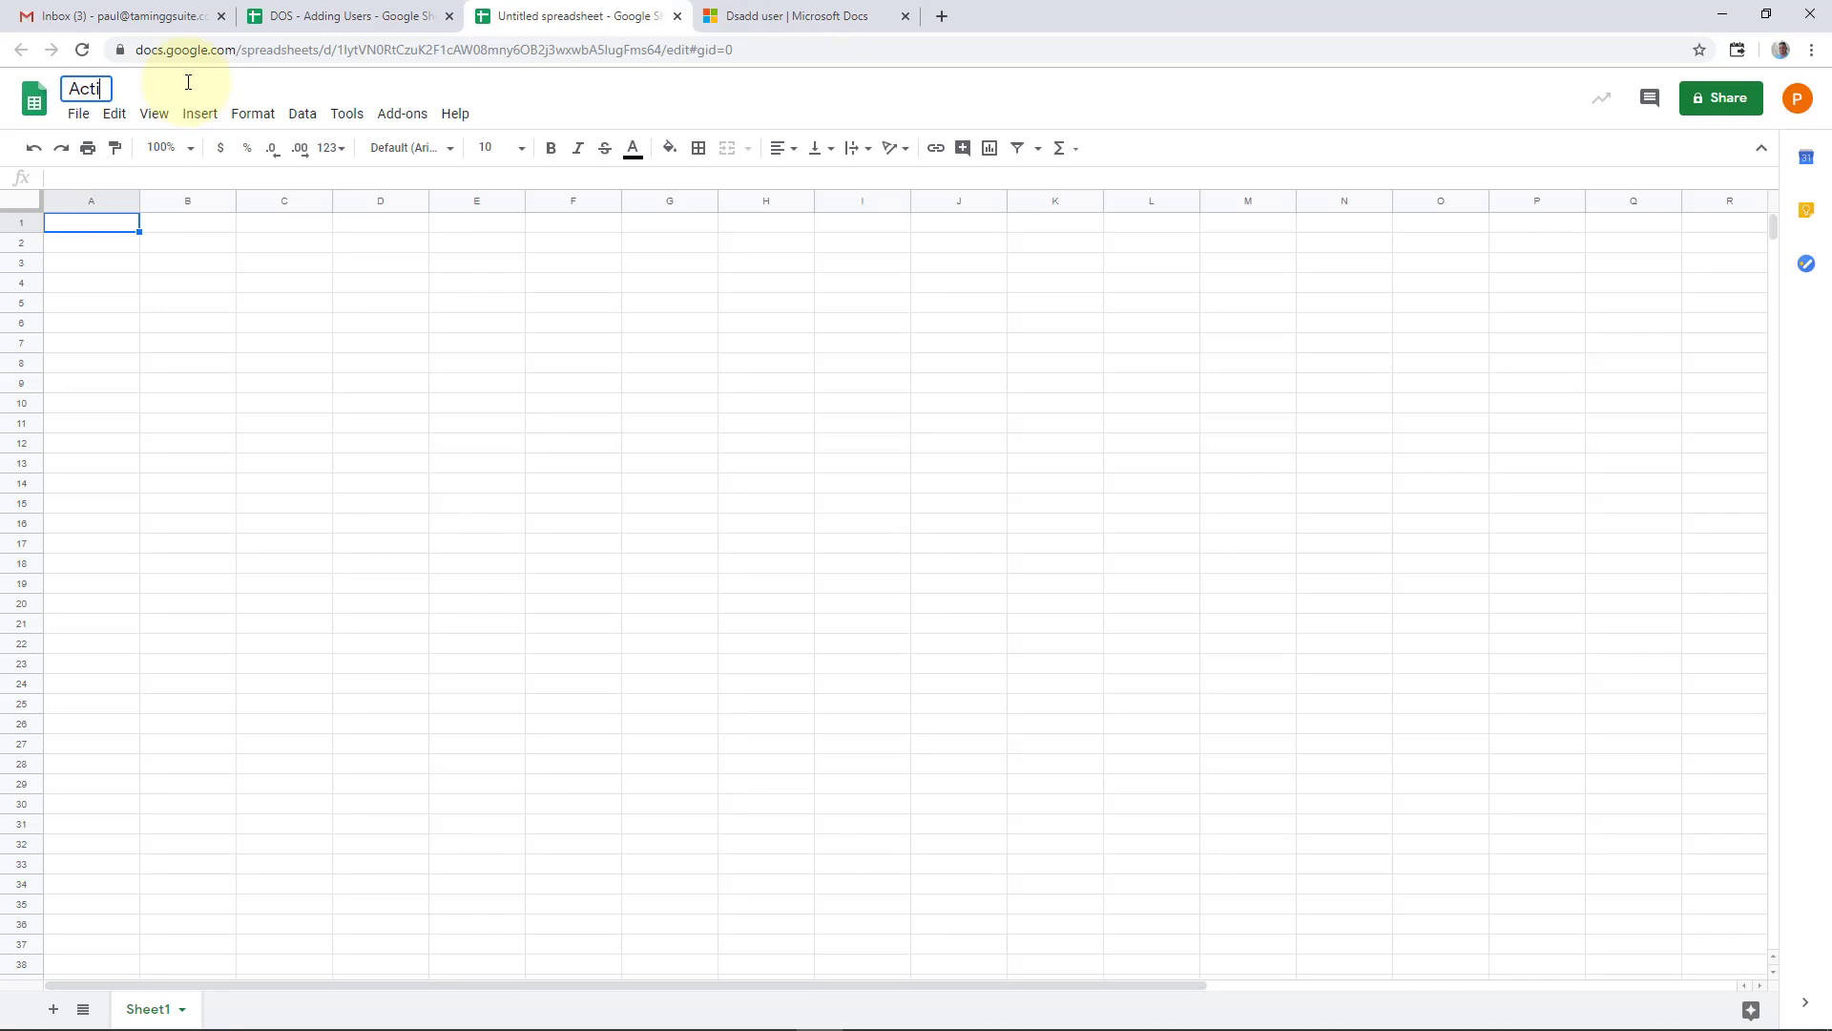
{"action": "type", "text": "ve Directory - A"}
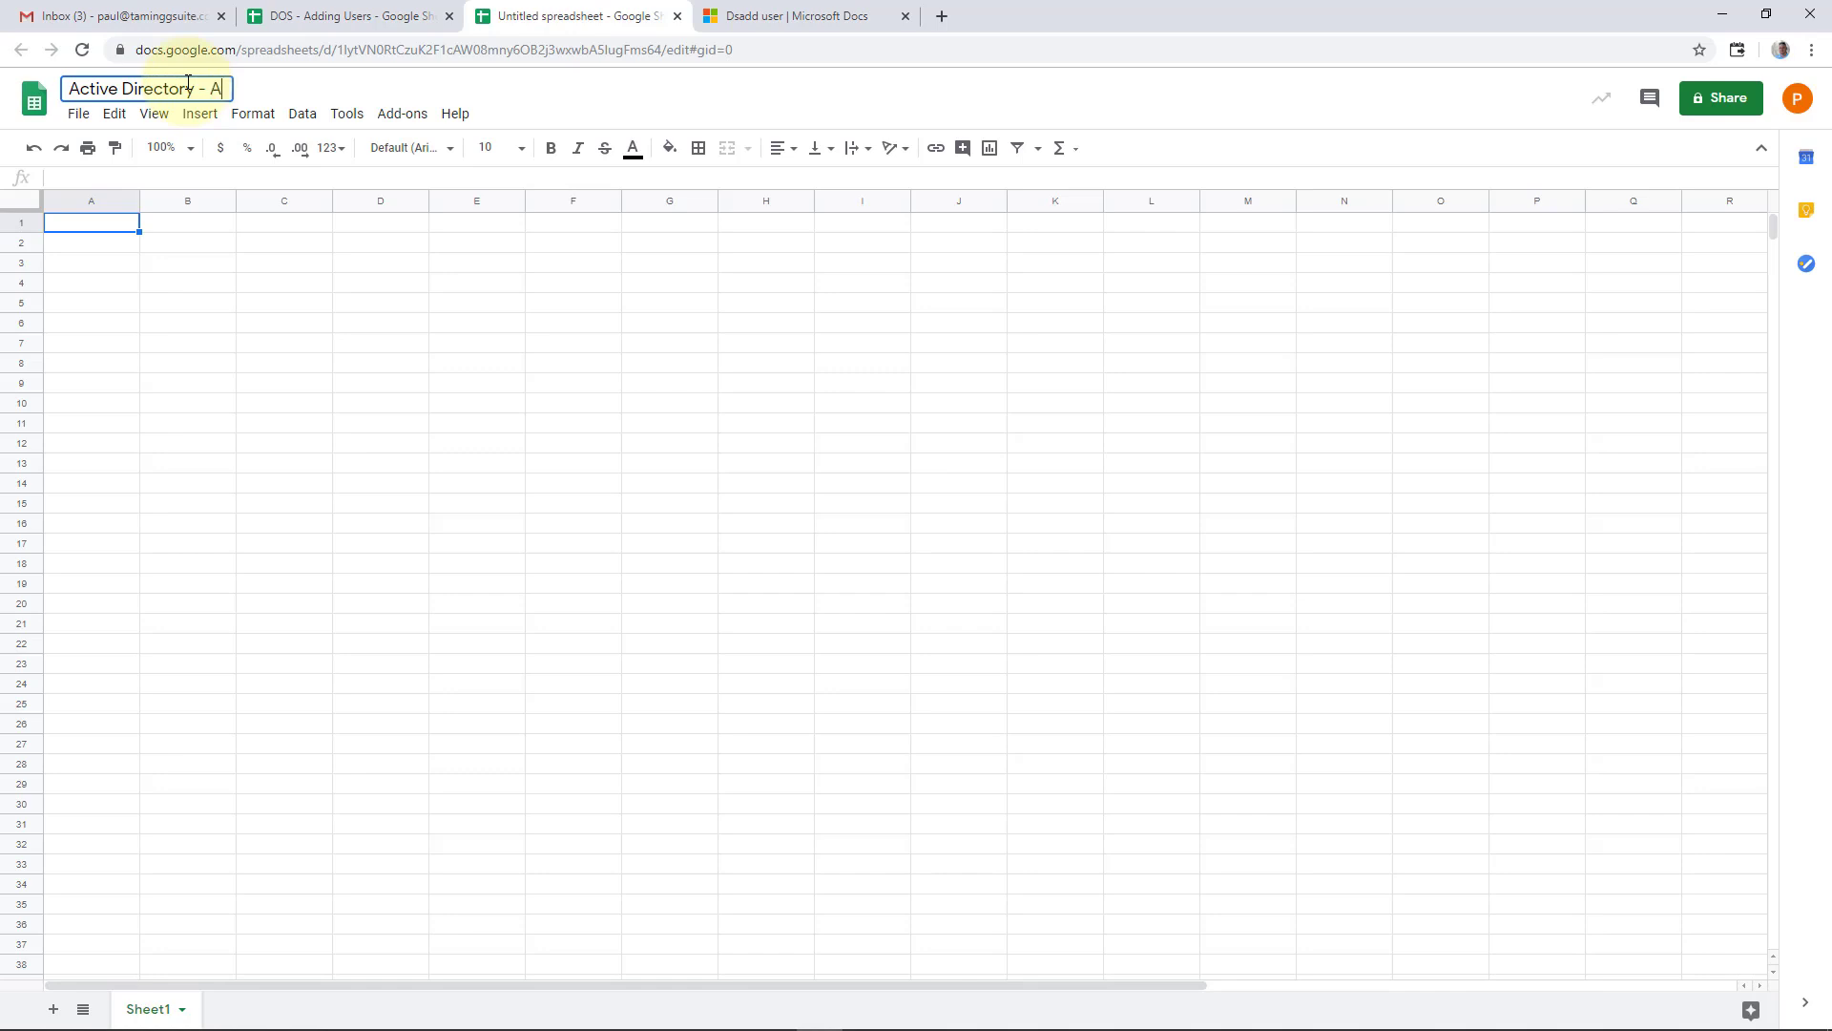
{"action": "type", "text": "dding Users"}
{"action": "left_click", "coordinate": [199, 228]}
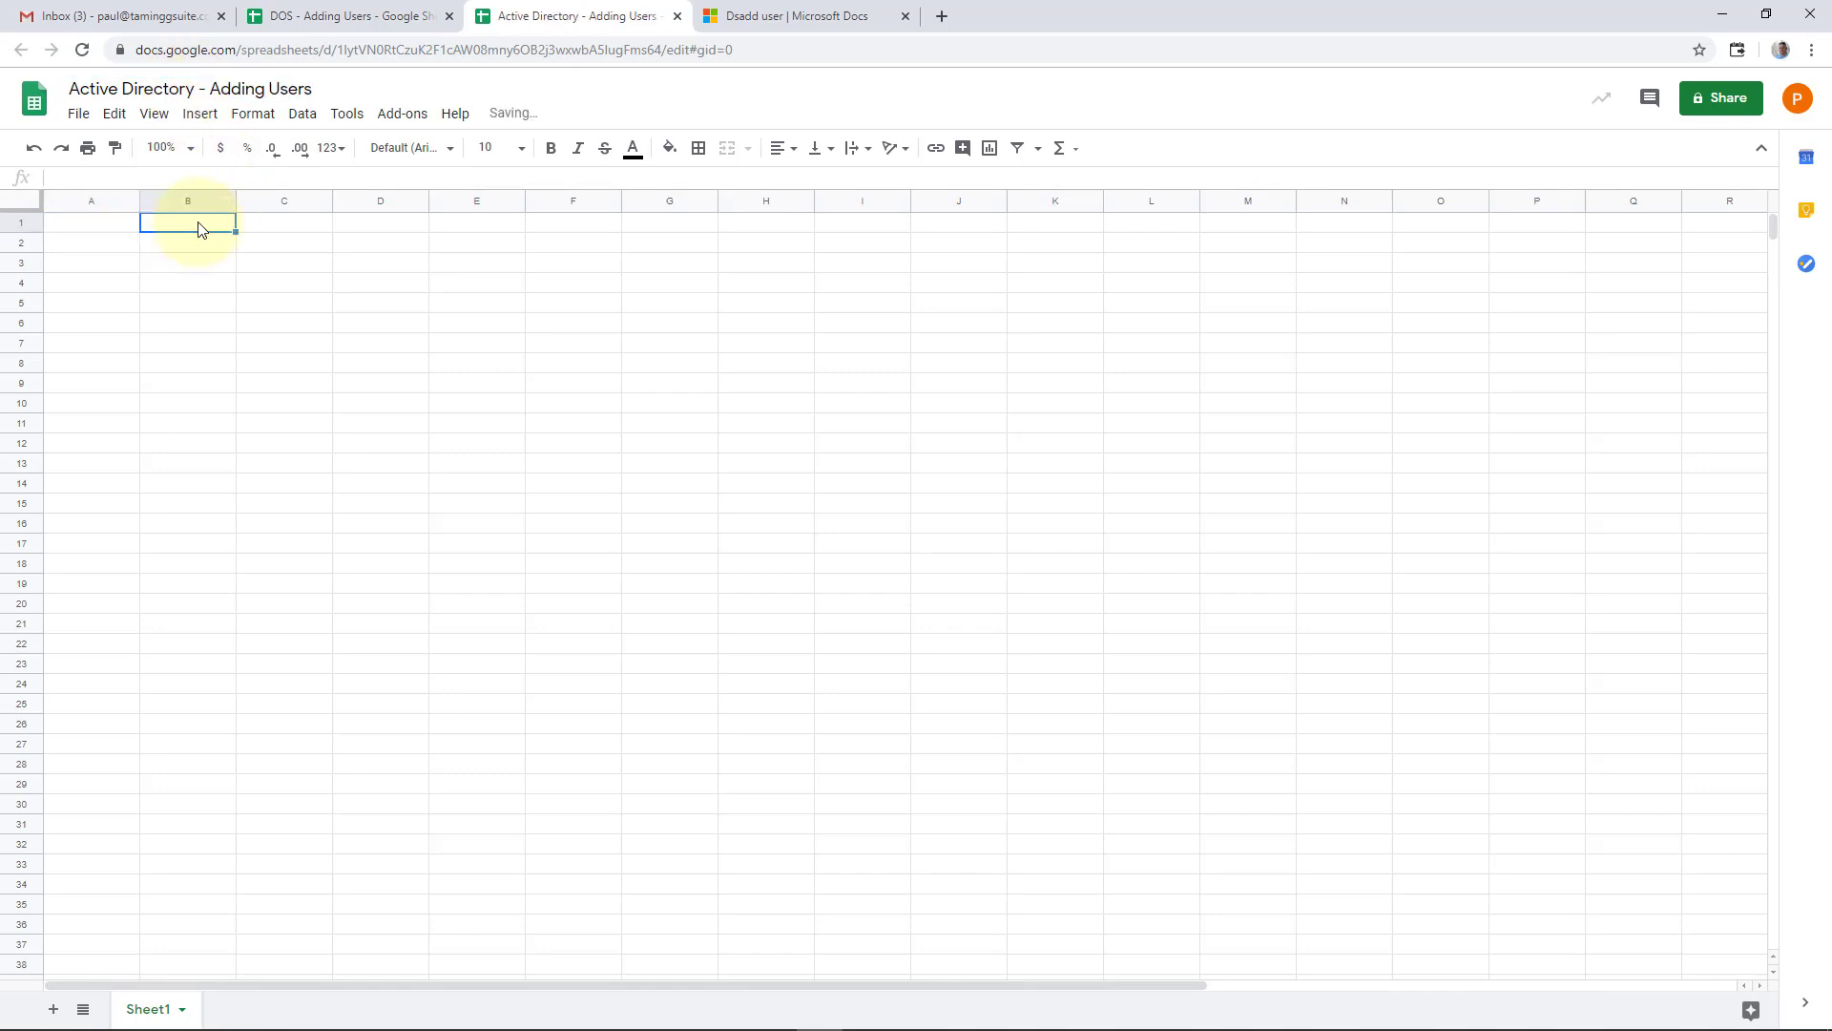
Copy the First Name, Last Name and Password table (A6:C13) from DOS - Adding Users into A1 of the Active Directory - Adding Users spreadsheet
{"action": "left_click", "coordinate": [353, 17]}
{"action": "key", "text": "Escape"}
{"action": "left_click_drag", "start_coordinate": [580, 984], "coordinate": [101, 983]}
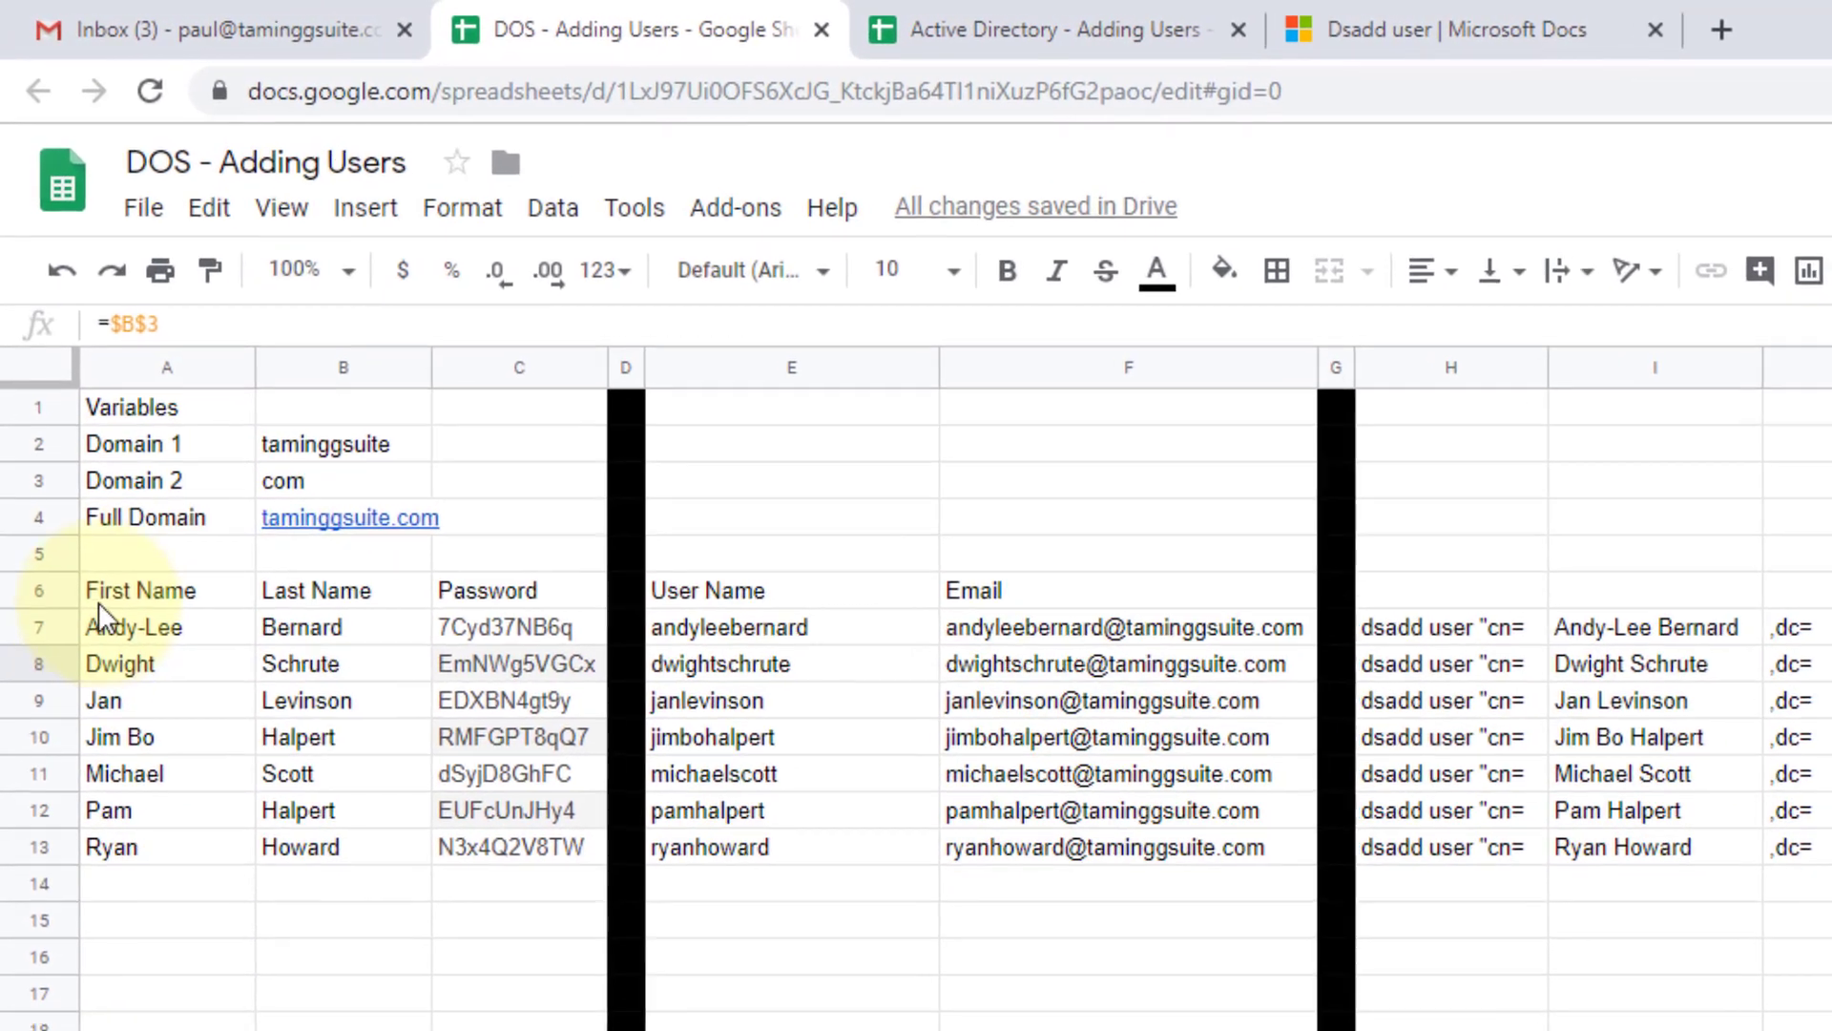
{"action": "left_click", "coordinate": [119, 328]}
{"action": "left_click_drag", "start_coordinate": [221, 611], "coordinate": [523, 849]}
{"action": "right_click", "coordinate": [488, 711]}
{"action": "left_click", "coordinate": [621, 633]}
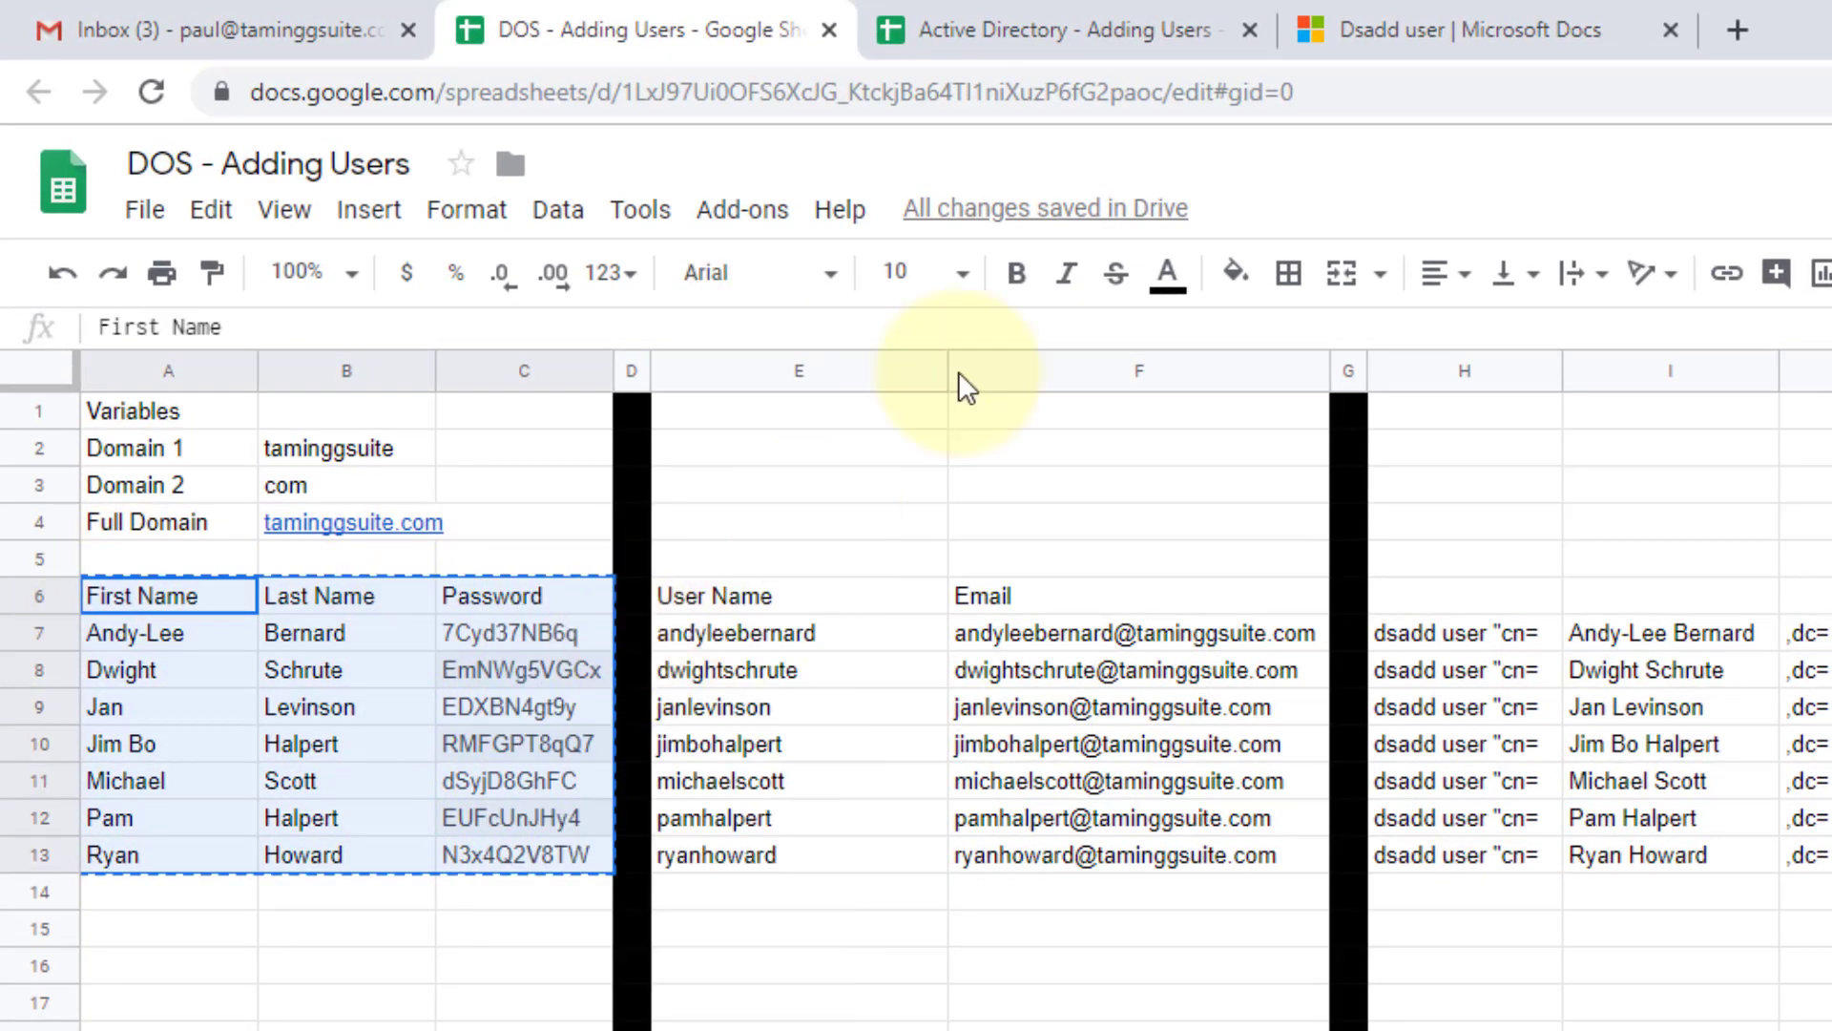
{"action": "left_click", "coordinate": [1032, 19]}
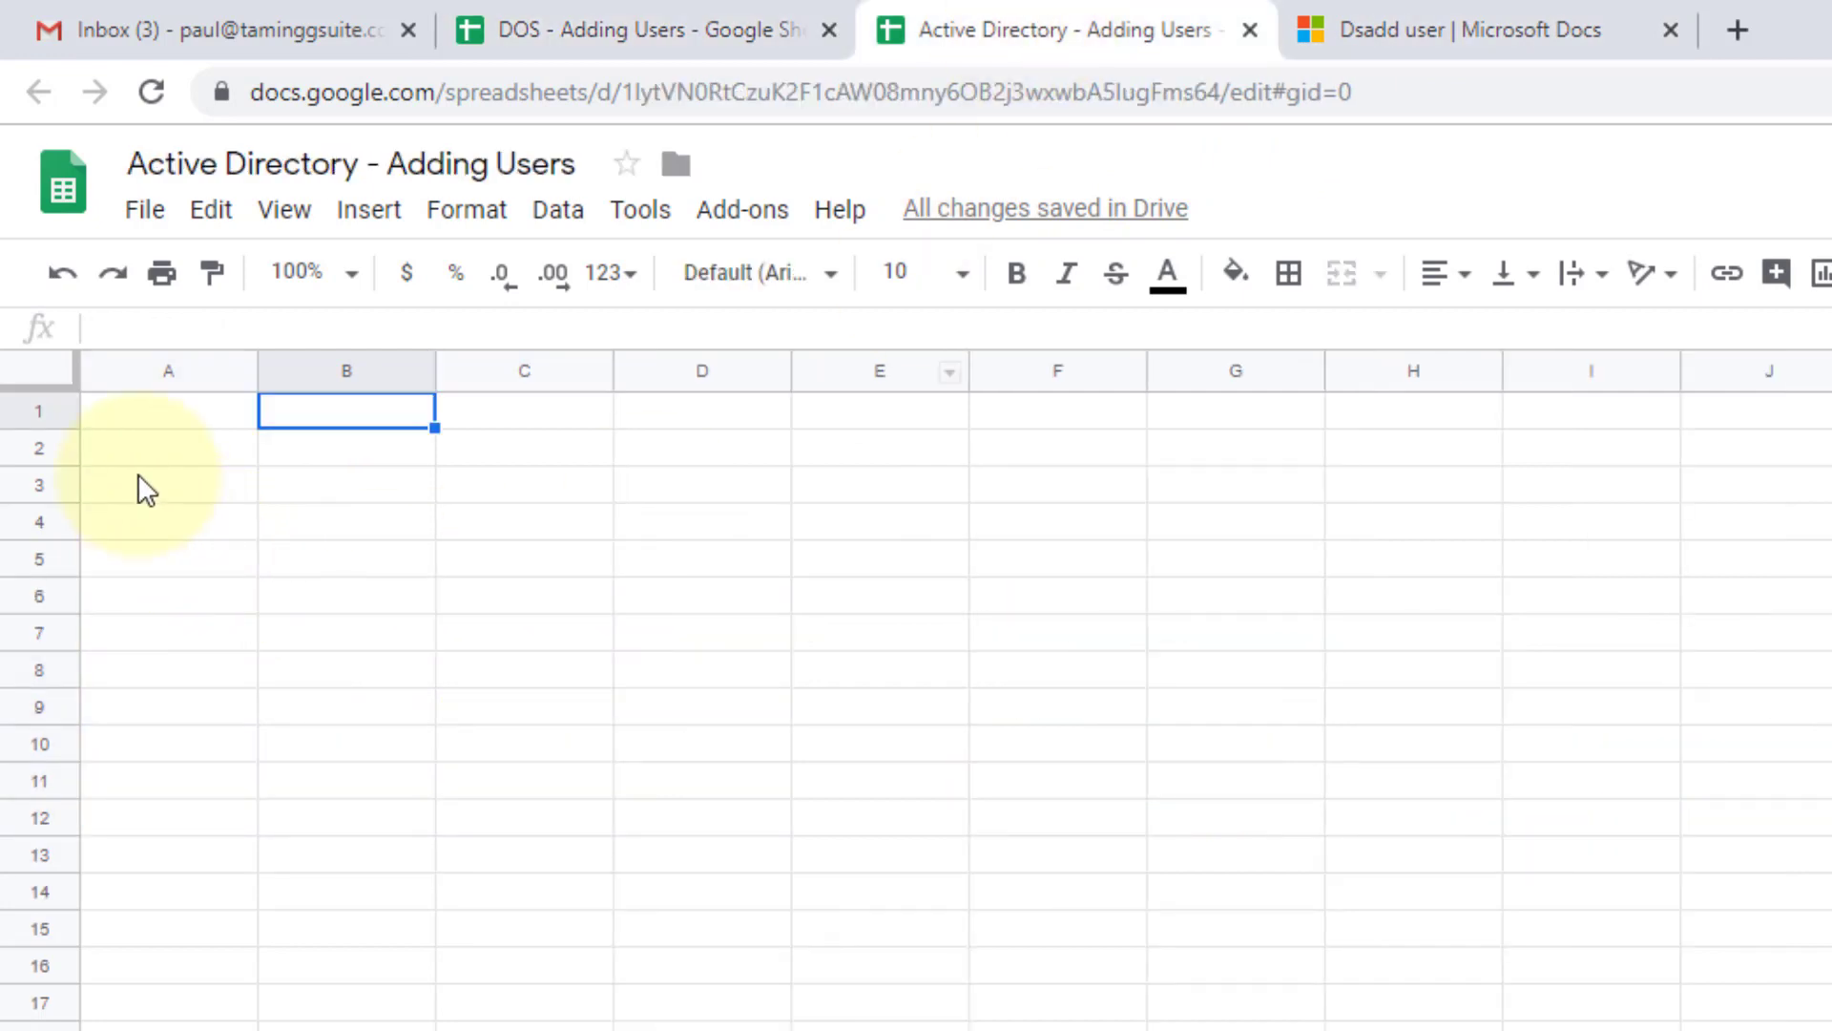
{"action": "left_click", "coordinate": [139, 406]}
{"action": "key", "text": "ctrl+v"}
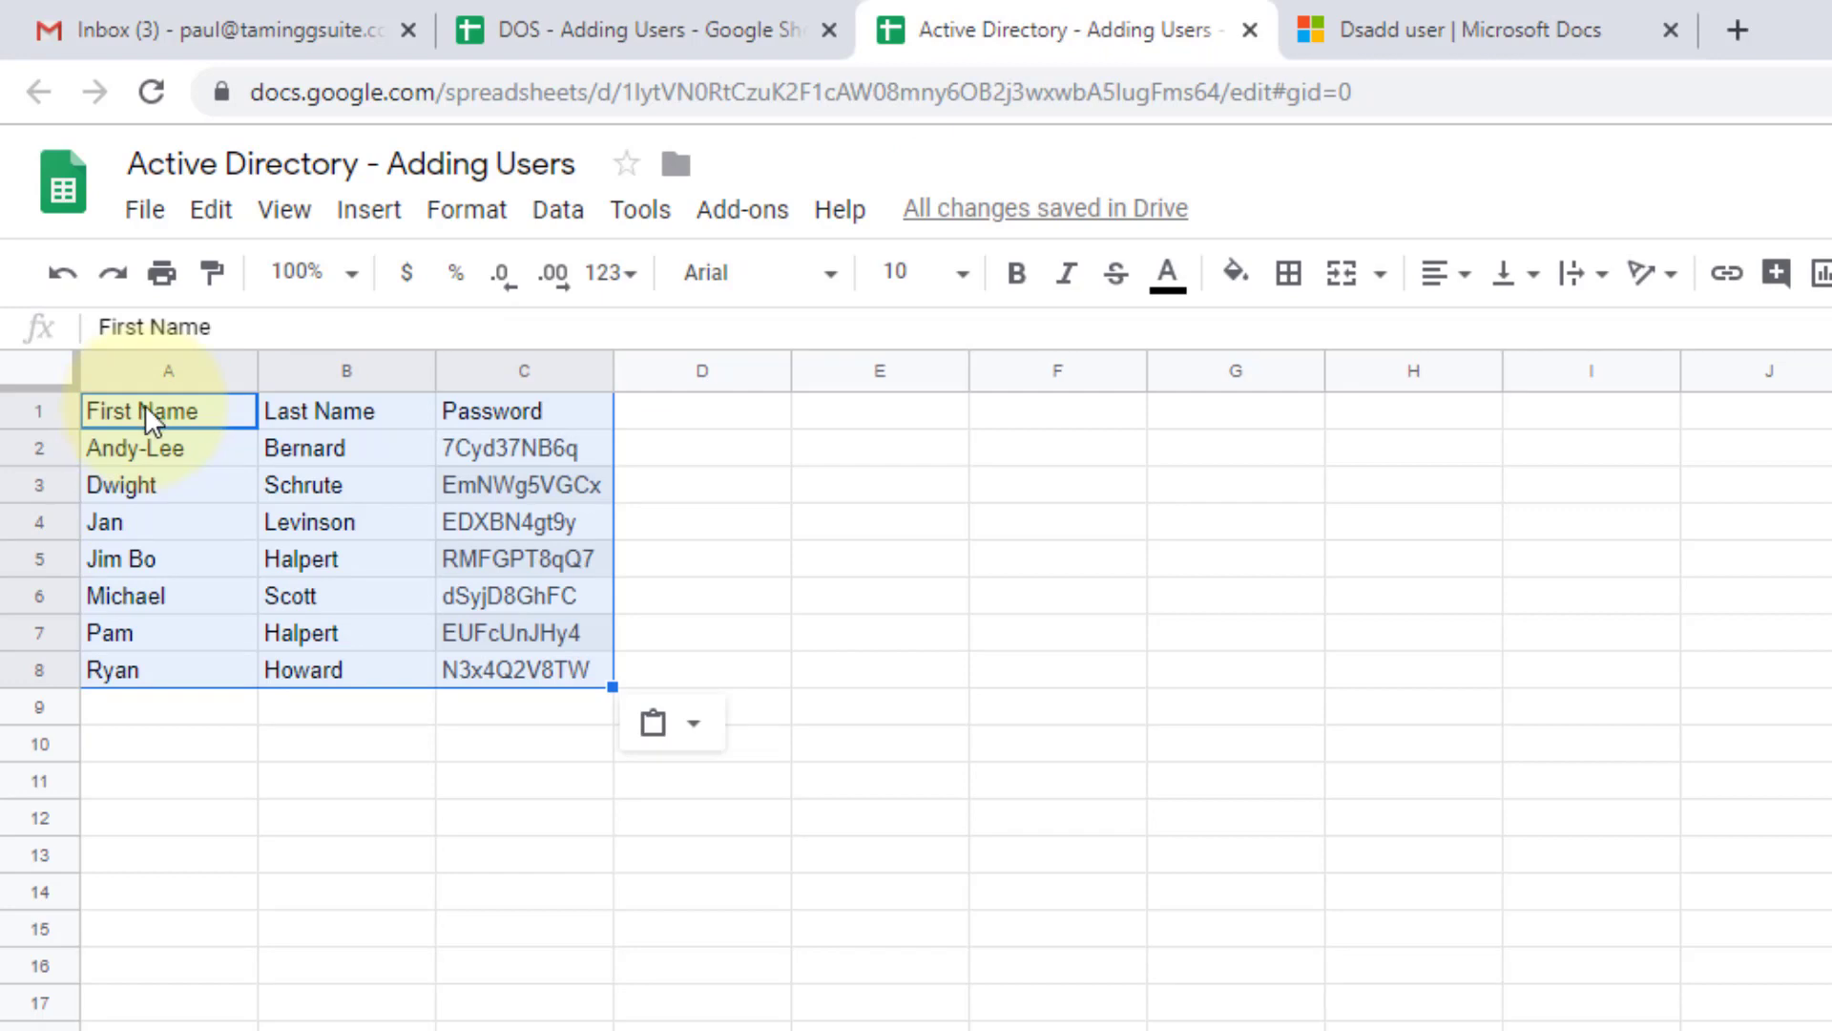
Add the column header "Username" in cell D1
{"action": "left_click", "coordinate": [692, 428]}
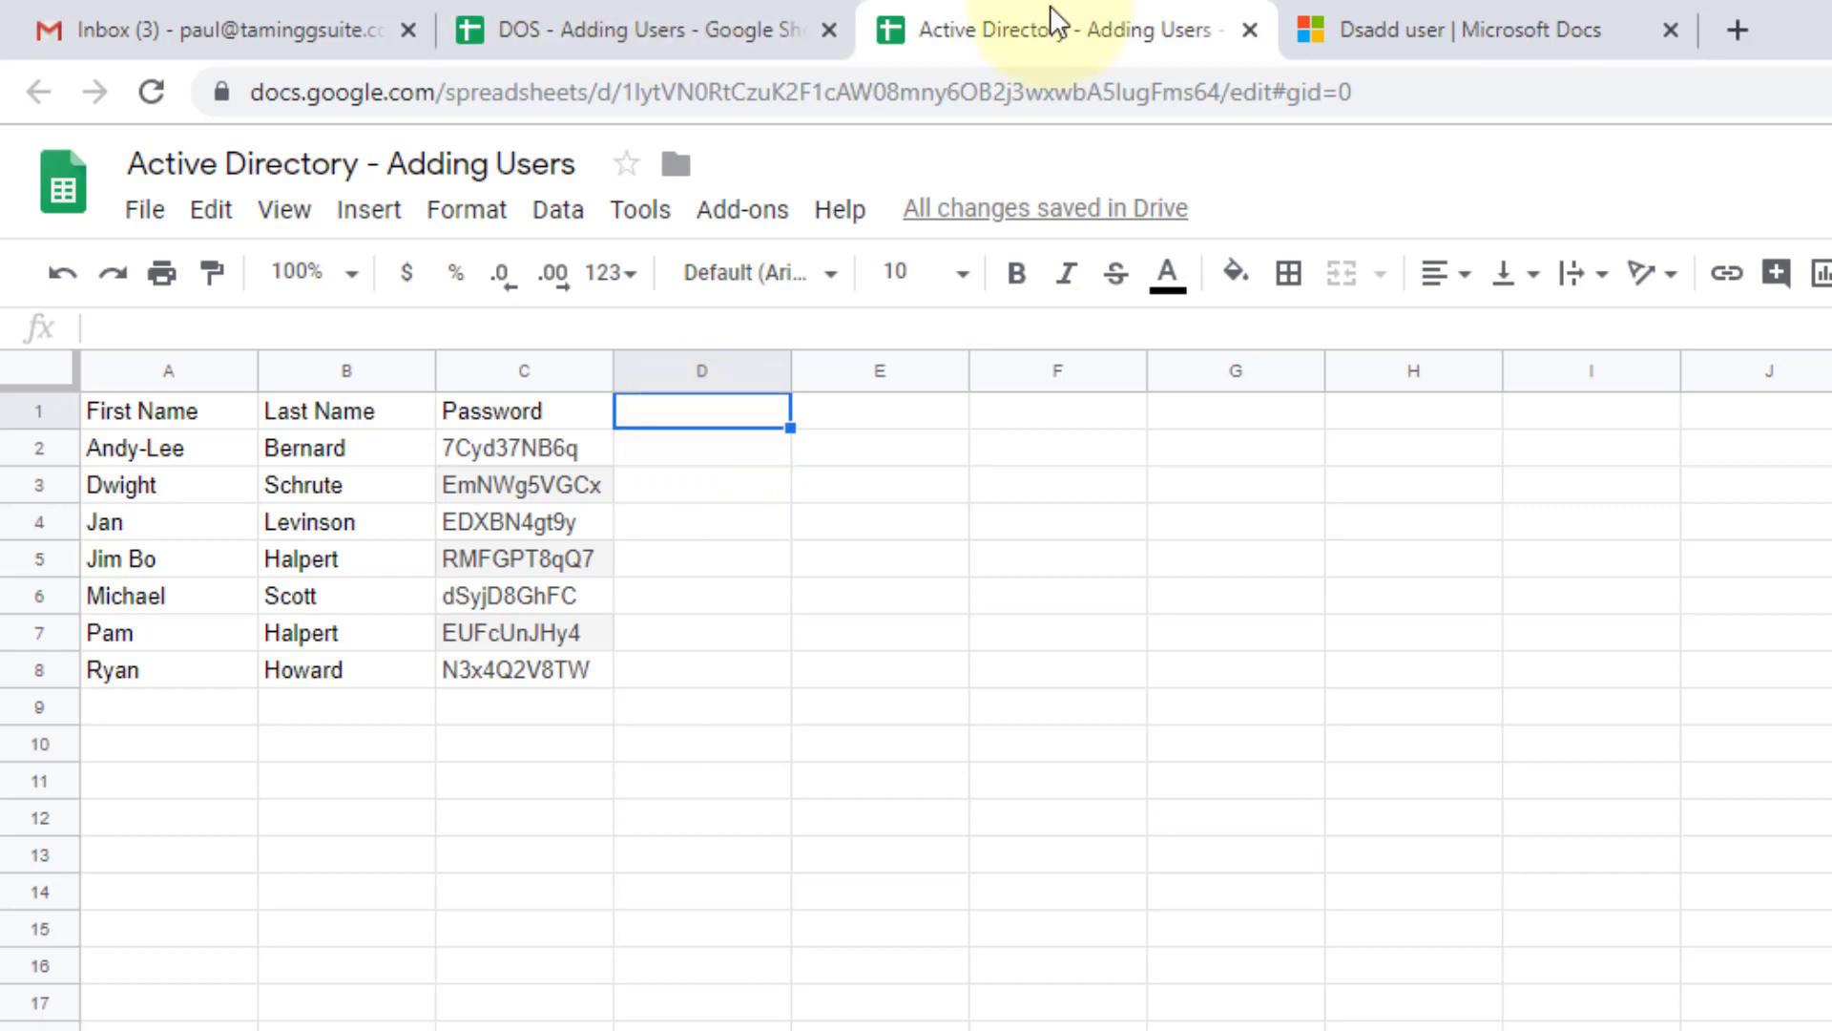
{"action": "type", "text": "Username"}
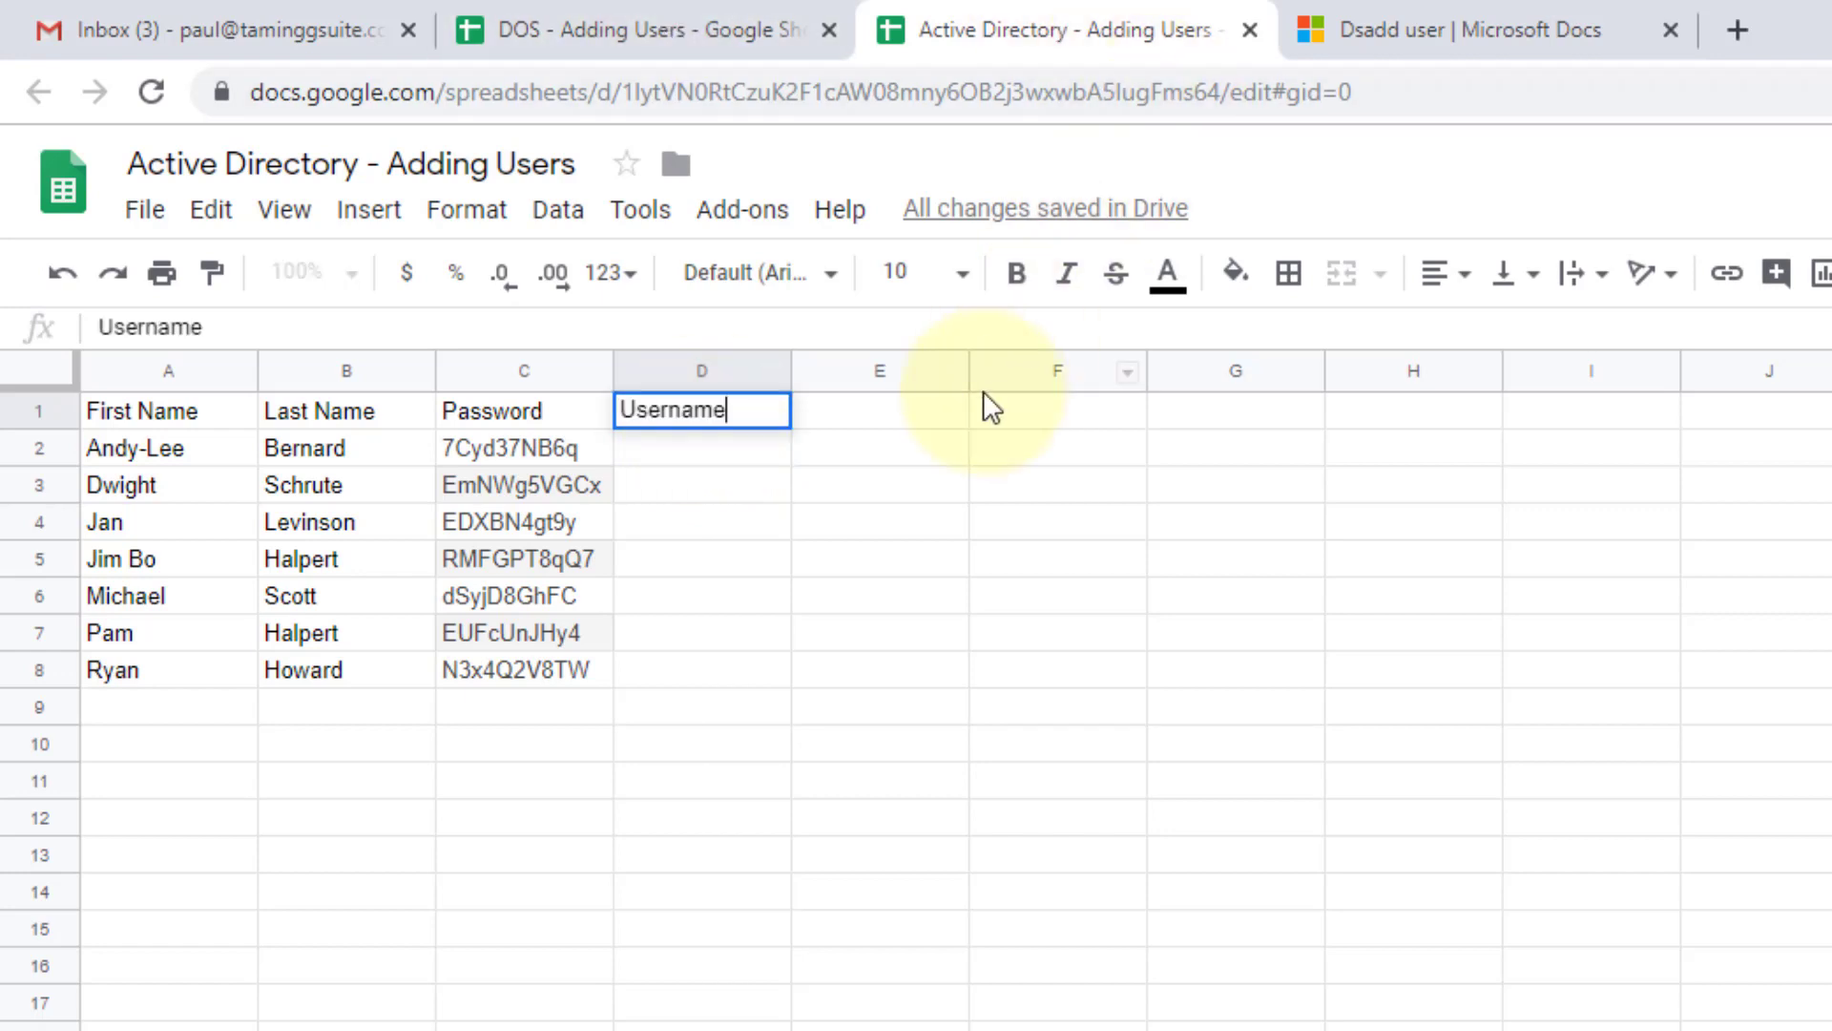
{"action": "left_click", "coordinate": [923, 429]}
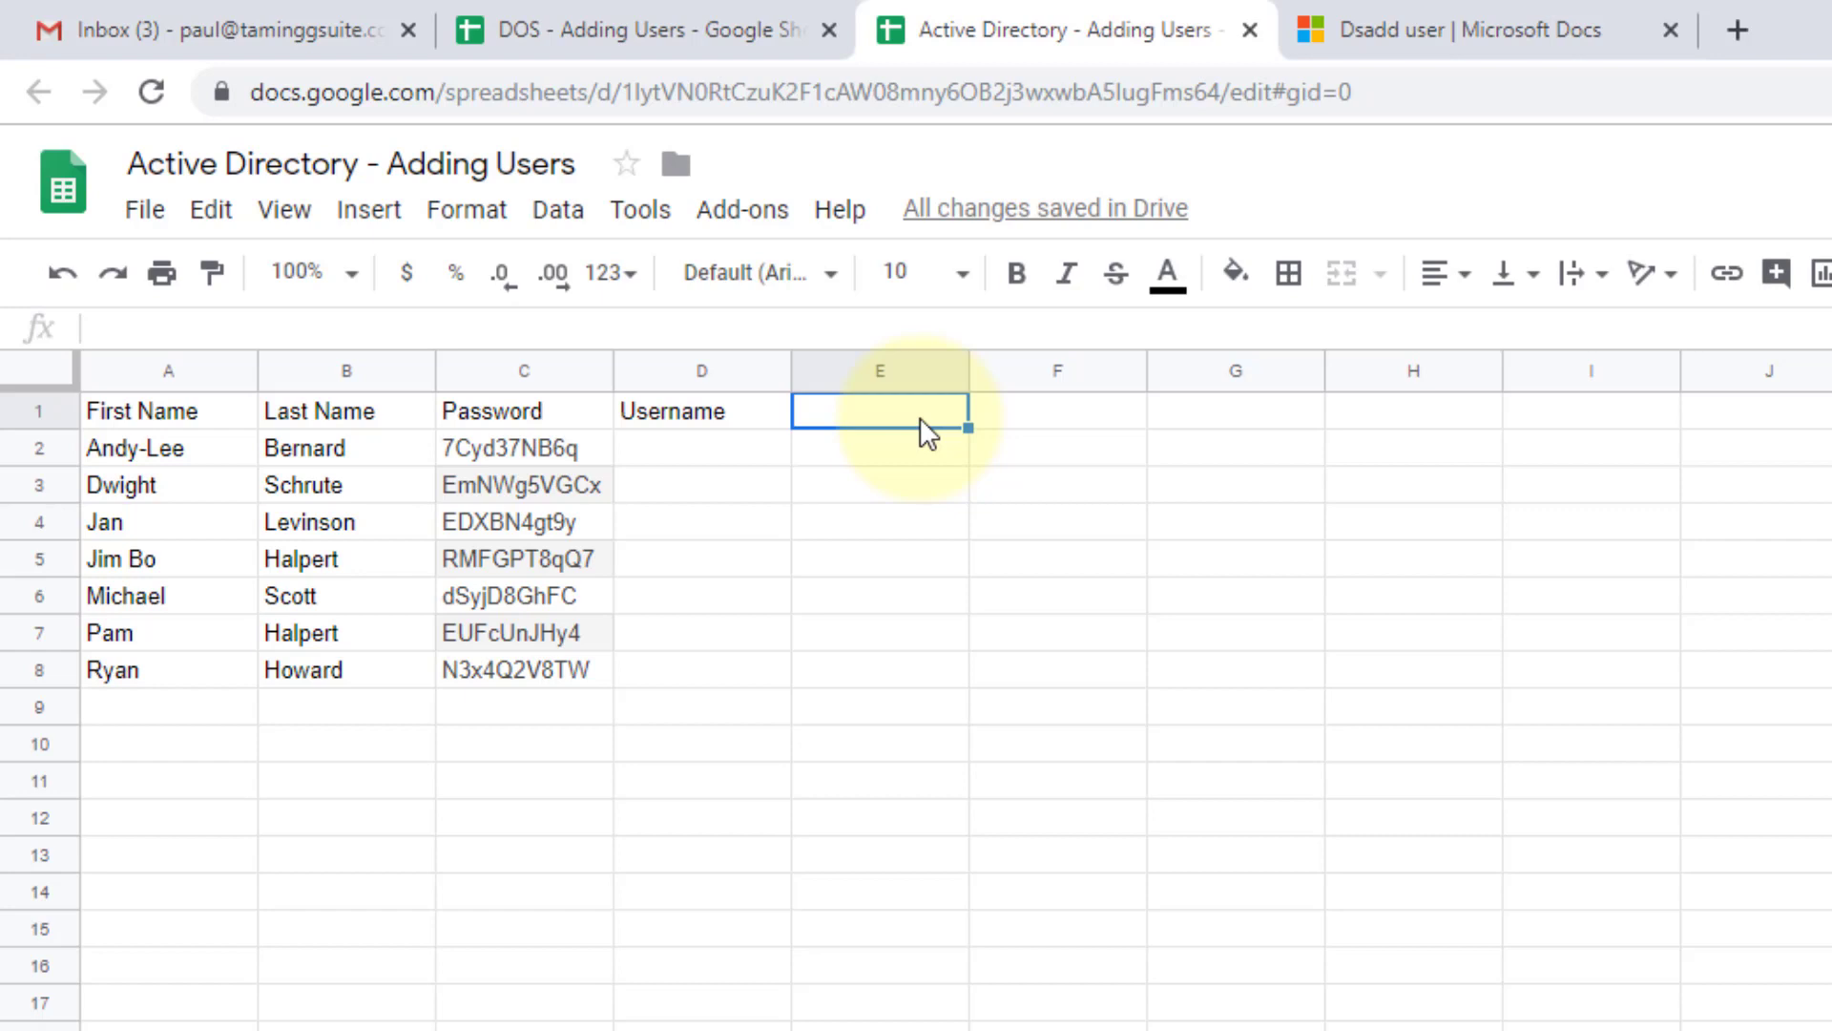
Enter the formula =A2&B2 in D2 to join the first and last names into a username
{"action": "left_click", "coordinate": [722, 458]}
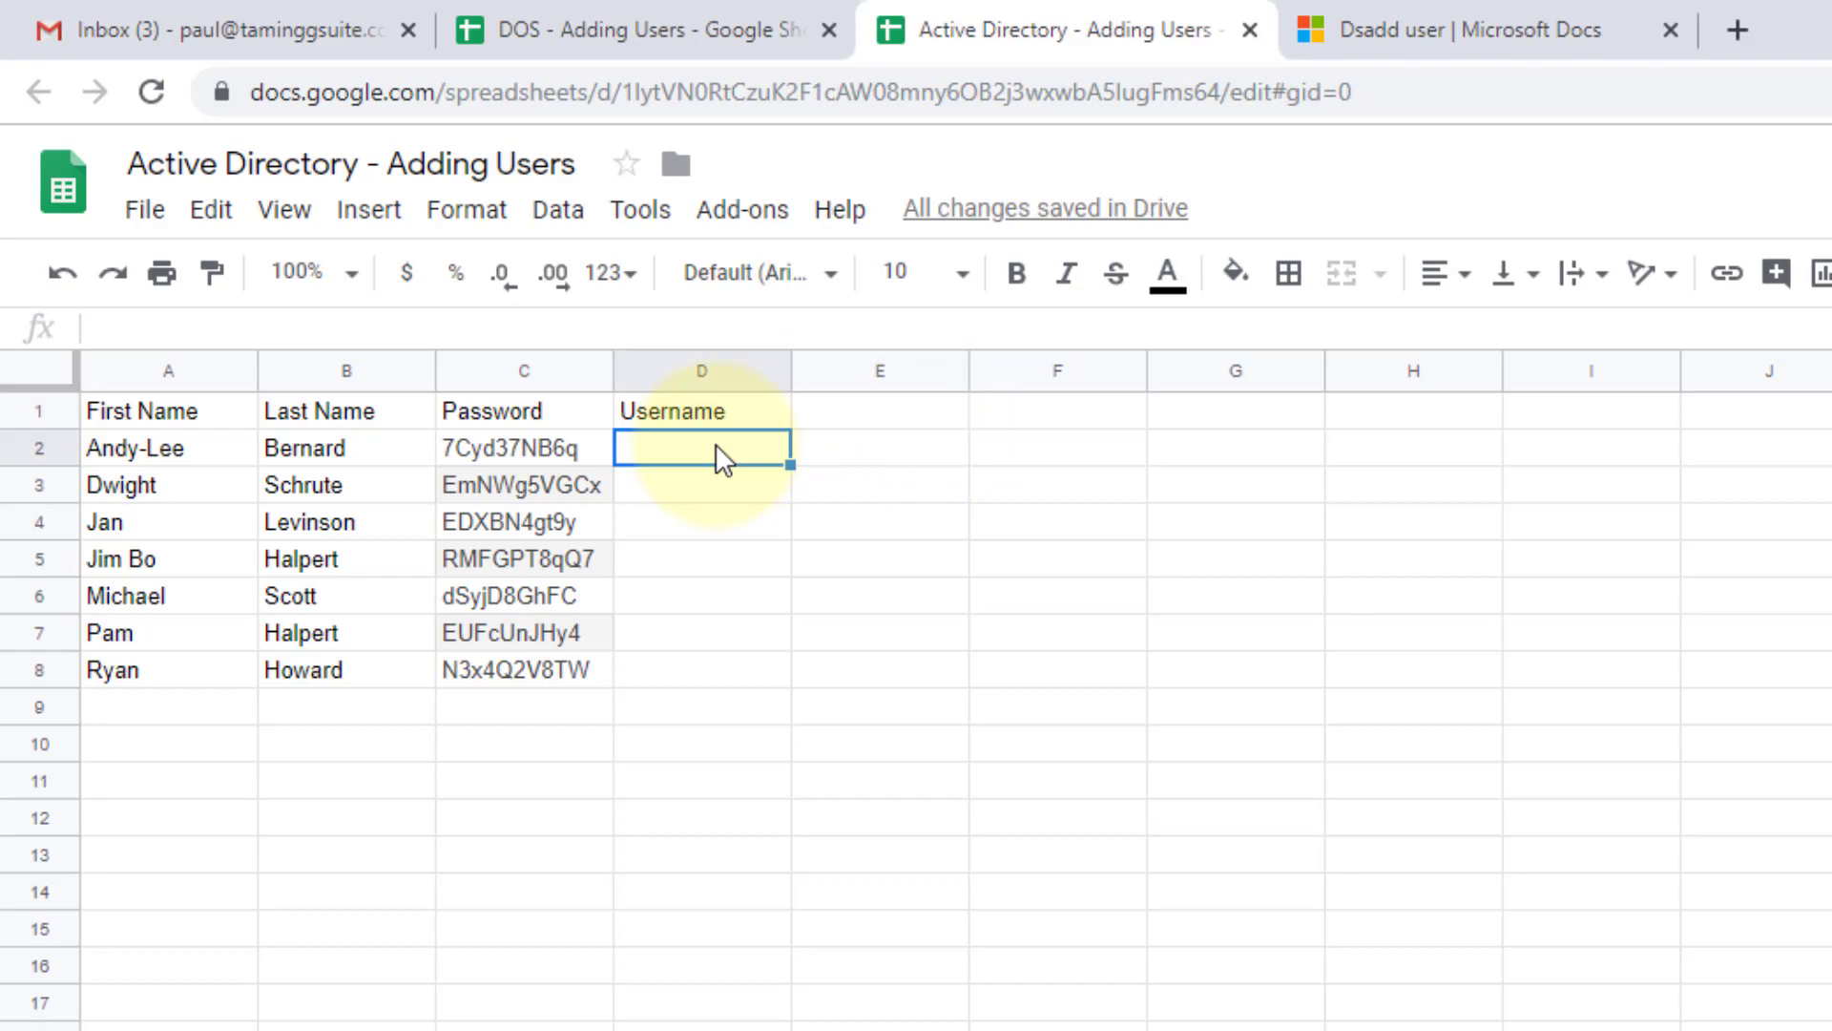
{"action": "type", "text": "="}
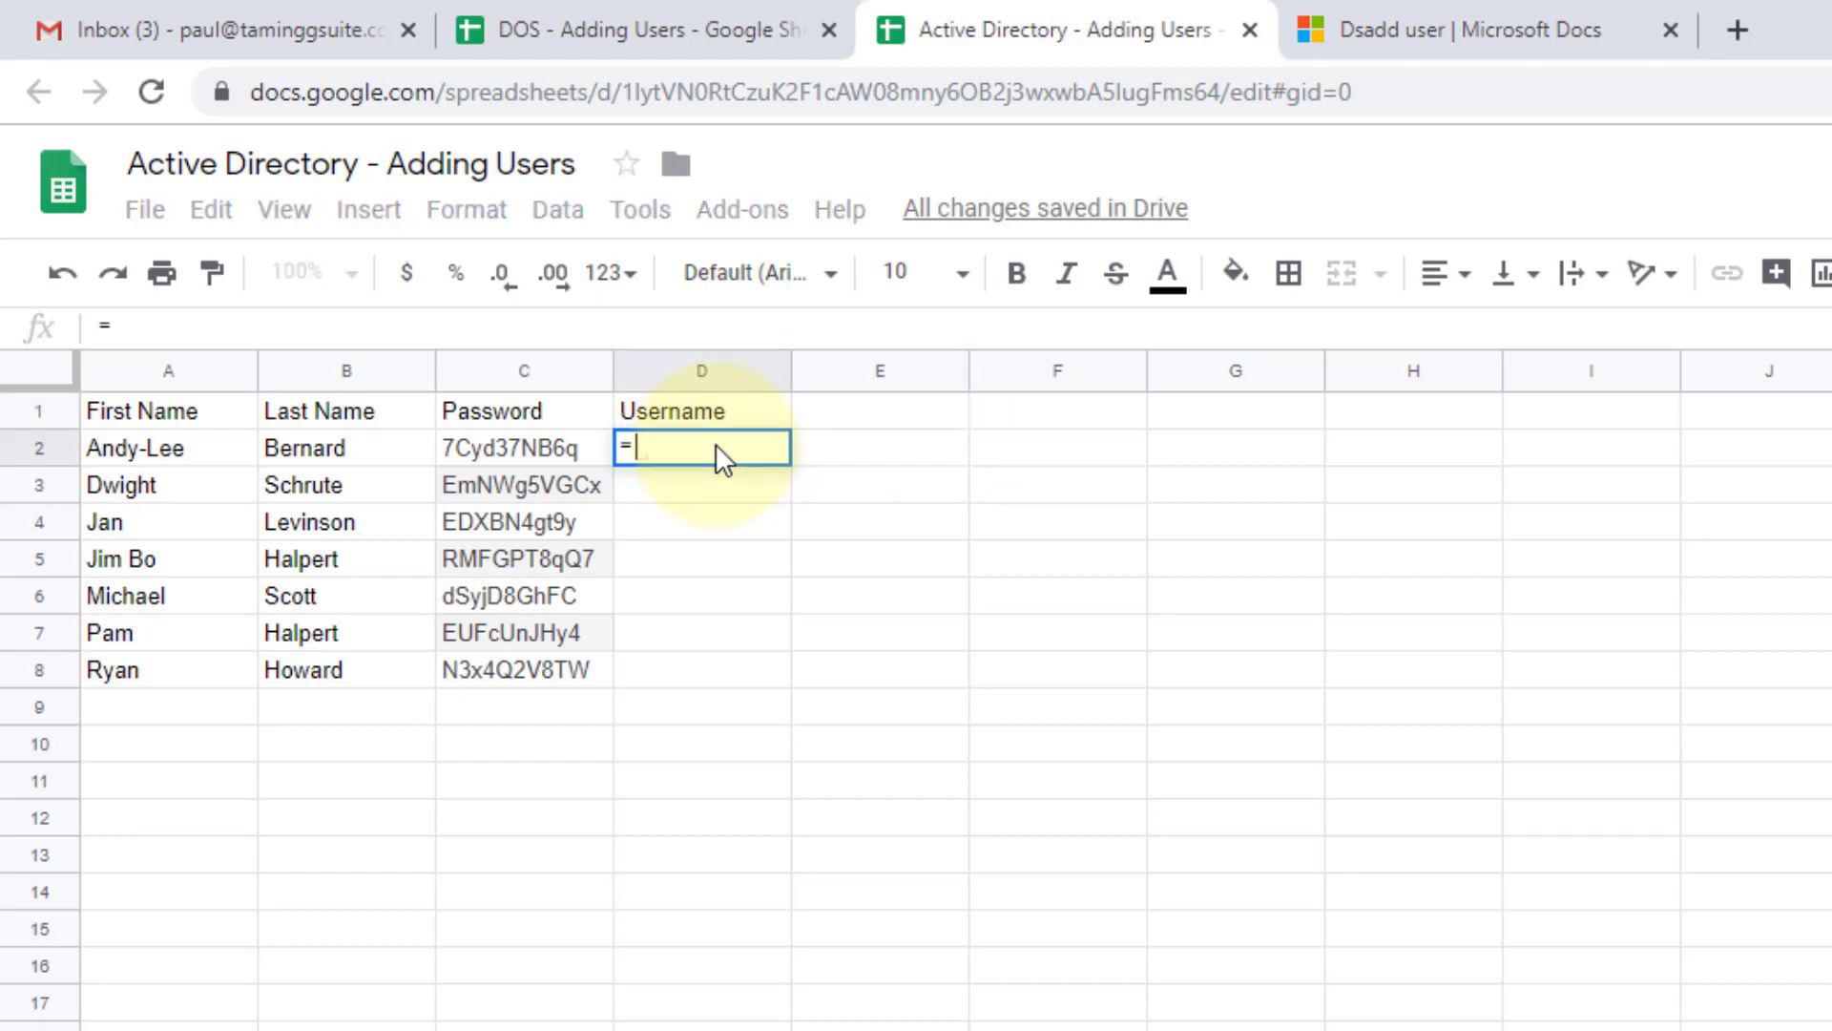
{"action": "left_click", "coordinate": [192, 446]}
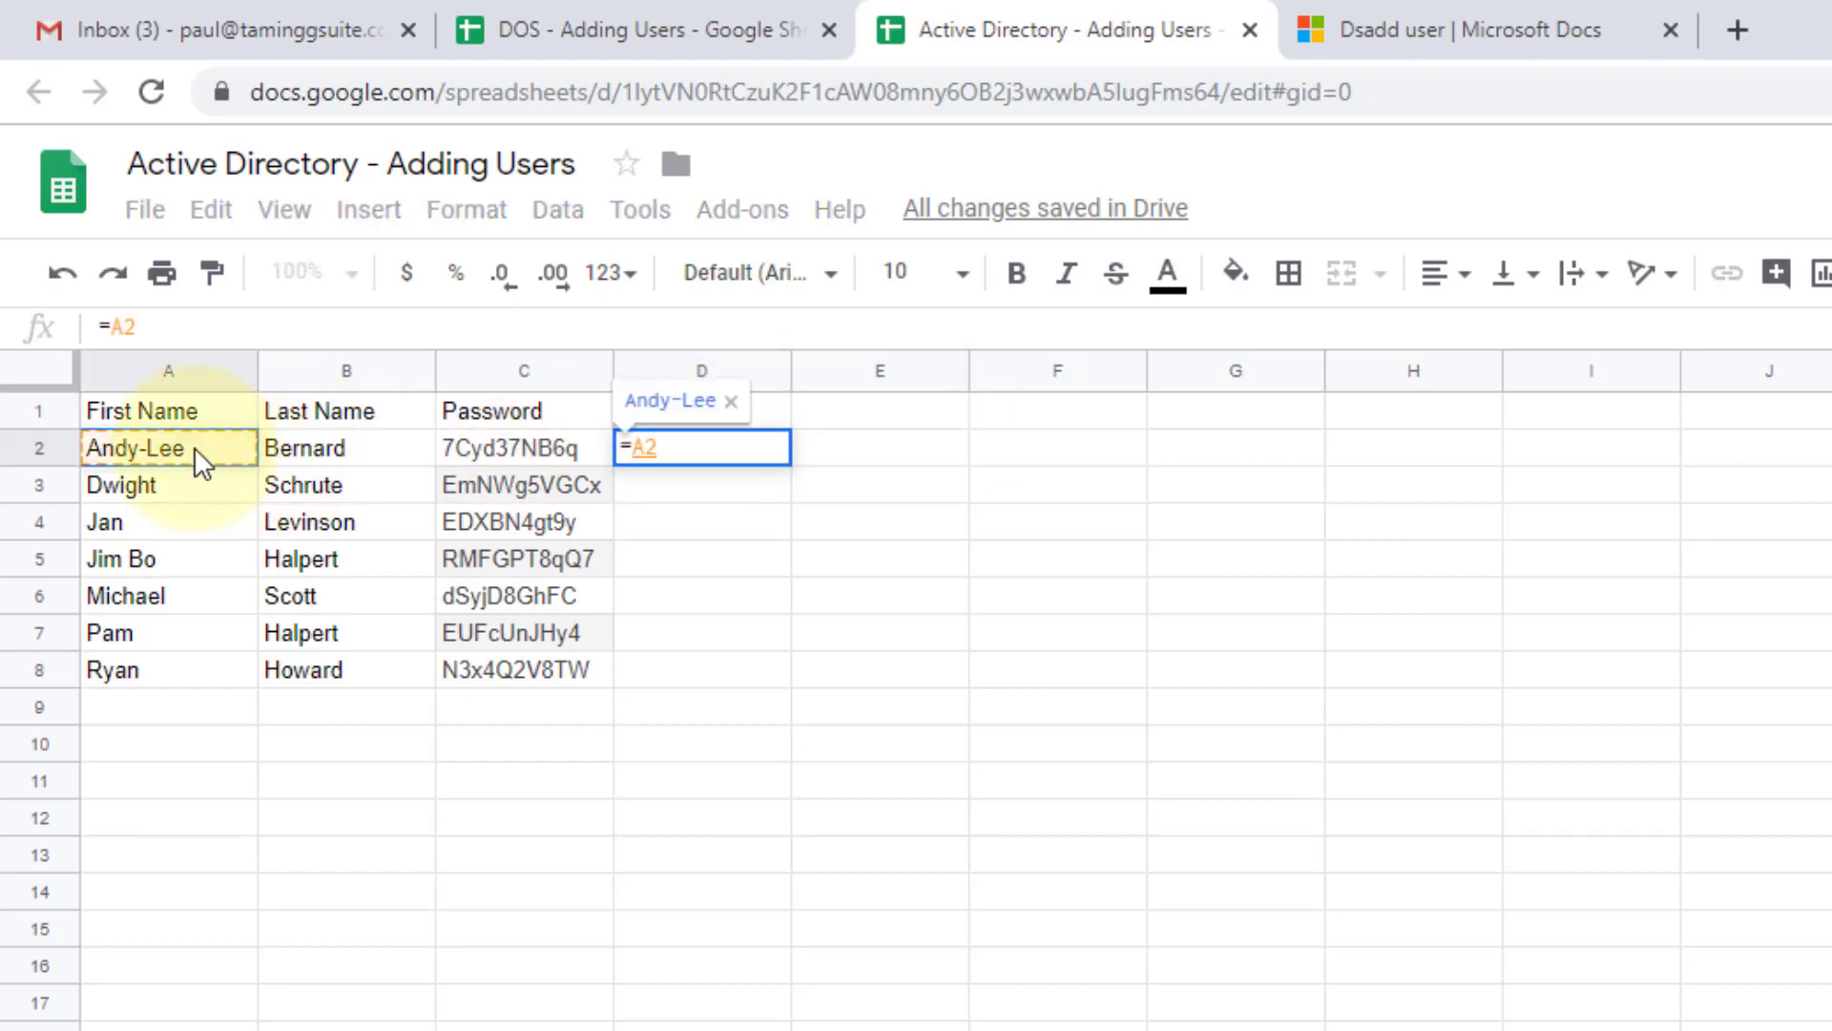
{"action": "type", "text": "&"}
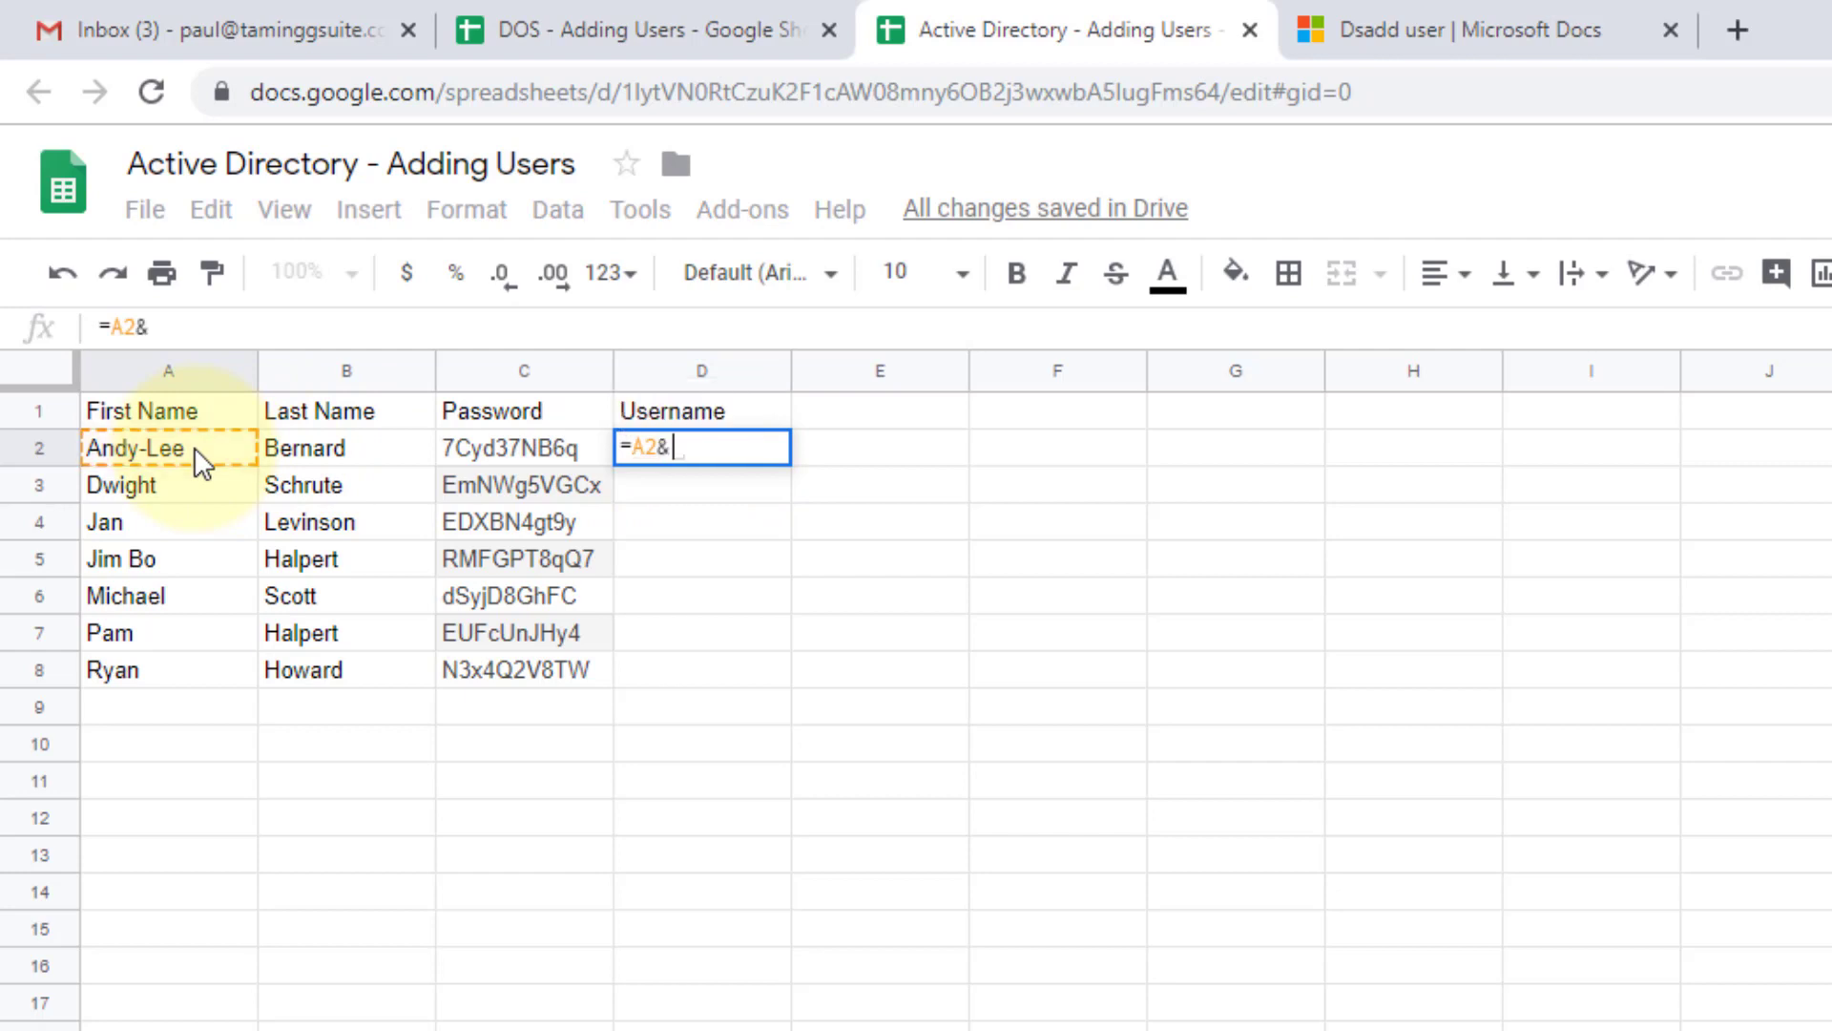
{"action": "left_click", "coordinate": [329, 443]}
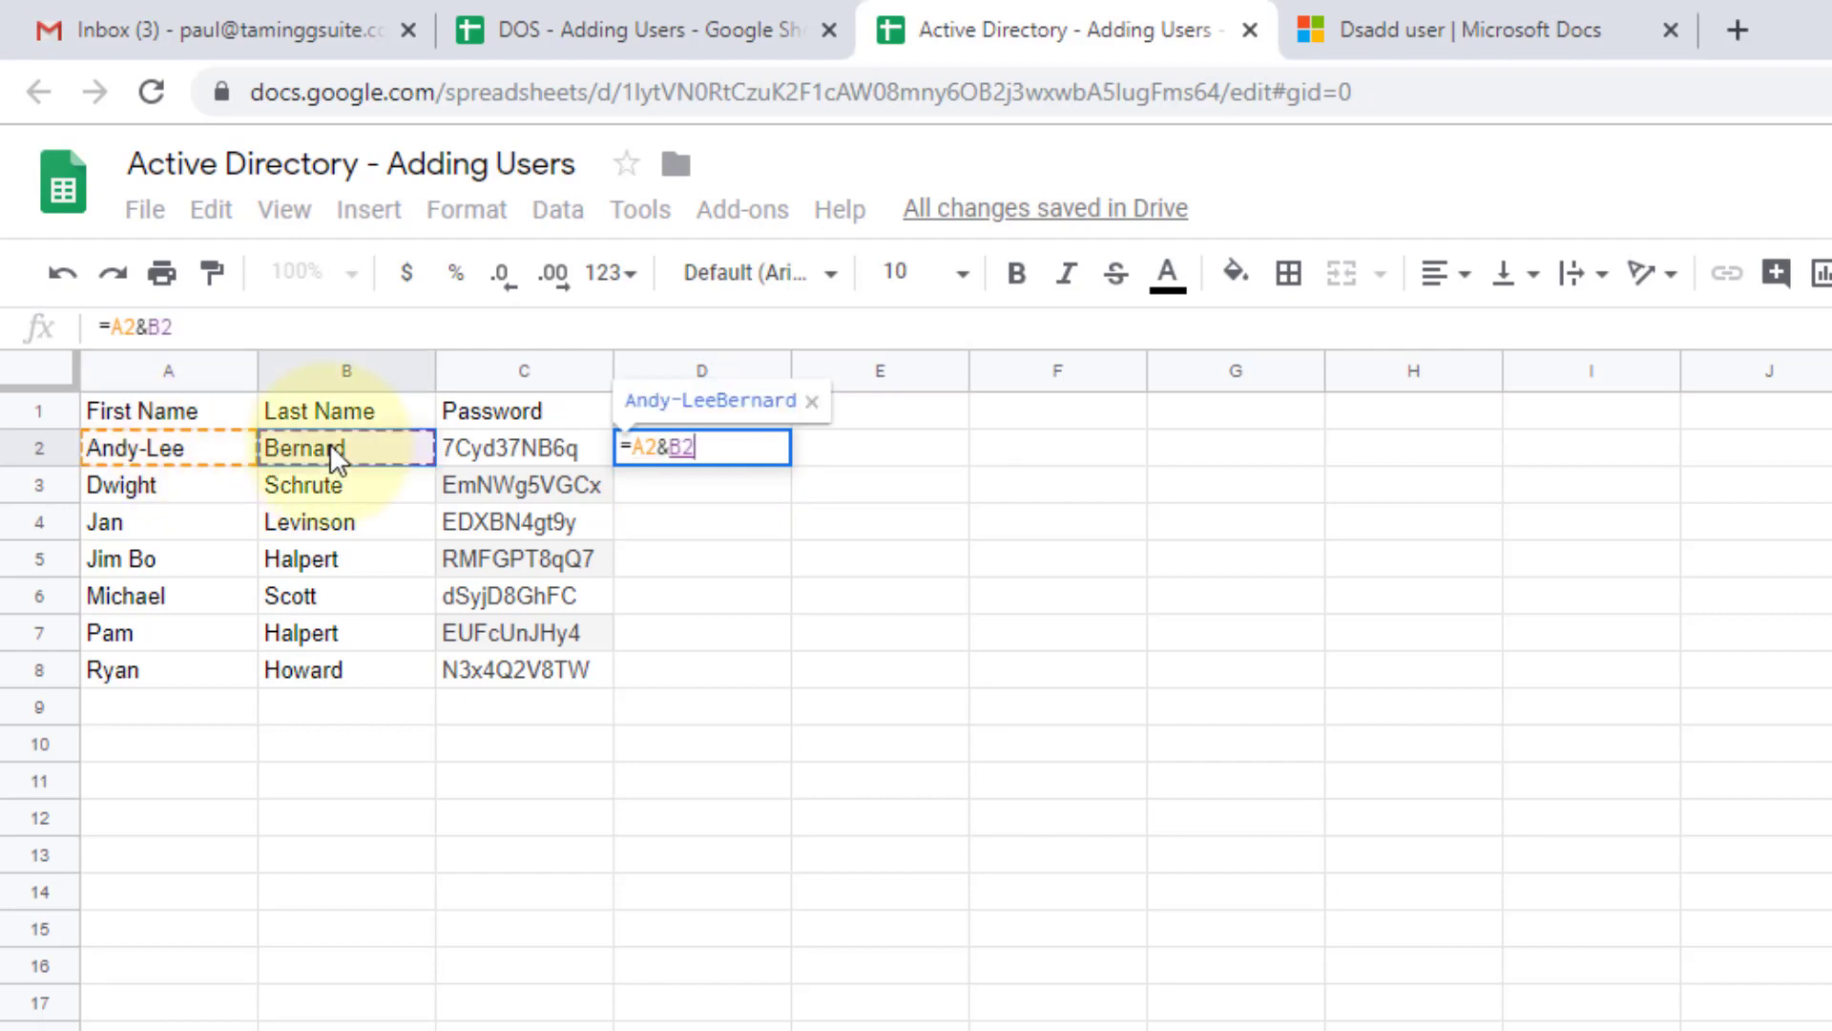
{"action": "key", "text": "Return"}
Fill the username formula from D2 down to D8 and widen column D
{"action": "double_click", "coordinate": [791, 370]}
{"action": "left_click", "coordinate": [725, 447]}
{"action": "left_click_drag", "start_coordinate": [806, 464], "coordinate": [786, 683]}
{"action": "left_click_drag", "start_coordinate": [806, 370], "coordinate": [949, 365]}
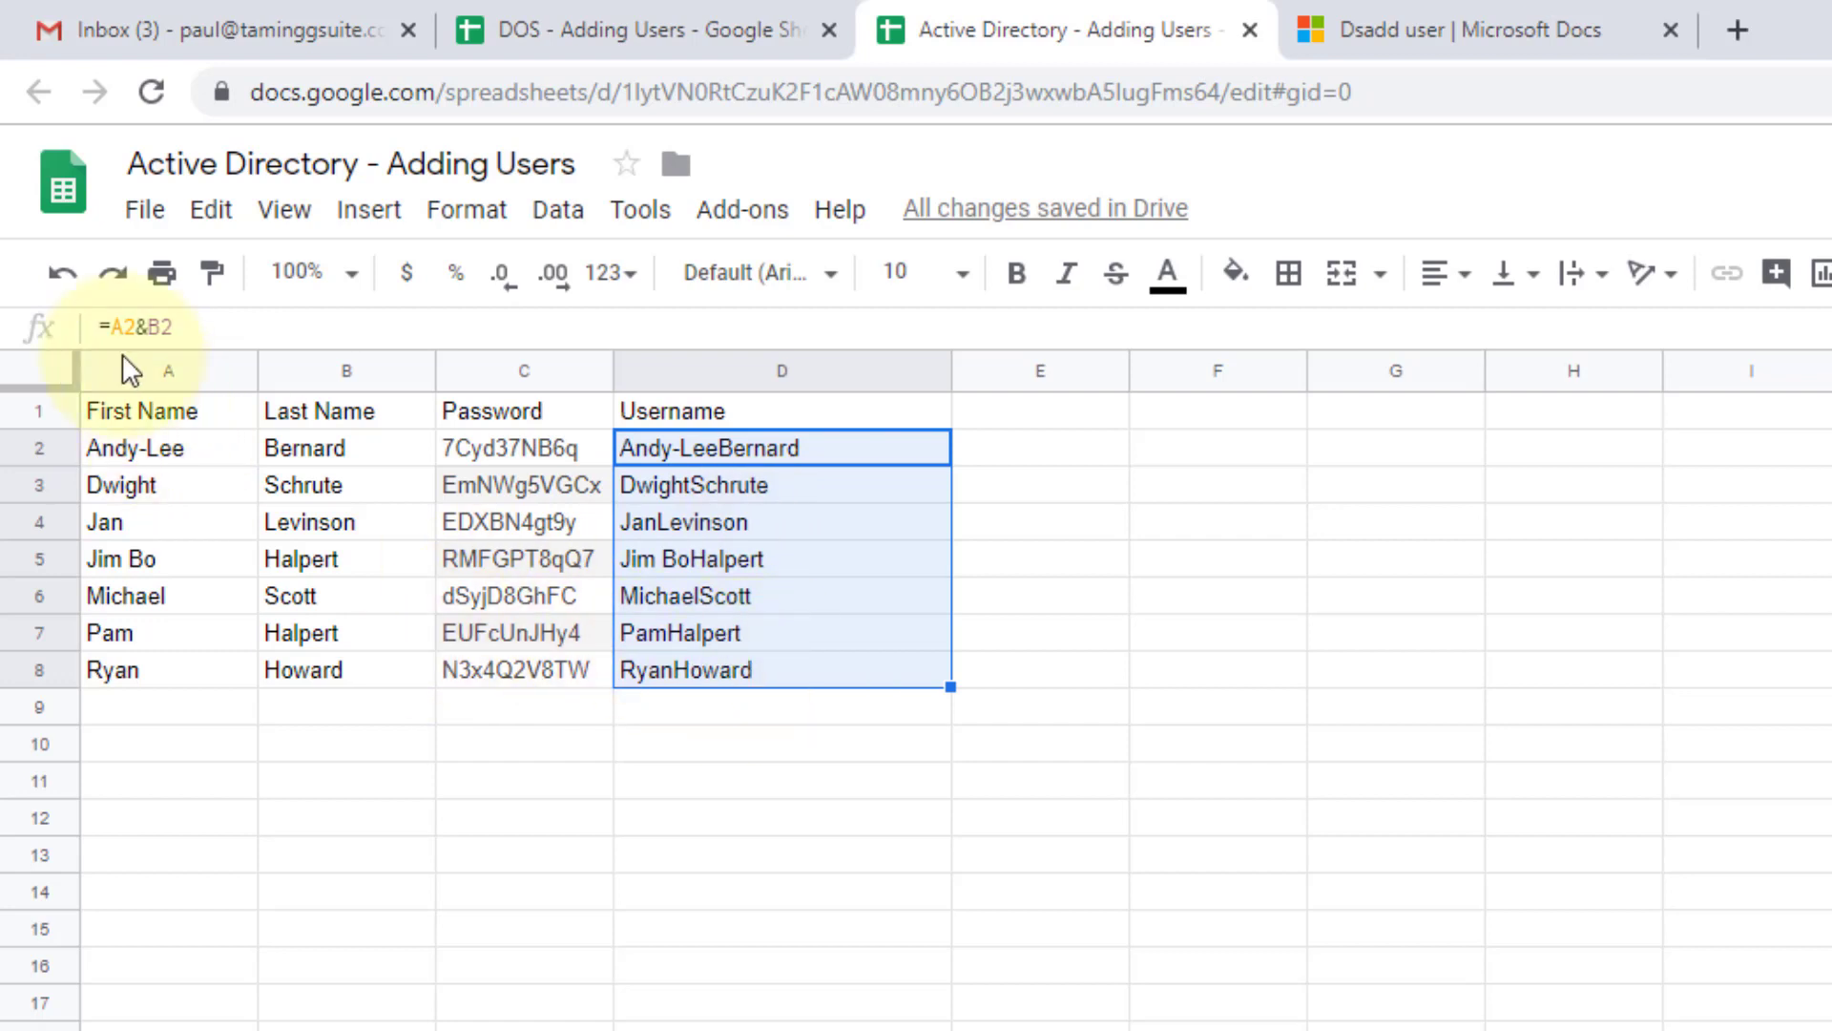
Change the username formula in D2 to =substitute(A2," ","")&B2 to strip spaces from the first name
{"action": "left_click", "coordinate": [801, 539]}
{"action": "left_click", "coordinate": [815, 448]}
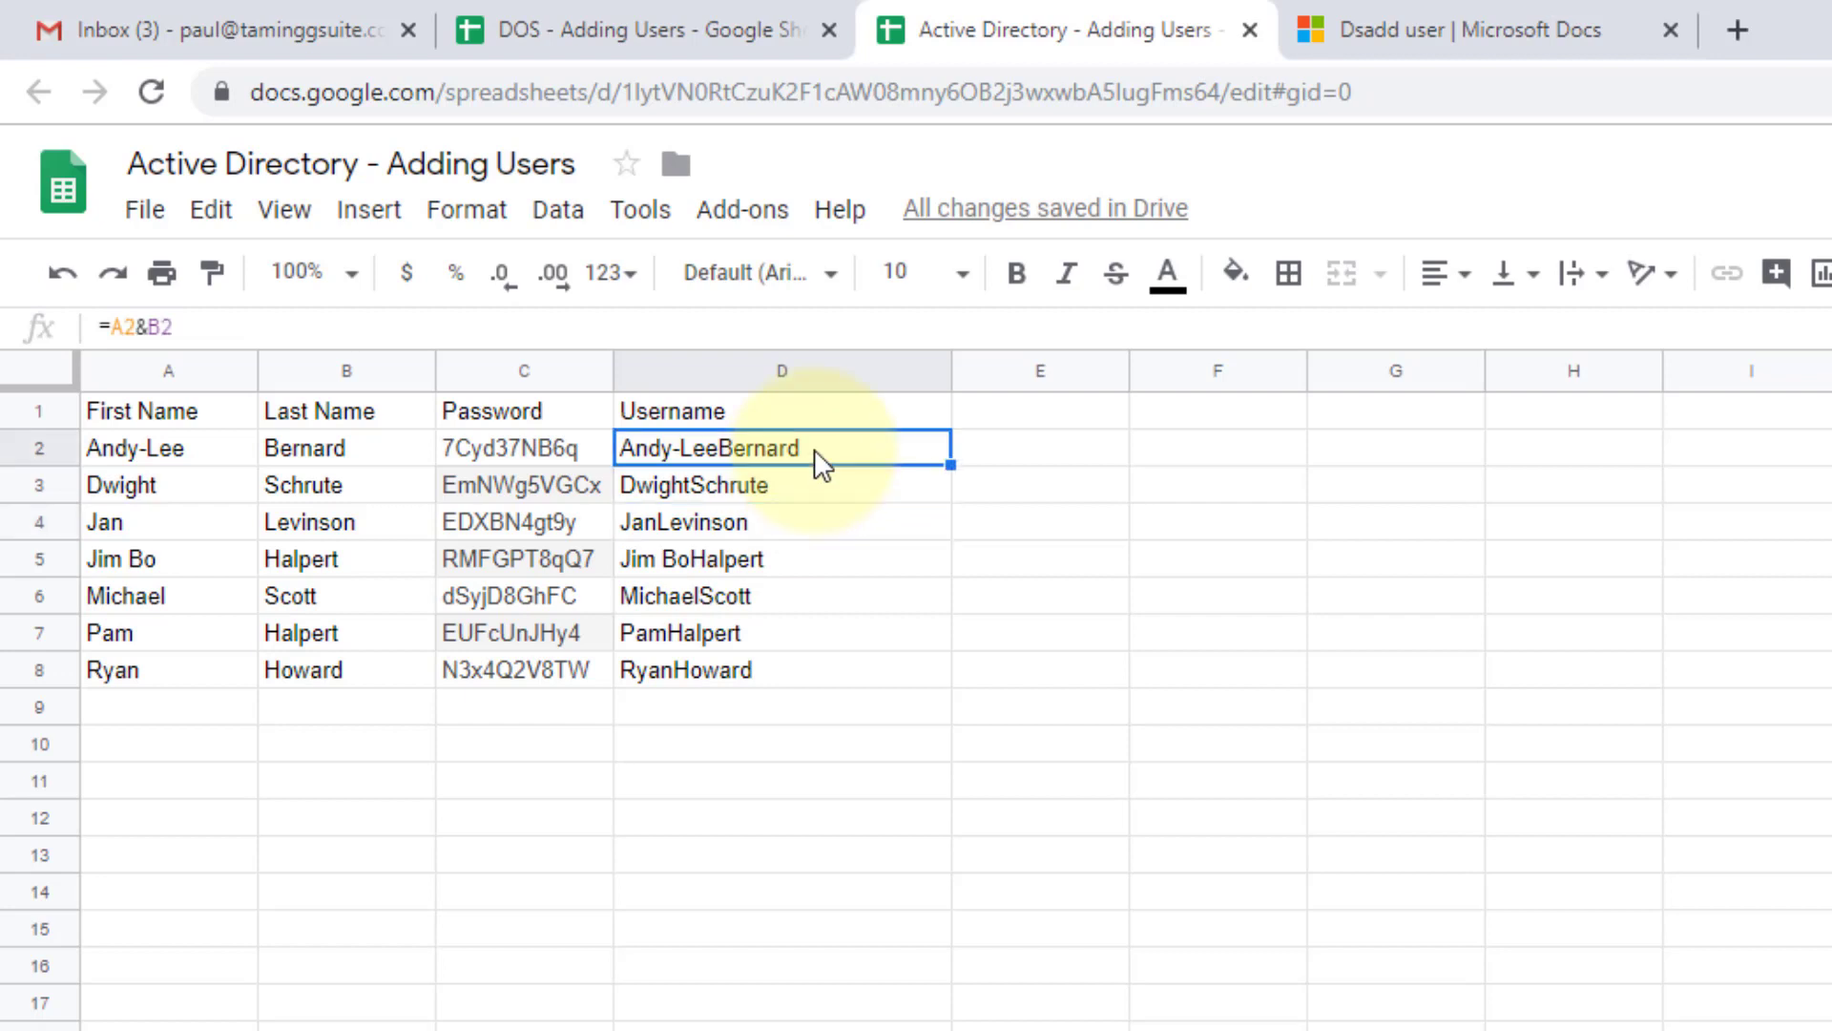
{"action": "left_click", "coordinate": [115, 326]}
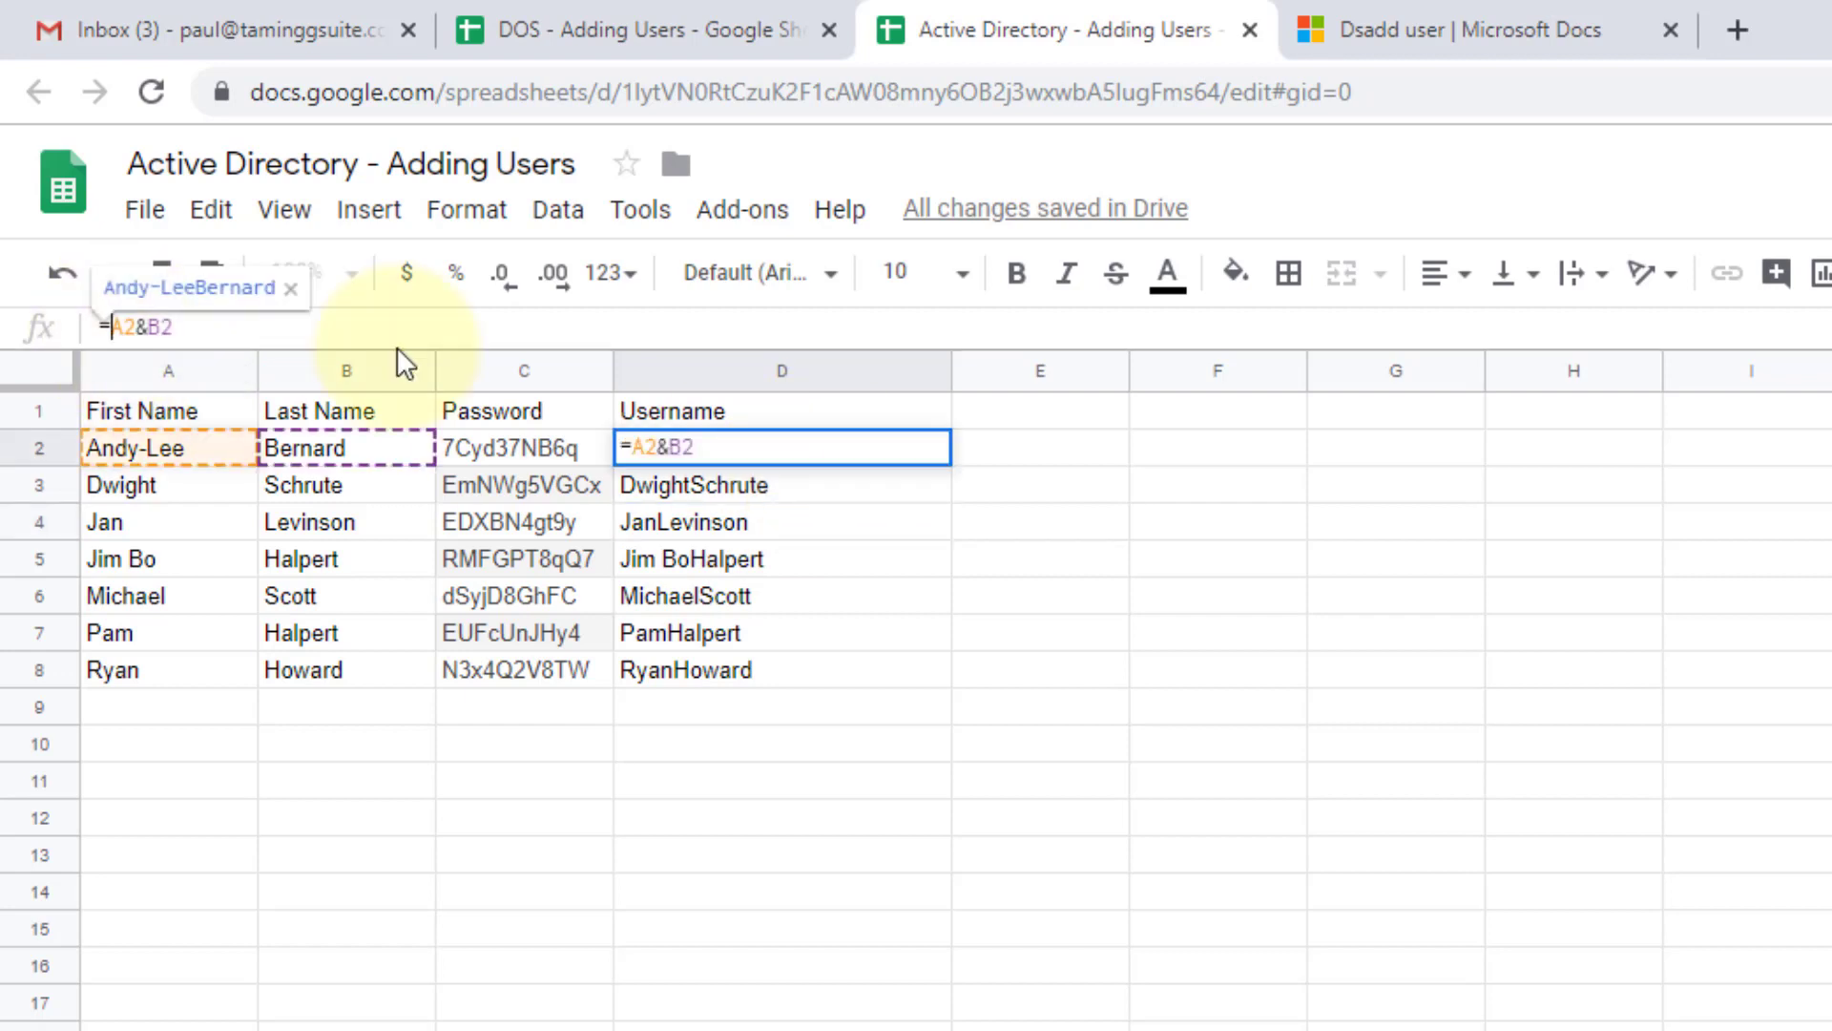
{"action": "type", "text": "subsi"}
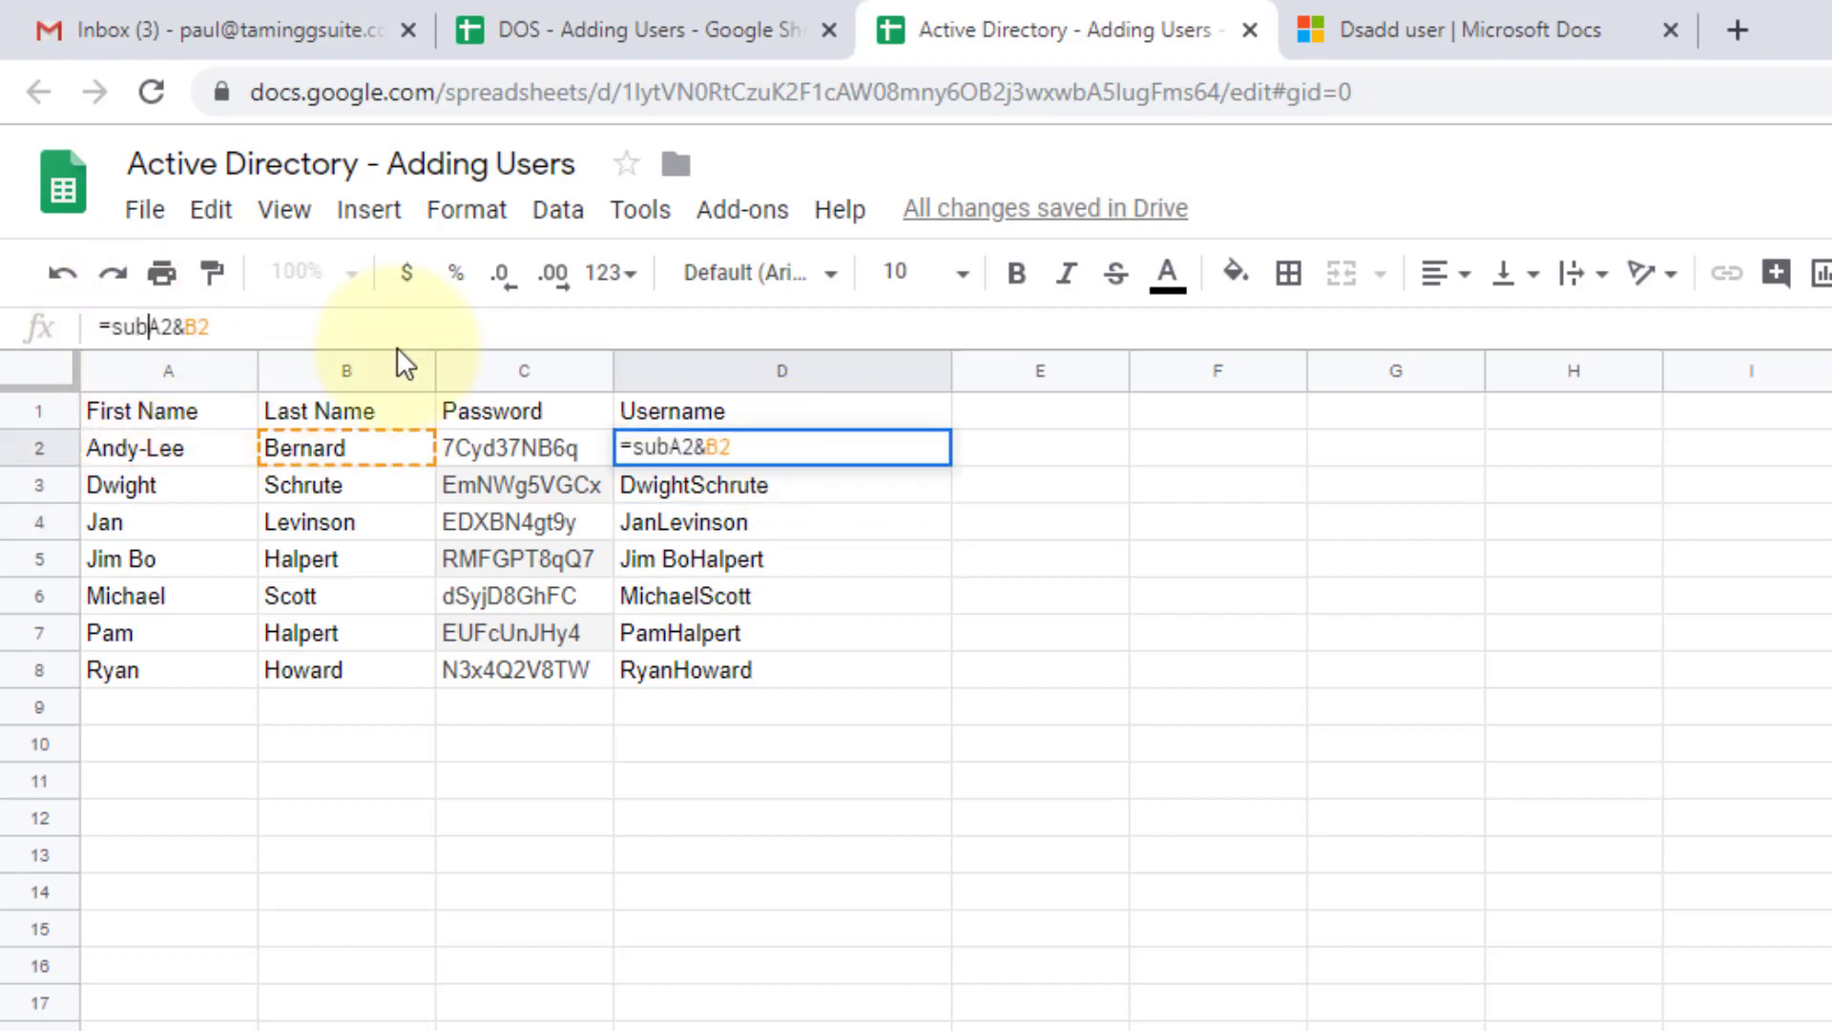
{"action": "key", "text": "BackSpace"}
{"action": "type", "text": "t"}
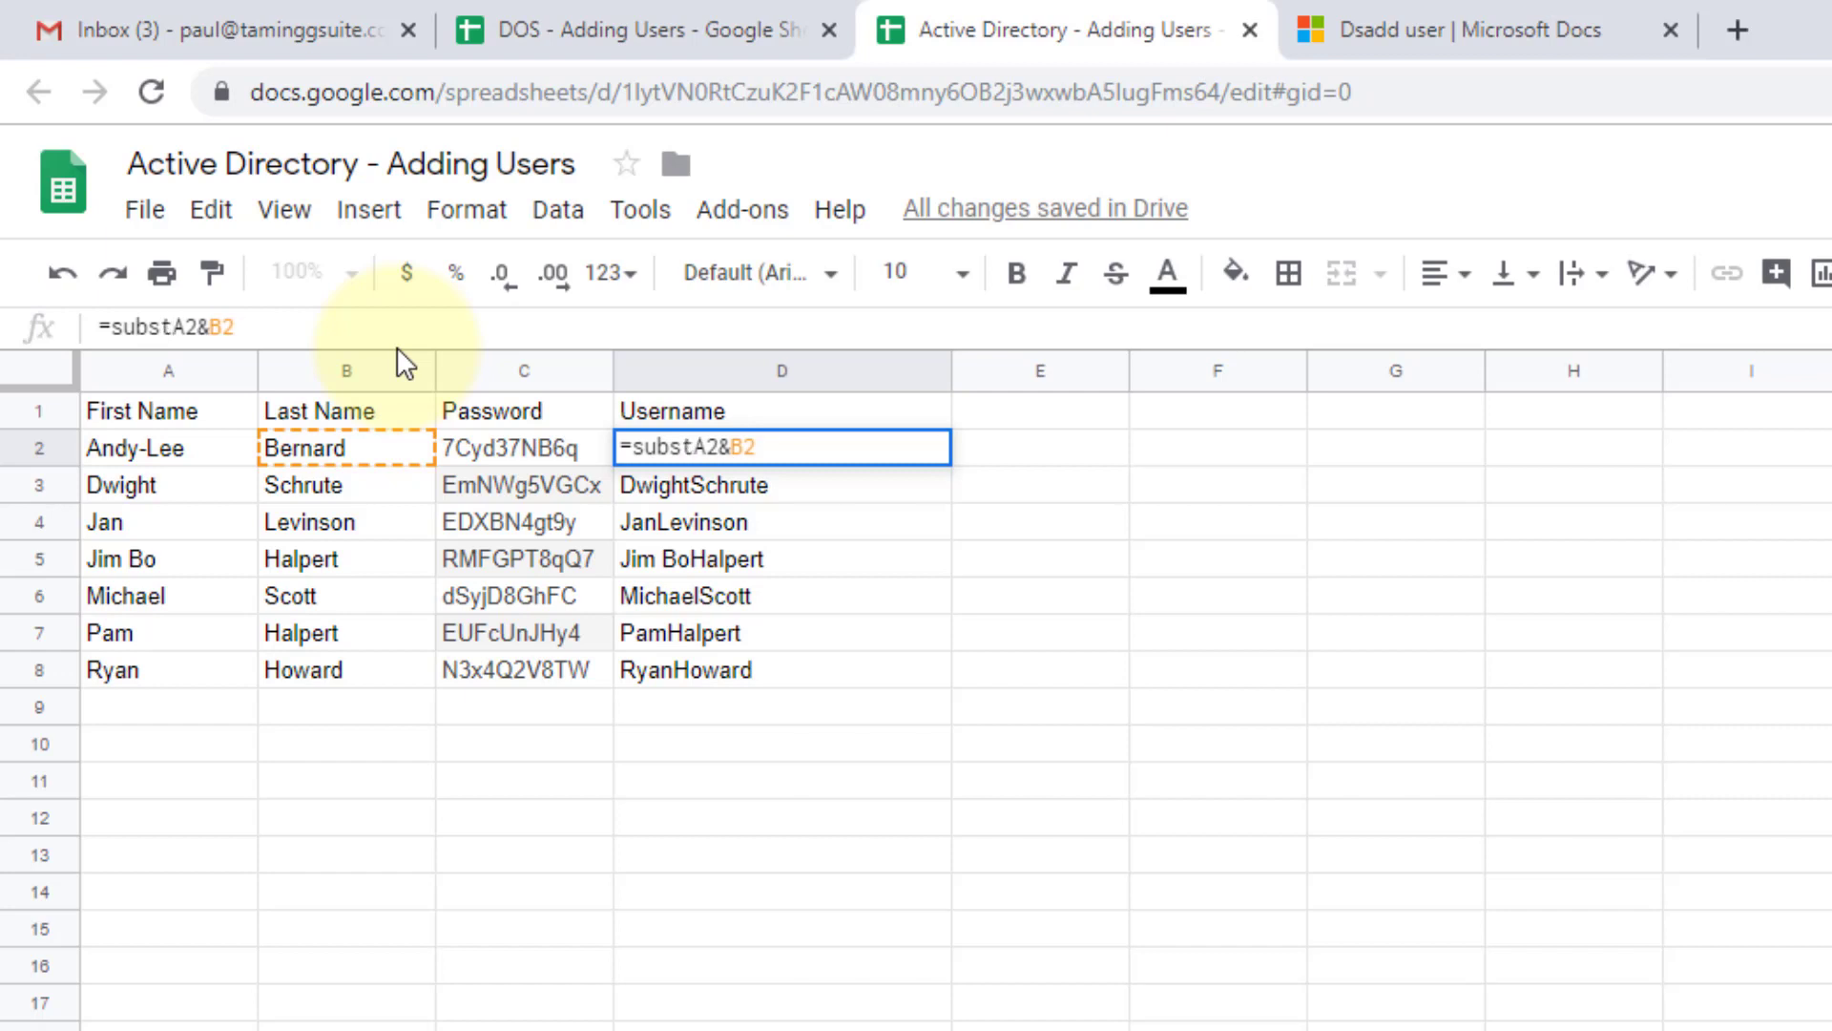
{"action": "type", "text": "itute"}
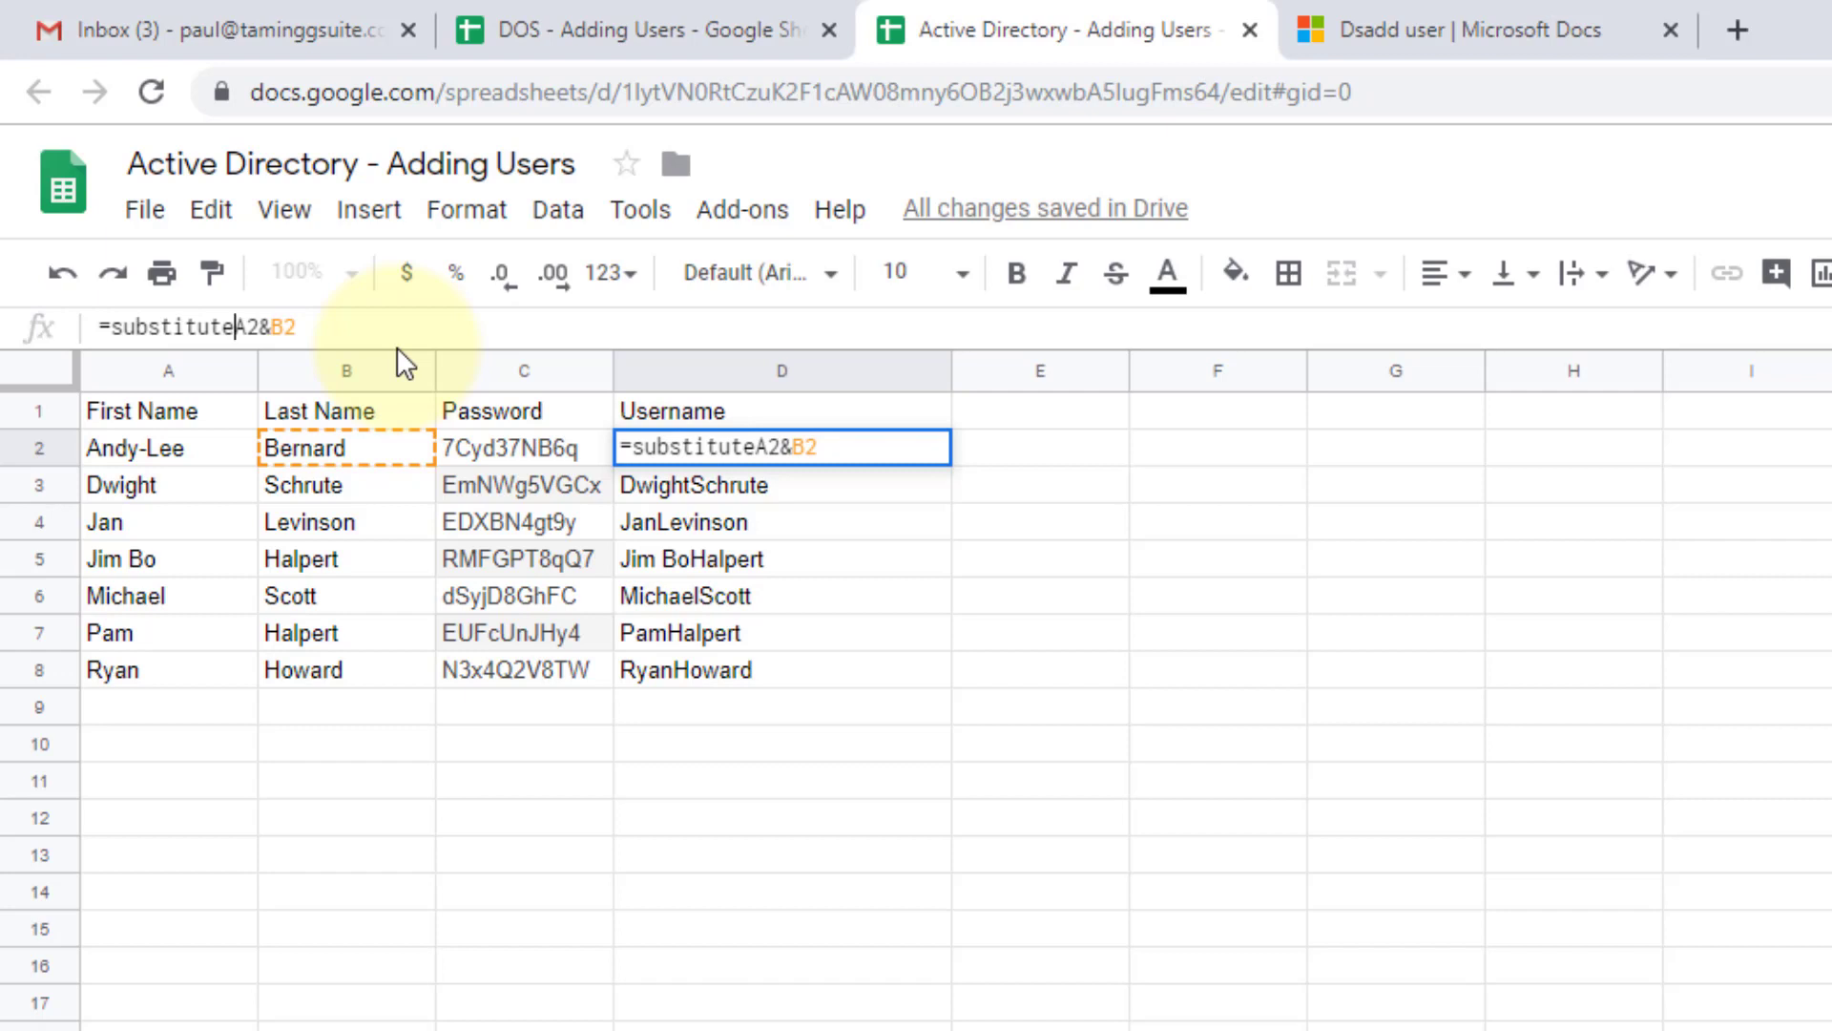
{"action": "type", "text": "("}
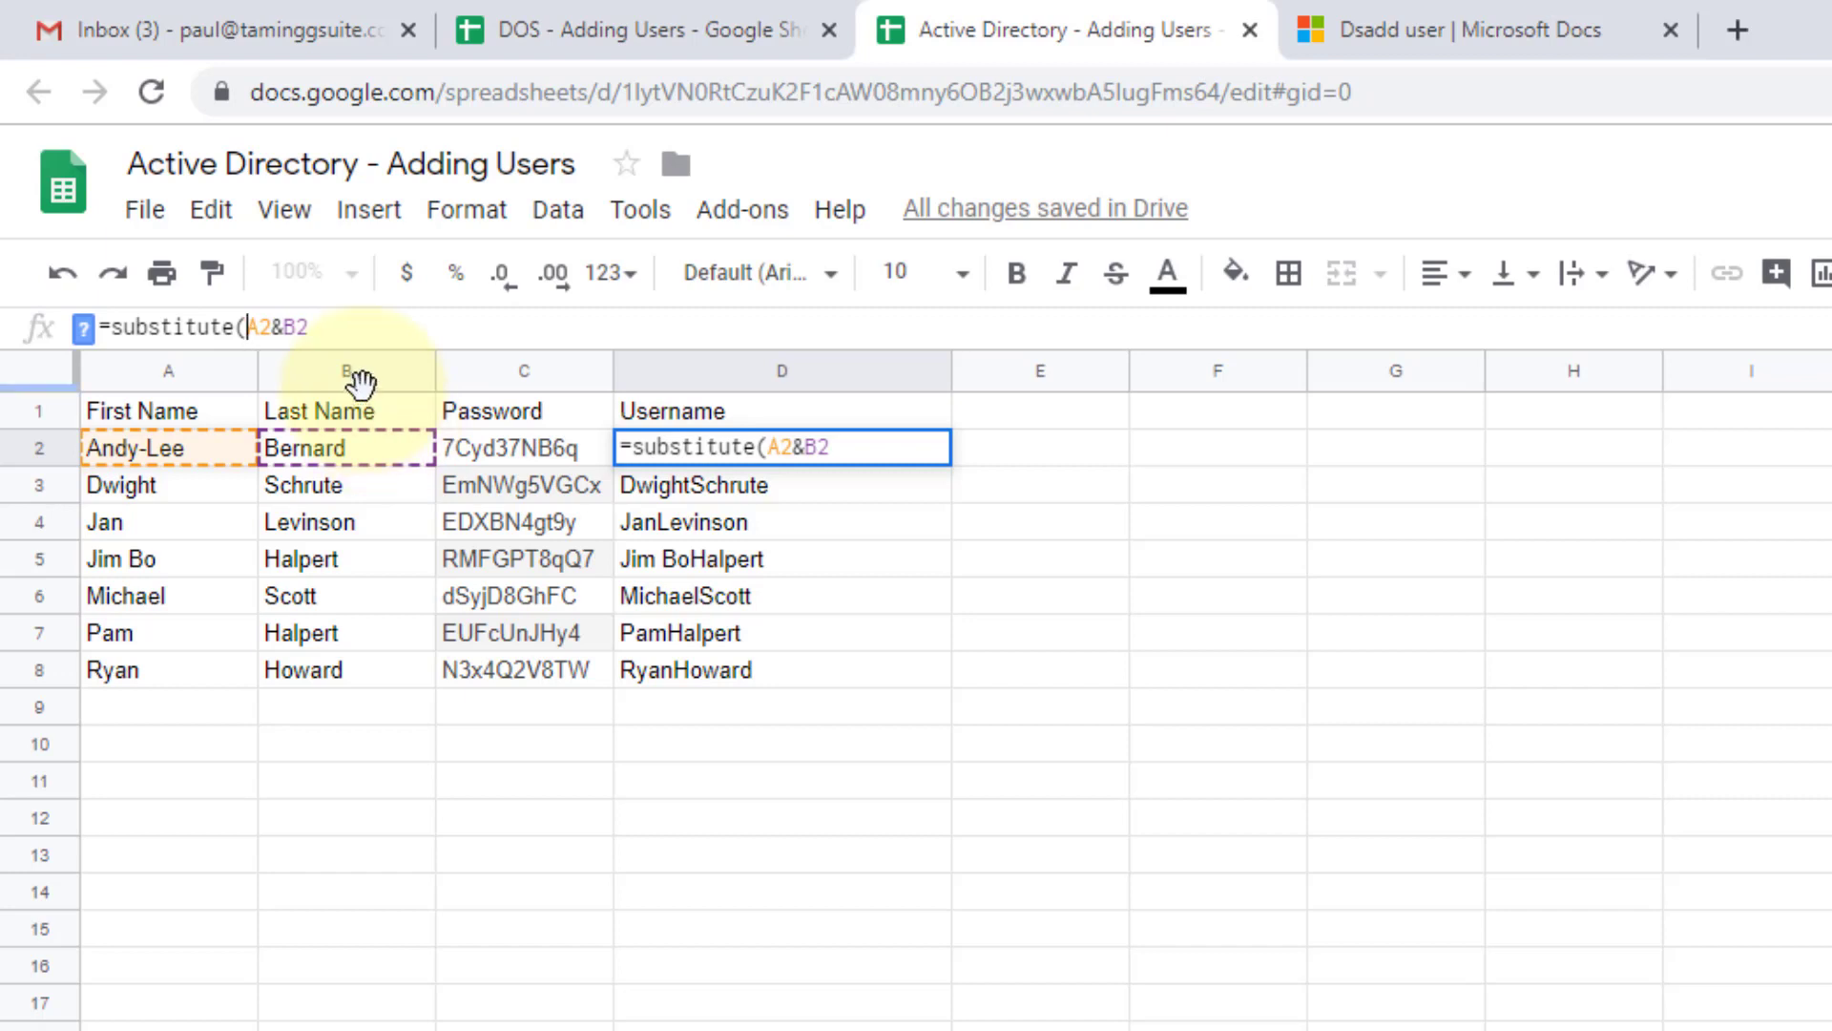
{"action": "key", "text": "Left"}
{"action": "key", "text": "Left"}
{"action": "key", "text": "Left"}
{"action": "type", "text": ","}
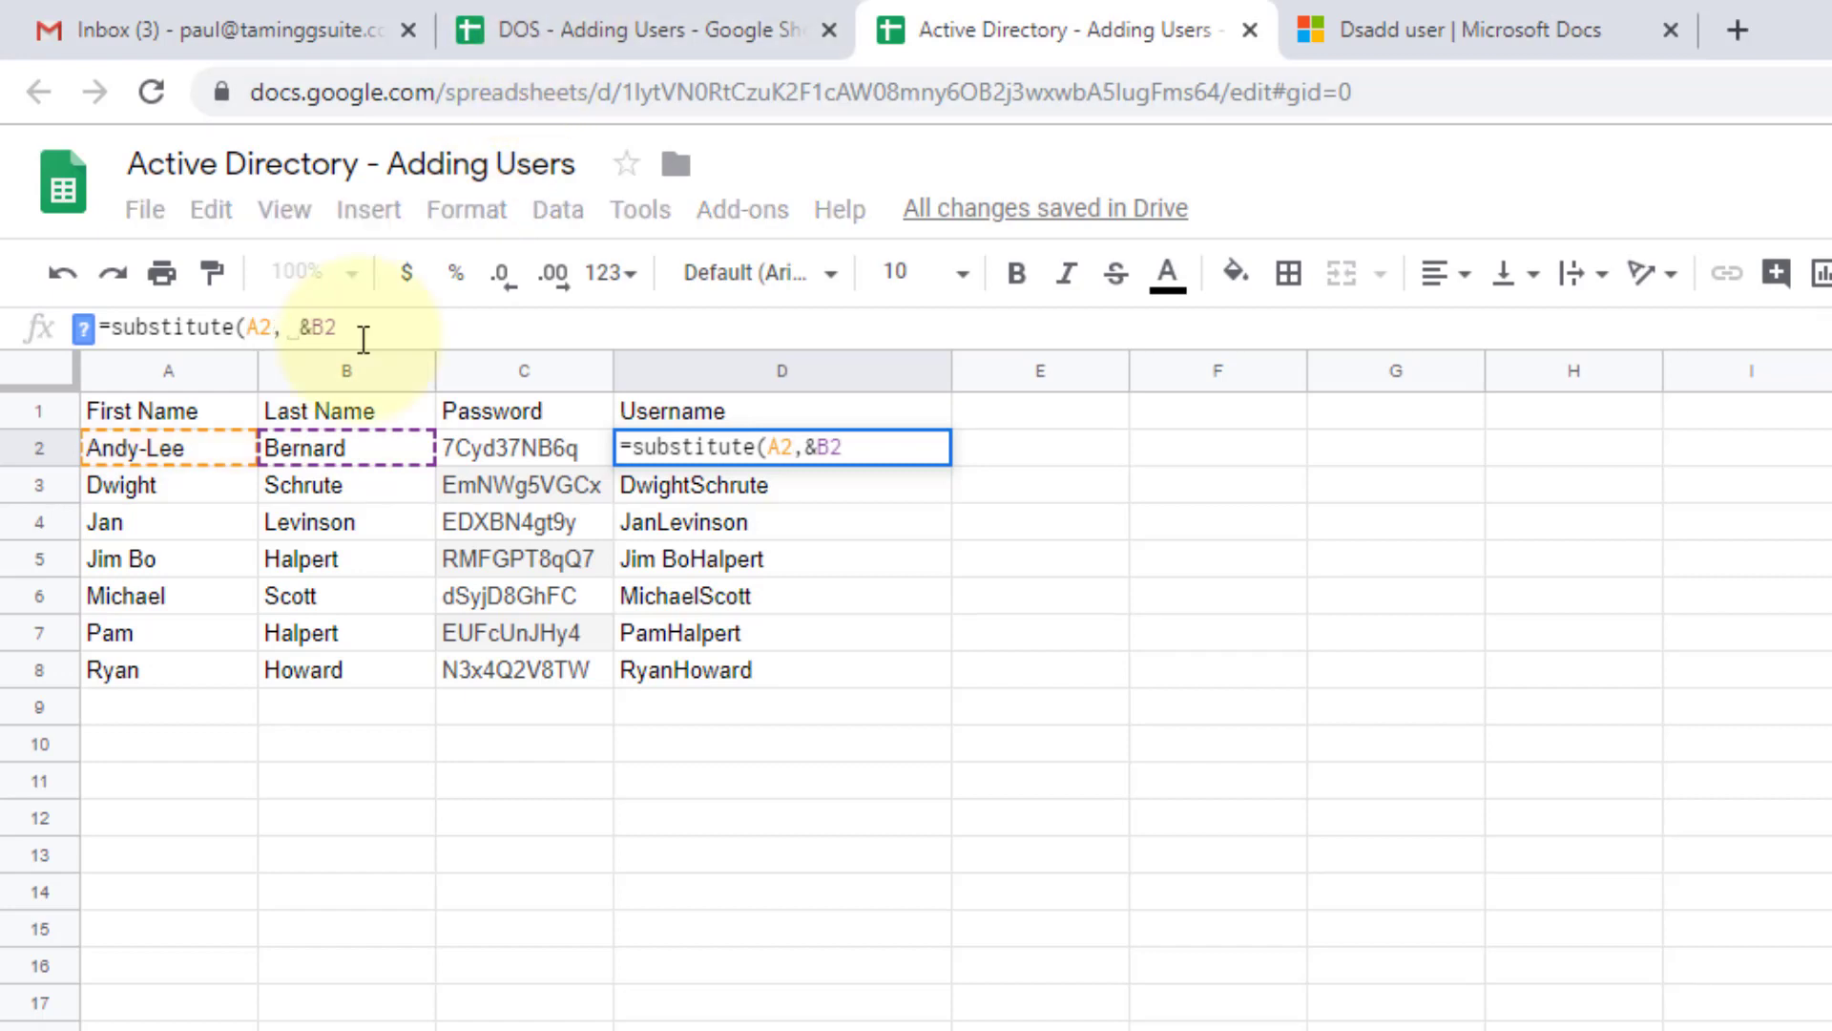
{"action": "type", "text": "\""}
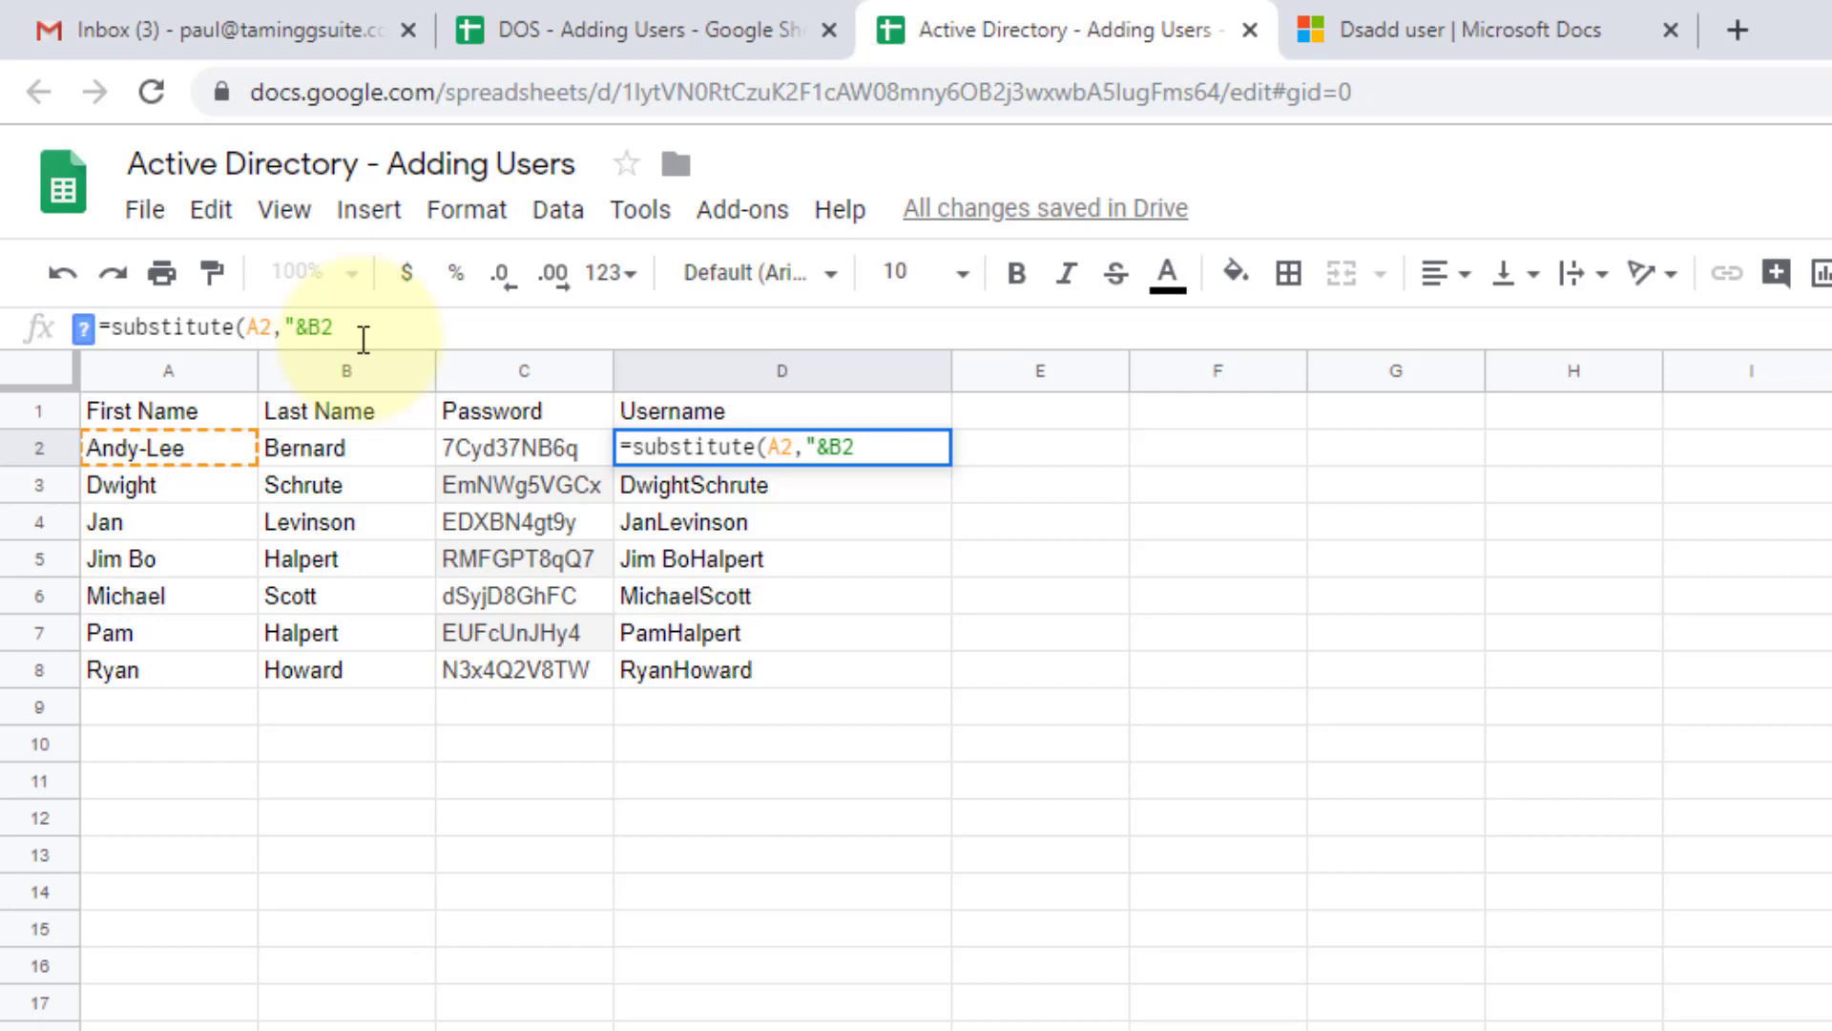
{"action": "type", "text": " \""}
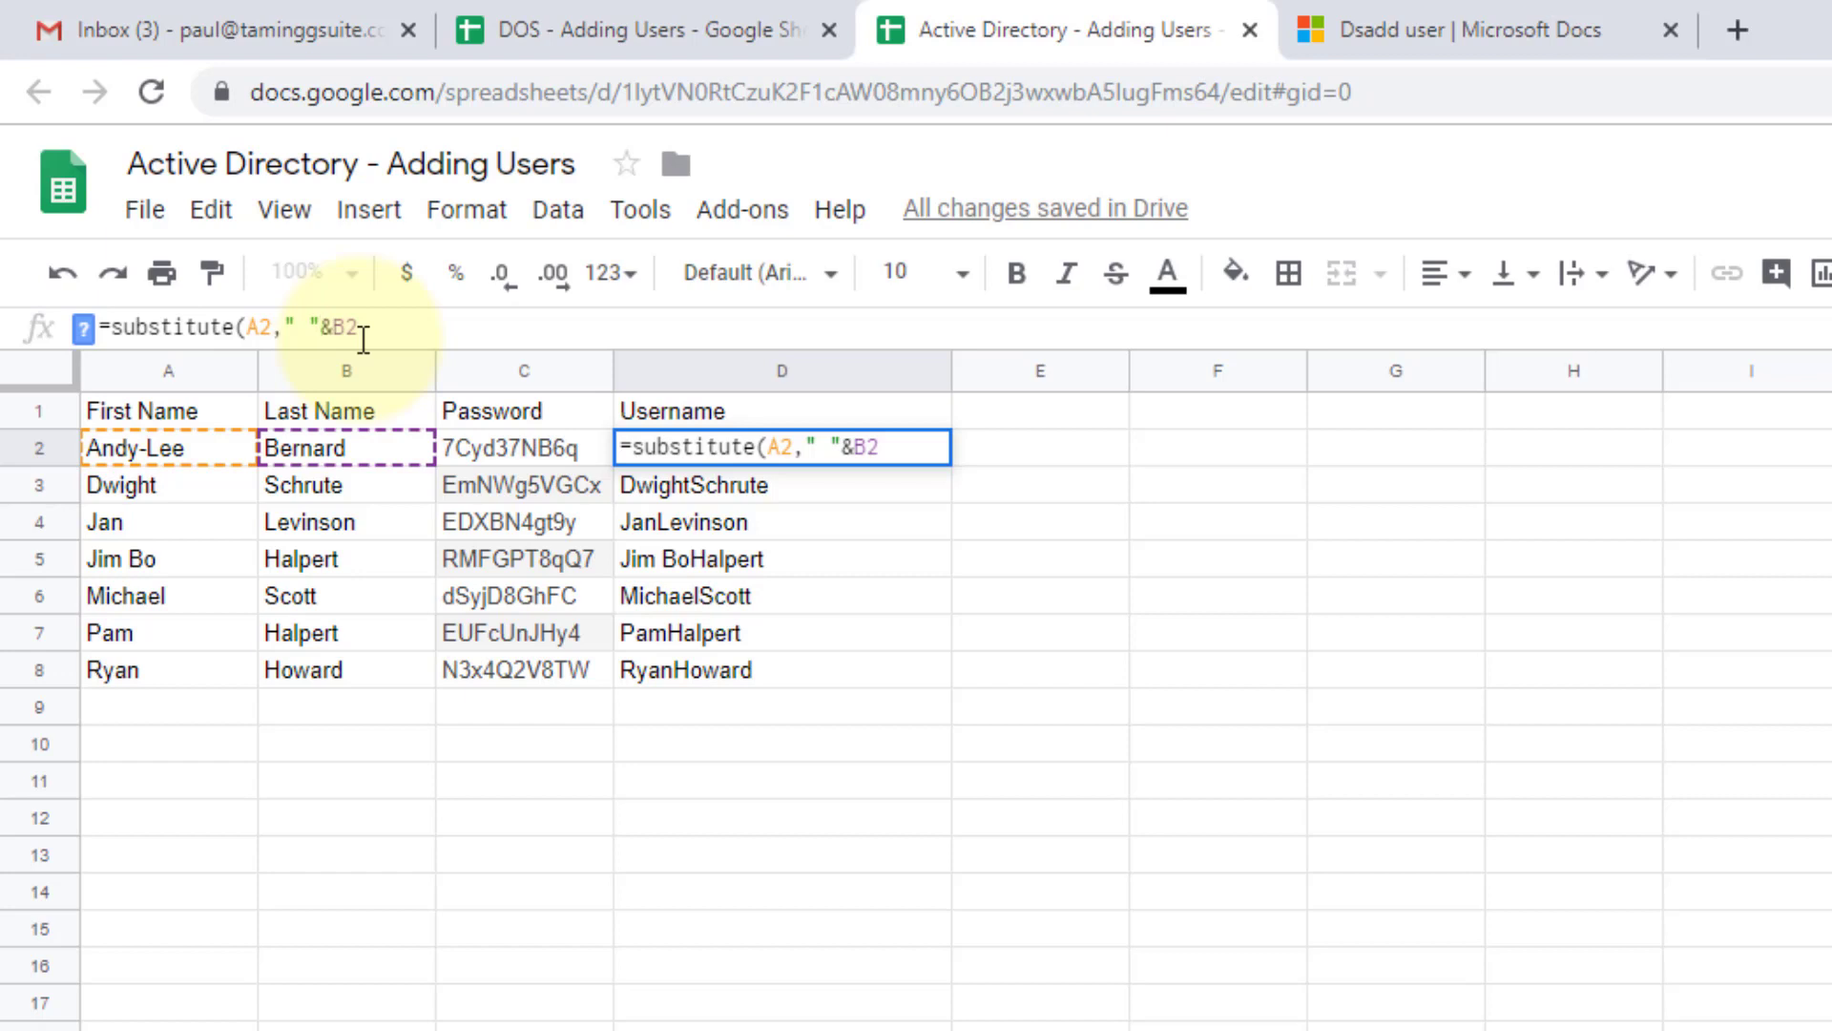
{"action": "key", "text": "Left"}
{"action": "key", "text": "Left"}
{"action": "key", "text": "Left"}
{"action": "type", "text": ","}
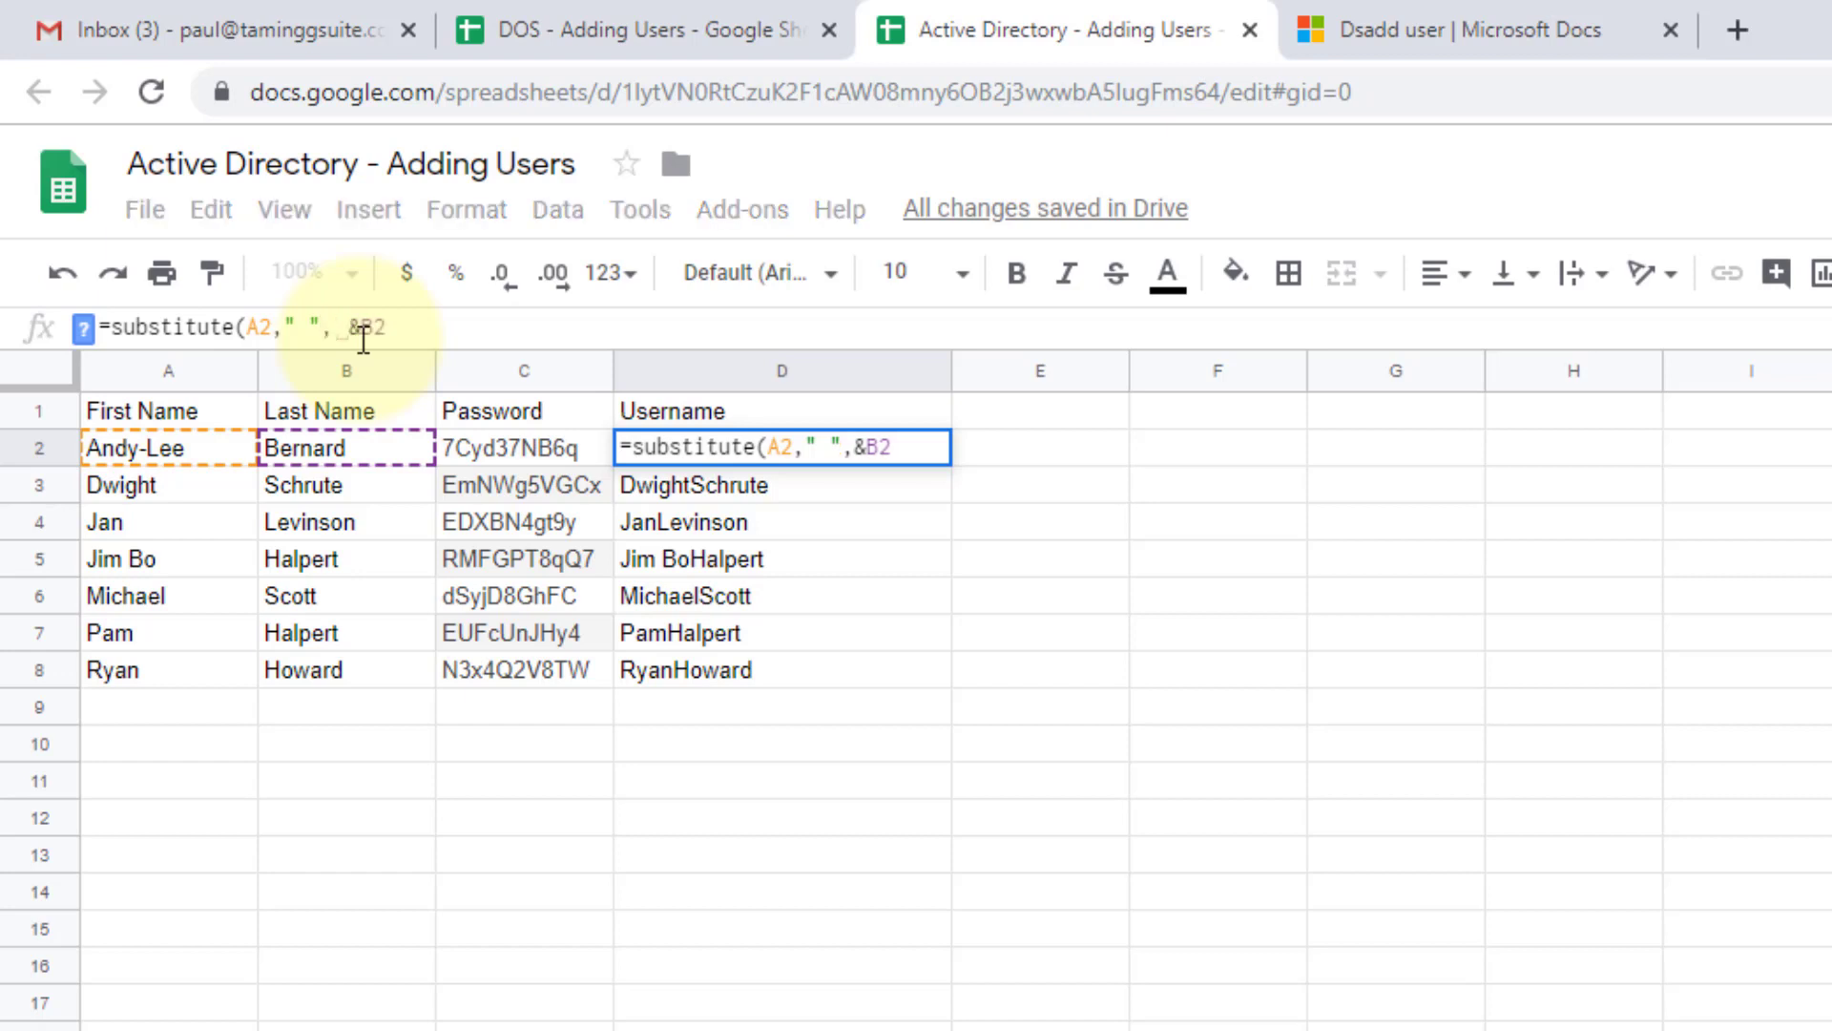
{"action": "type", "text": "\"\""}
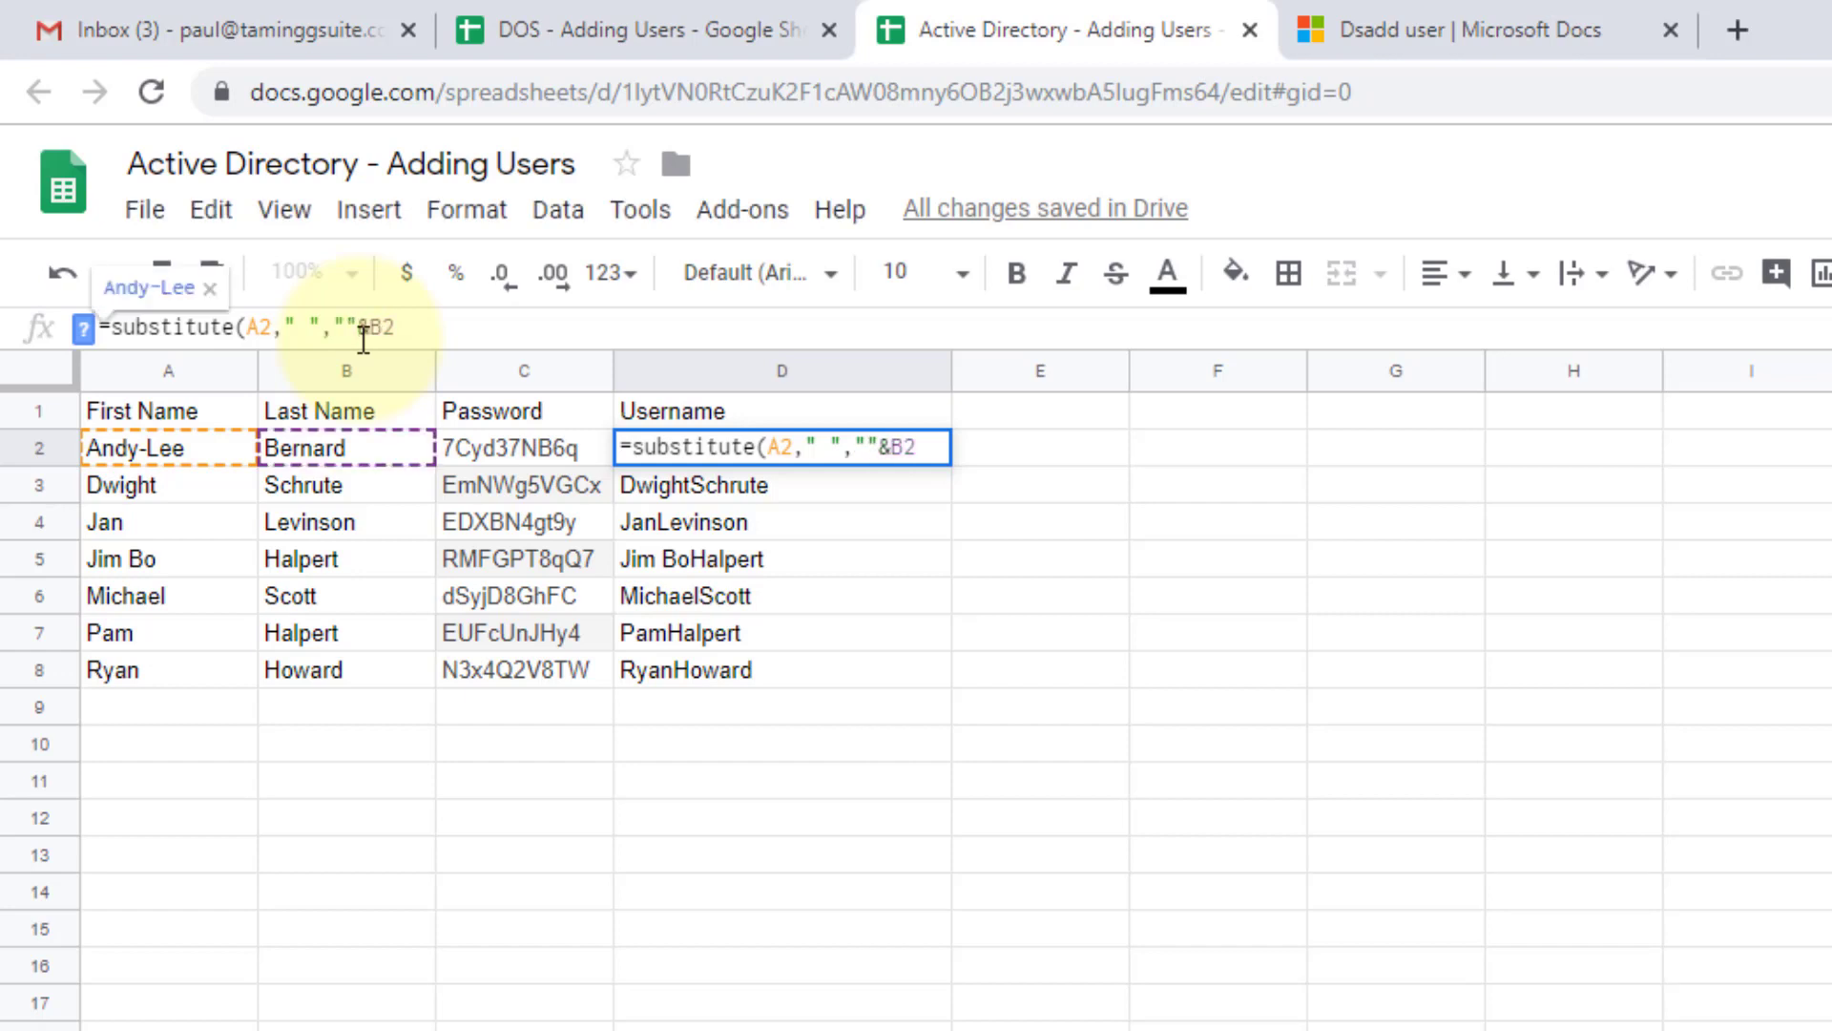
{"action": "type", "text": ")"}
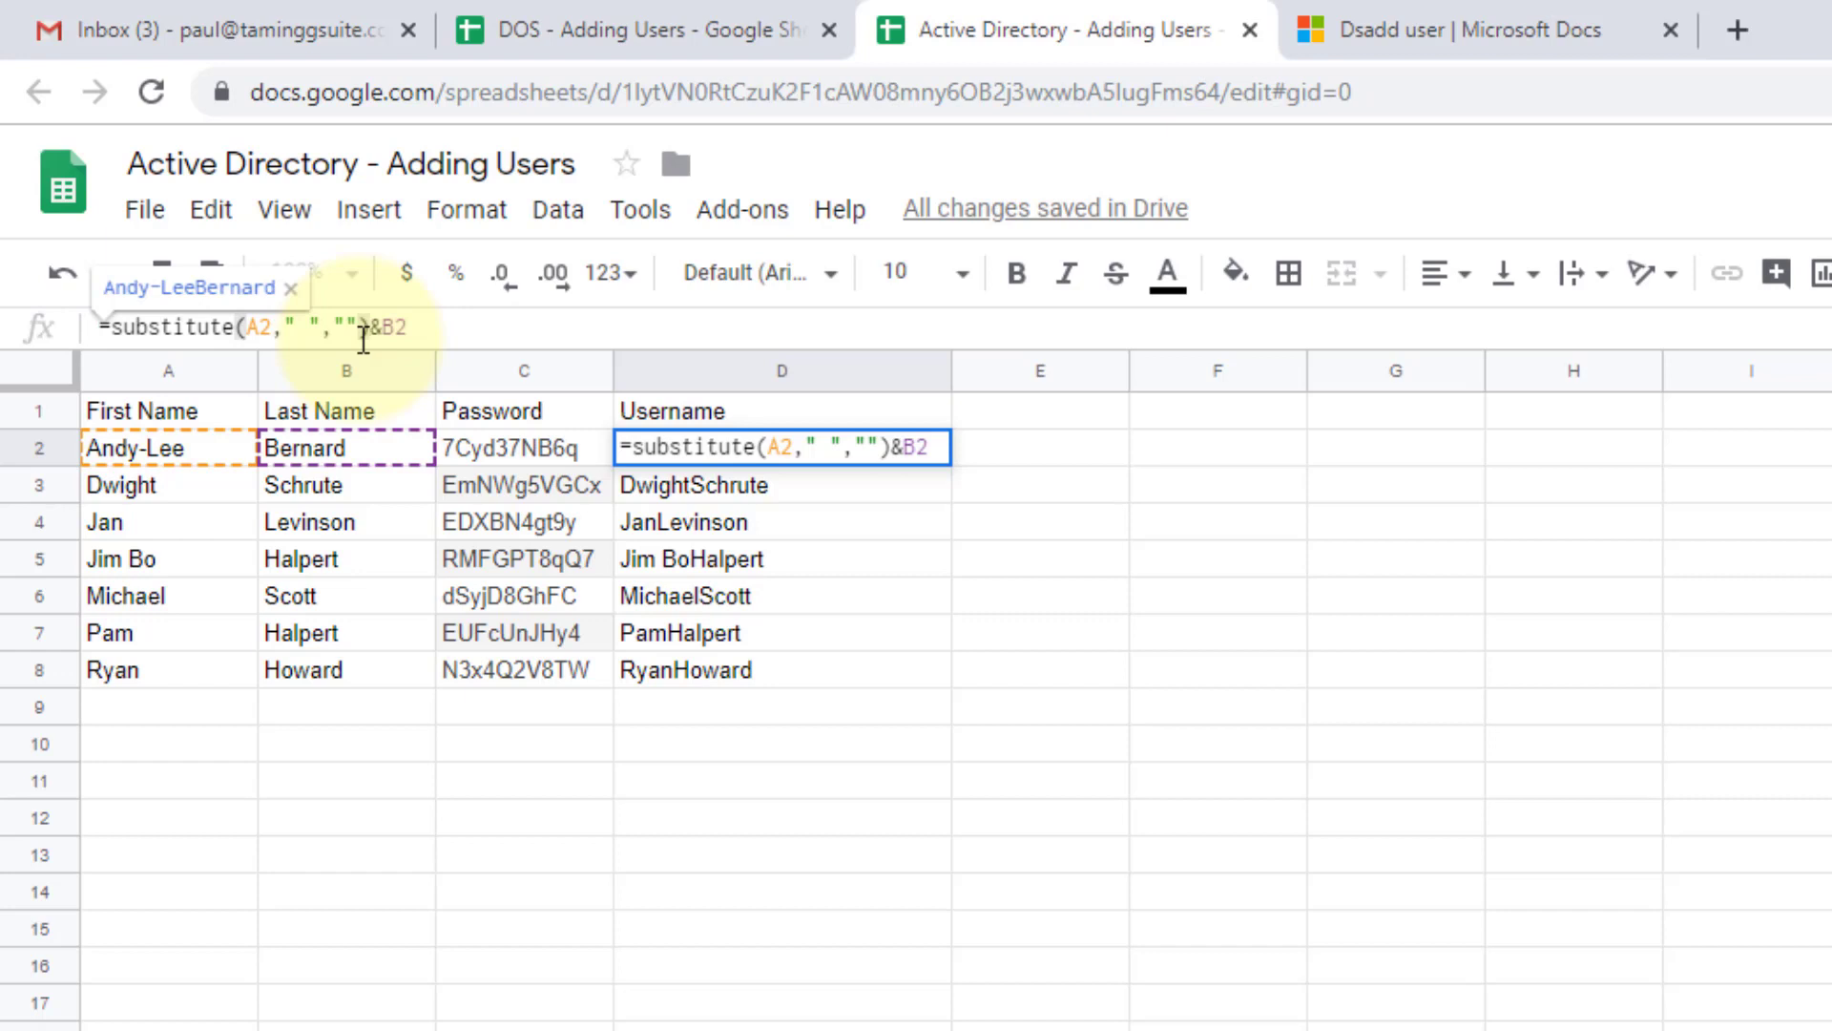
{"action": "key", "text": "Return"}
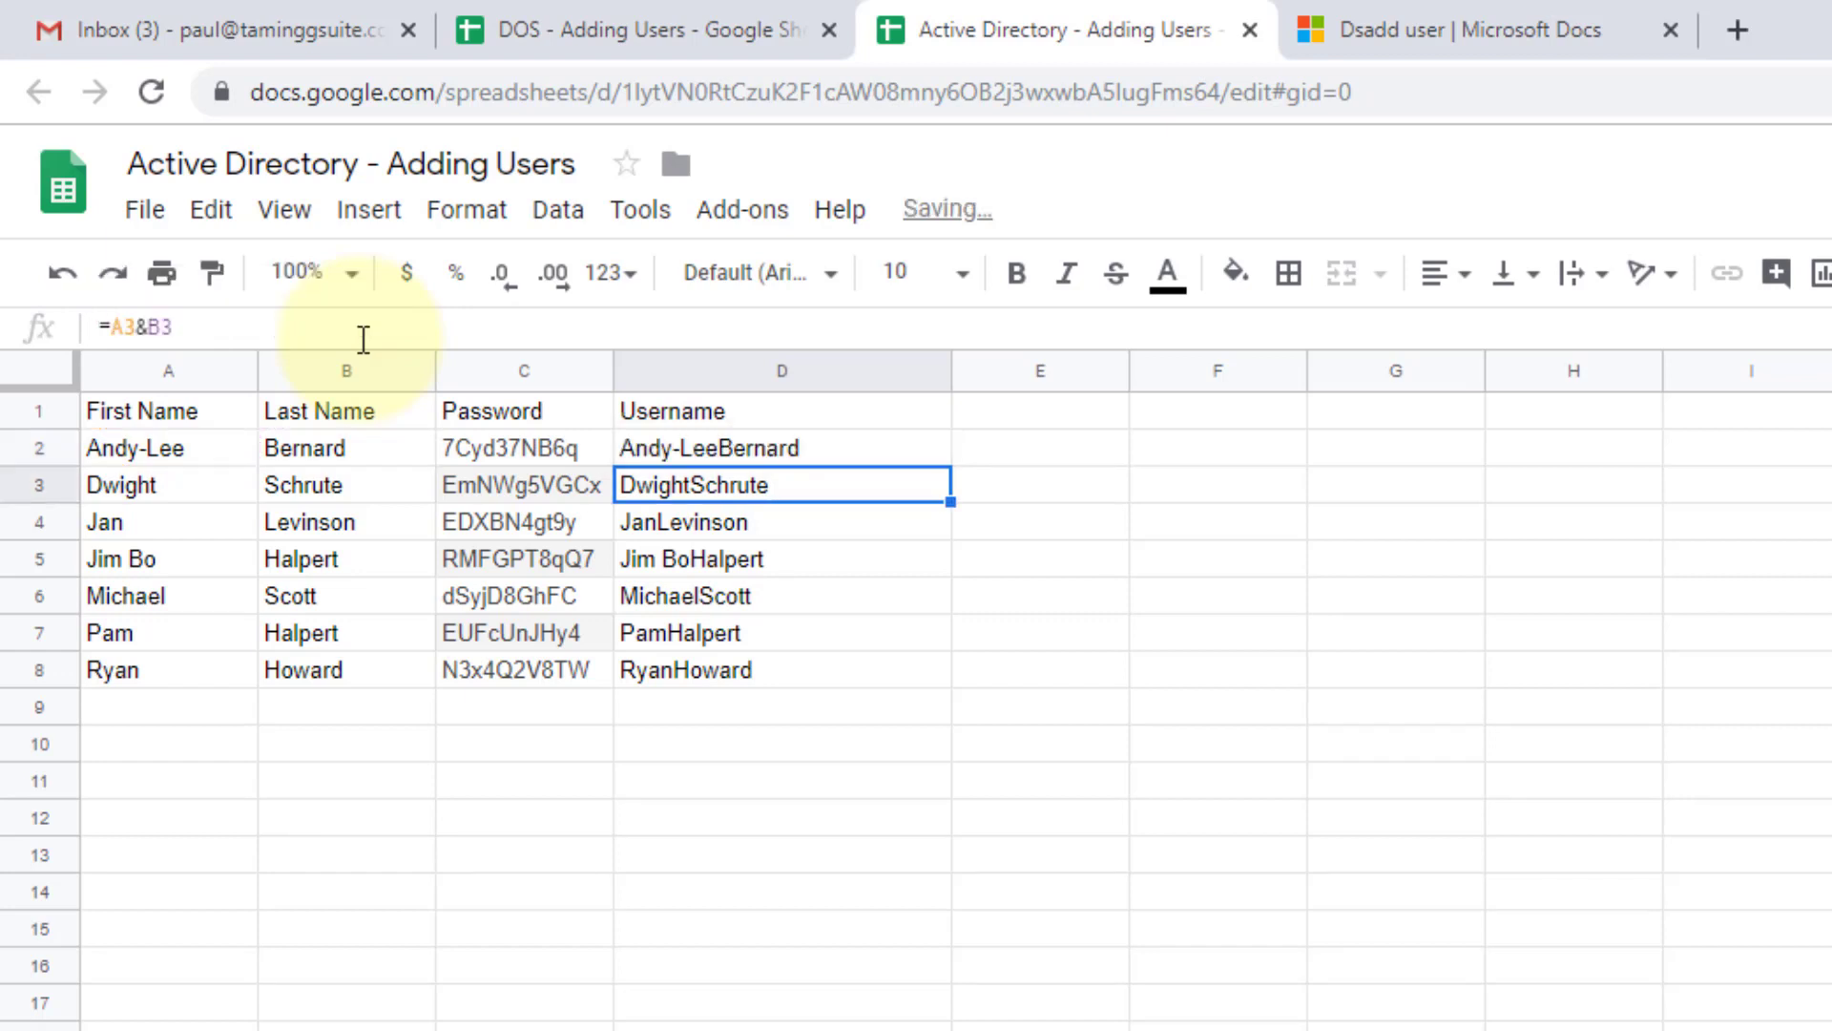
Fill the space-stripping username formula from D2 down to D8
{"action": "left_click", "coordinate": [790, 444]}
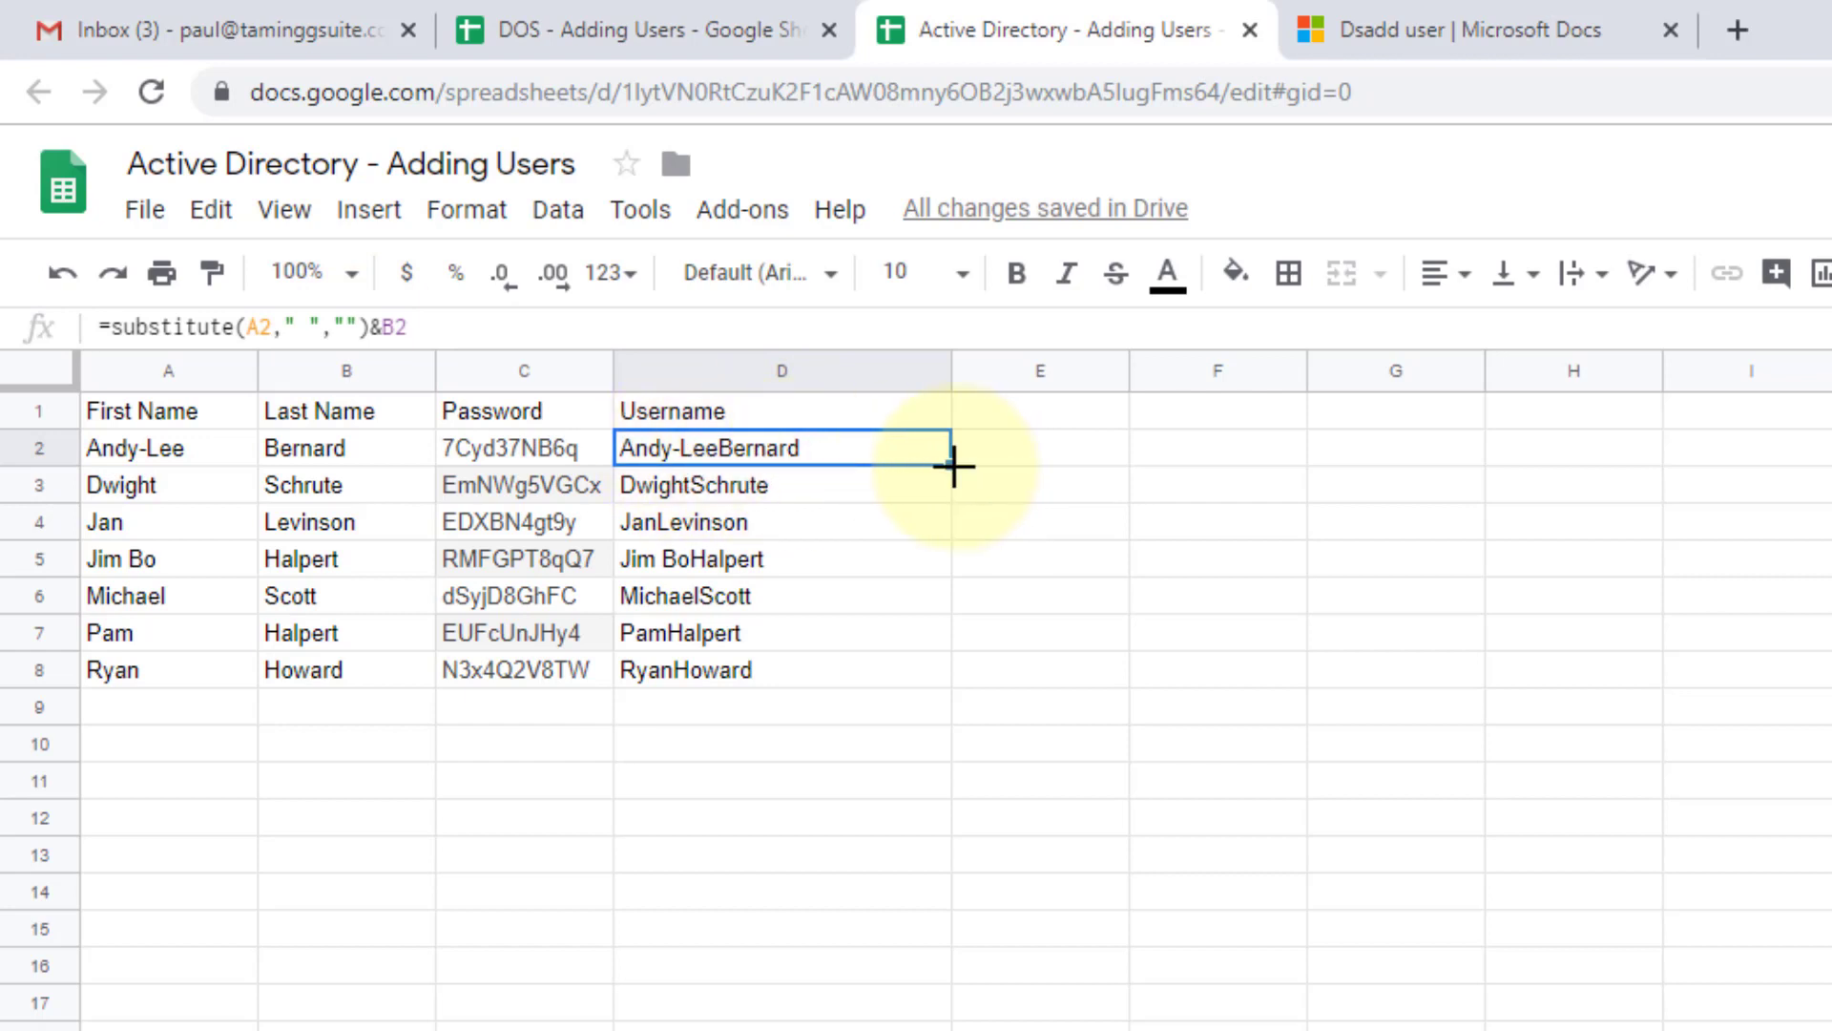
{"action": "left_click_drag", "start_coordinate": [949, 466], "coordinate": [941, 670]}
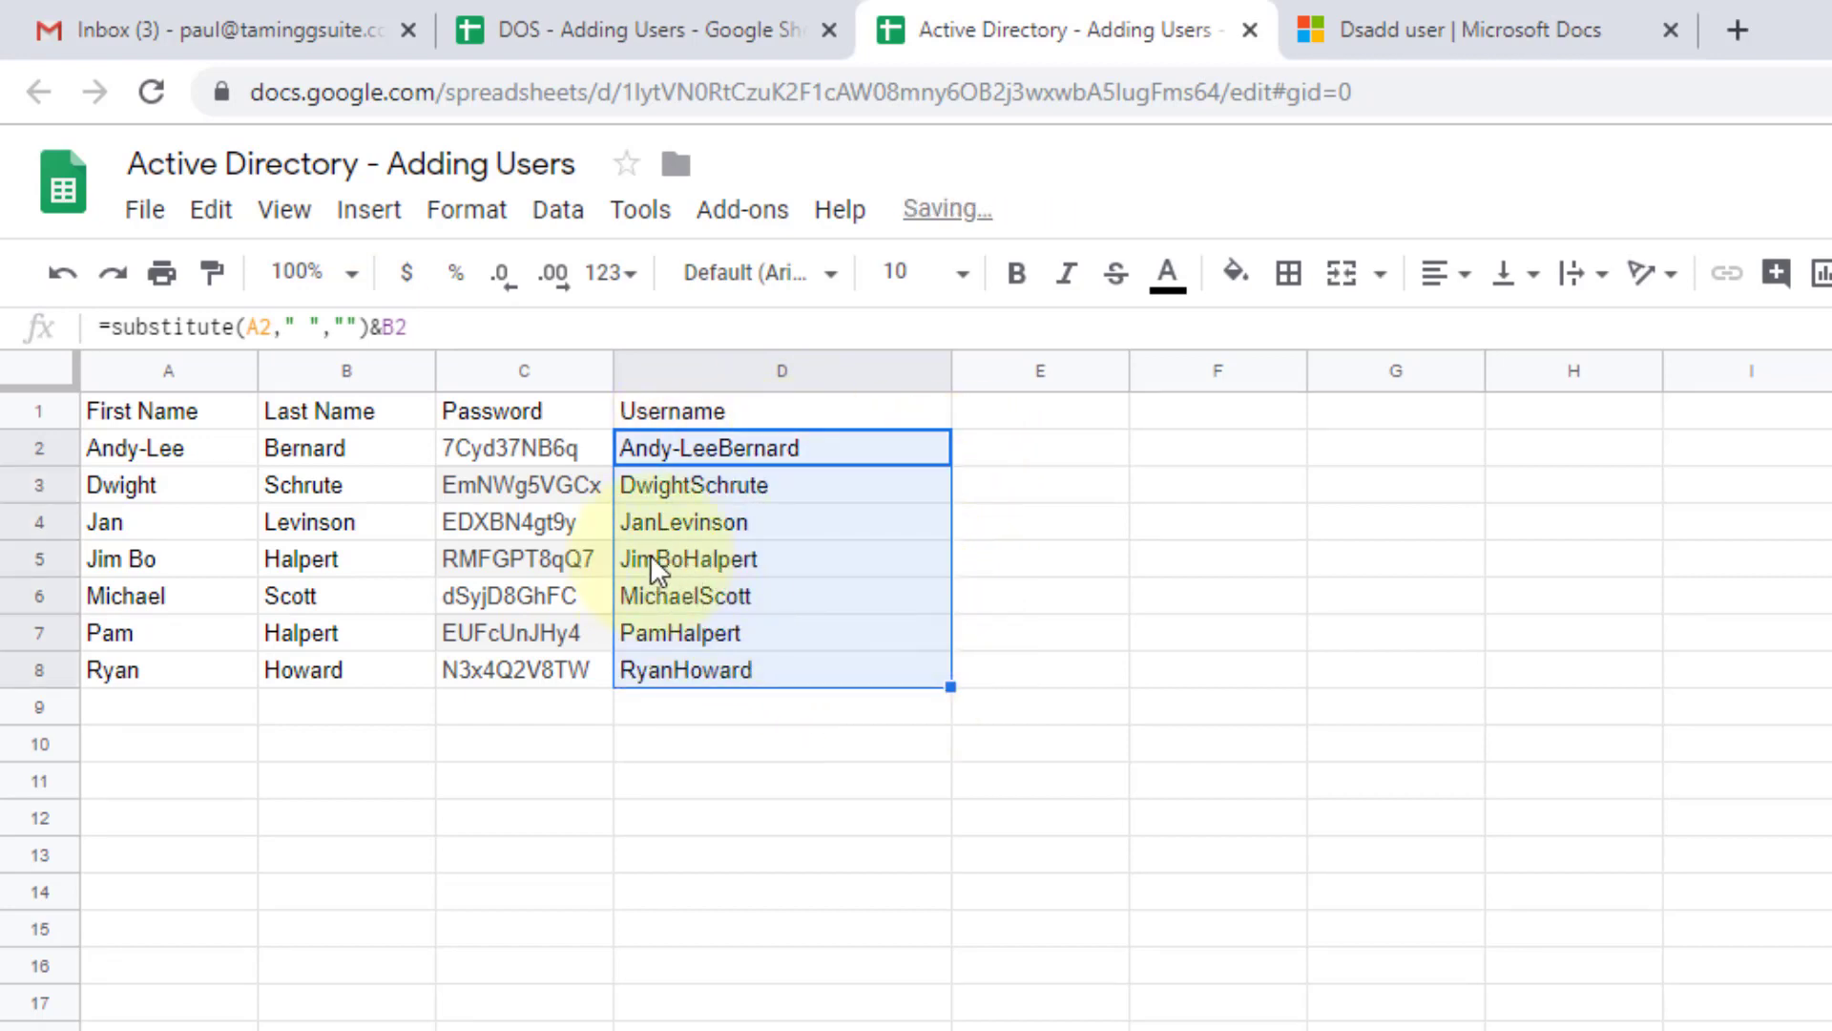
{"action": "left_click", "coordinate": [862, 563]}
Change D2 to =substitute(substitute(A2," ",""),"-","")&B2 to also strip hyphens from the first name, and fill it down to D8
{"action": "left_click", "coordinate": [821, 449]}
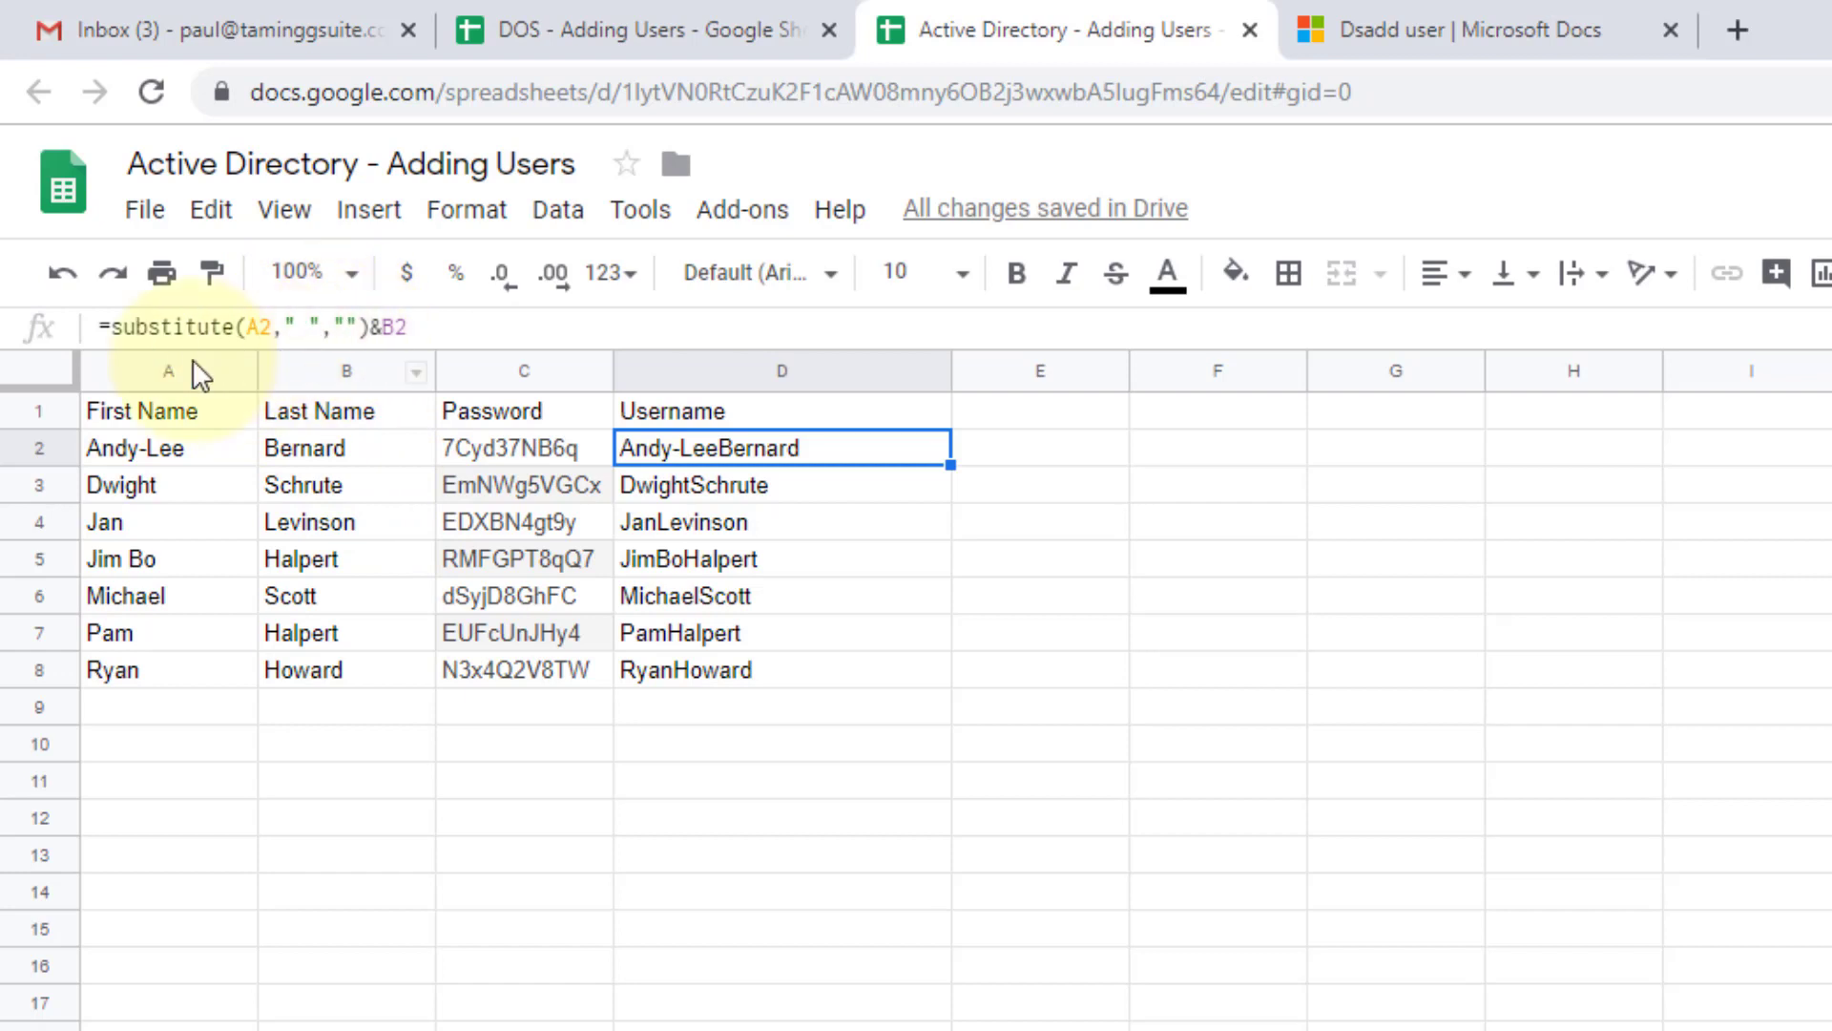
{"action": "left_click", "coordinate": [114, 326]}
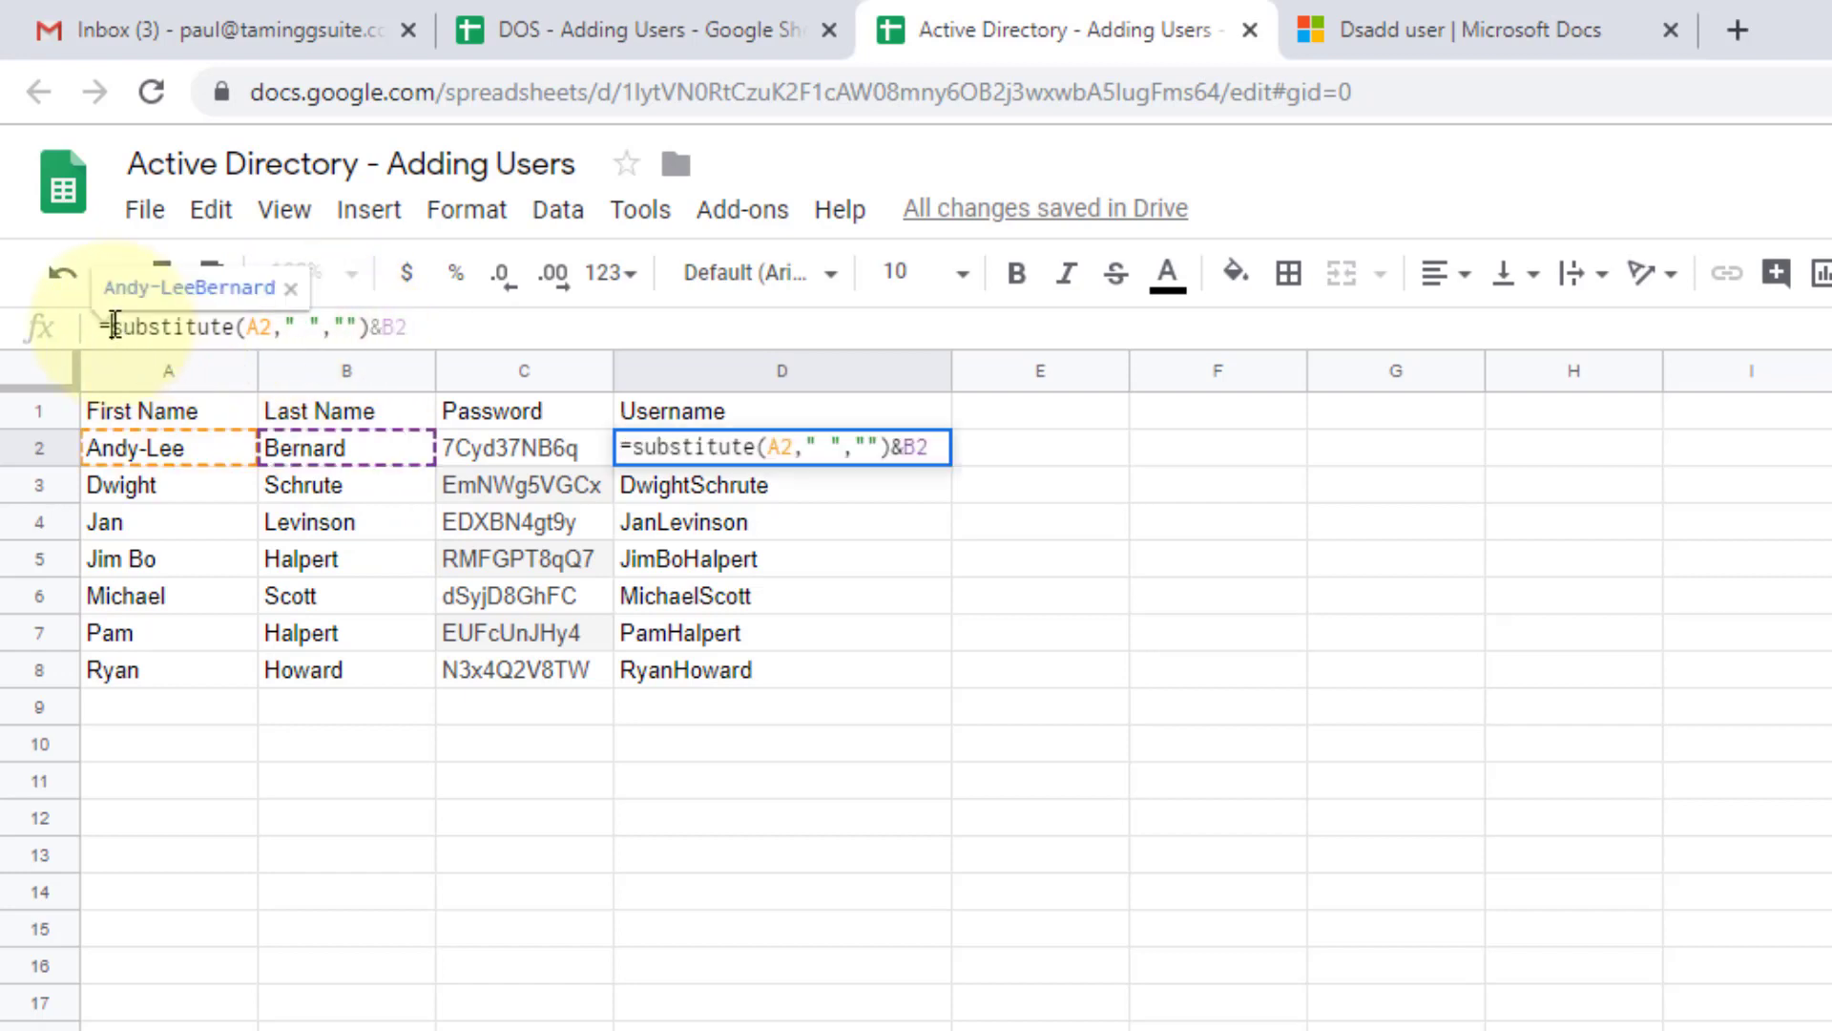
{"action": "type", "text": "substitute("}
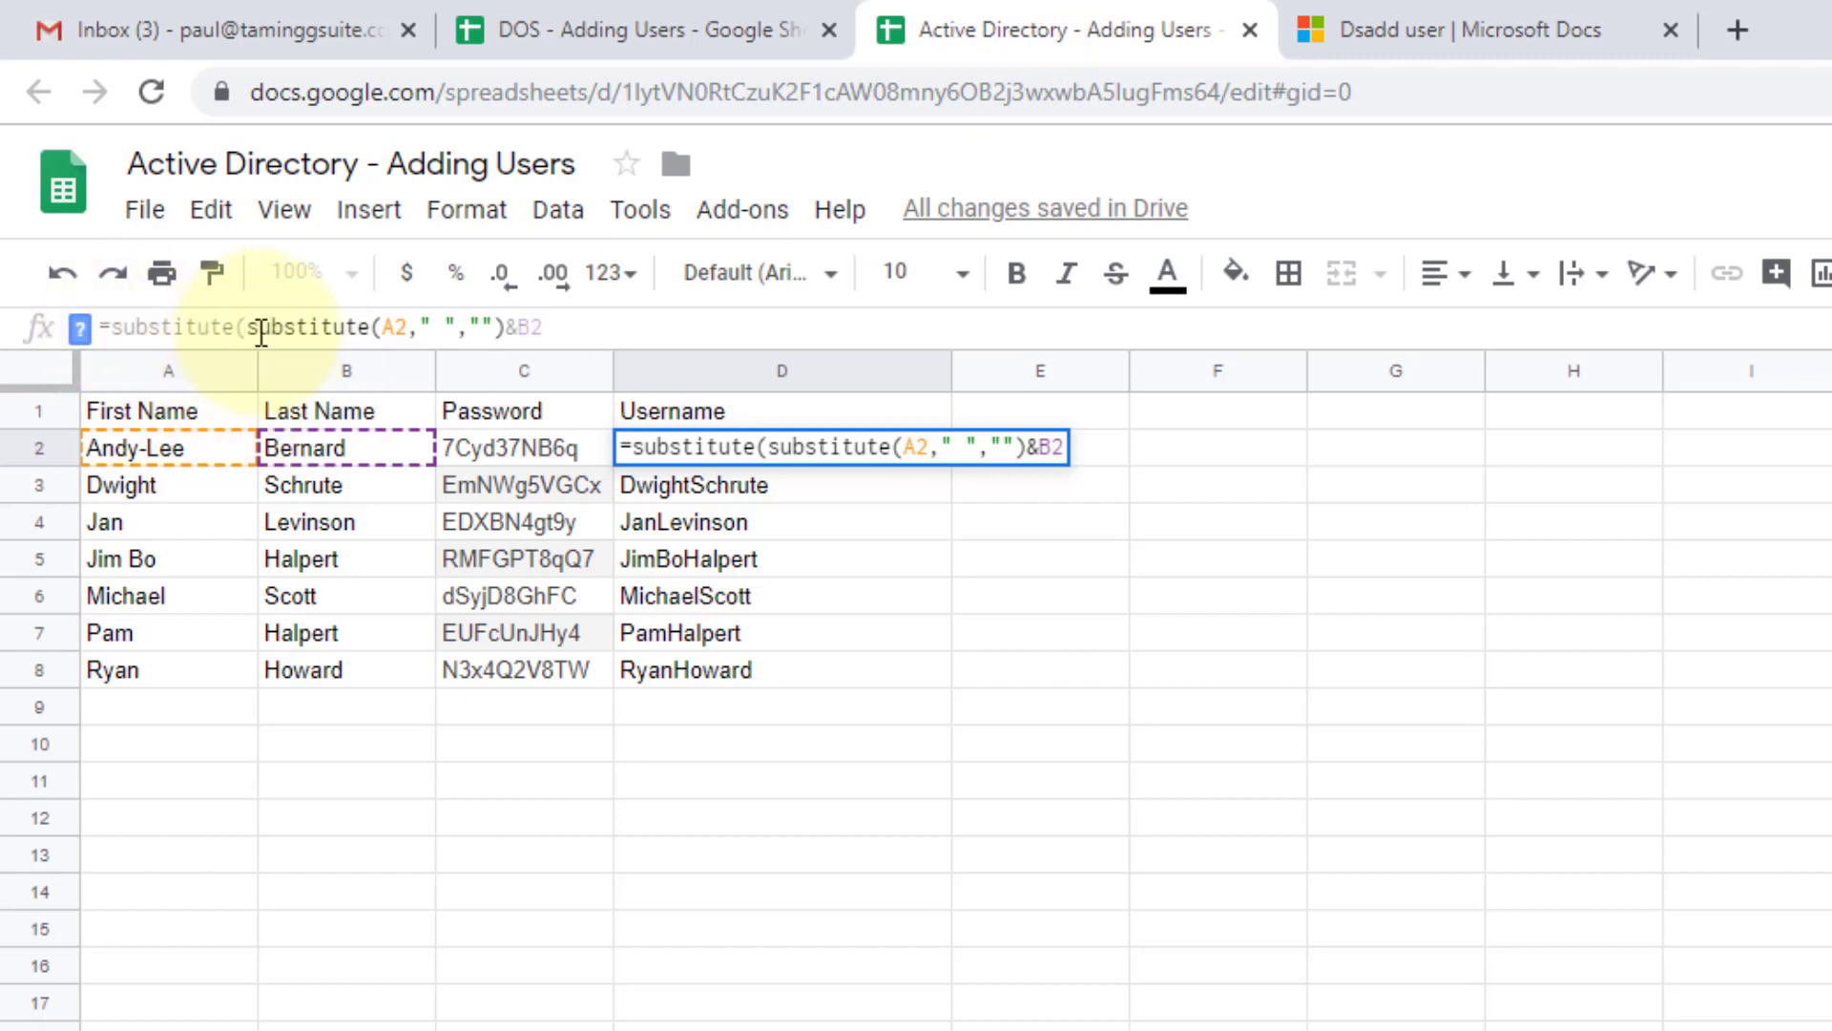
{"action": "left_click", "coordinate": [497, 326]}
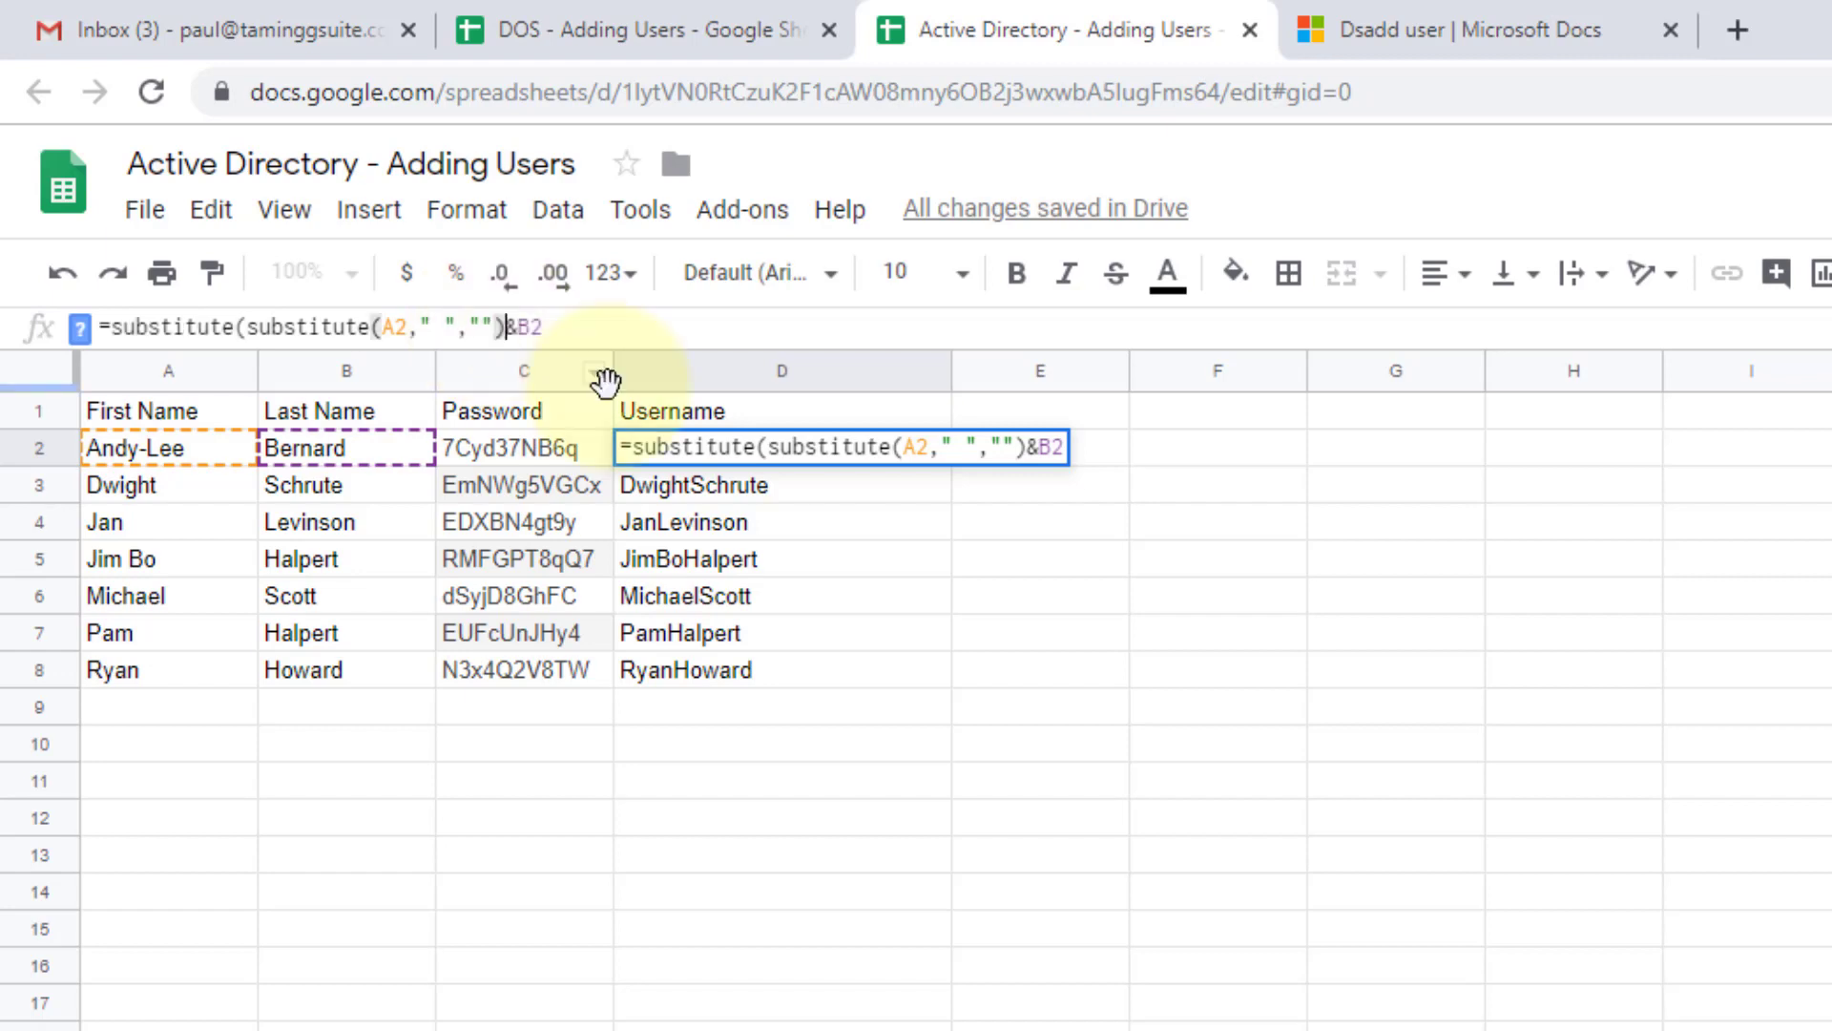
{"action": "type", "text": ","}
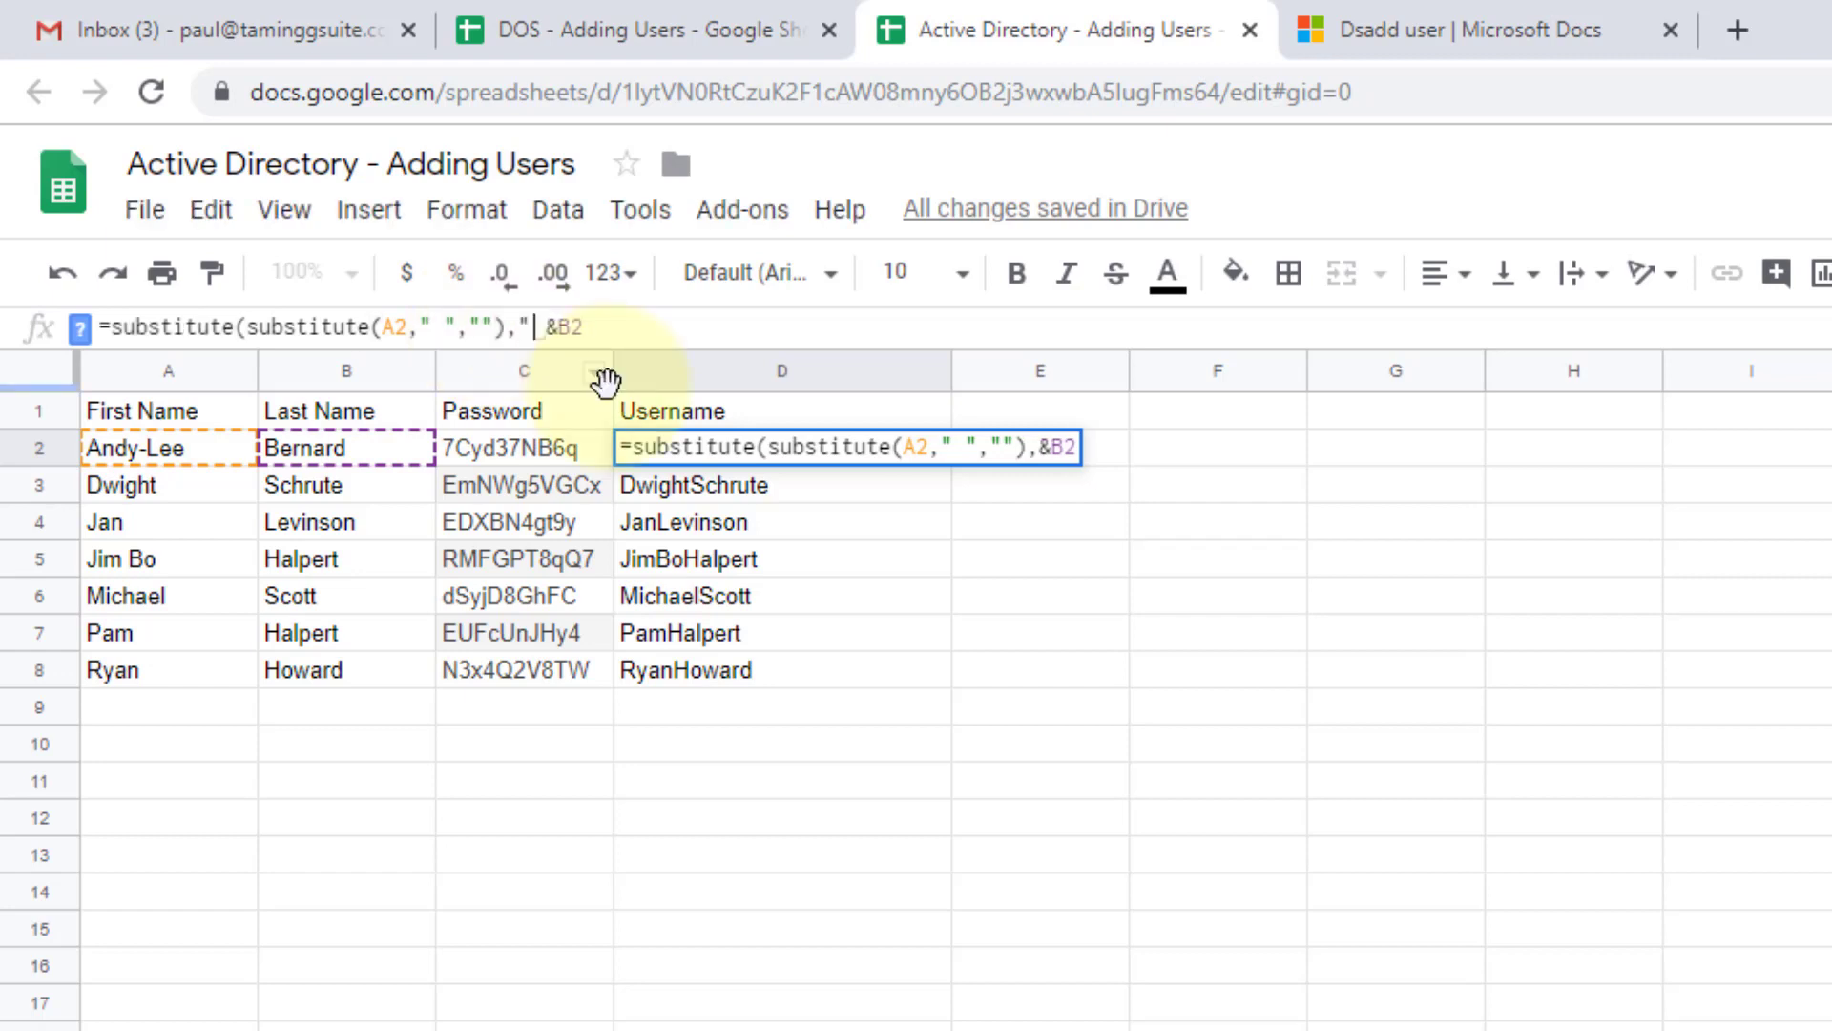
{"action": "type", "text": "\"-\""}
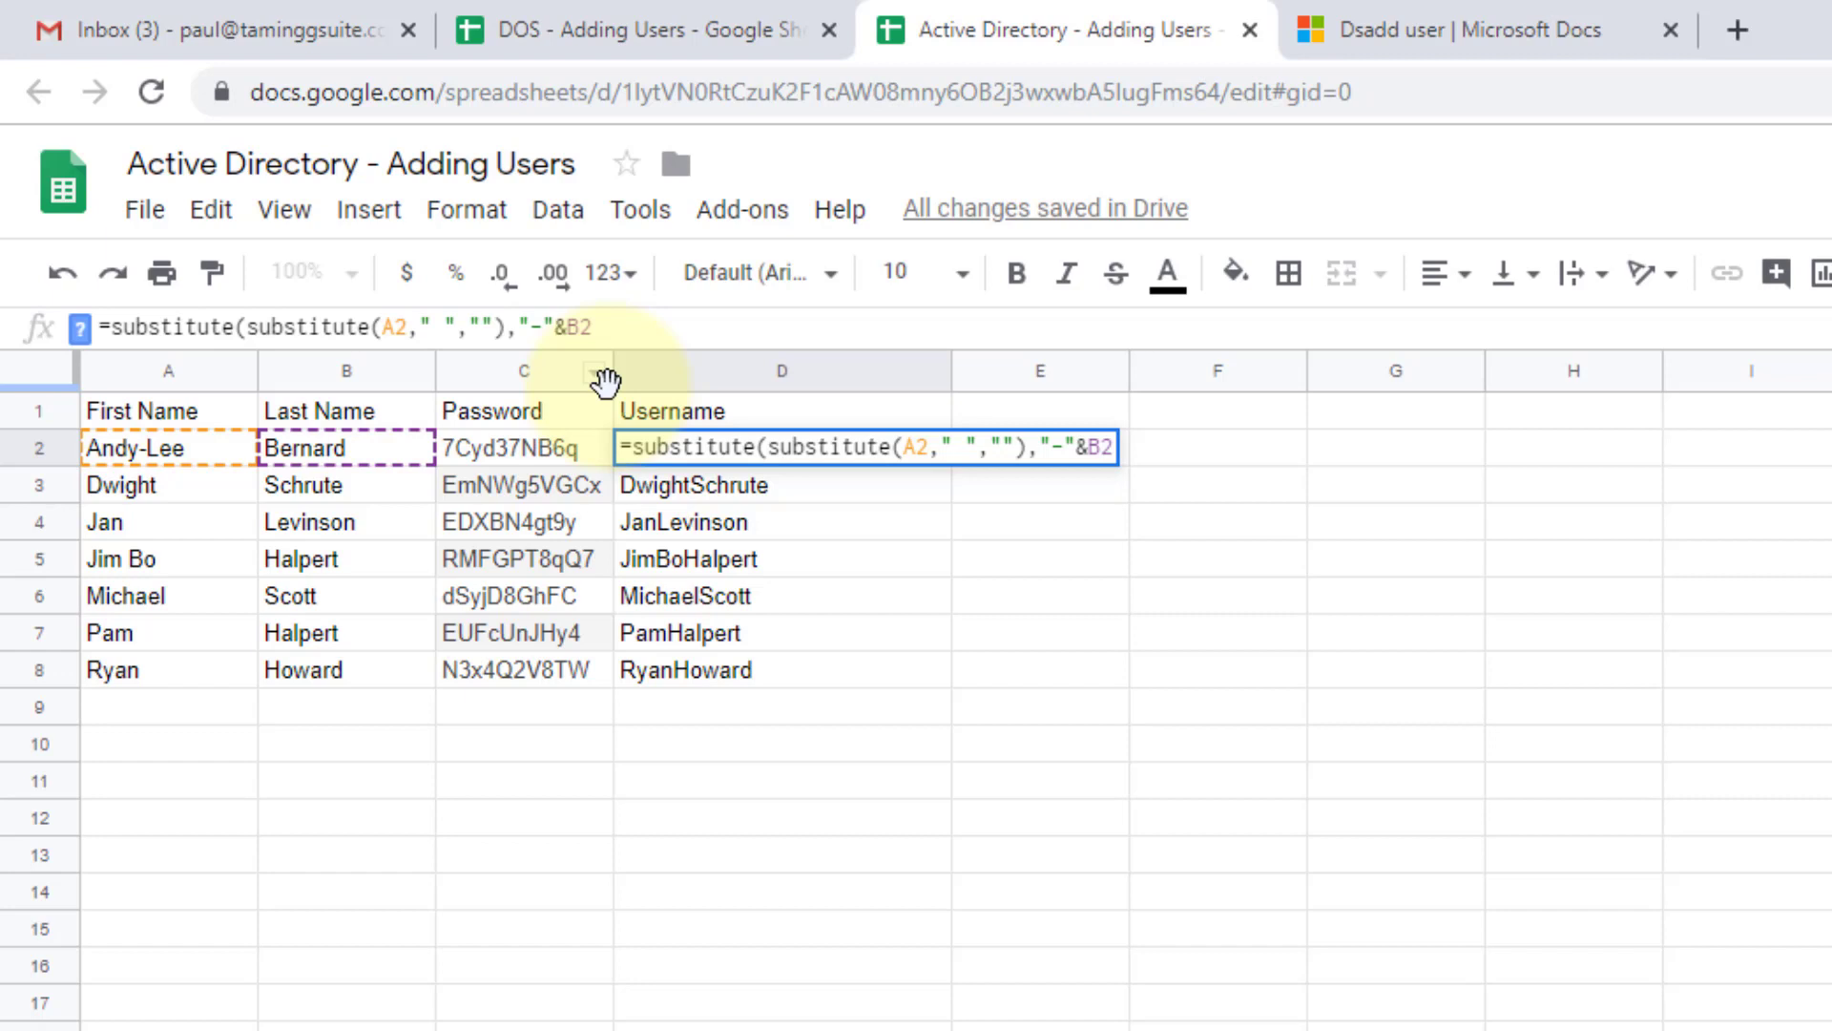
{"action": "type", "text": ","}
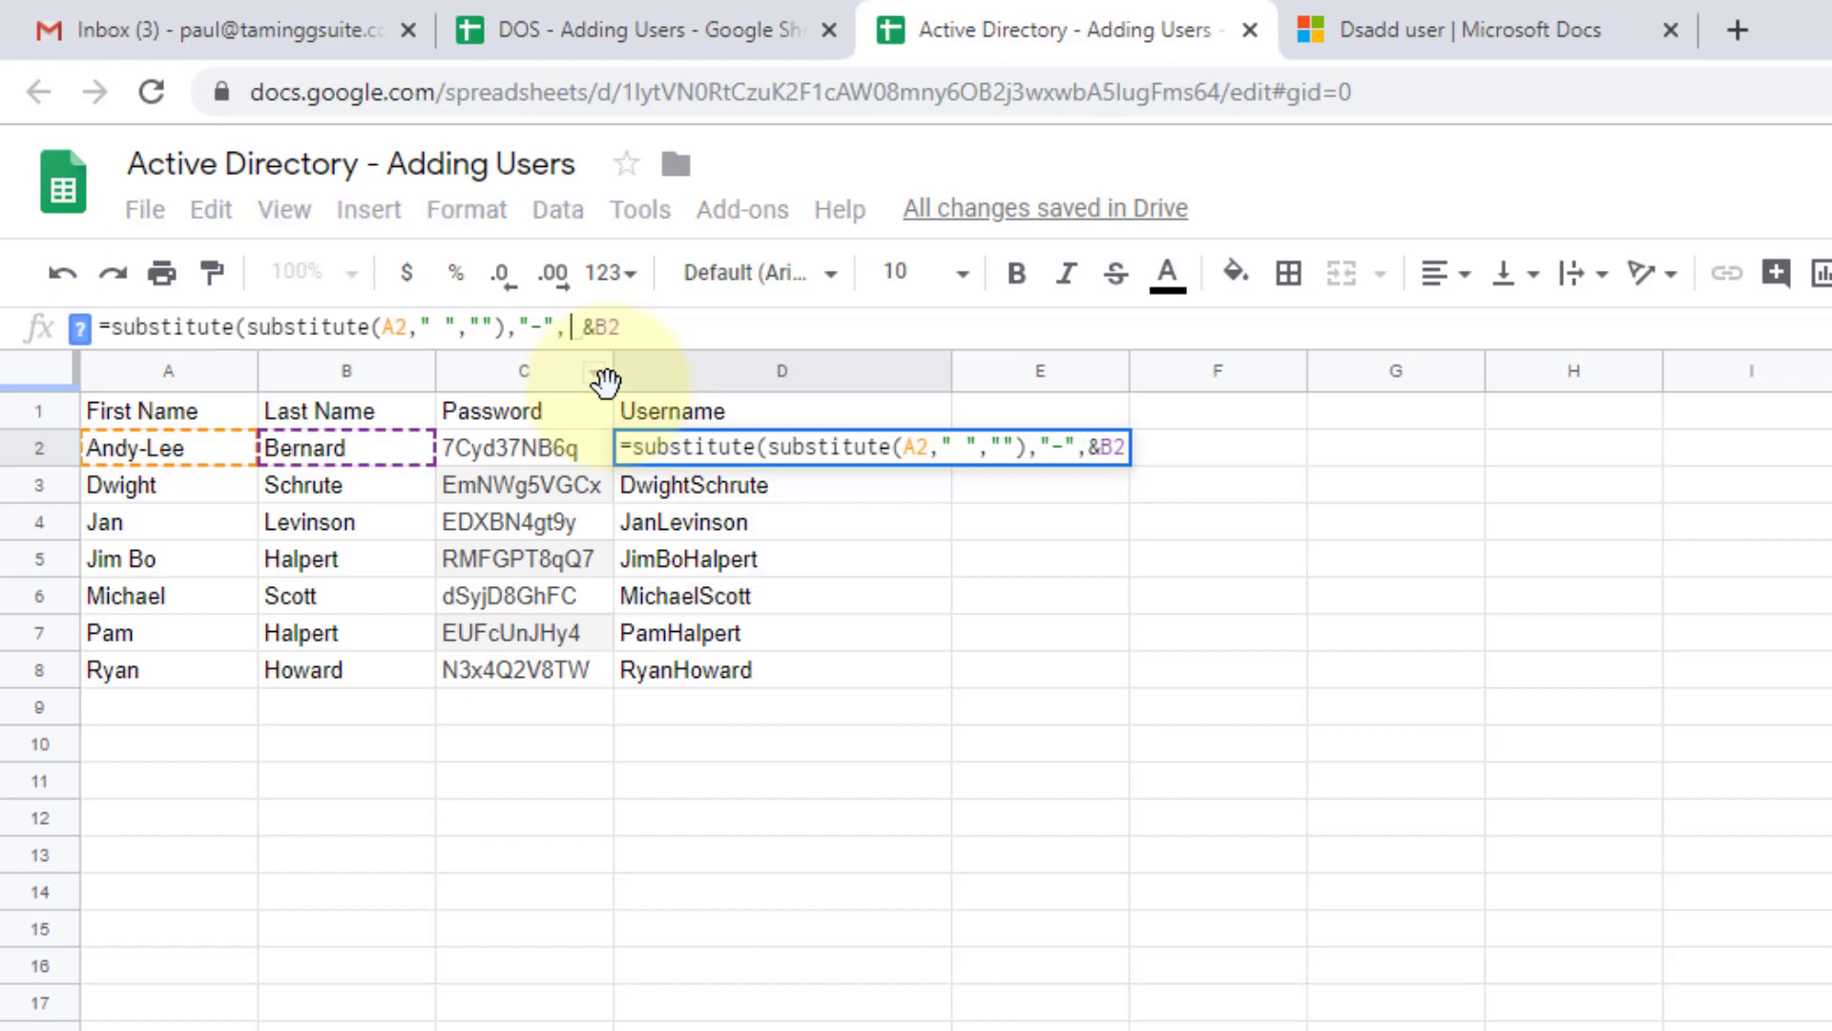
{"action": "type", "text": "\"\""}
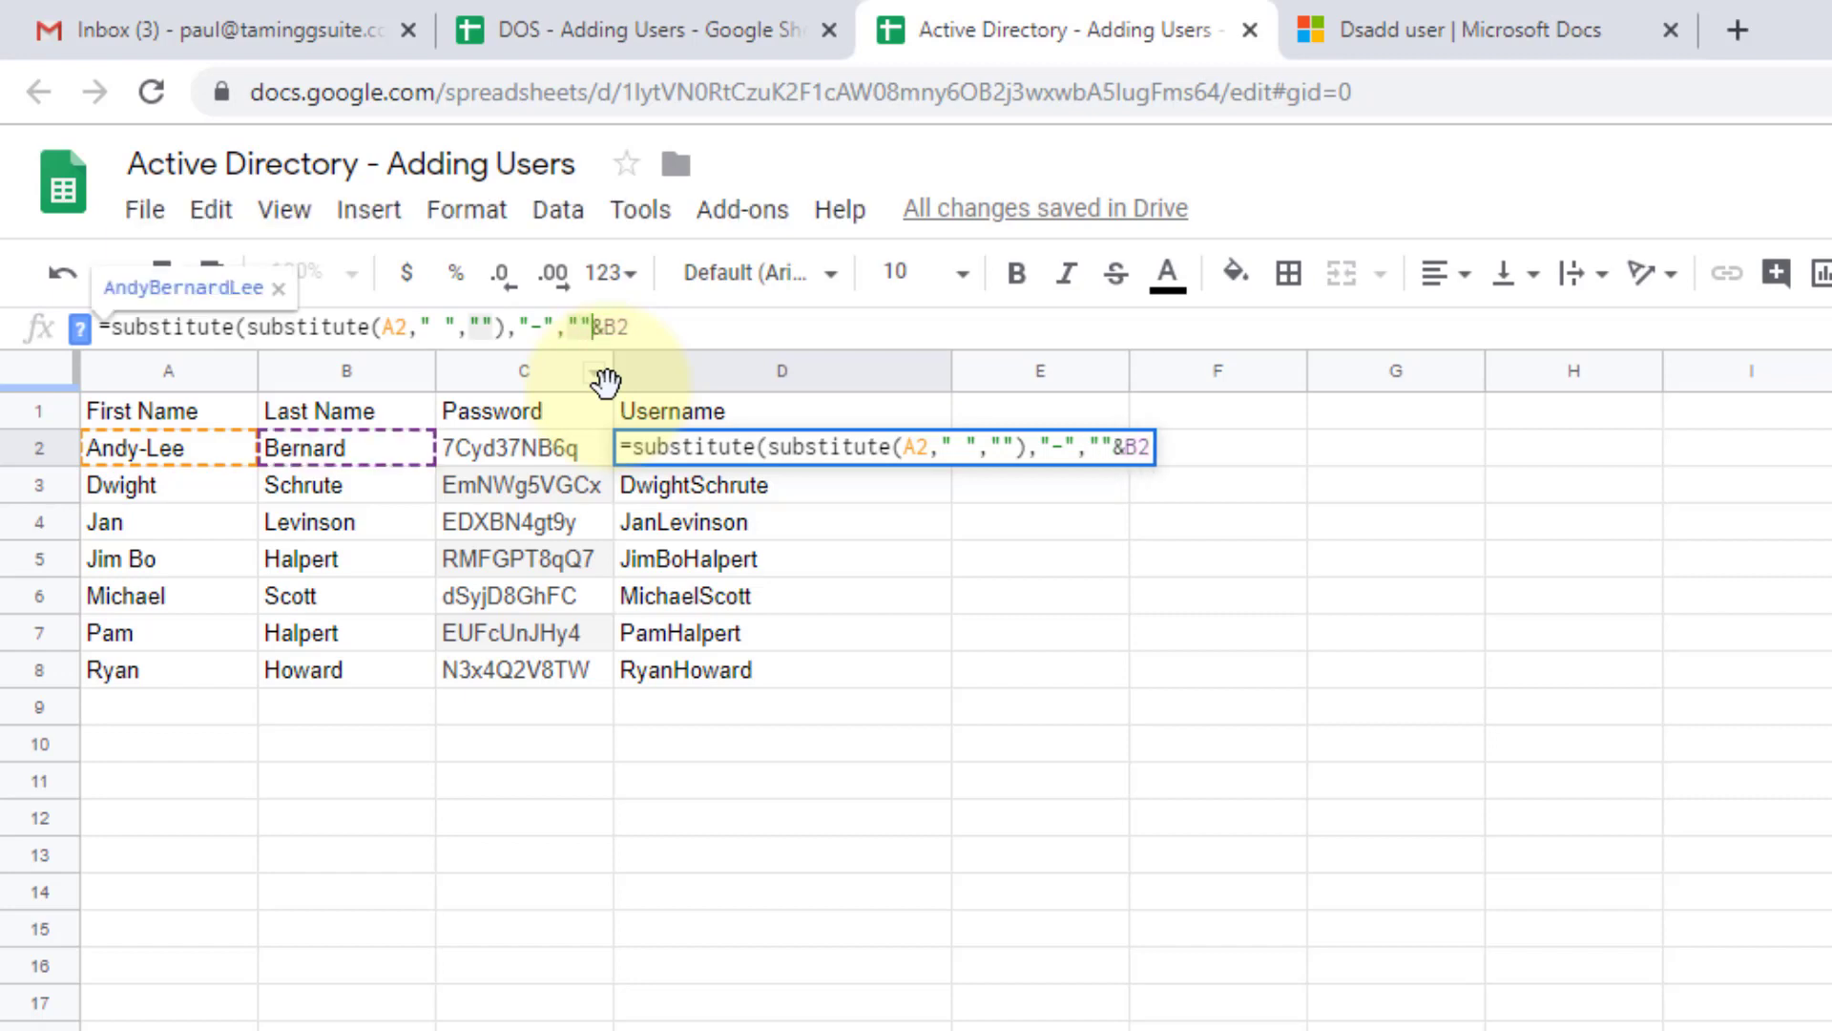
{"action": "type", "text": ")"}
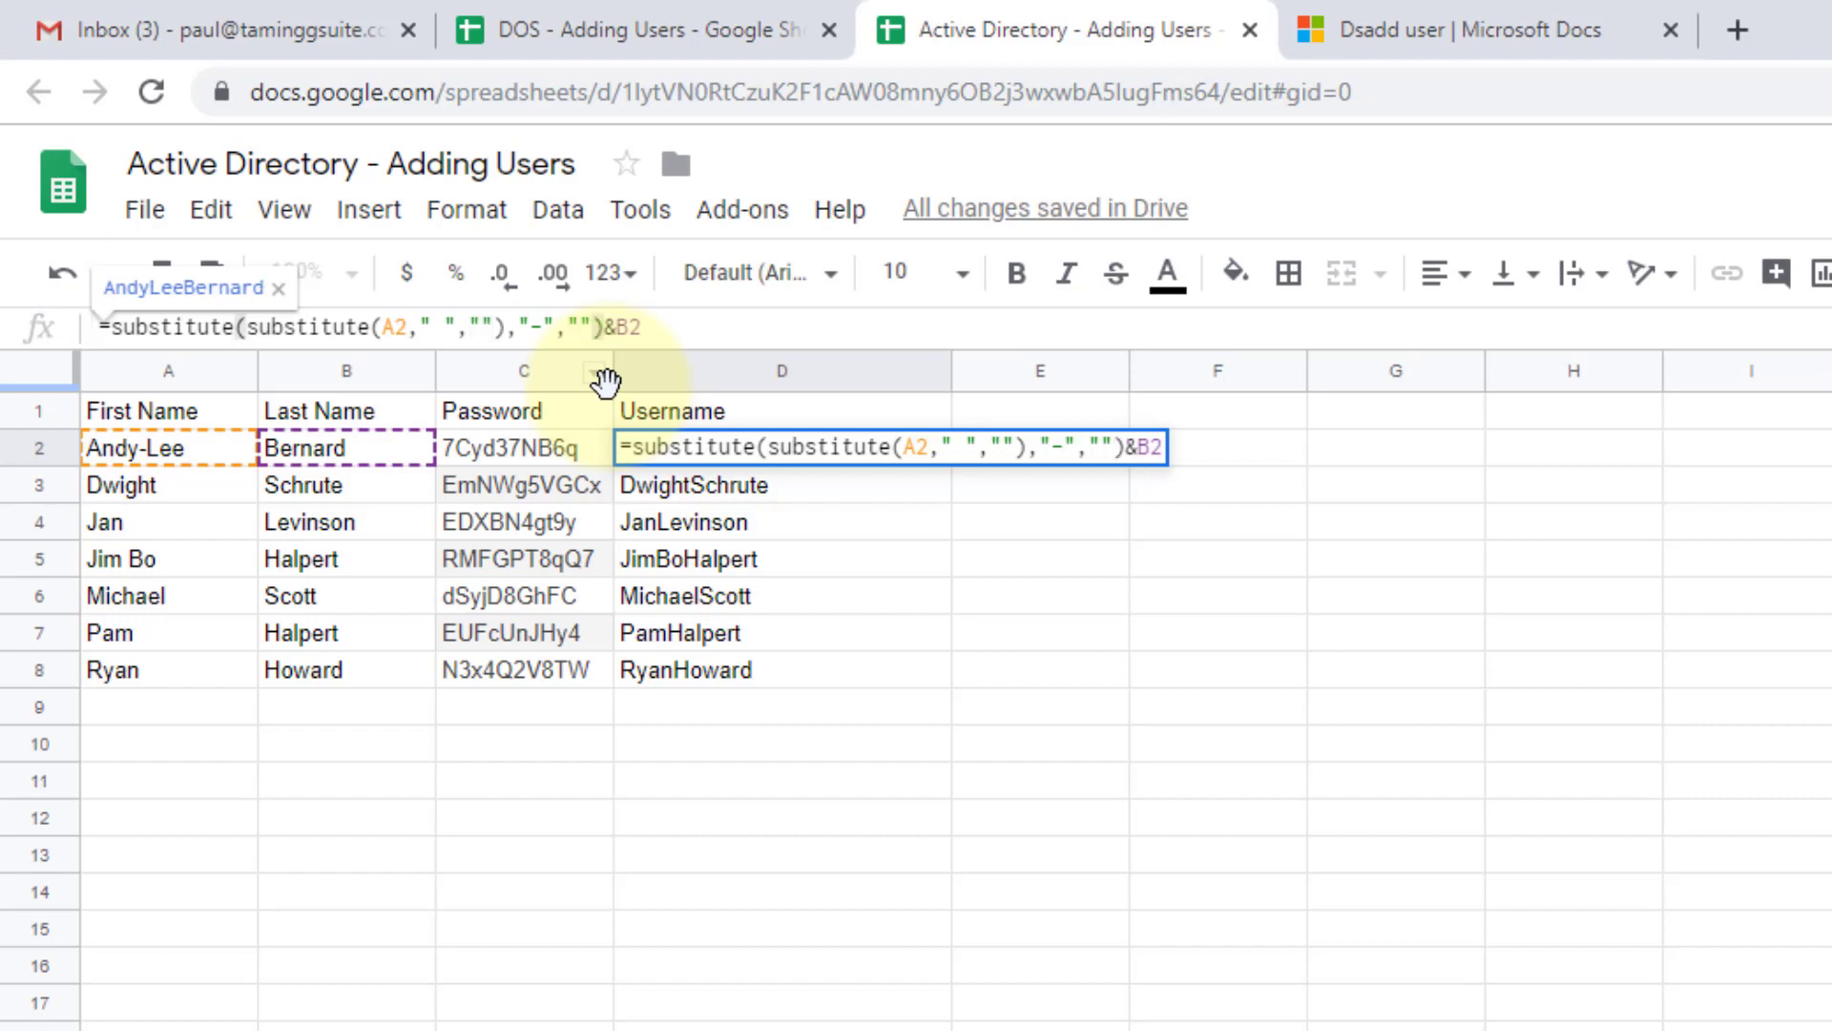
{"action": "key", "text": "Return"}
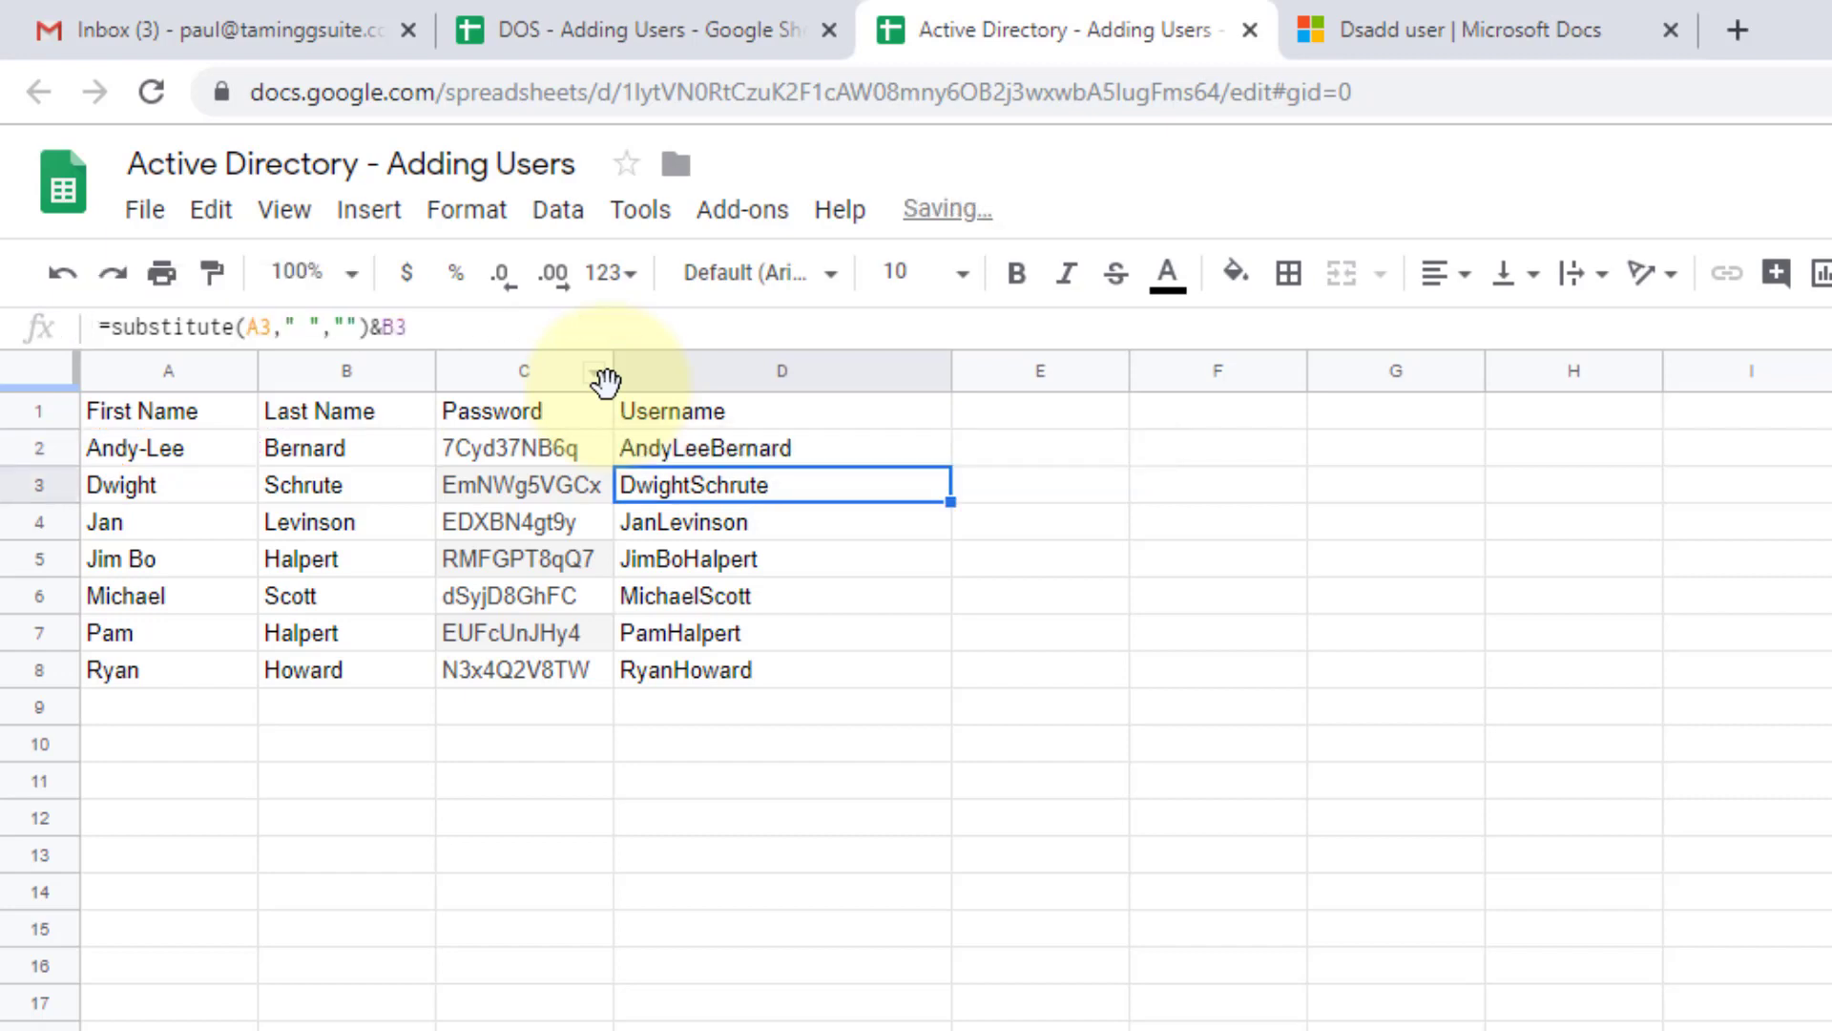
{"action": "left_click", "coordinate": [827, 454]}
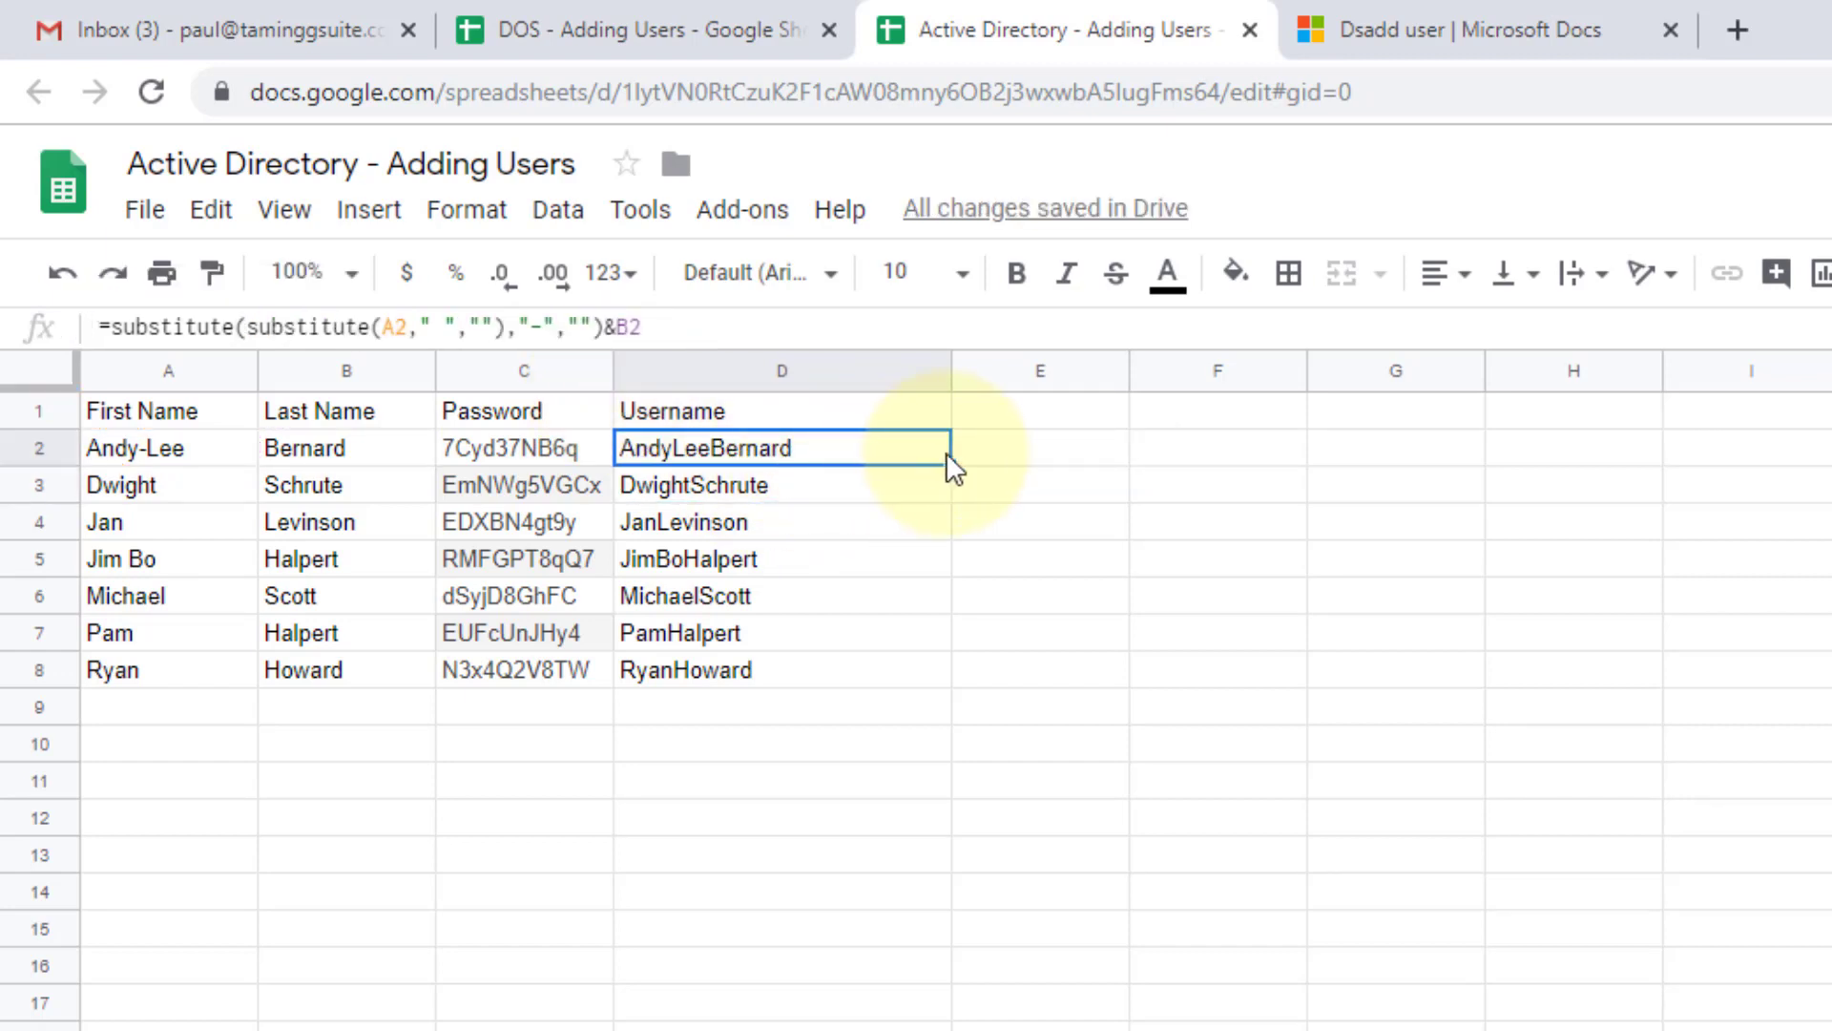
{"action": "left_click_drag", "start_coordinate": [949, 462], "coordinate": [960, 656]}
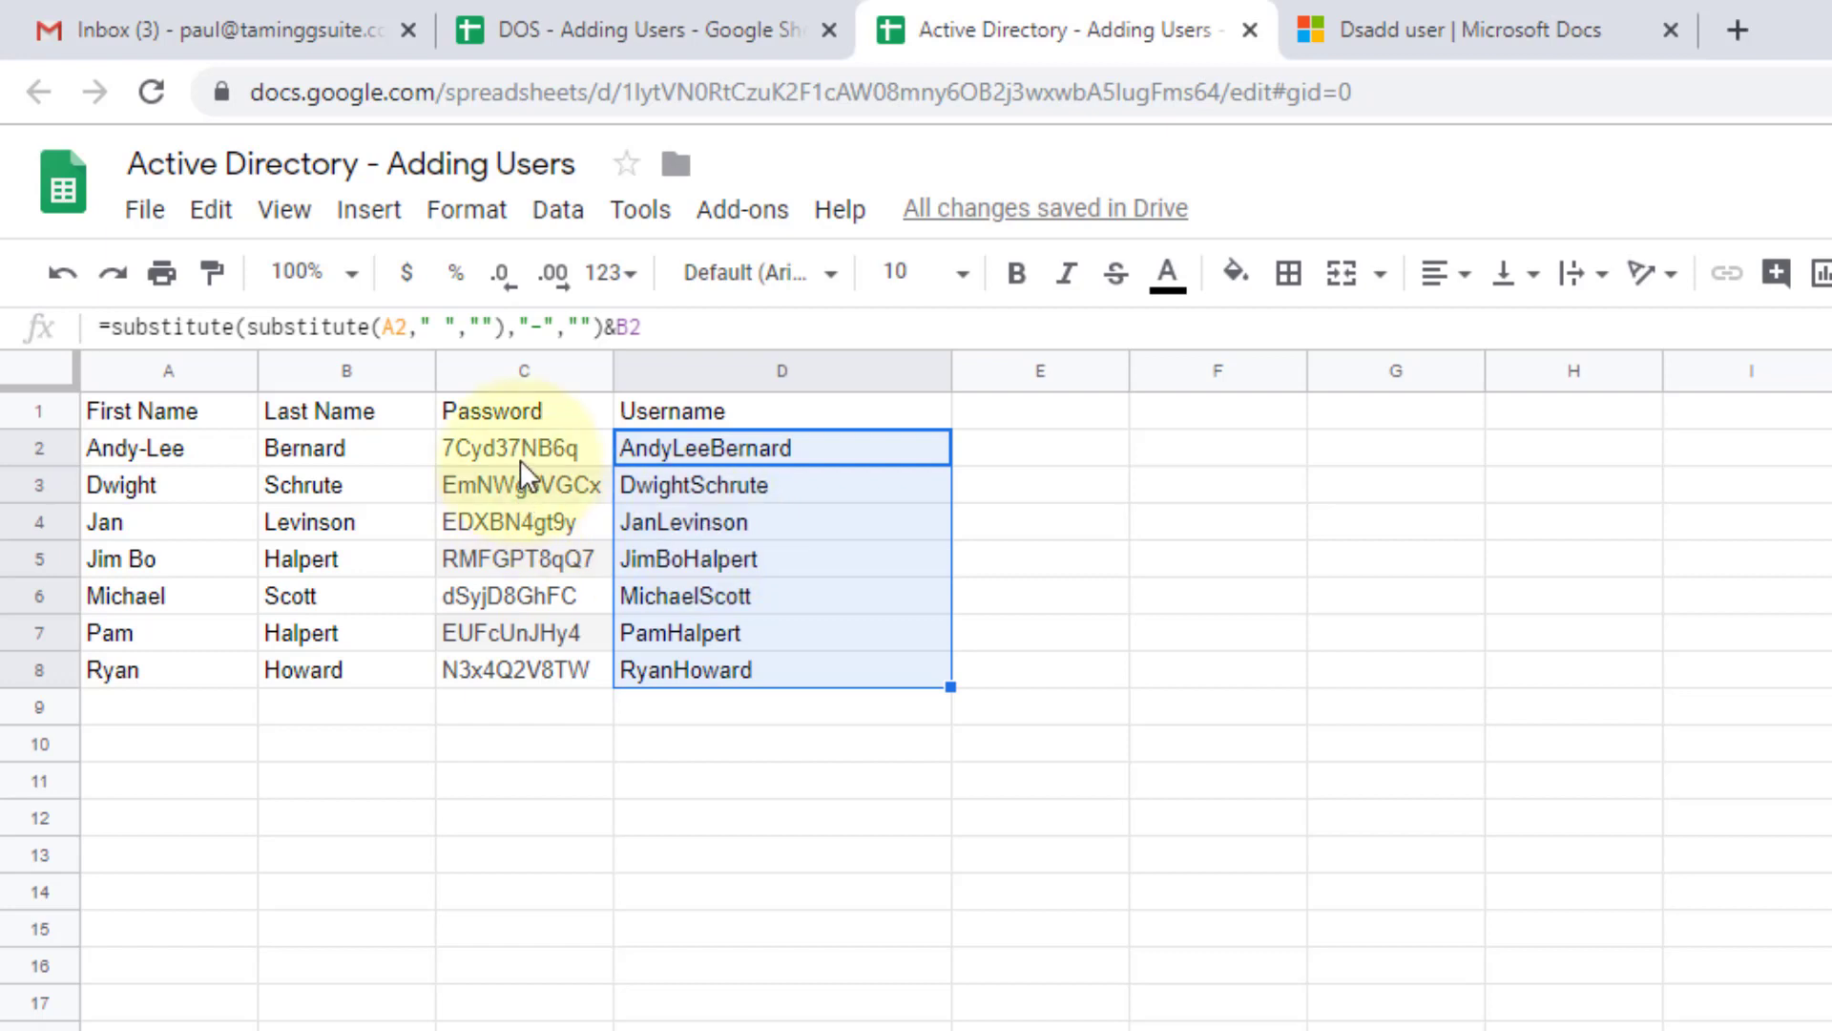
Reuse the nested substitute for the last name in D2, replacing B2 with substitute(substitute(B2," ",""),"-","")
{"action": "left_click", "coordinate": [112, 327]}
{"action": "left_click_drag", "start_coordinate": [111, 328], "coordinate": [605, 327]}
{"action": "key", "text": "ctrl+c"}
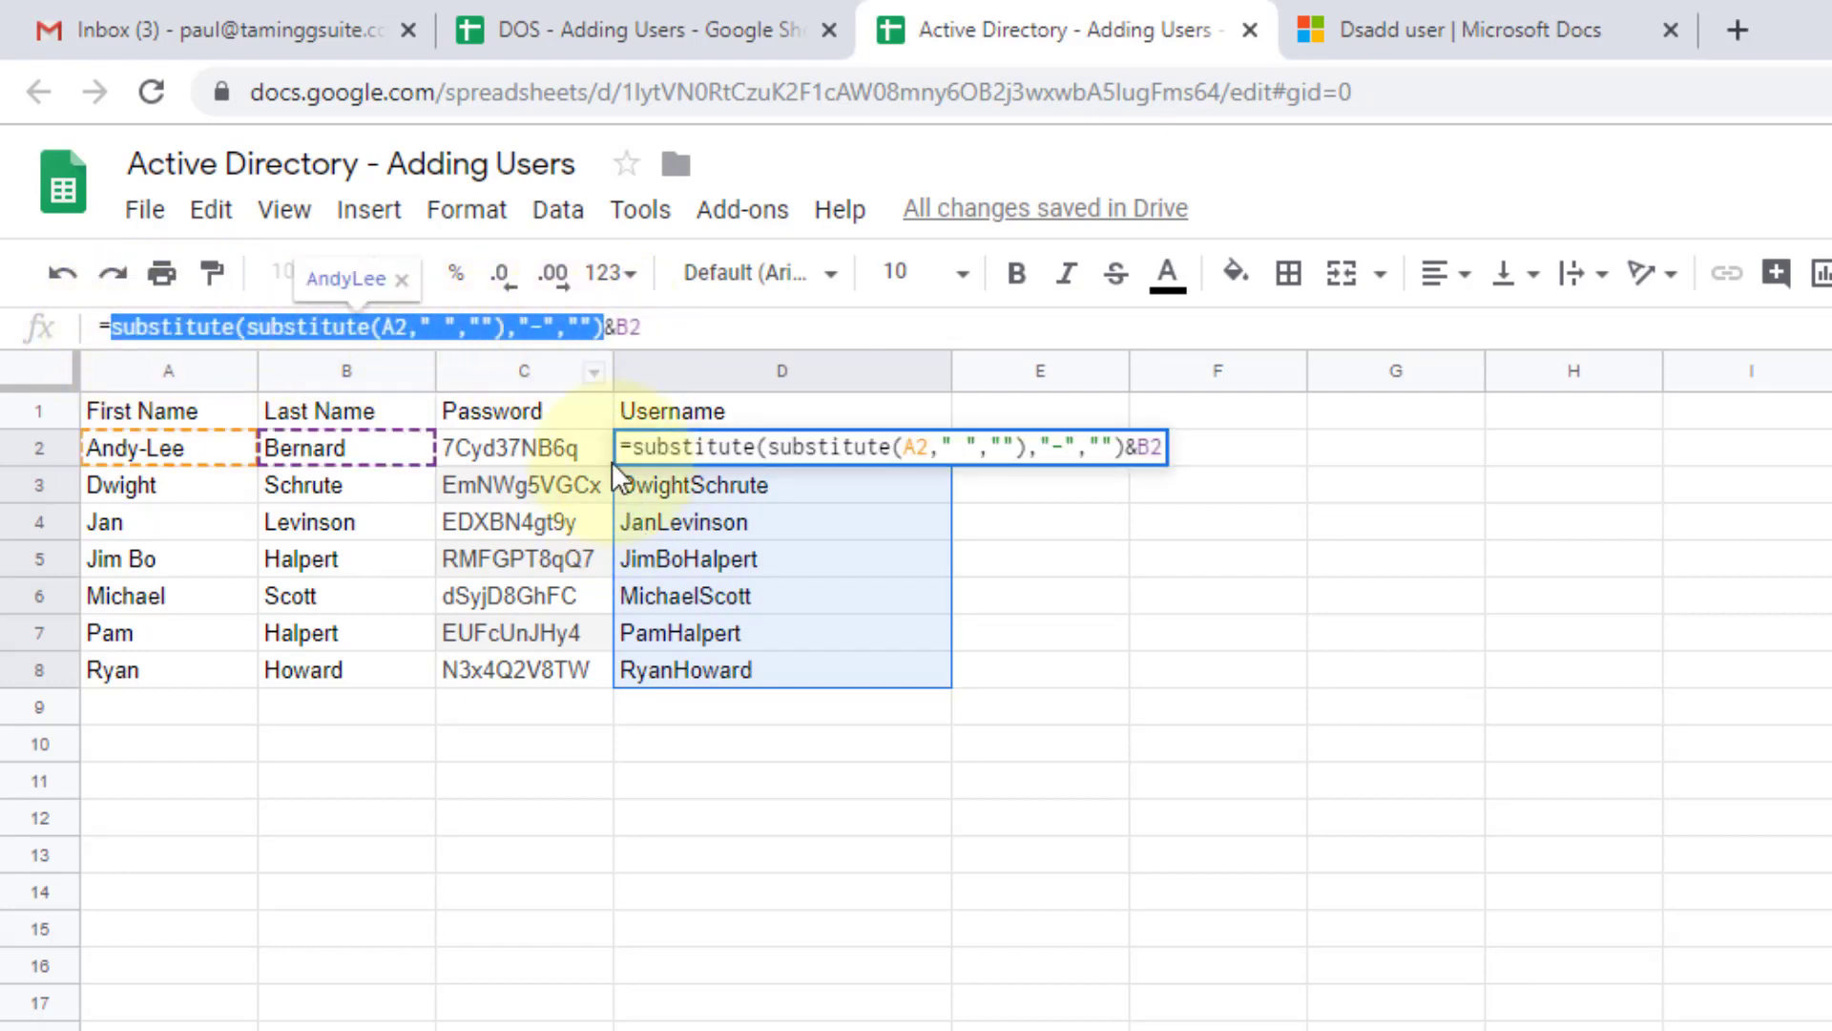
{"action": "left_click", "coordinate": [687, 329]}
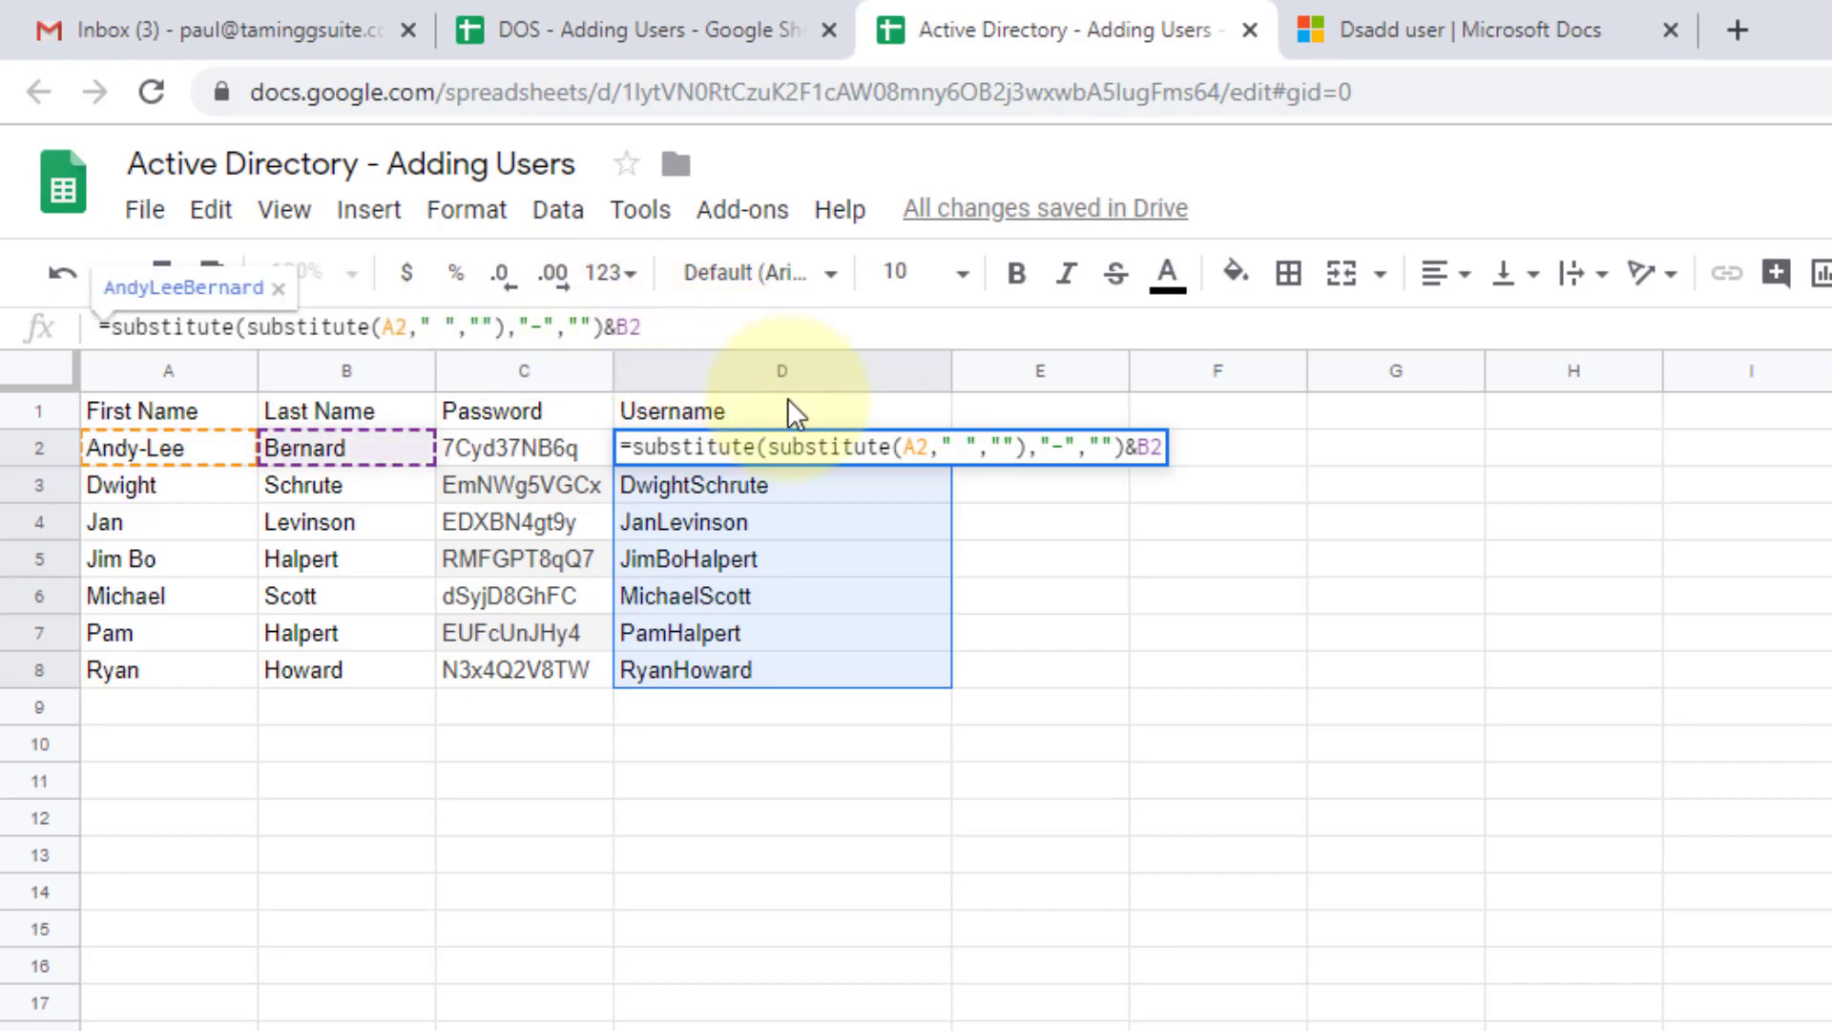
{"action": "key", "text": "ctrl+v"}
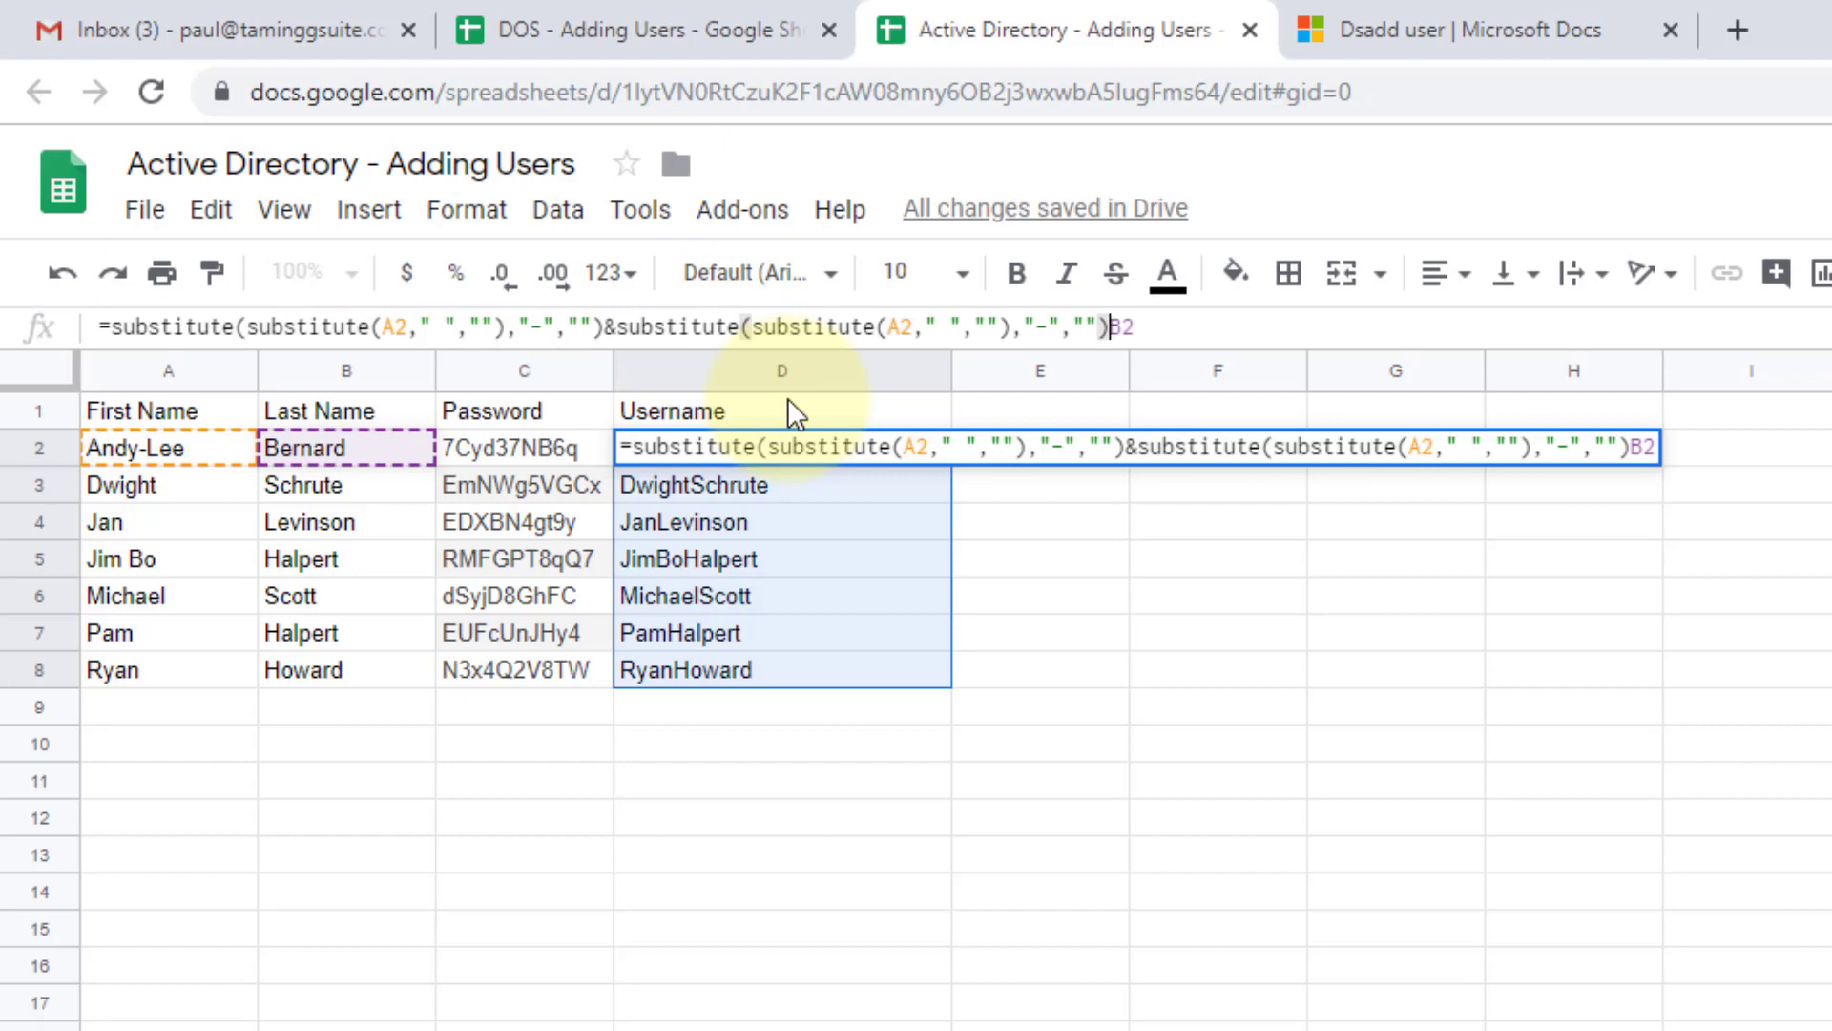
{"action": "key", "text": "BackSpace"}
{"action": "key", "text": "BackSpace"}
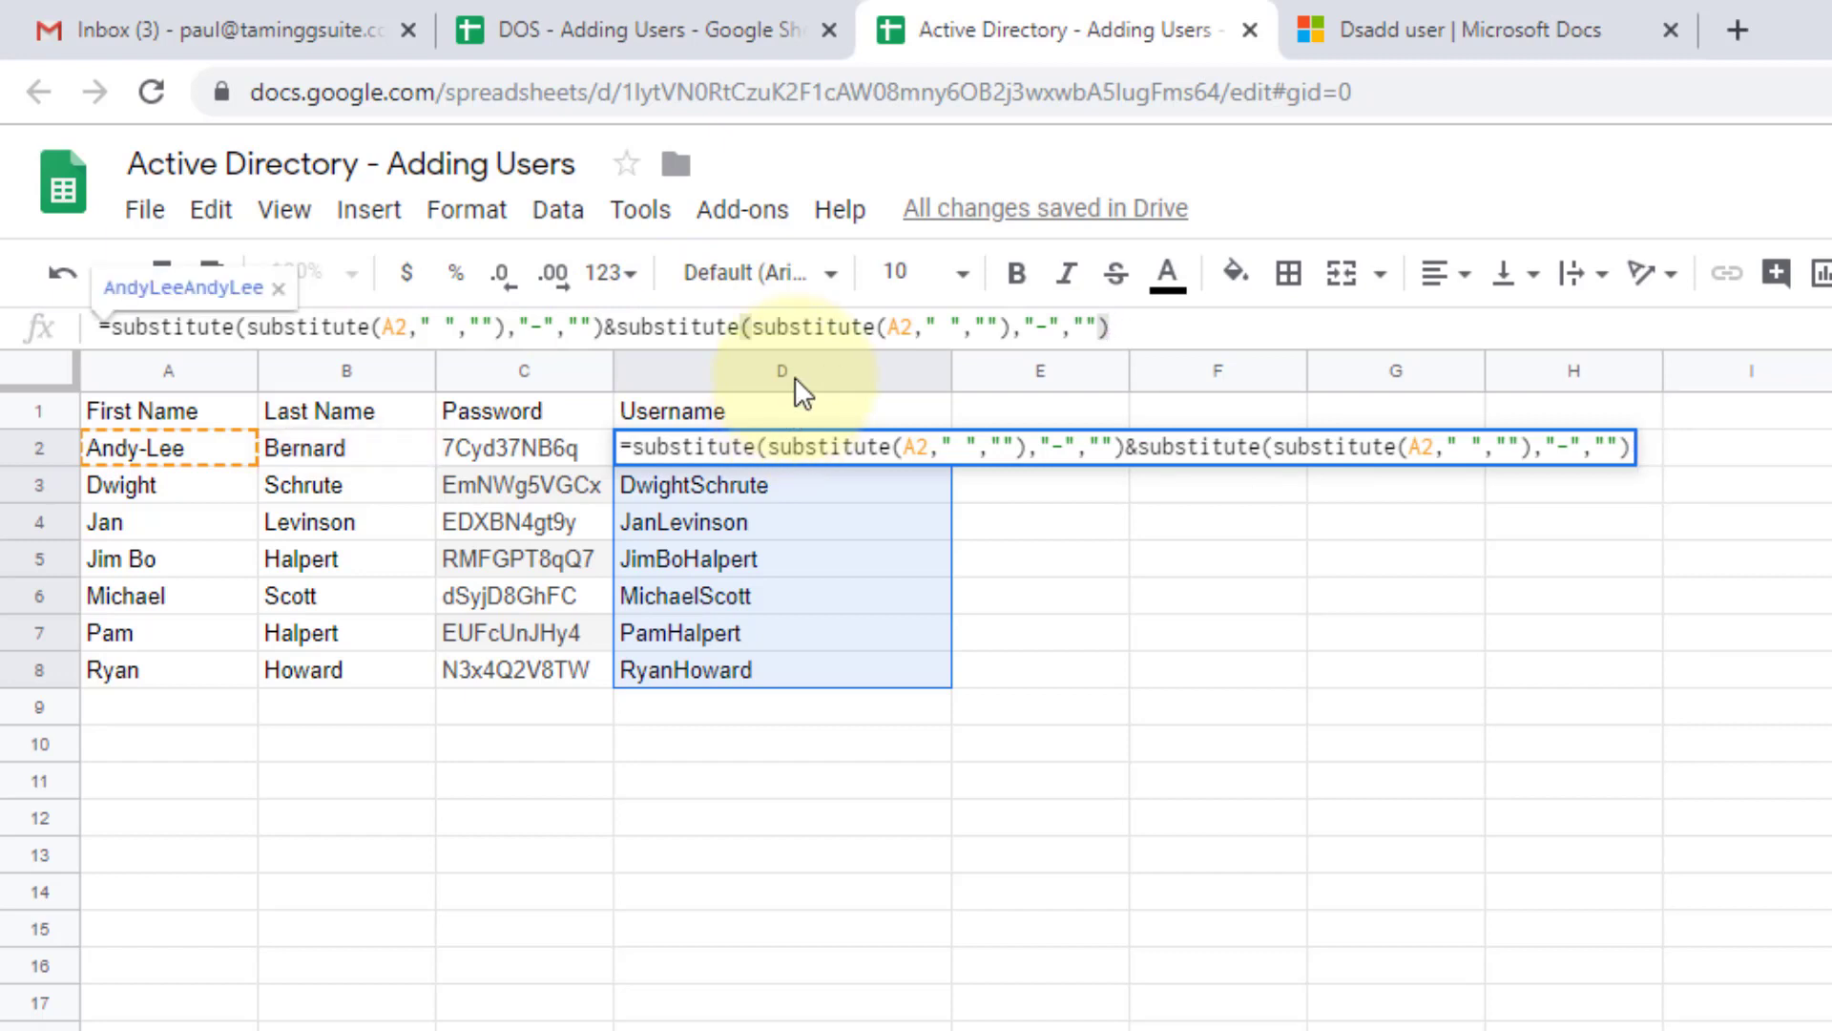
{"action": "left_click", "coordinate": [905, 330]}
{"action": "key", "text": "BackSpace"}
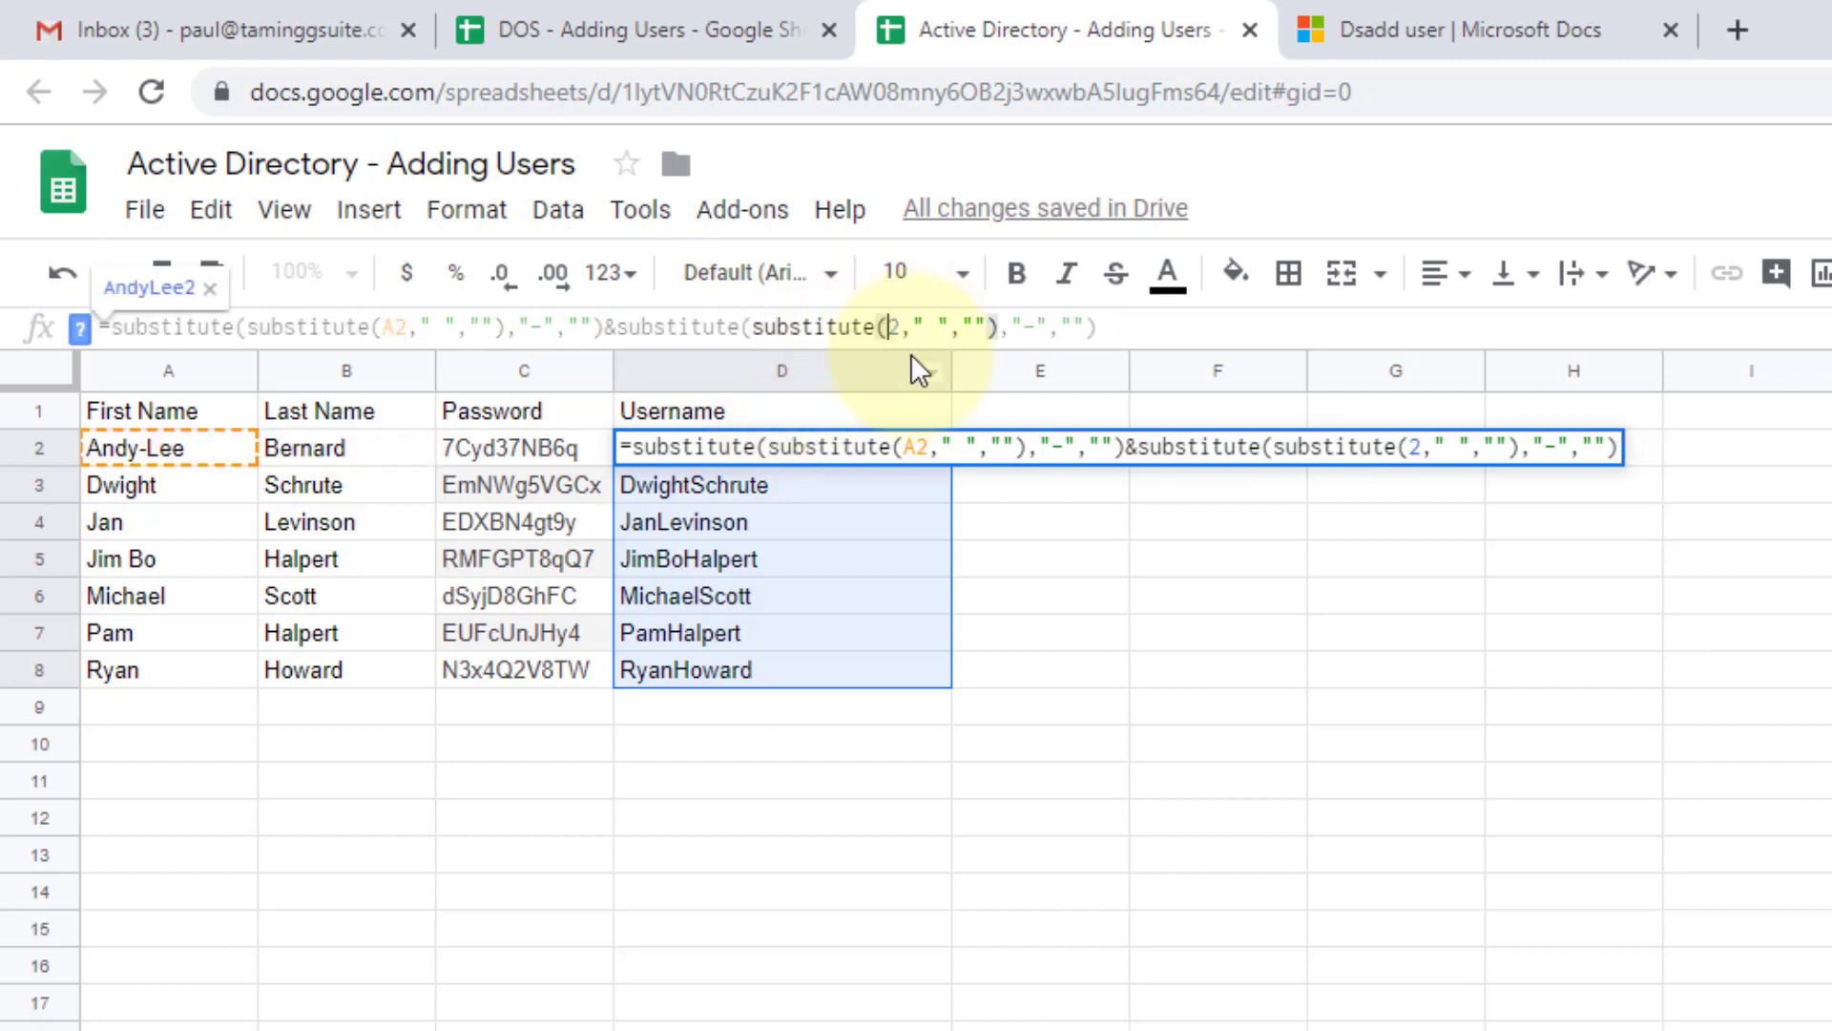
{"action": "type", "text": "b"}
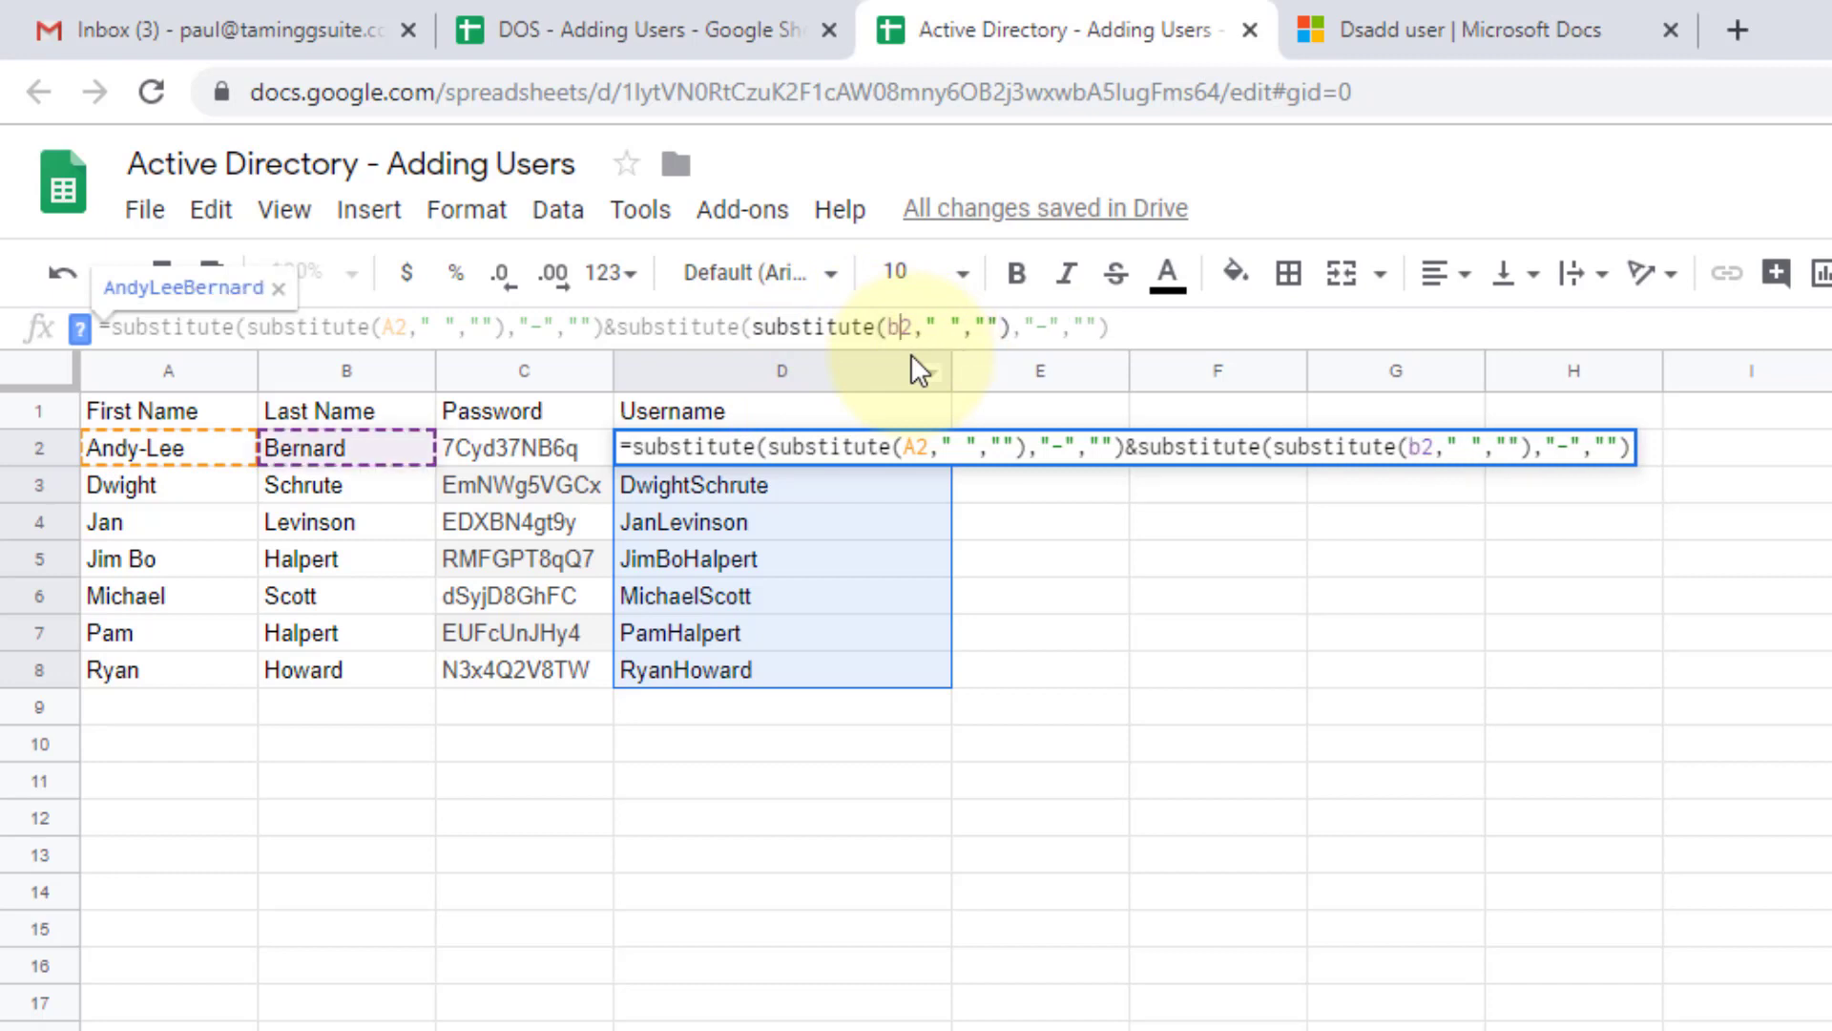
{"action": "key", "text": "Return"}
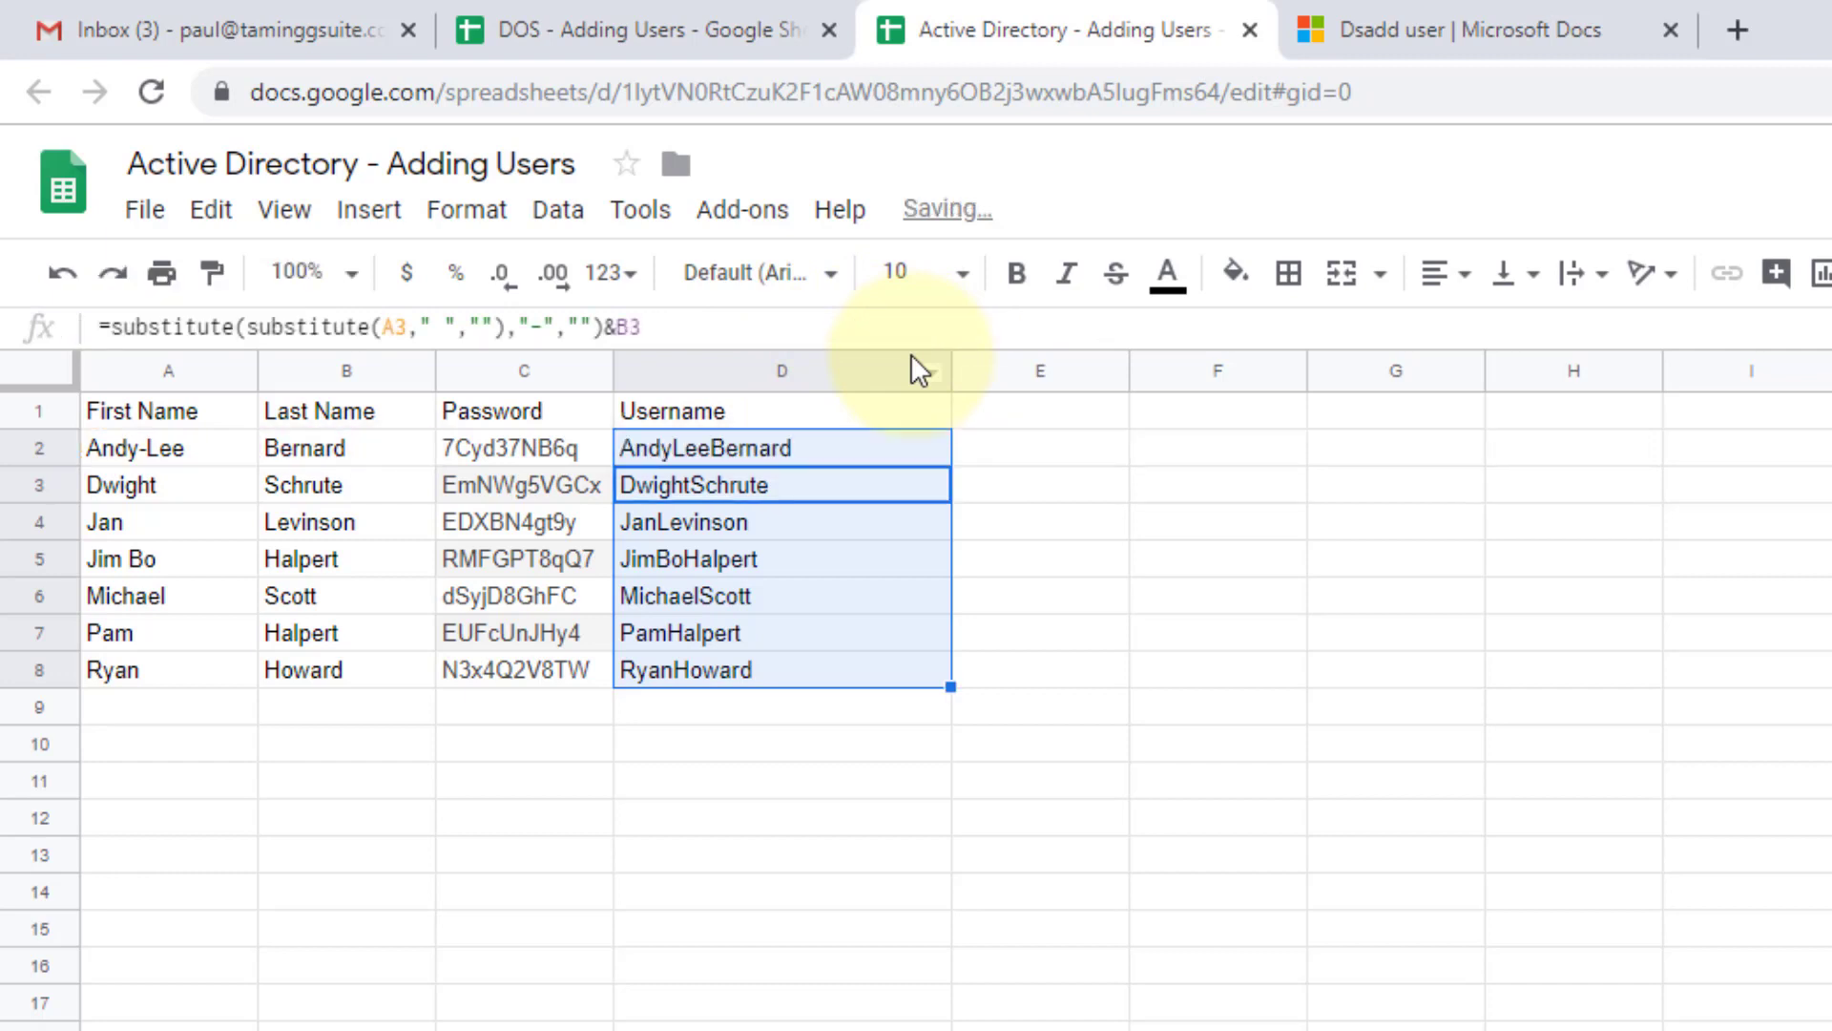
{"action": "left_click", "coordinate": [820, 445]}
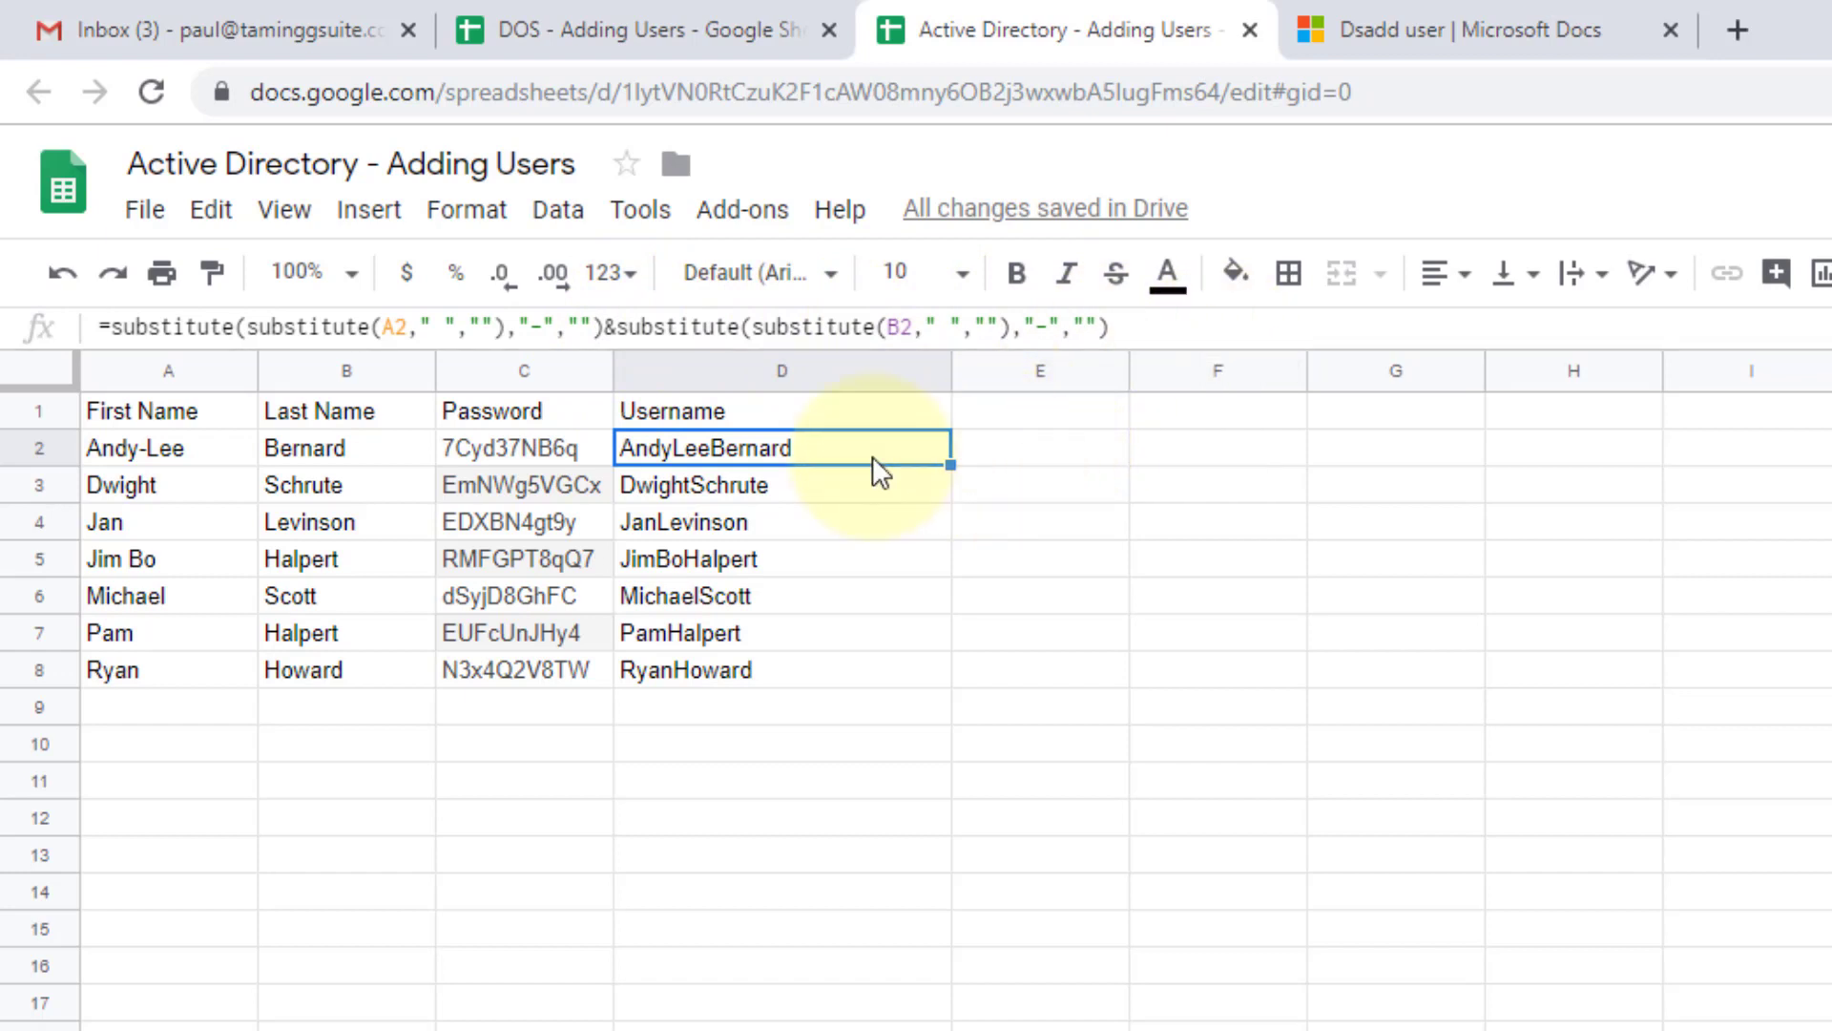
Wrap the whole username formula in D2 in lower() and fill it down to D8
{"action": "left_click", "coordinate": [115, 329]}
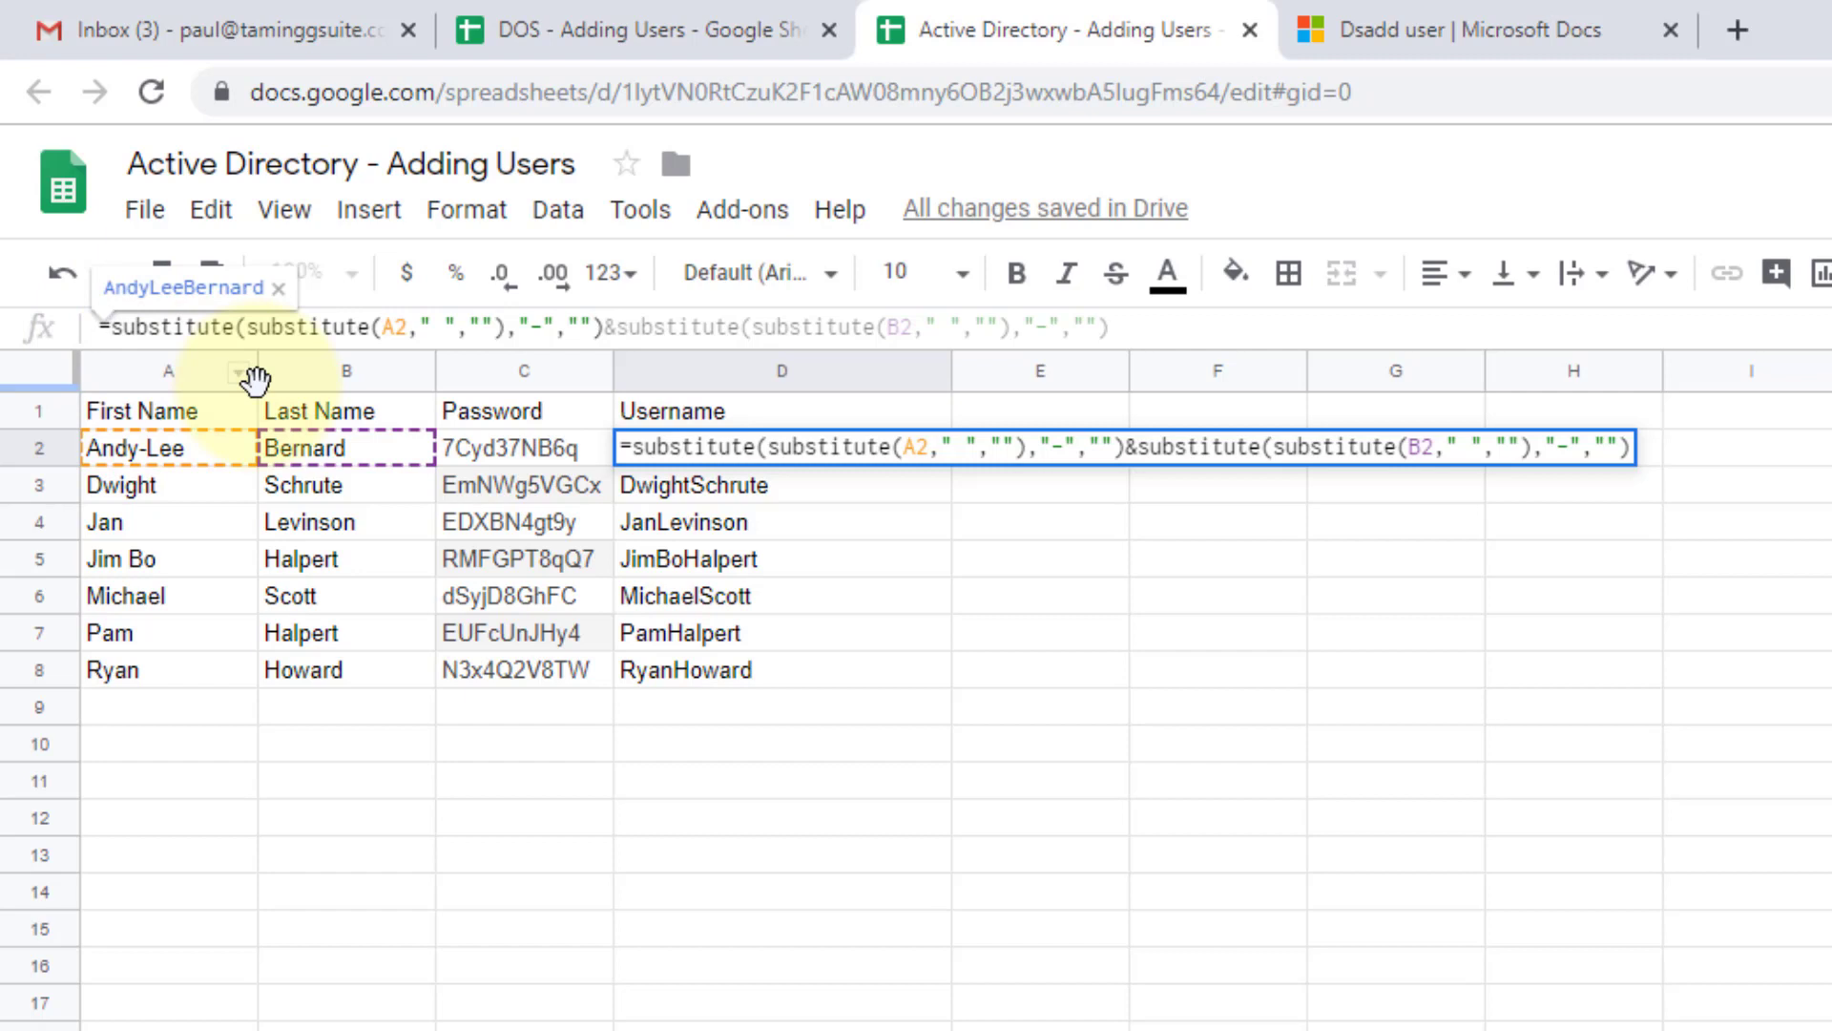
{"action": "type", "text": "lower("}
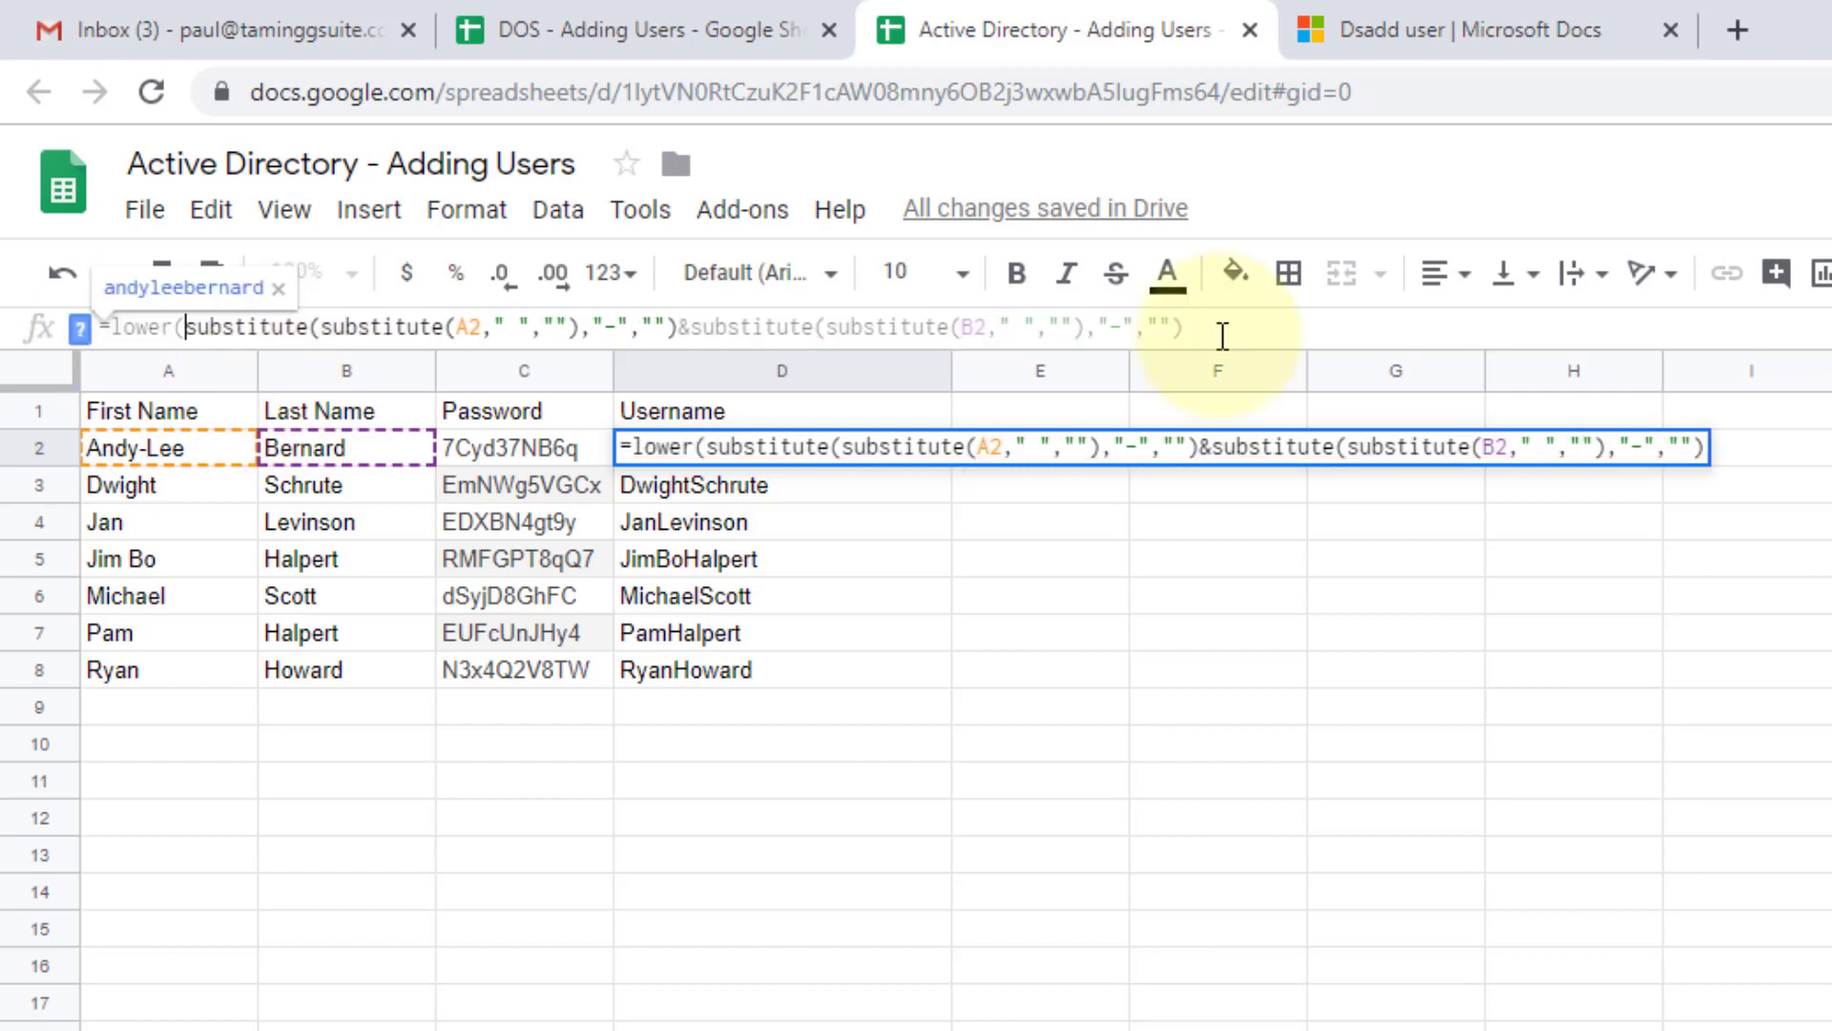
{"action": "left_click", "coordinate": [1223, 334]}
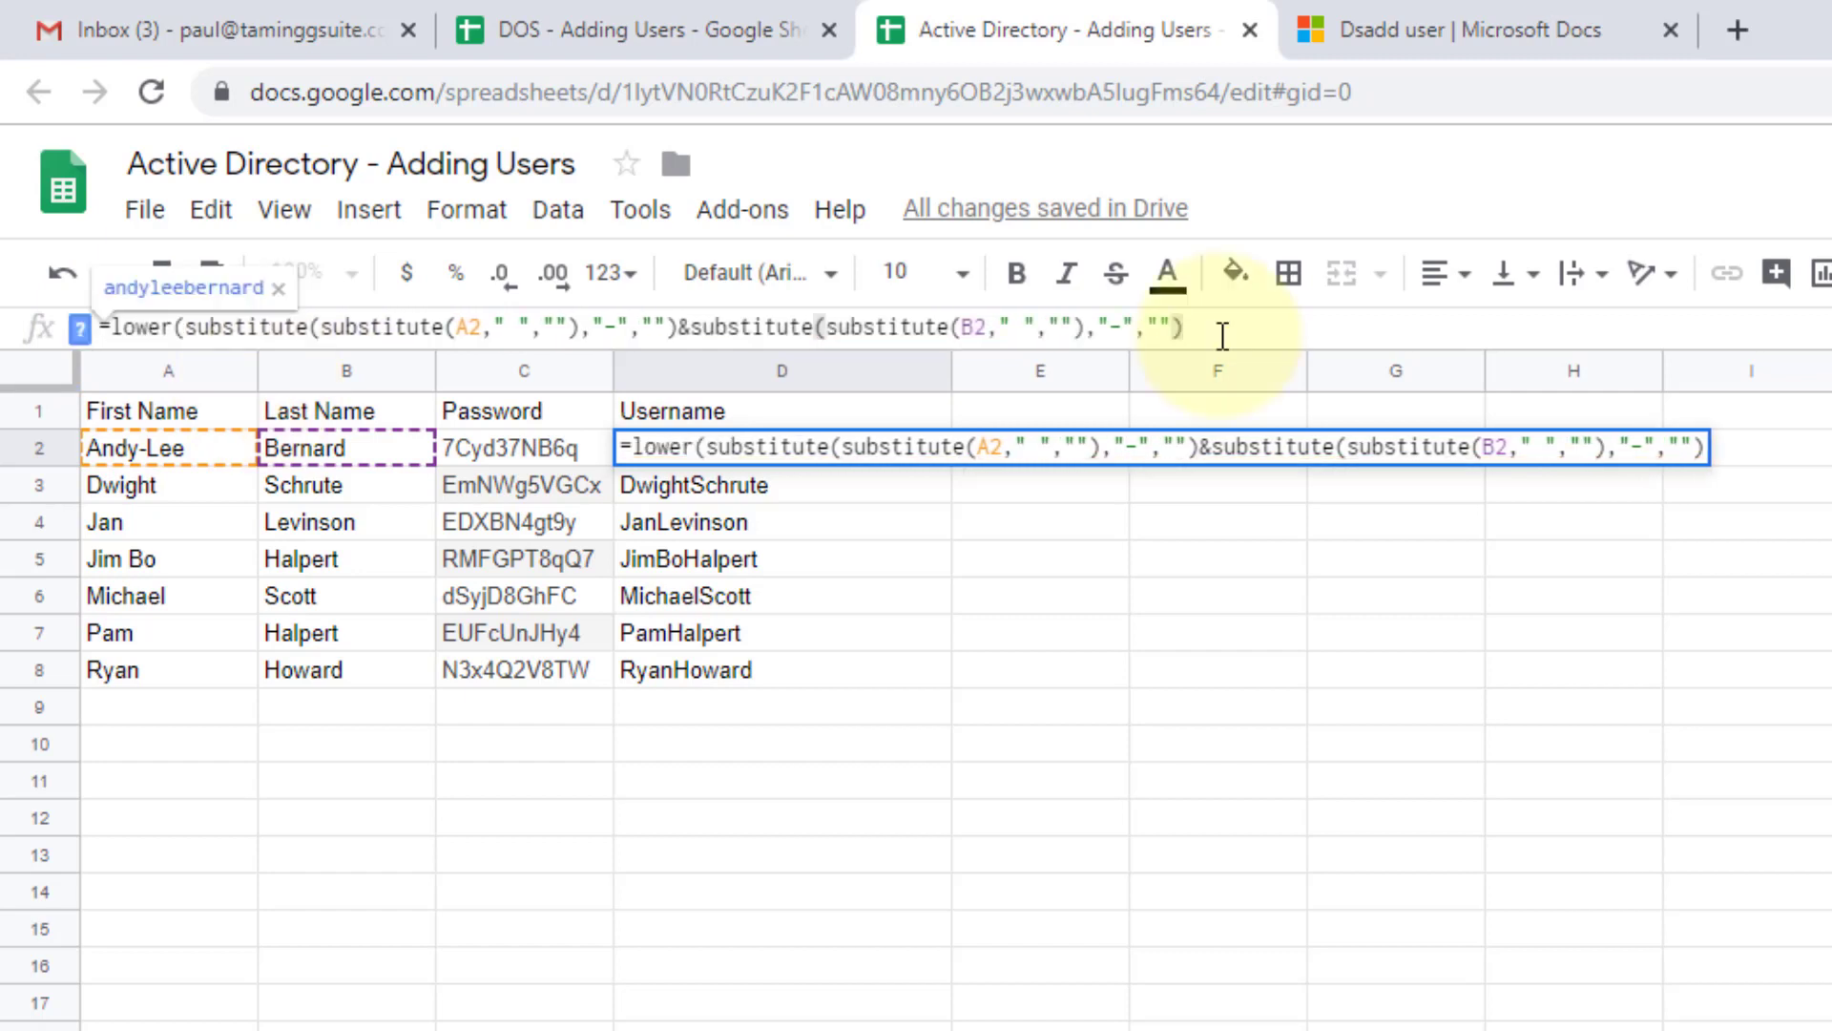
{"action": "type", "text": ")"}
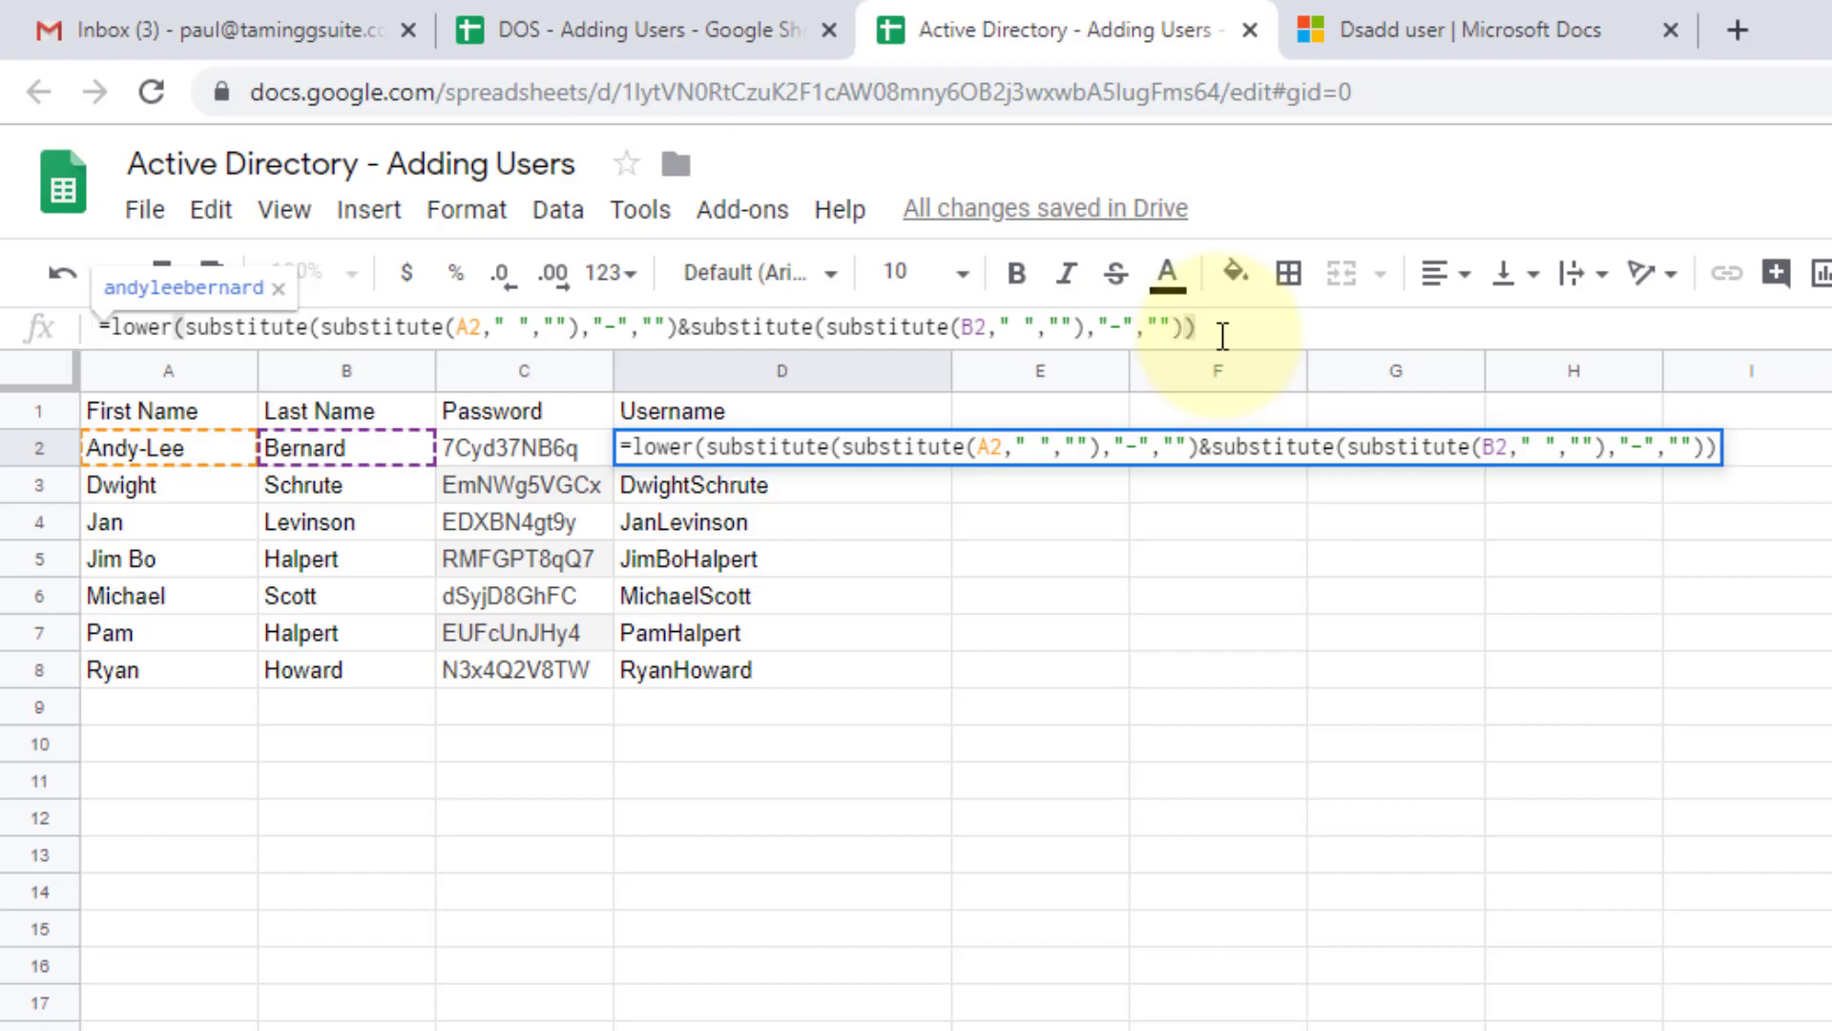
{"action": "key", "text": "Return"}
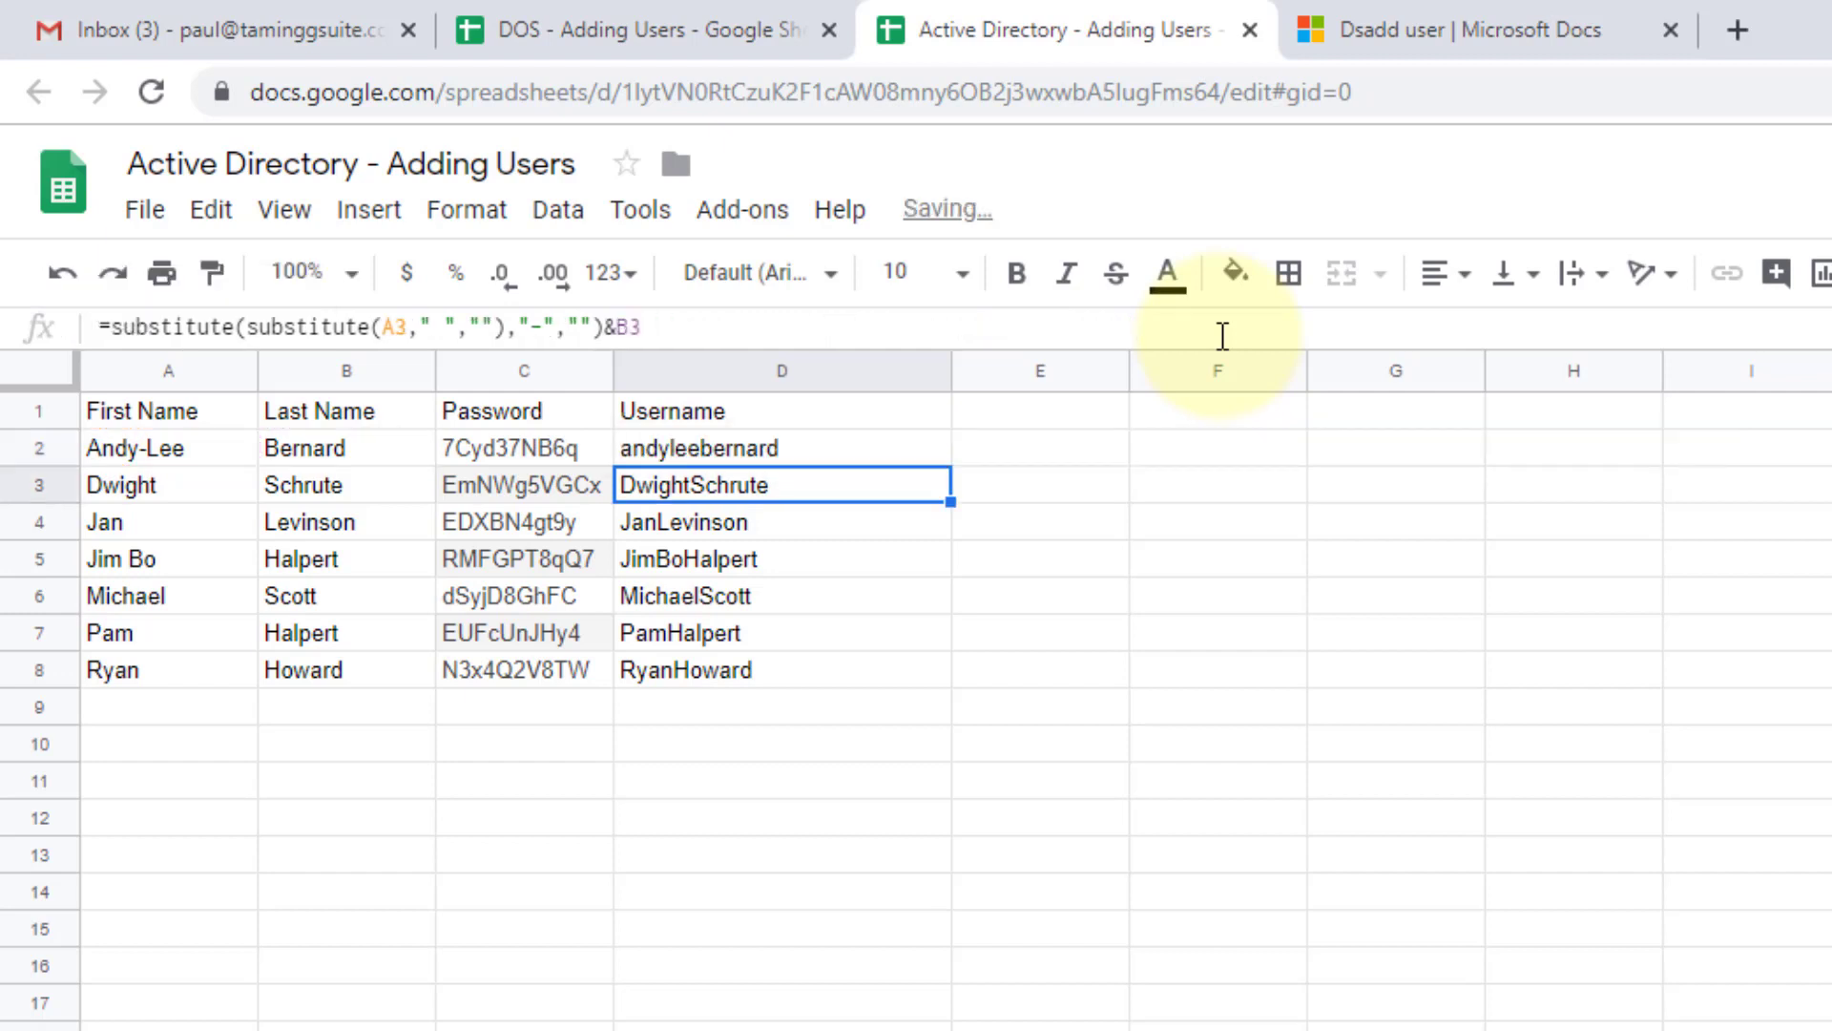
{"action": "left_click", "coordinate": [798, 454]}
{"action": "left_click_drag", "start_coordinate": [952, 465], "coordinate": [940, 677]}
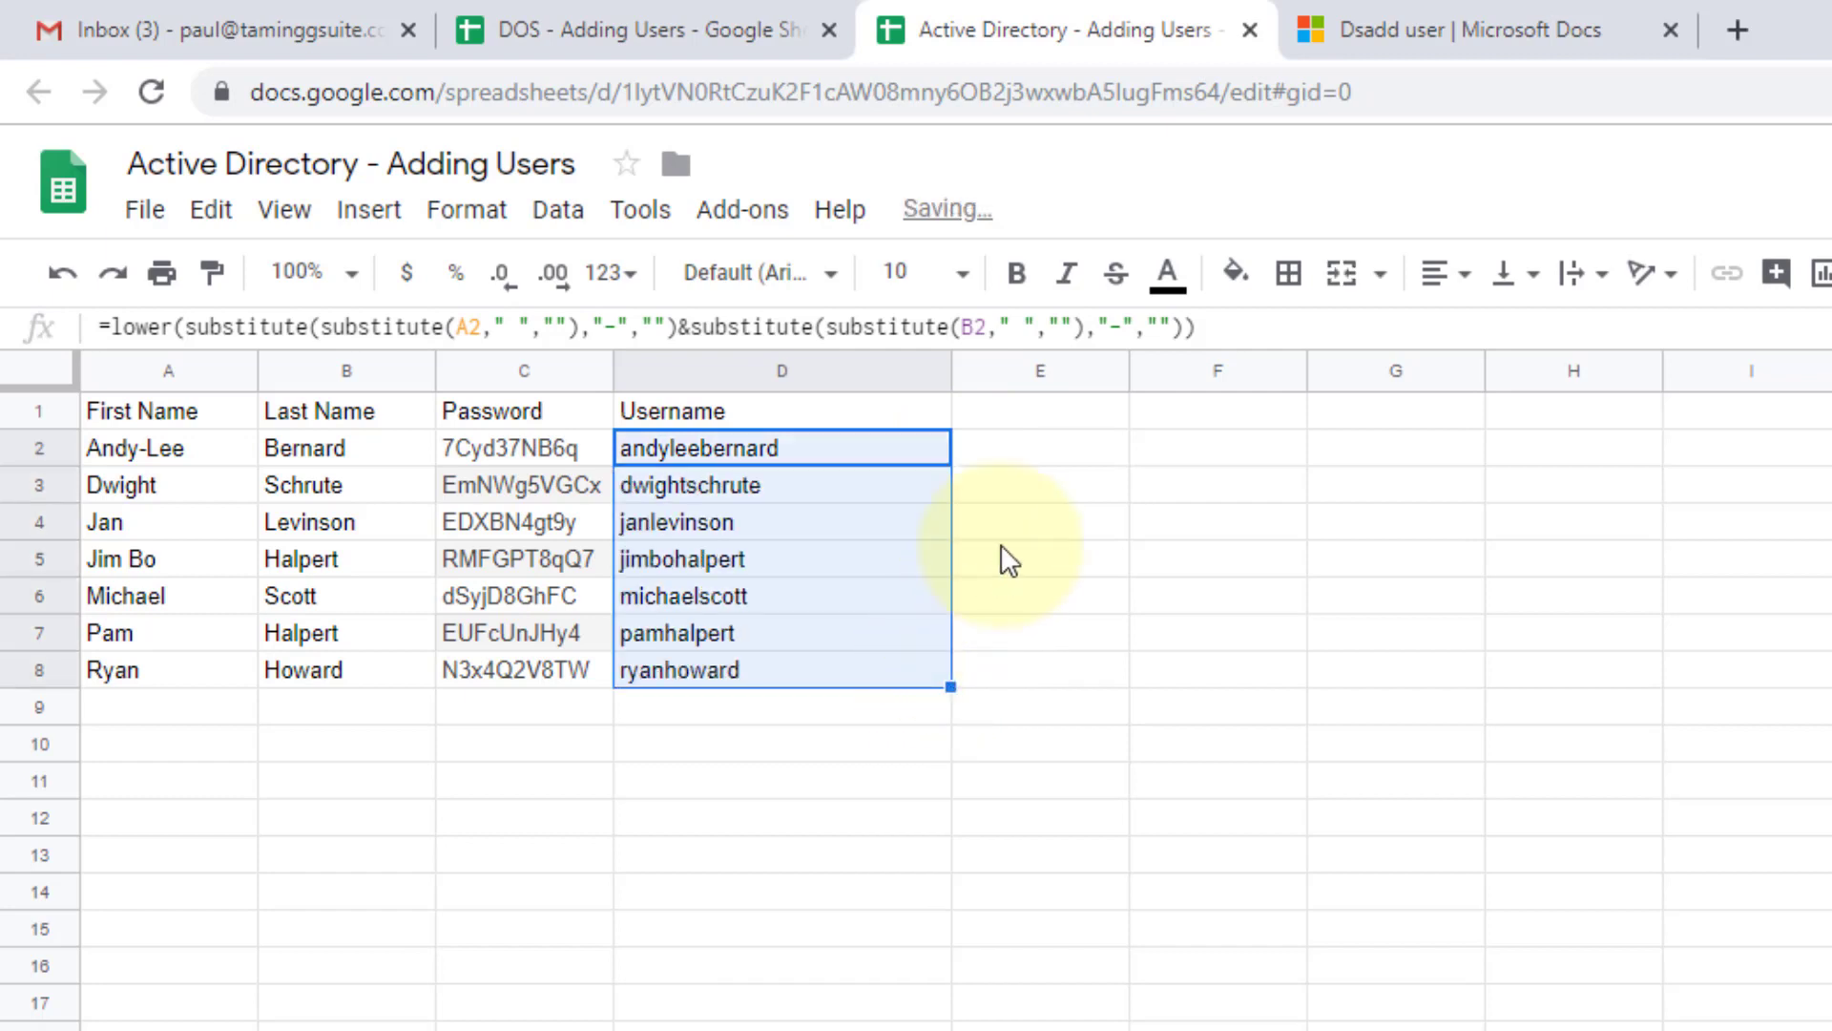
Add the column header Email in E1, beside the Username header
{"action": "left_click", "coordinate": [1018, 454]}
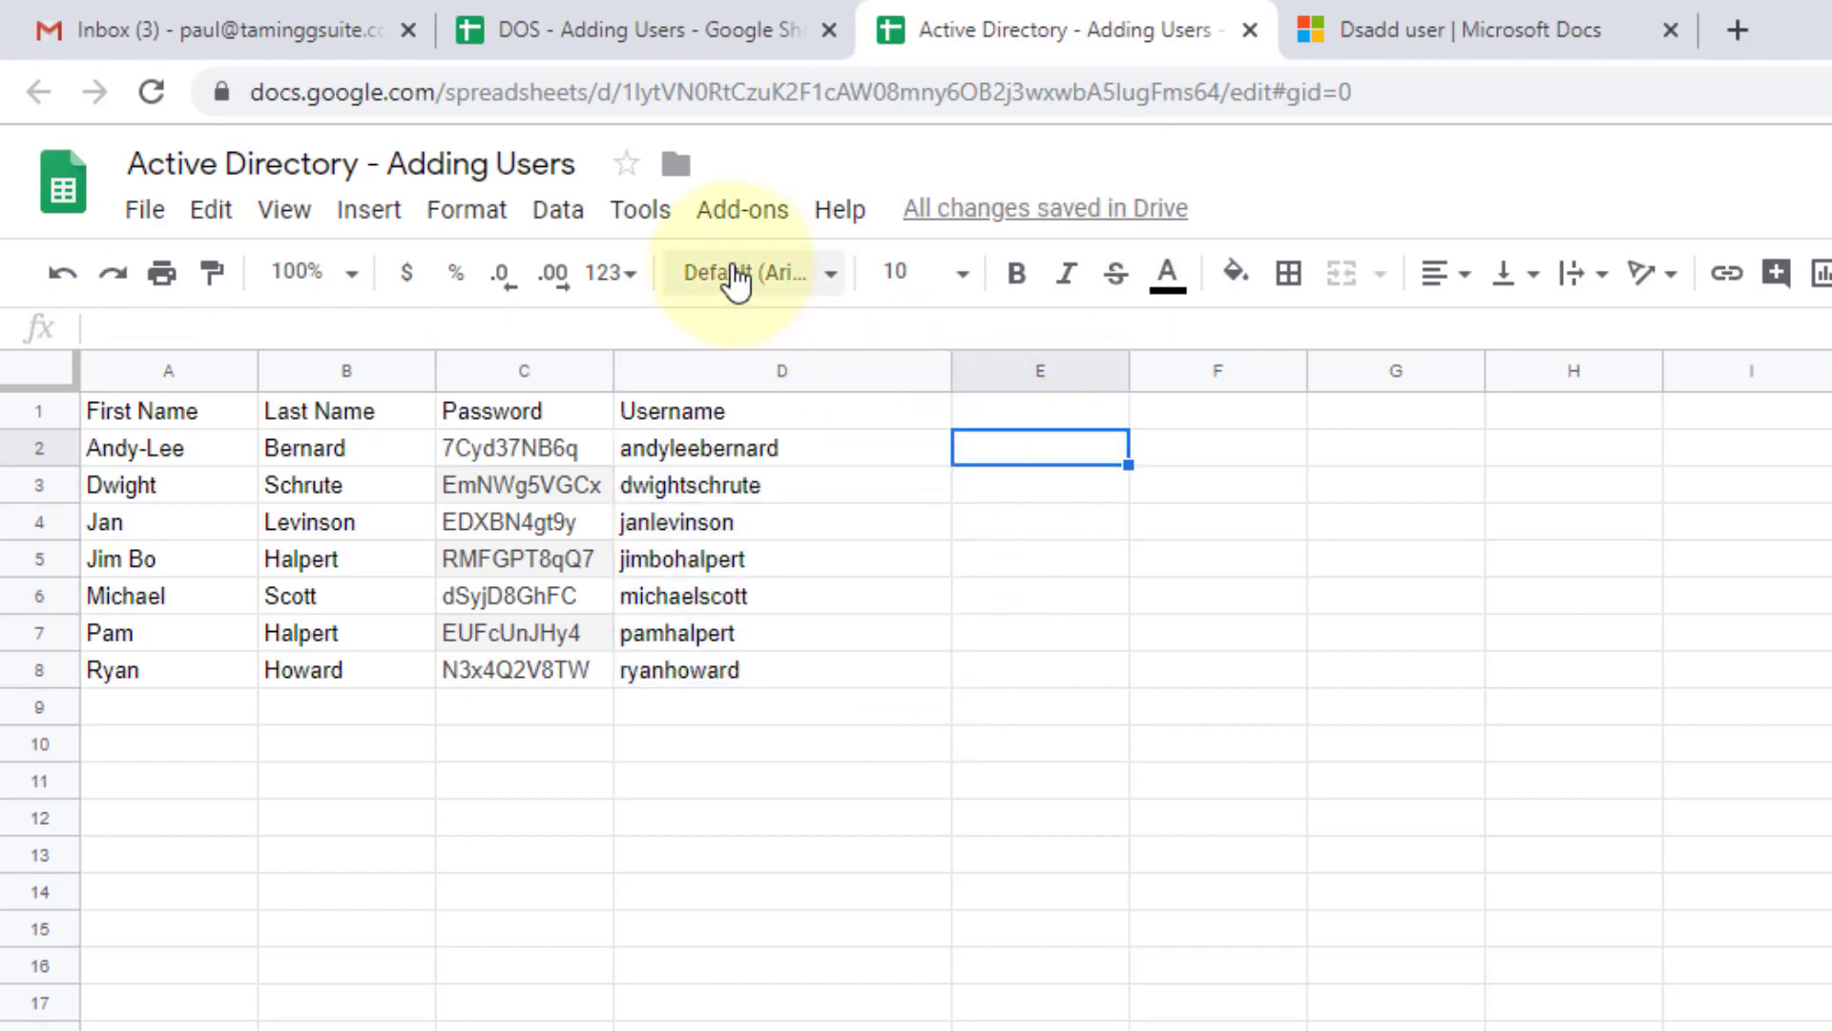
{"action": "left_click", "coordinate": [1016, 406]}
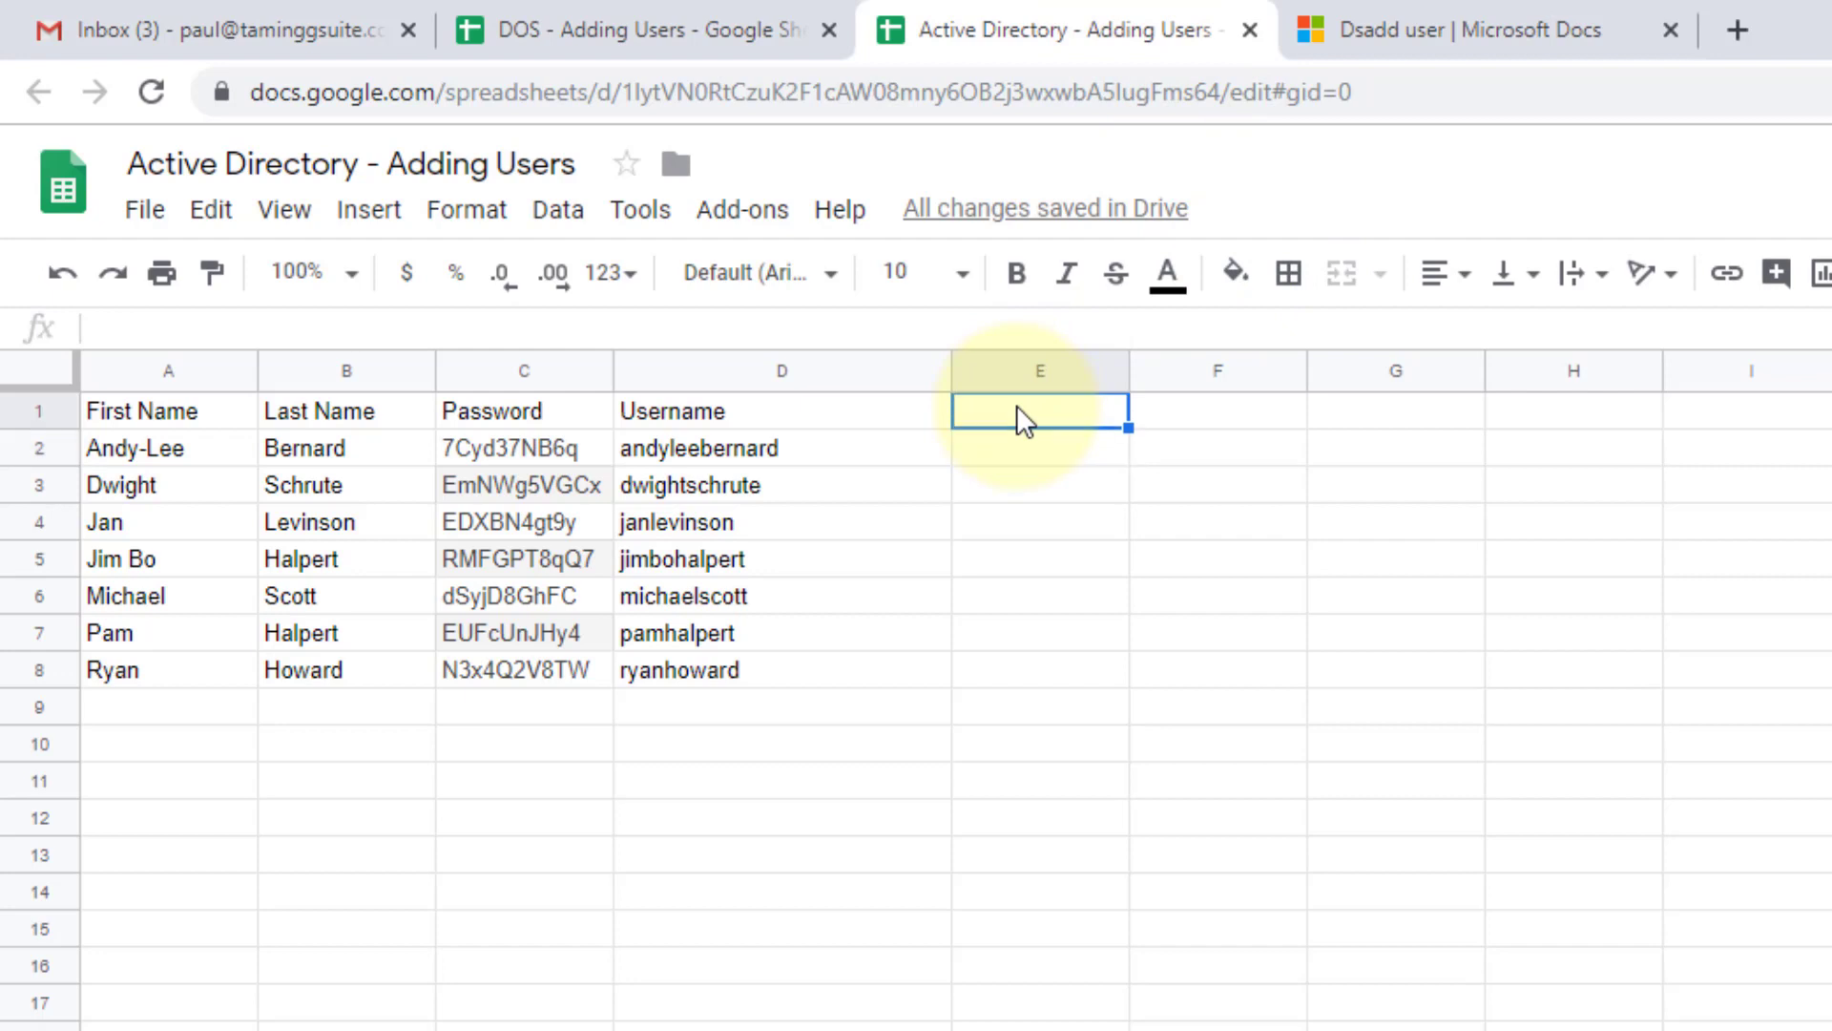
{"action": "type", "text": "Email"}
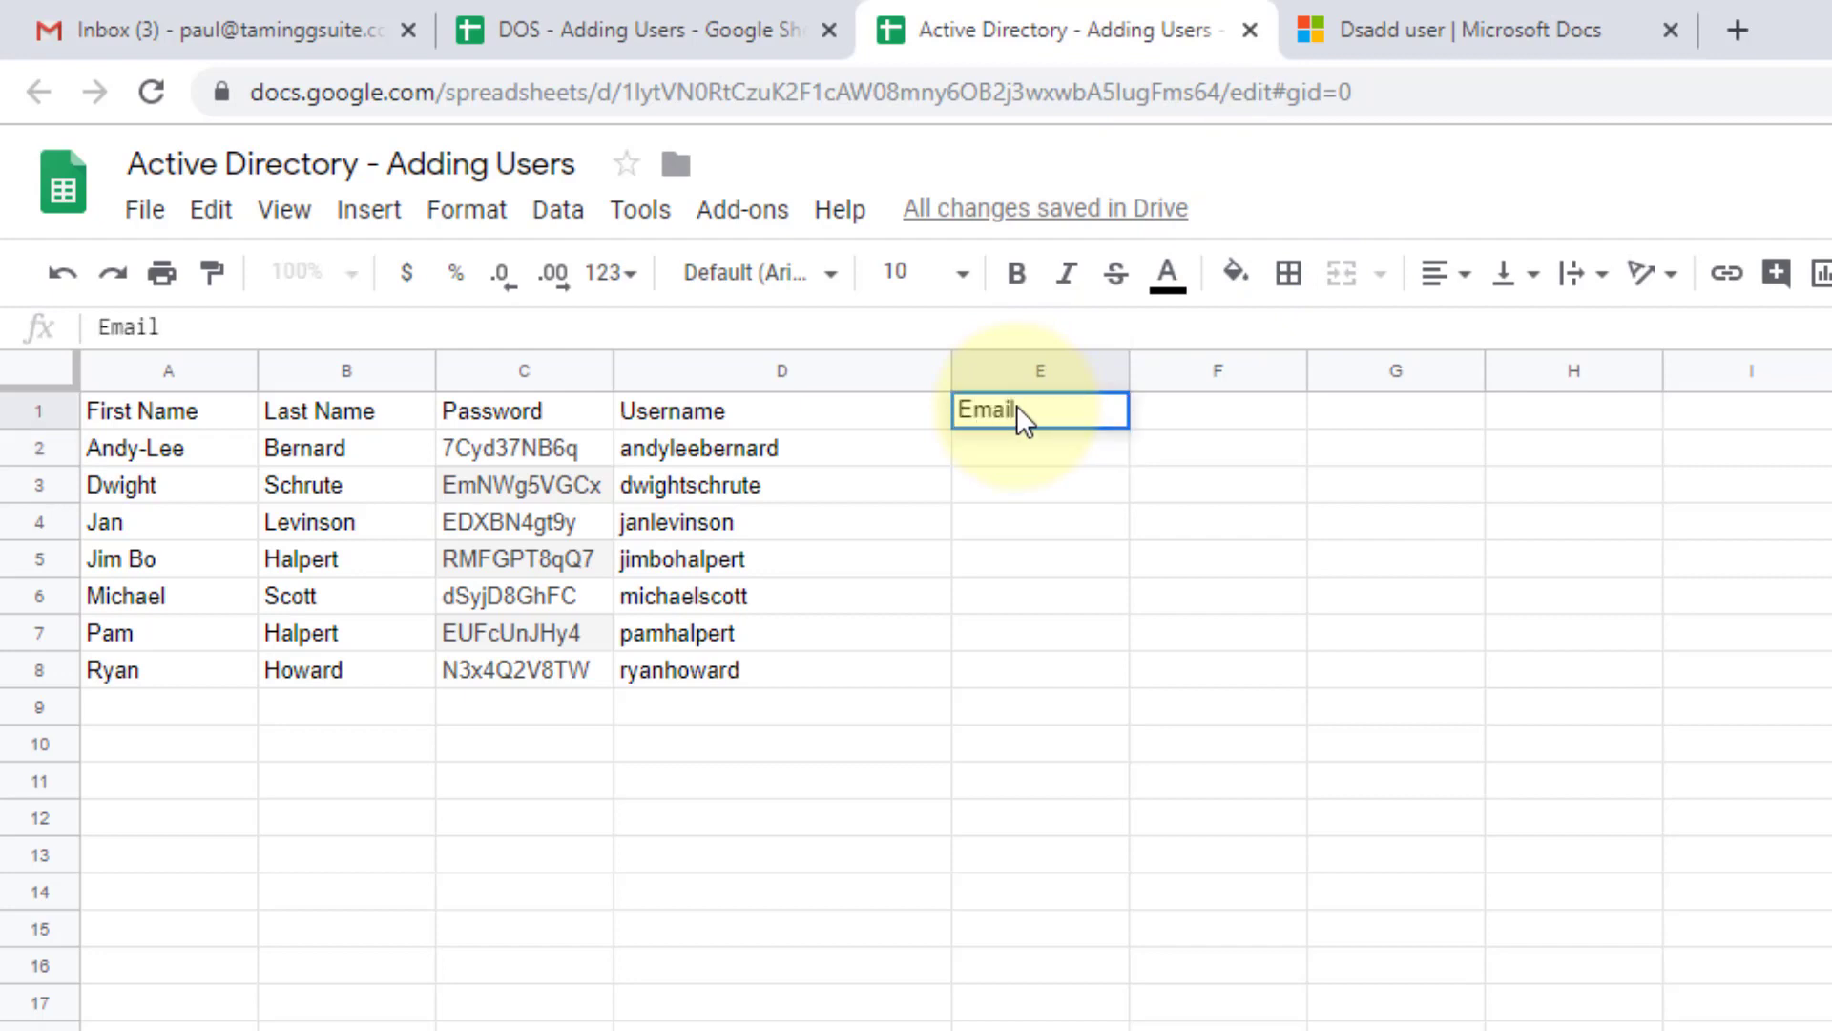
{"action": "key", "text": "Return"}
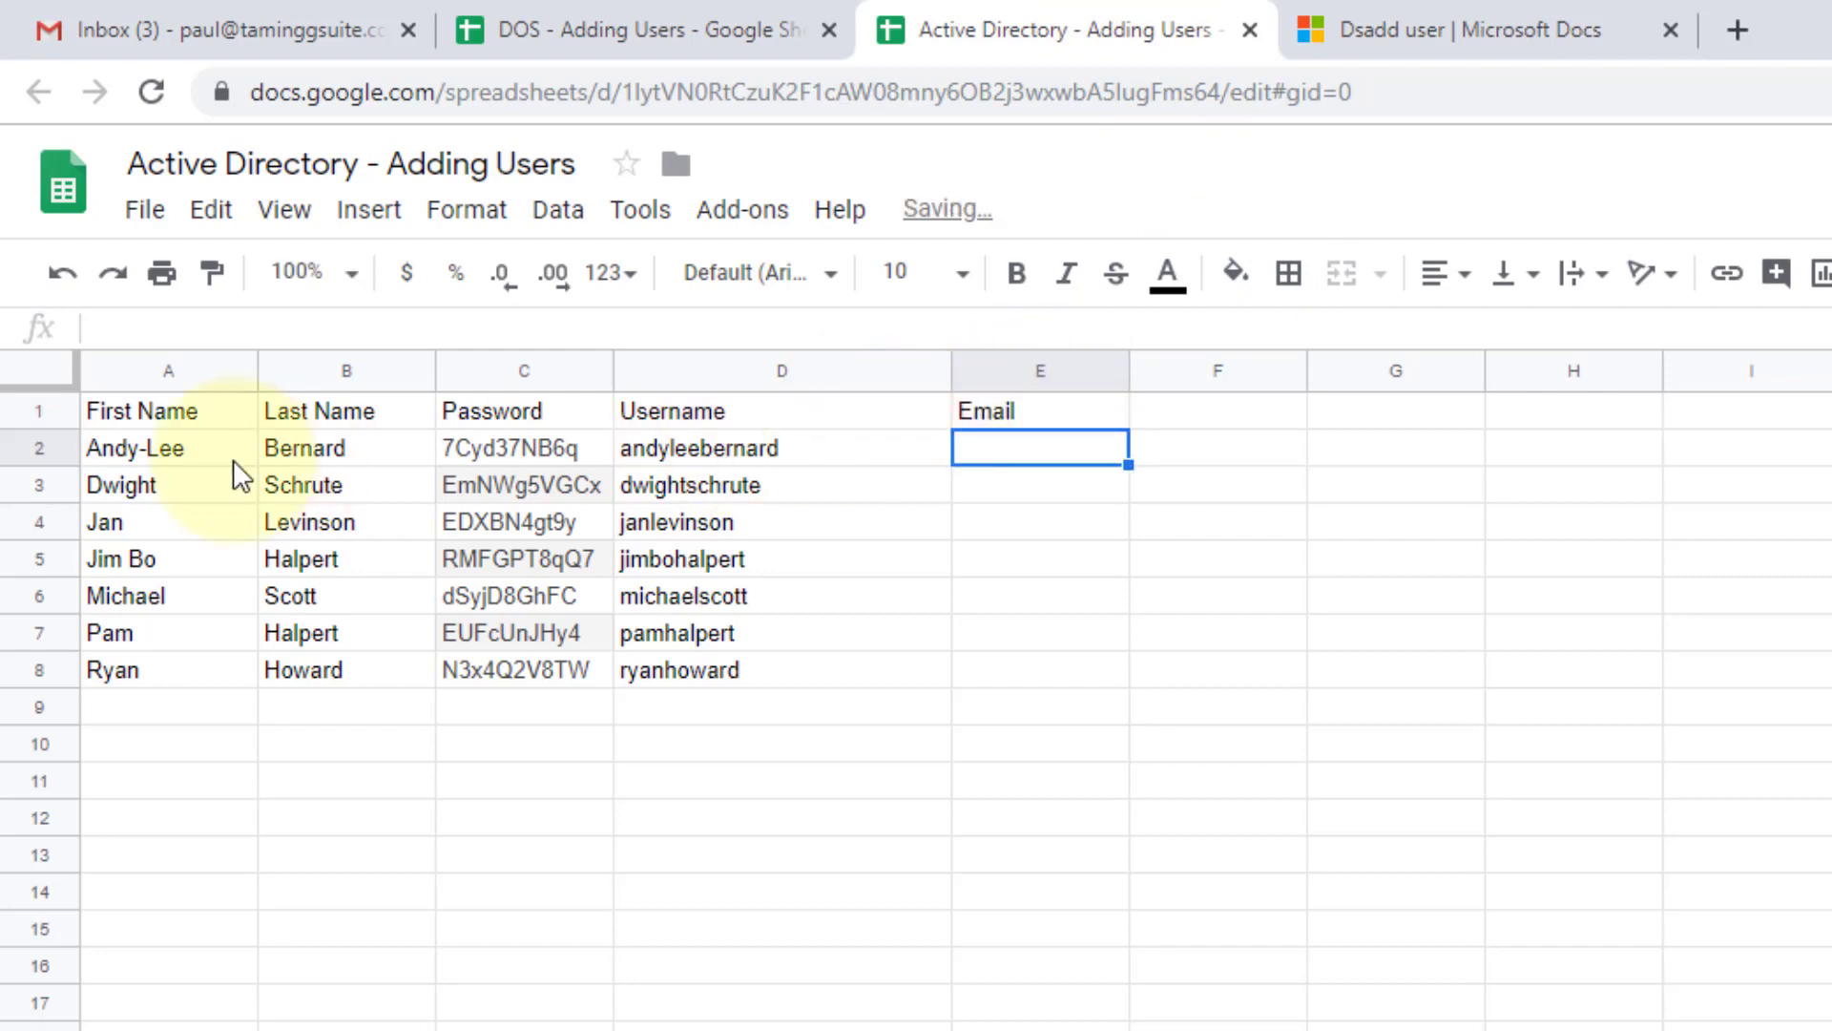
Insert eight blank rows above the user table in rows 1 to 8
{"action": "left_click_drag", "start_coordinate": [33, 410], "coordinate": [35, 661]}
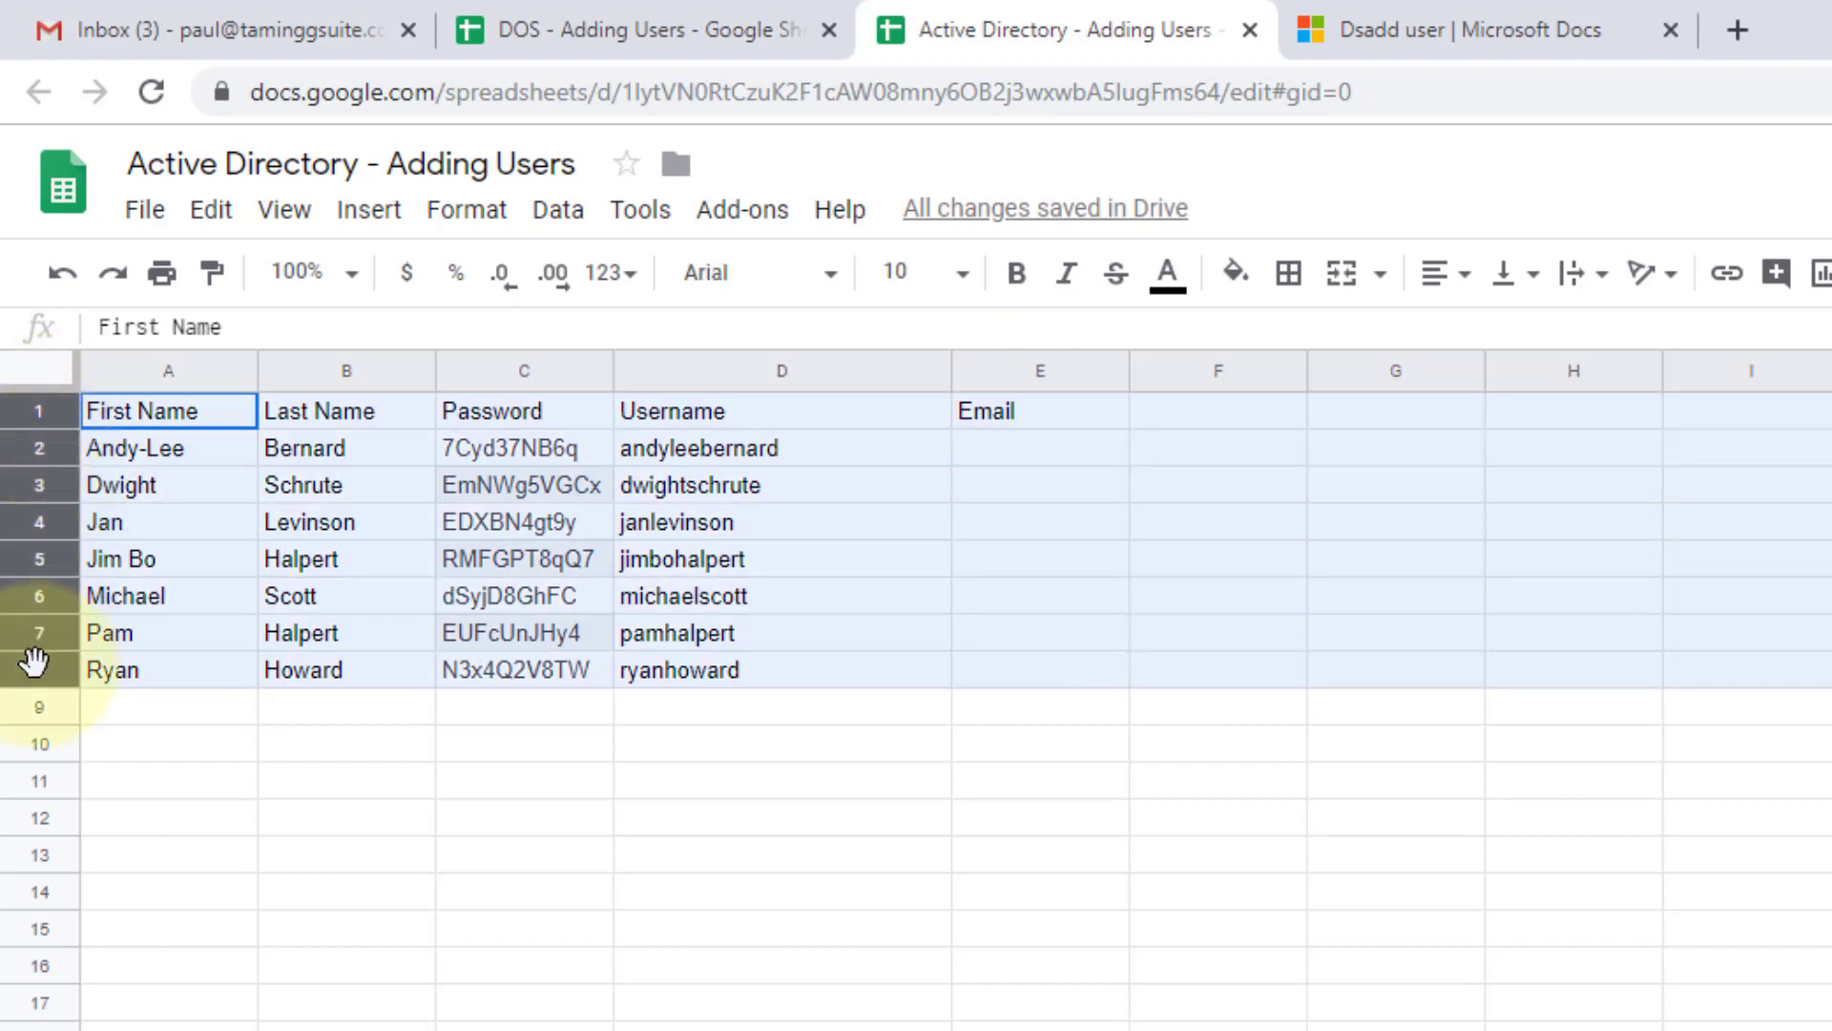
{"action": "right_click", "coordinate": [45, 566]}
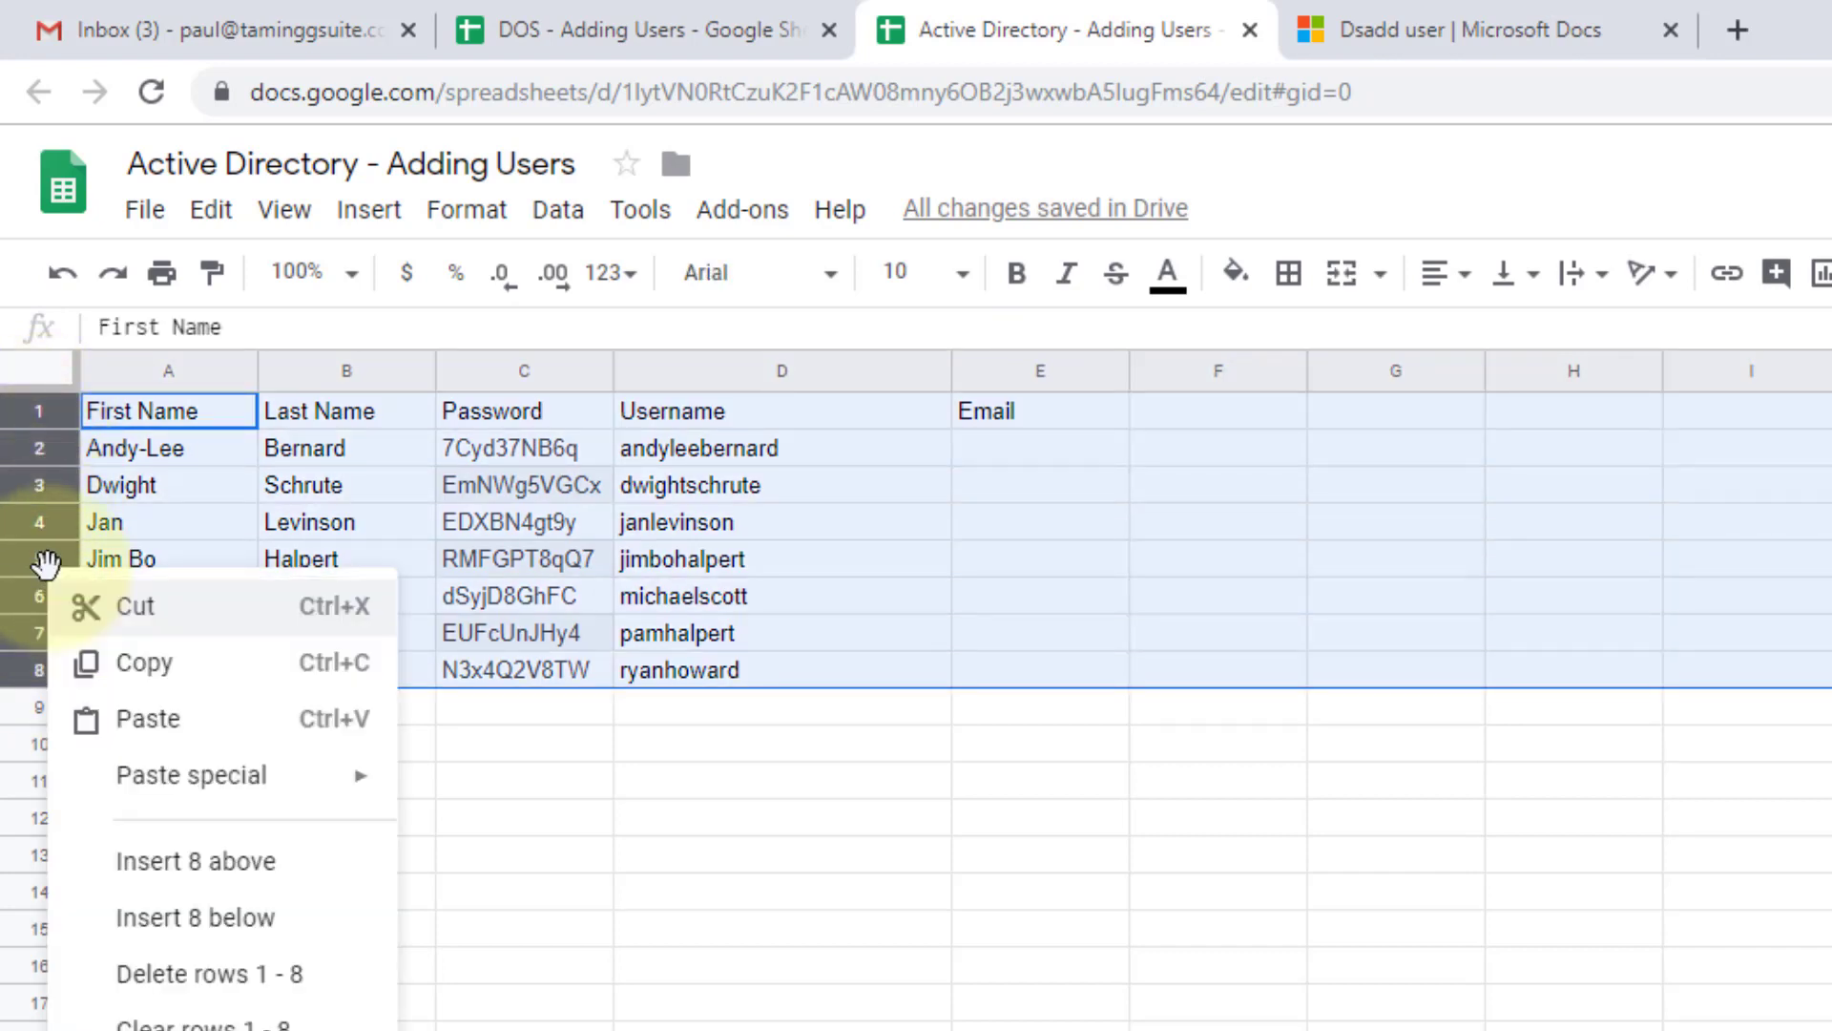
{"action": "left_click", "coordinate": [265, 873]}
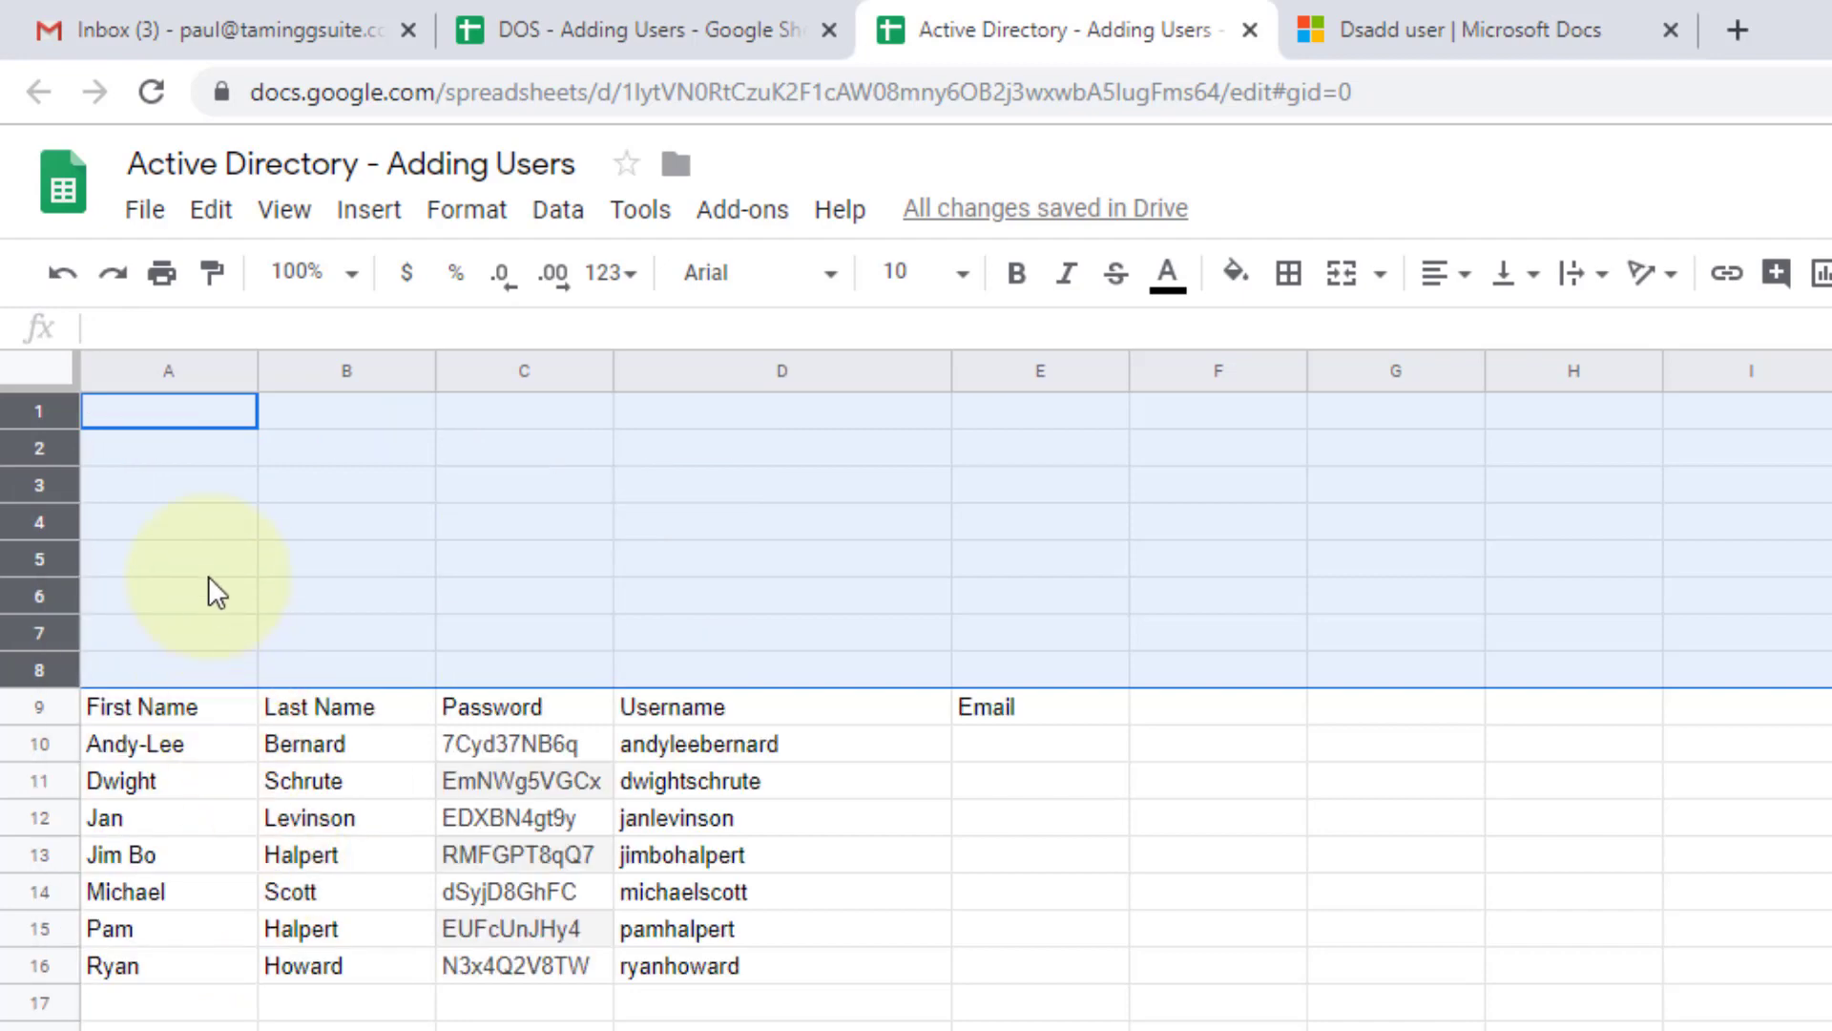
{"action": "left_click", "coordinate": [206, 491]}
After checking the layout in the DOS - Adding Users sheet, enter Variables in A1 and Domain 1, Domain 2 and Full Domain in A3:A5
{"action": "left_click", "coordinate": [583, 29]}
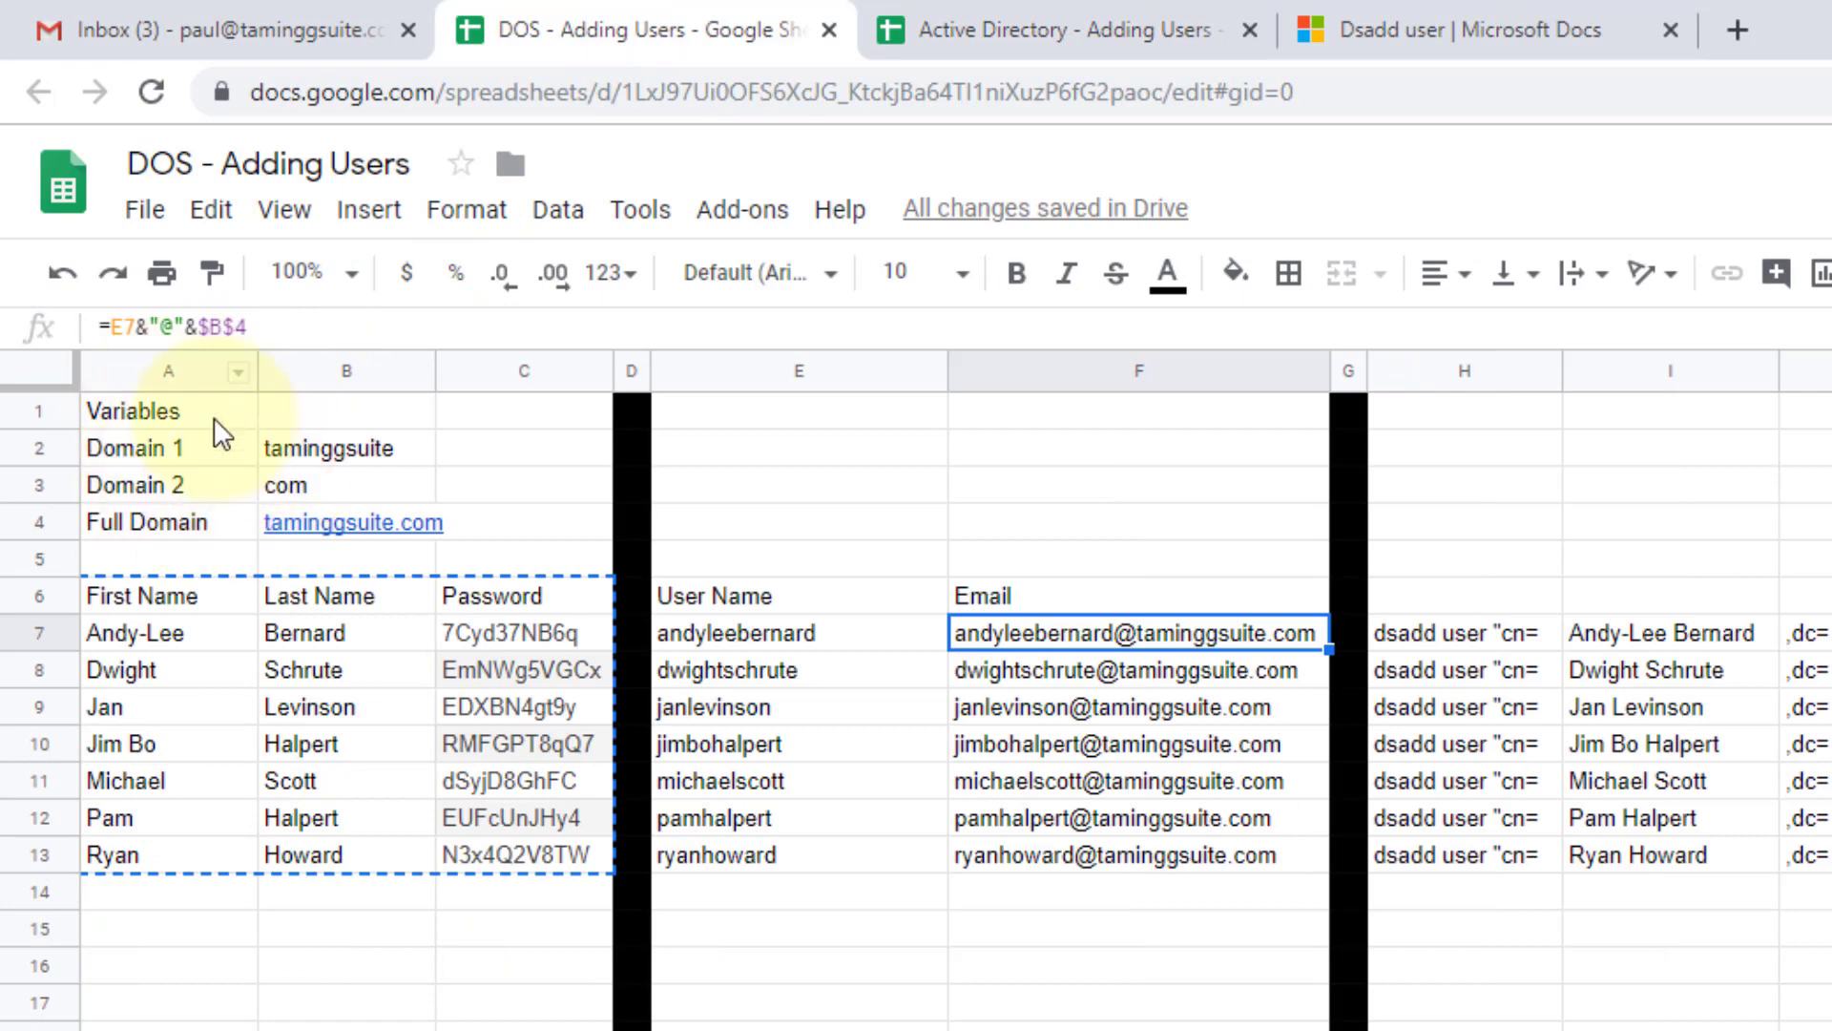
{"action": "left_click", "coordinate": [1032, 27]}
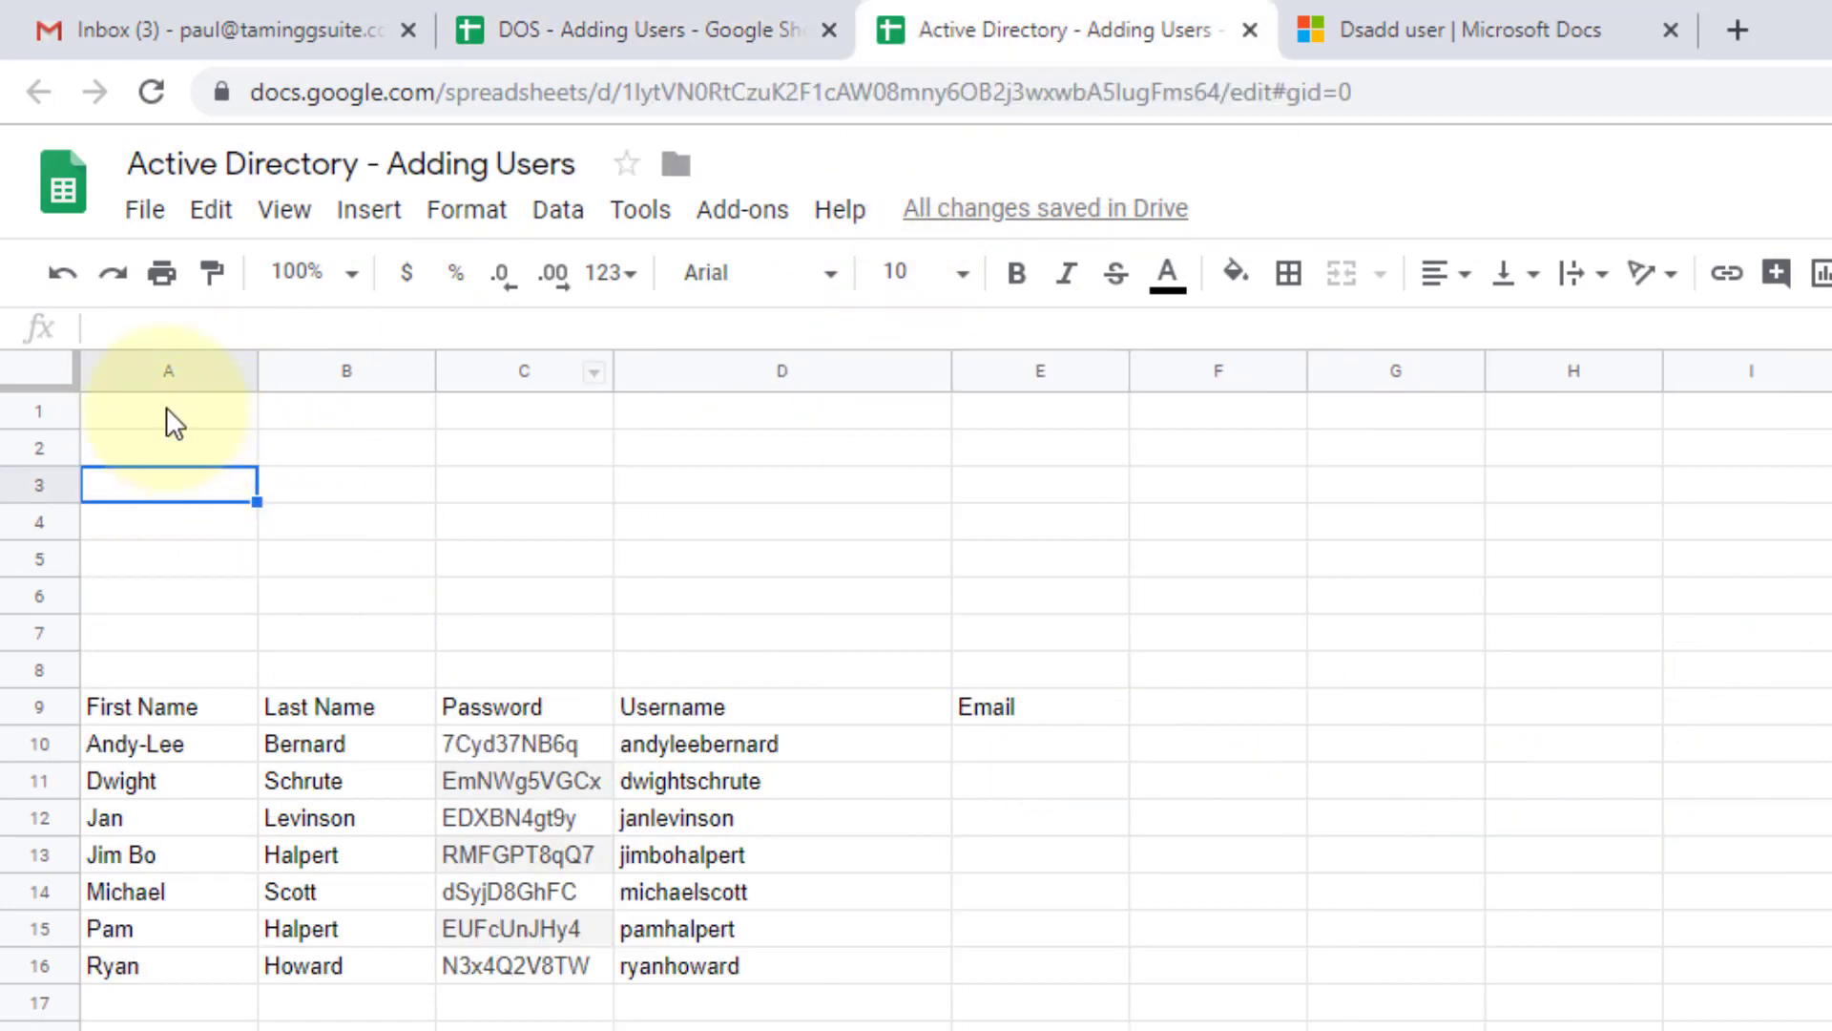
{"action": "left_click", "coordinate": [166, 409]}
{"action": "type", "text": "Variables"}
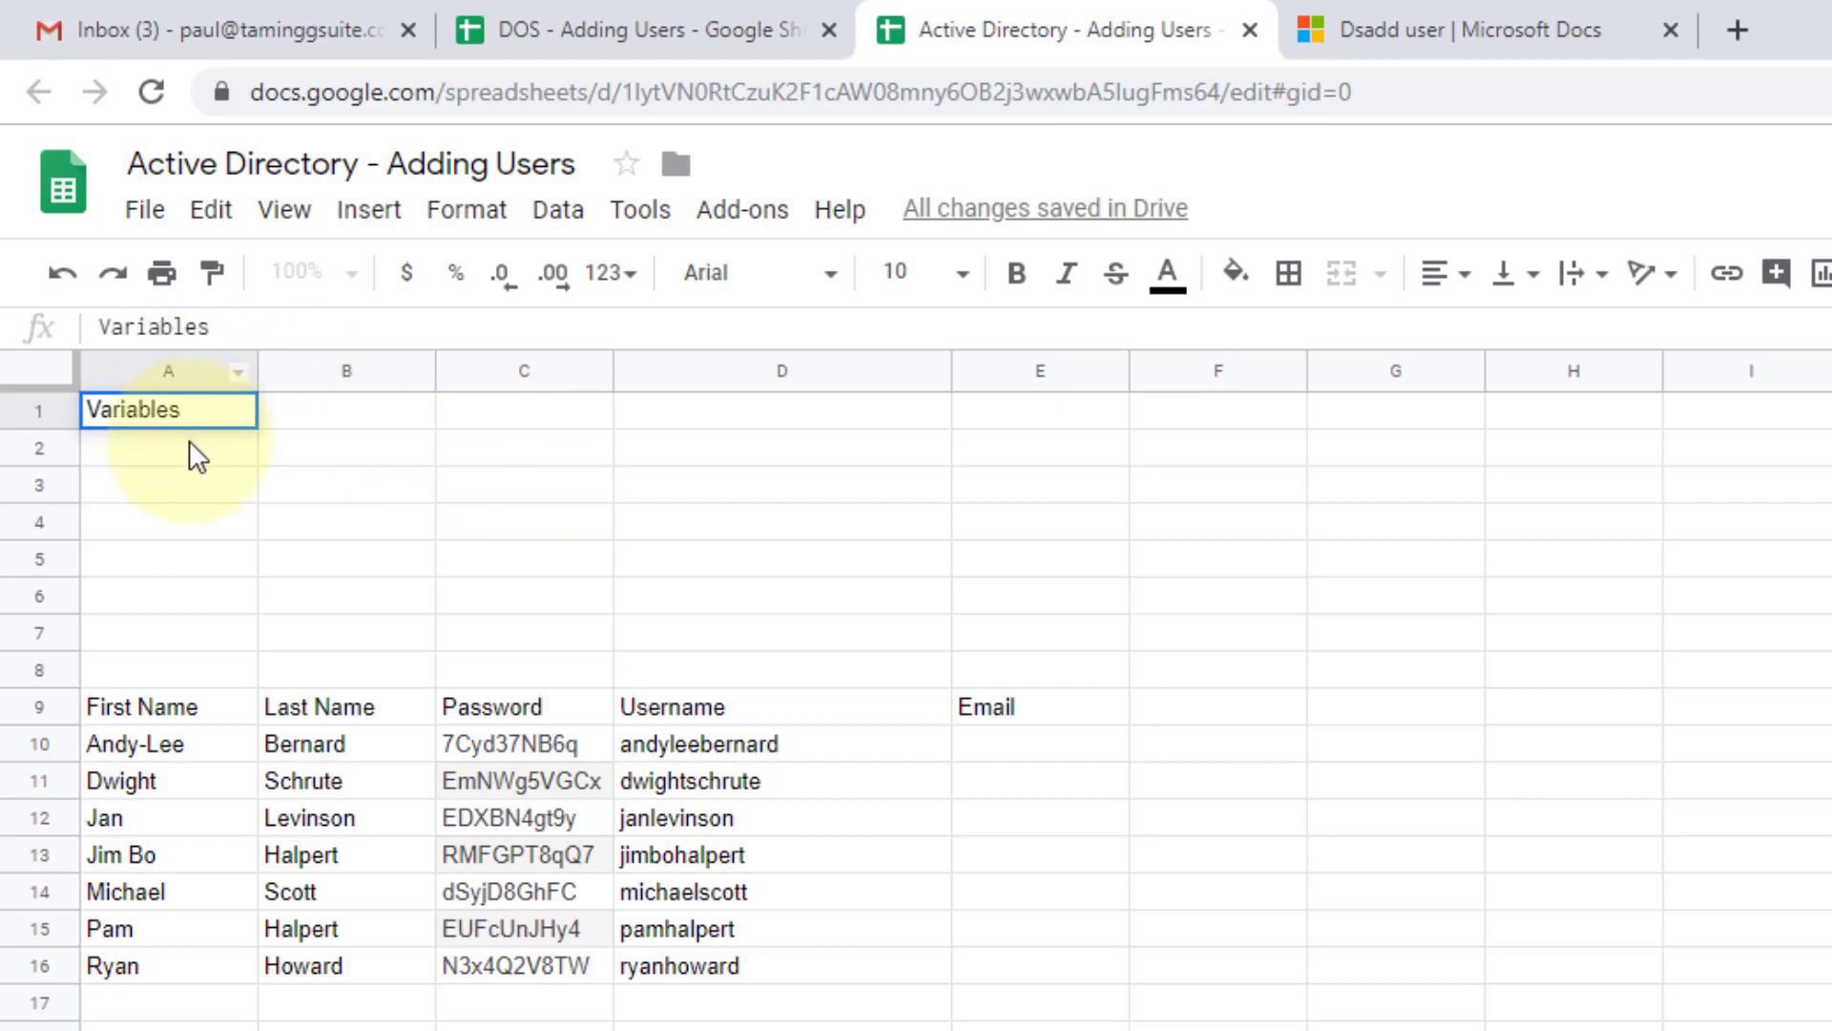
{"action": "left_click", "coordinate": [175, 489]}
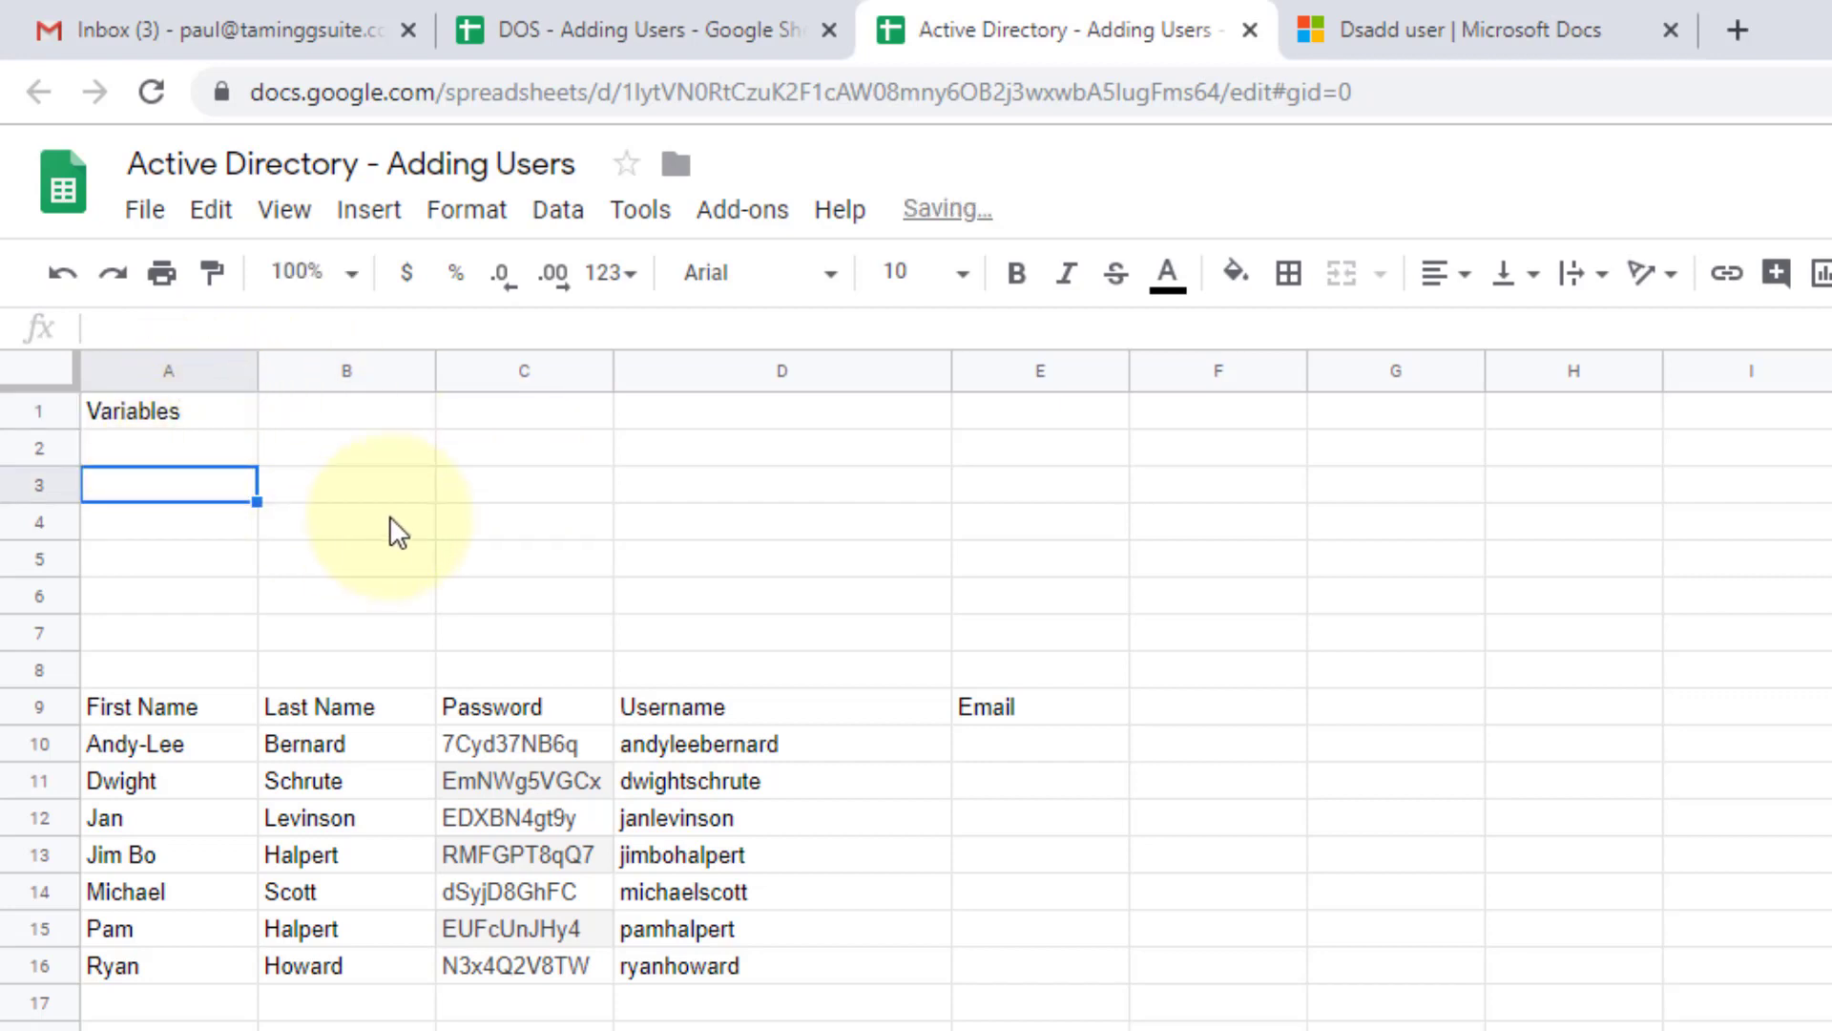
{"action": "type", "text": "Domain 1"}
{"action": "key", "text": "Tab"}
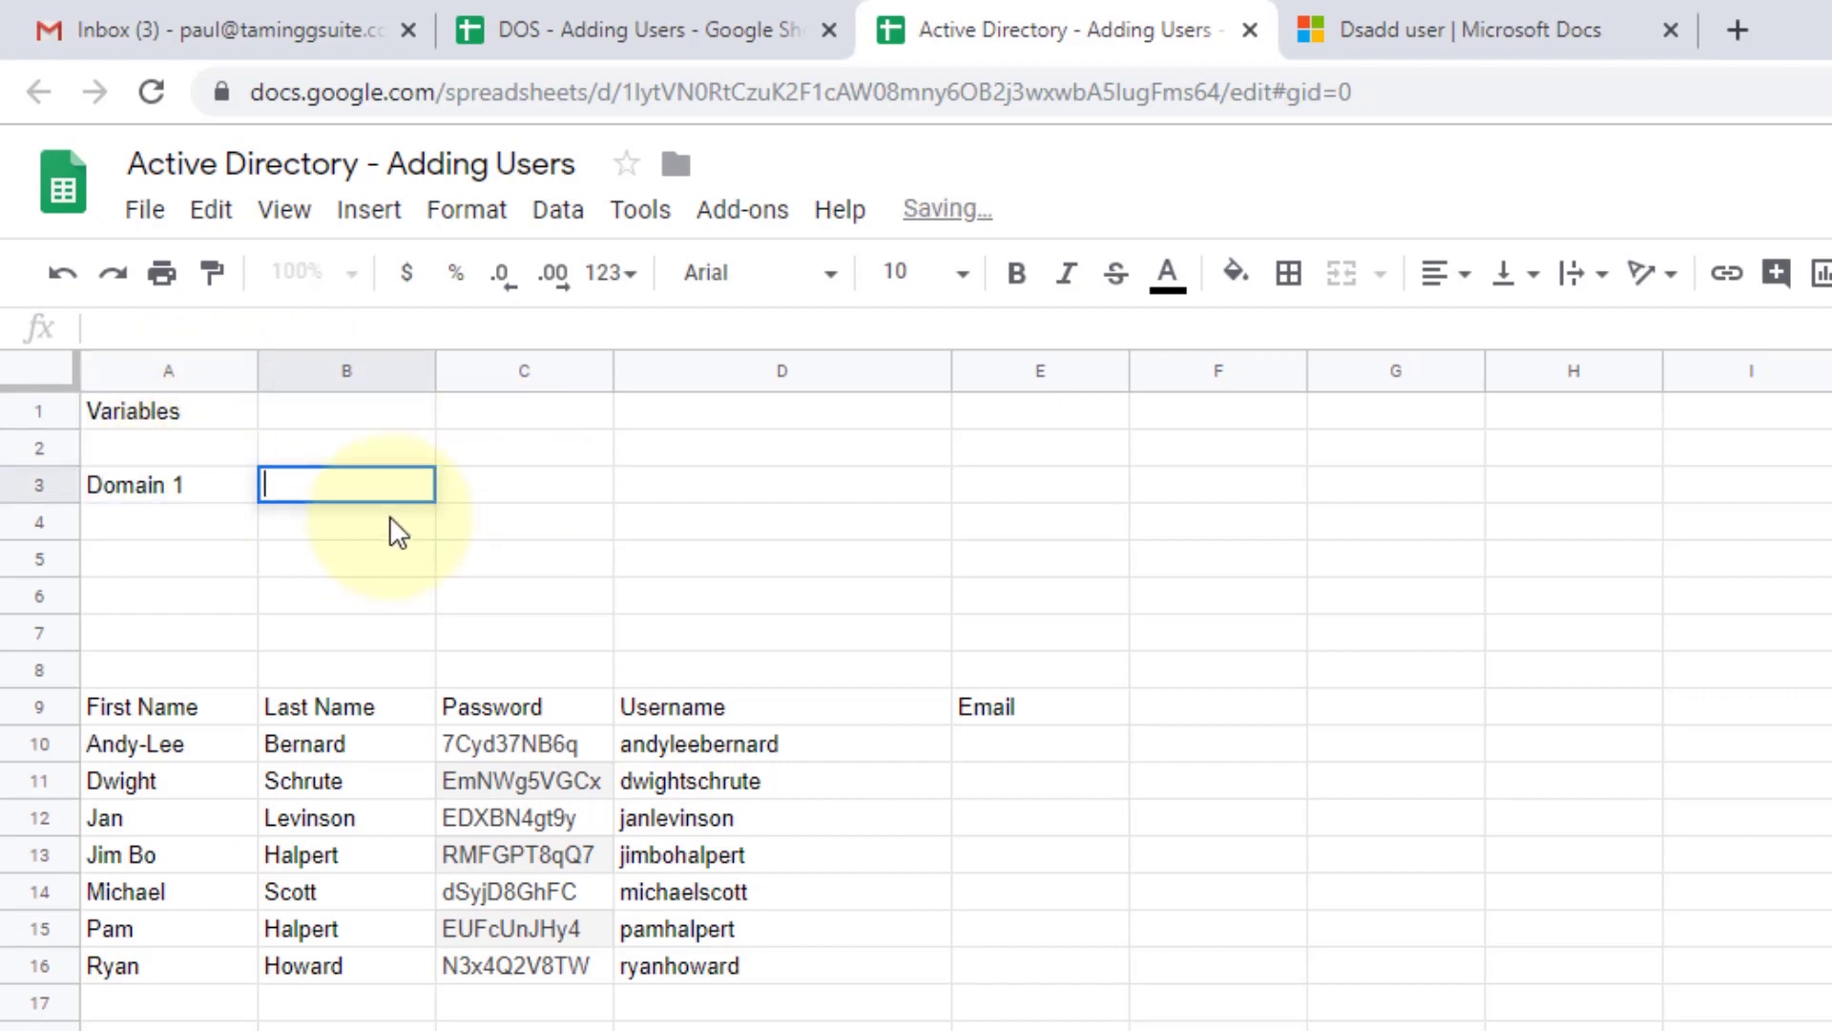
{"action": "left_click", "coordinate": [196, 525]}
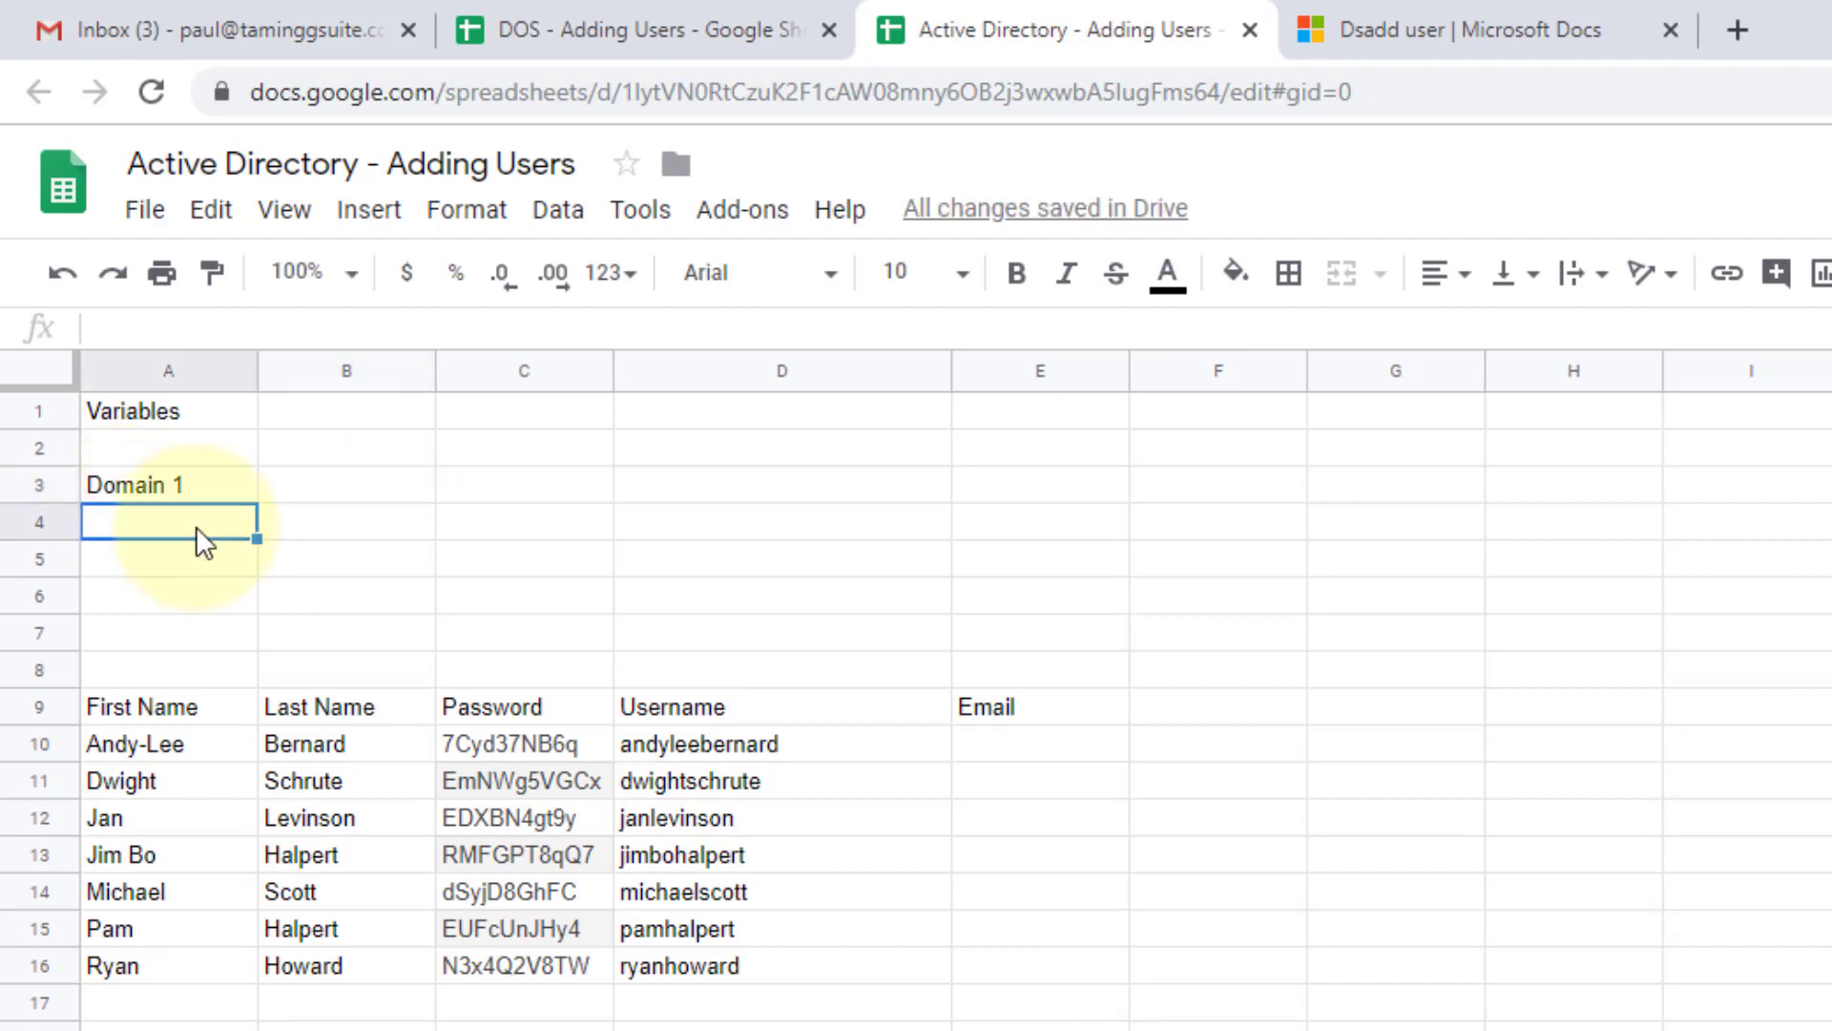
{"action": "type", "text": "Domain 2"}
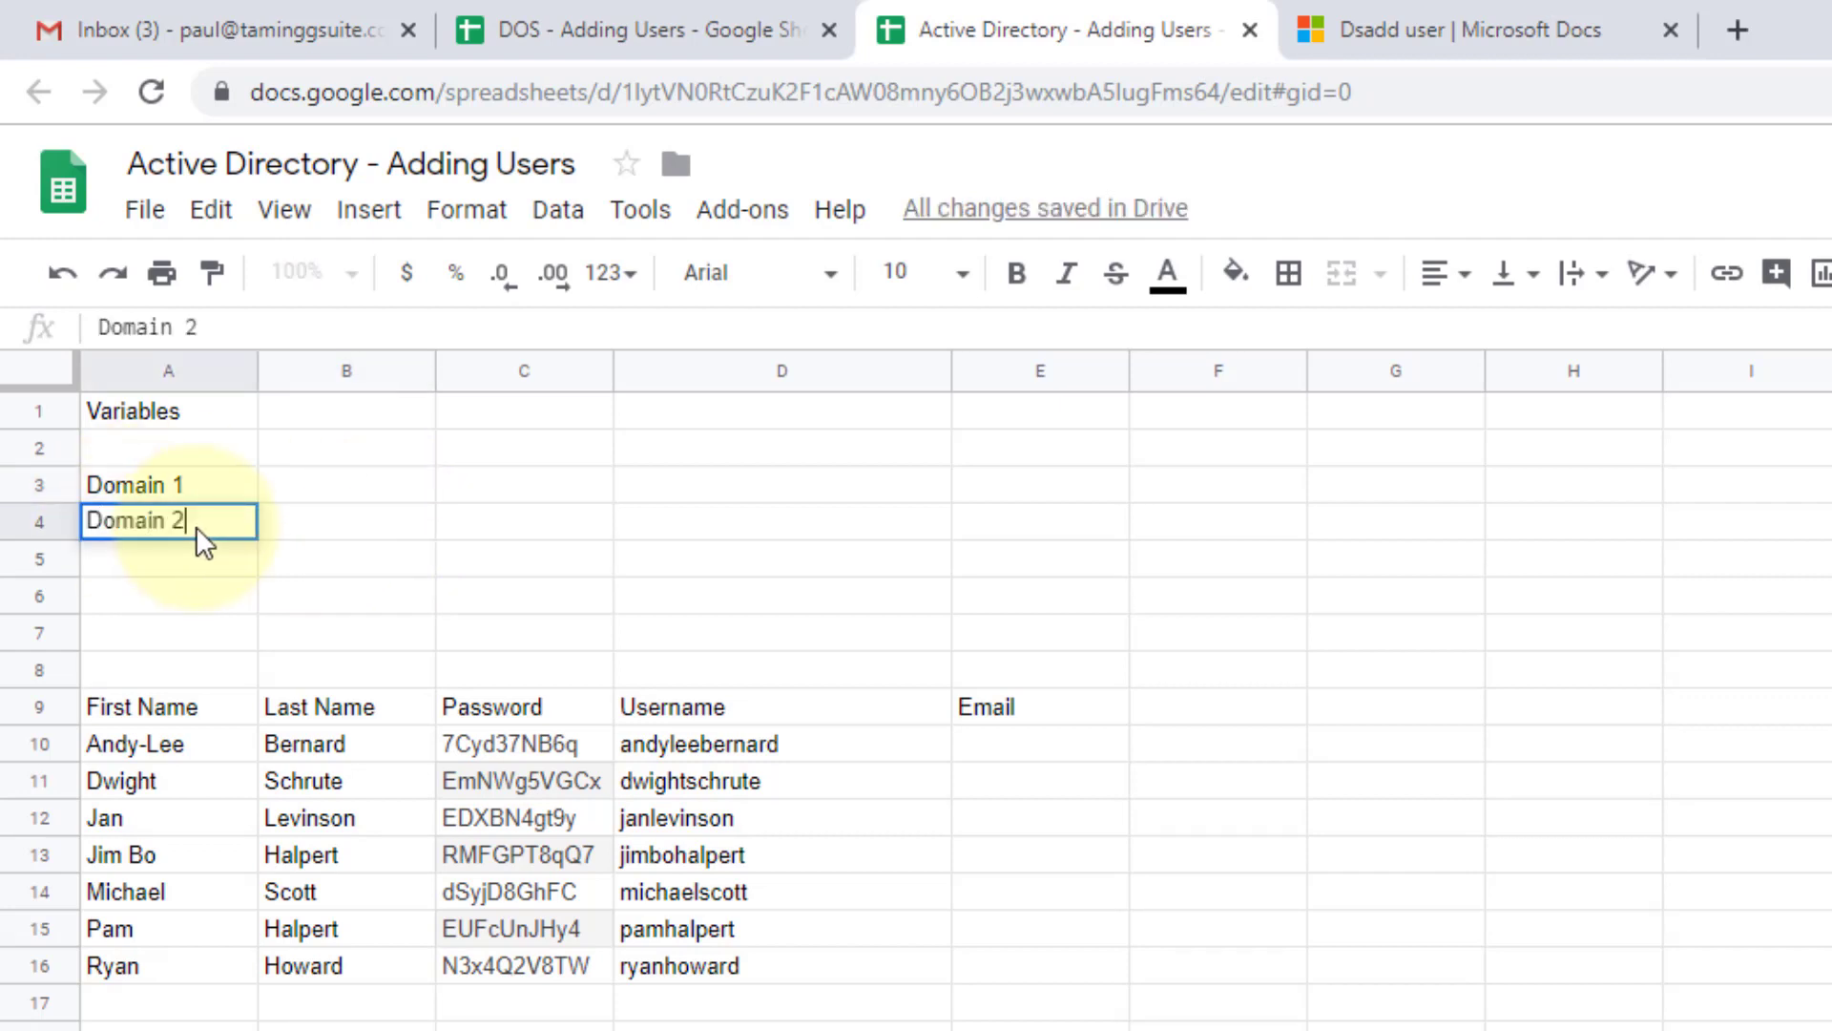
{"action": "key", "text": "Return"}
{"action": "type", "text": "Full Doma"}
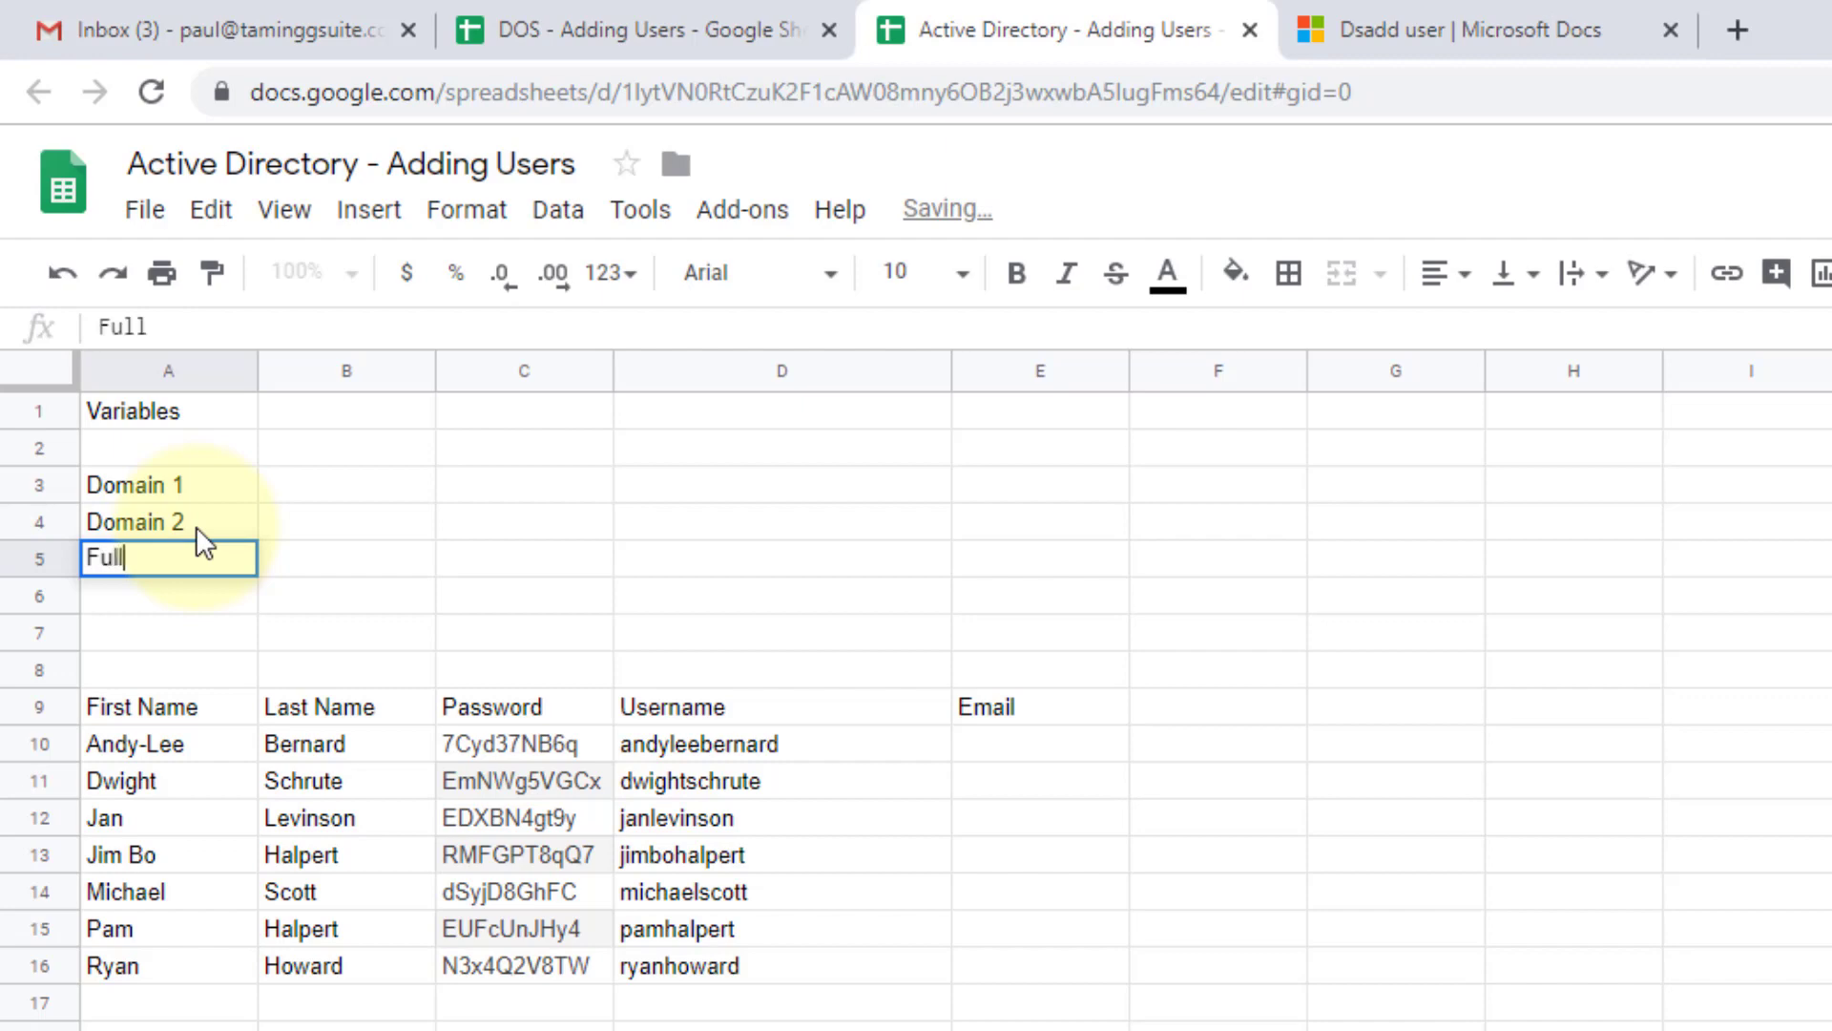
{"action": "type", "text": "in"}
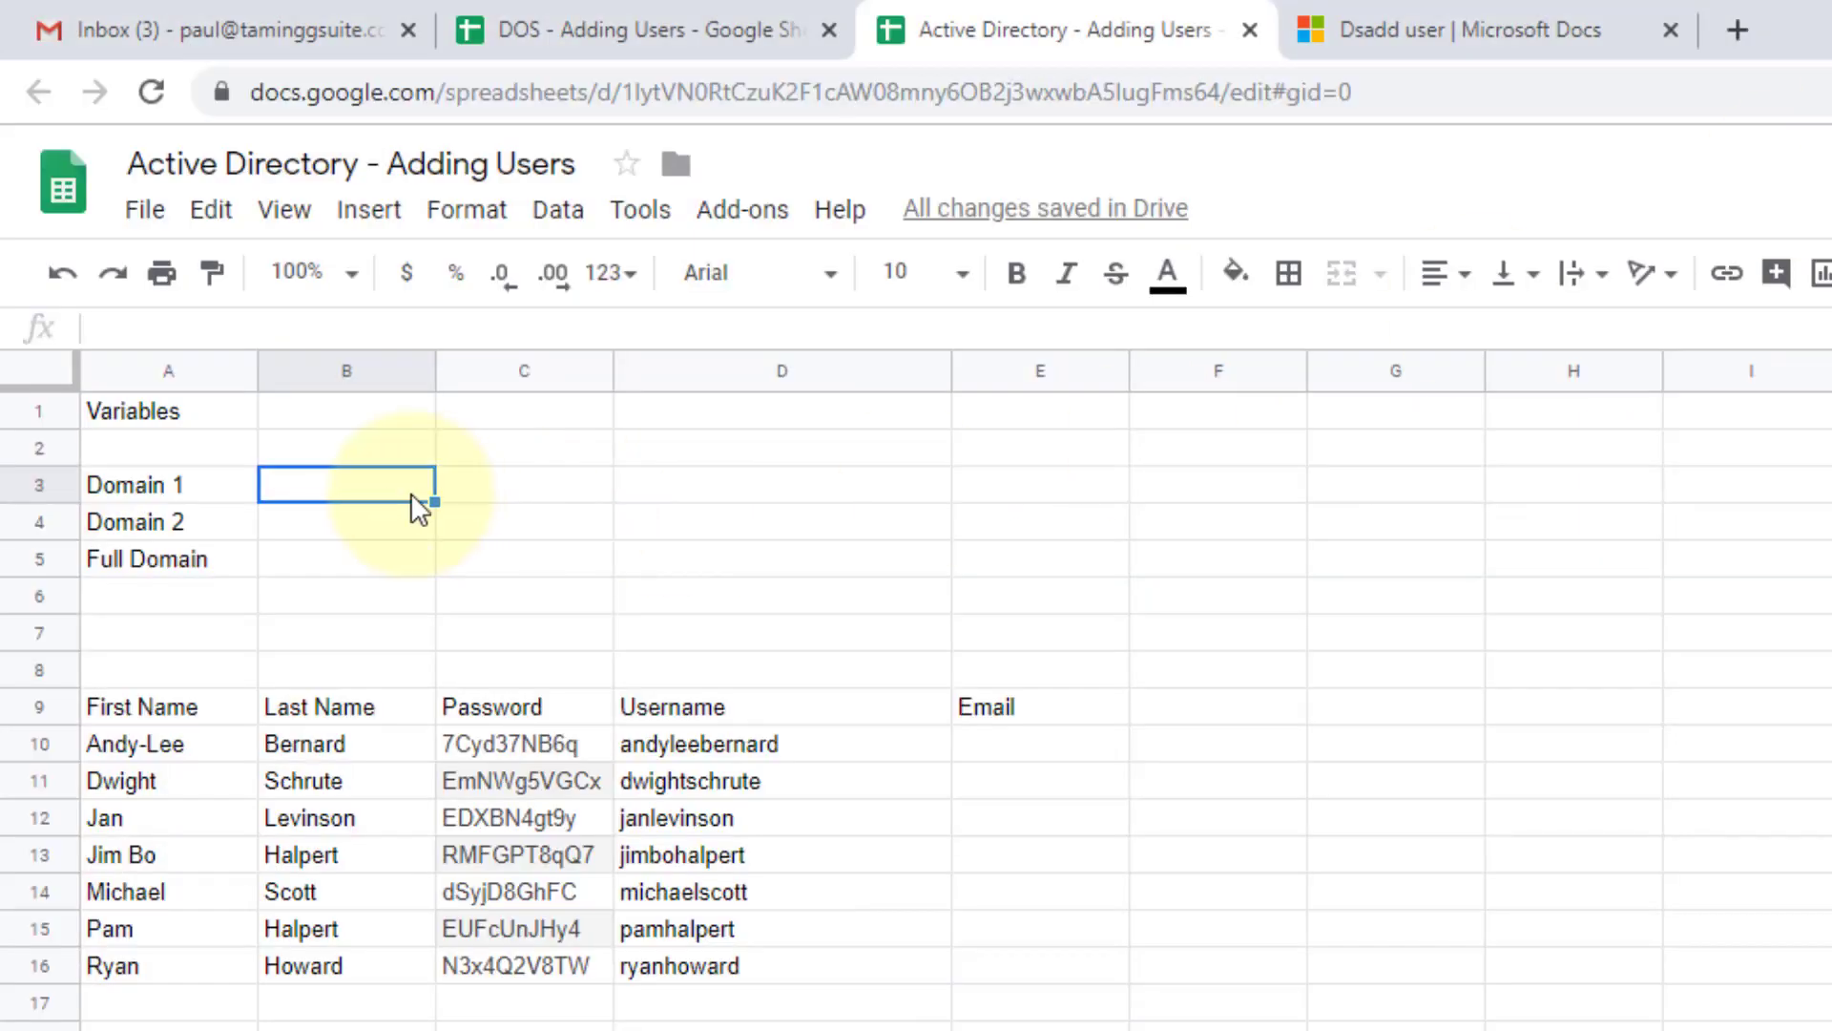
Set Domain 1 in B3 to taminggsuite and Domain 2 in B4 to com
{"action": "type", "text": "ta"}
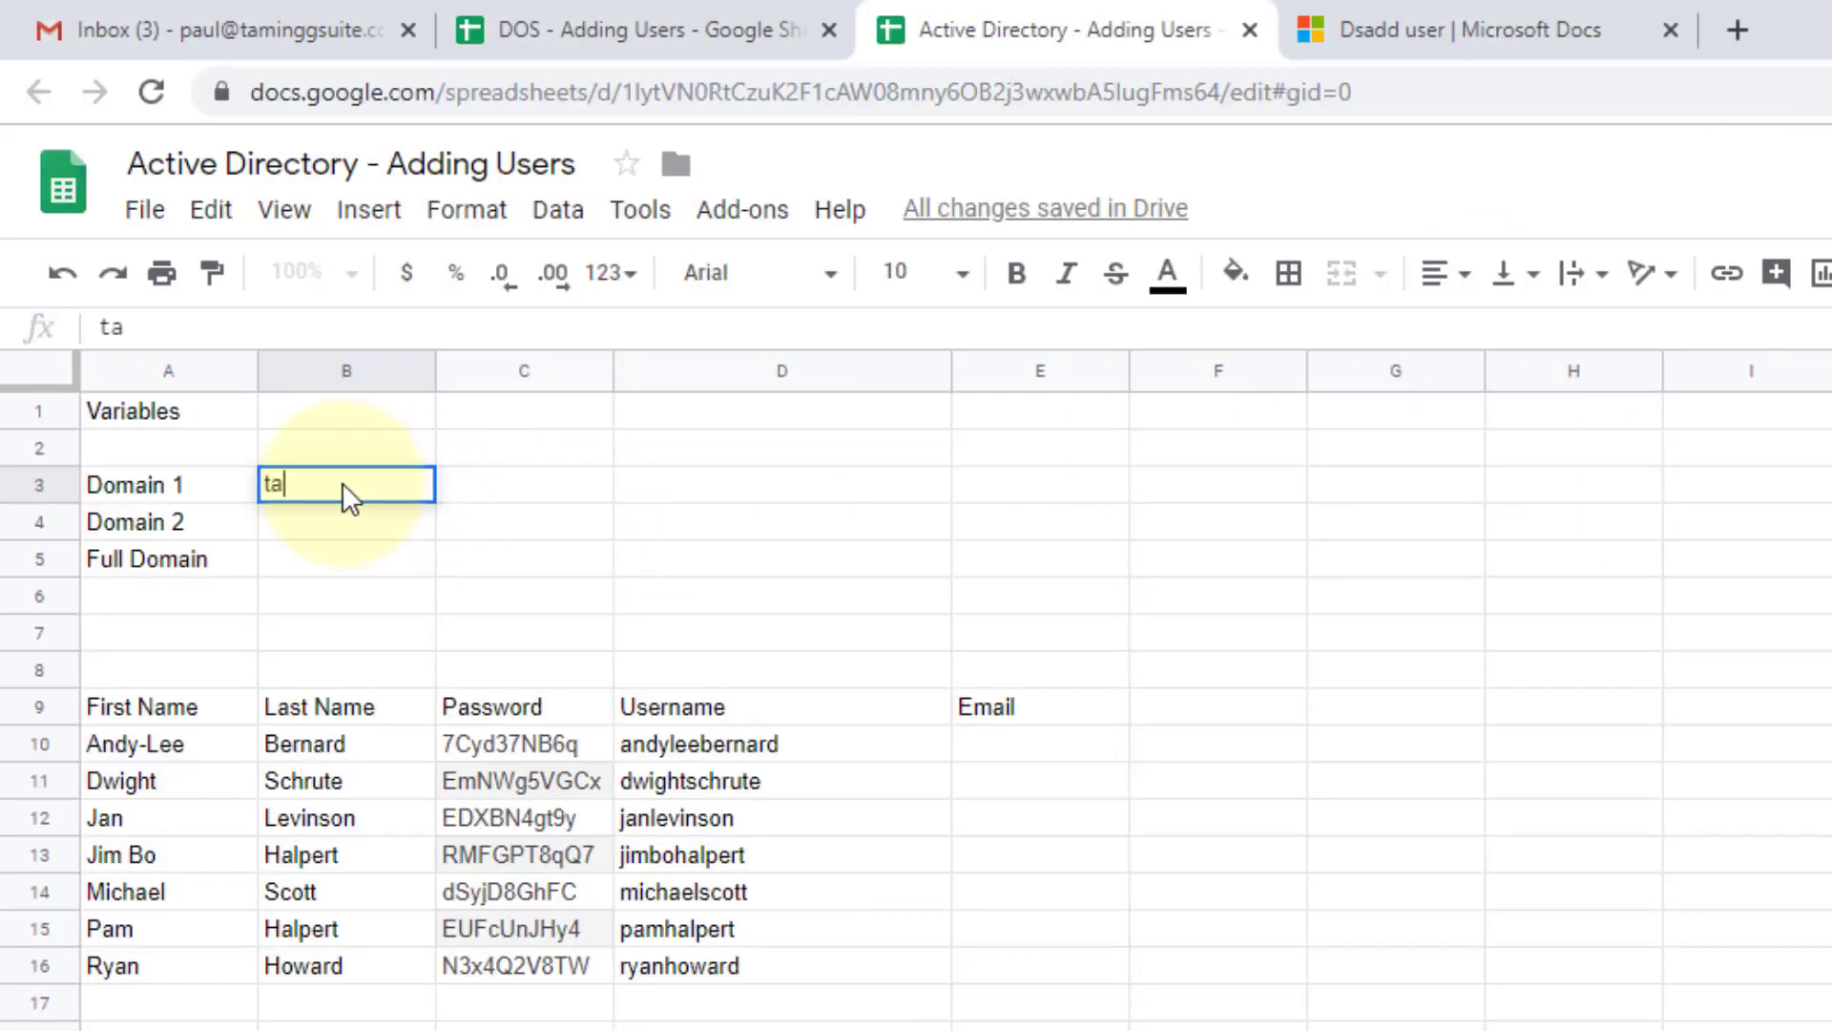
{"action": "type", "text": "minggsuite"}
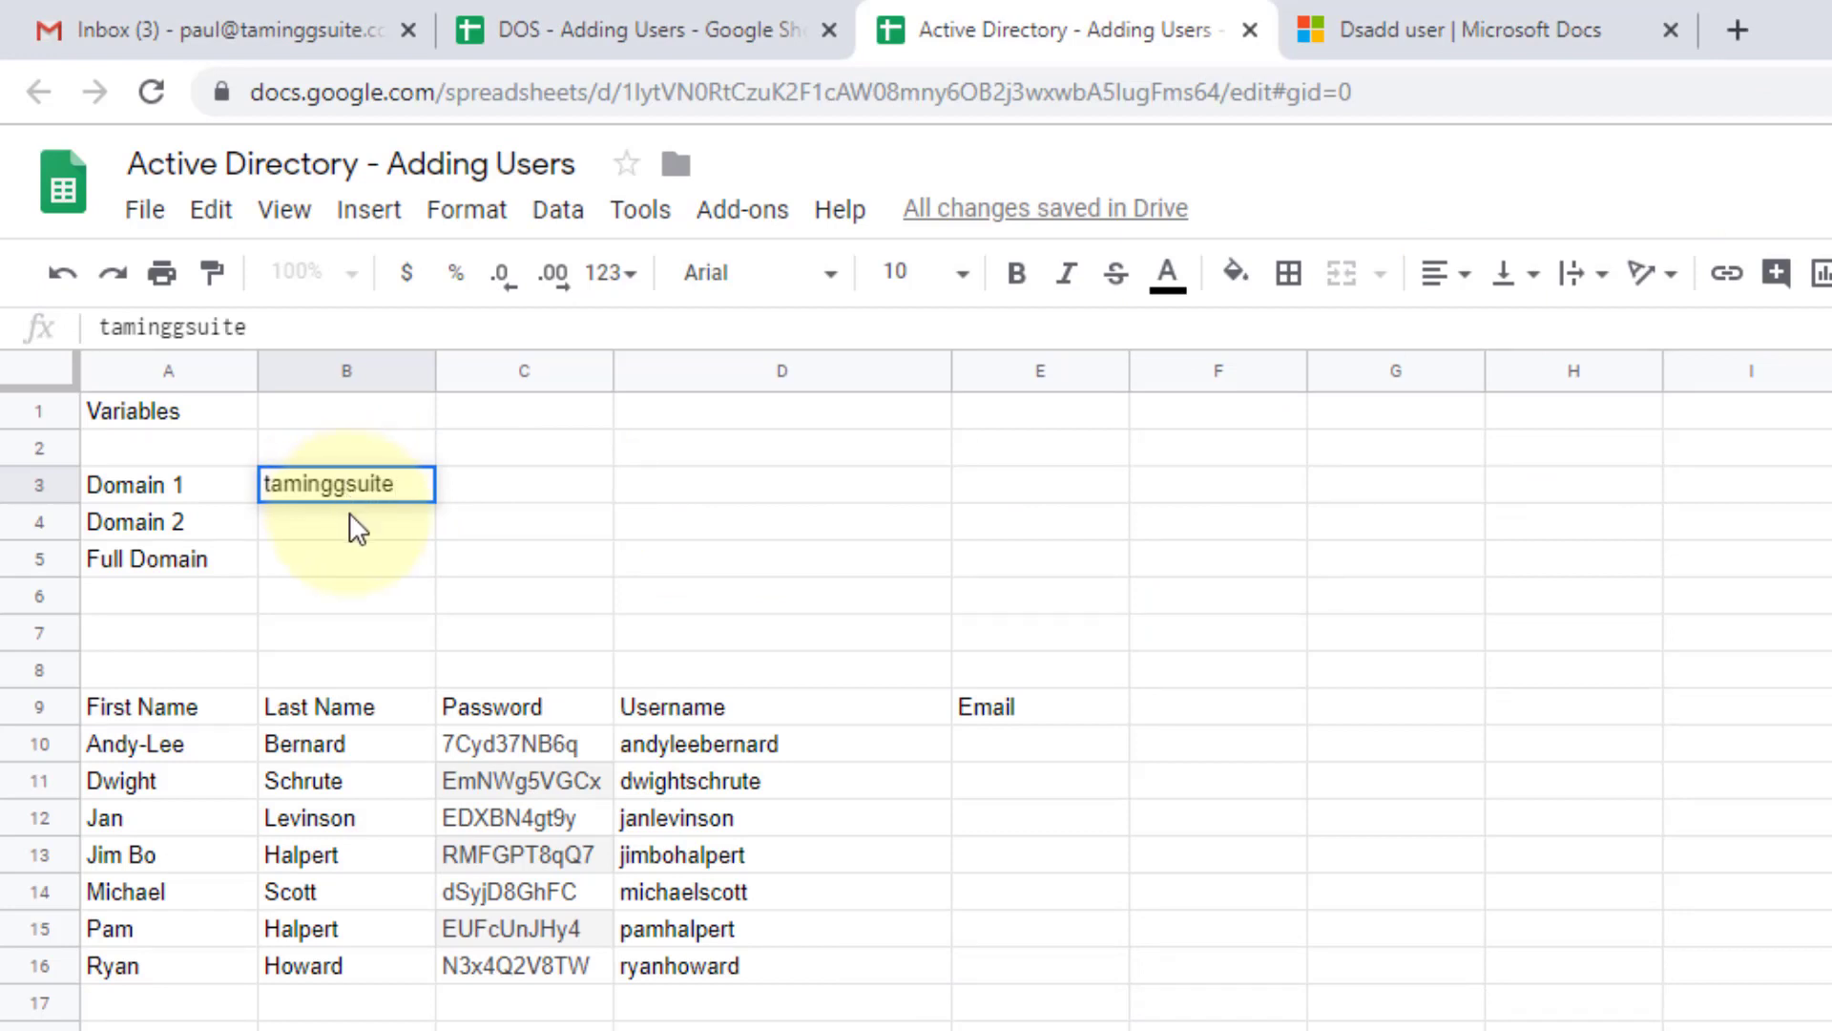
{"action": "left_click", "coordinate": [352, 523]}
{"action": "type", "text": "com"}
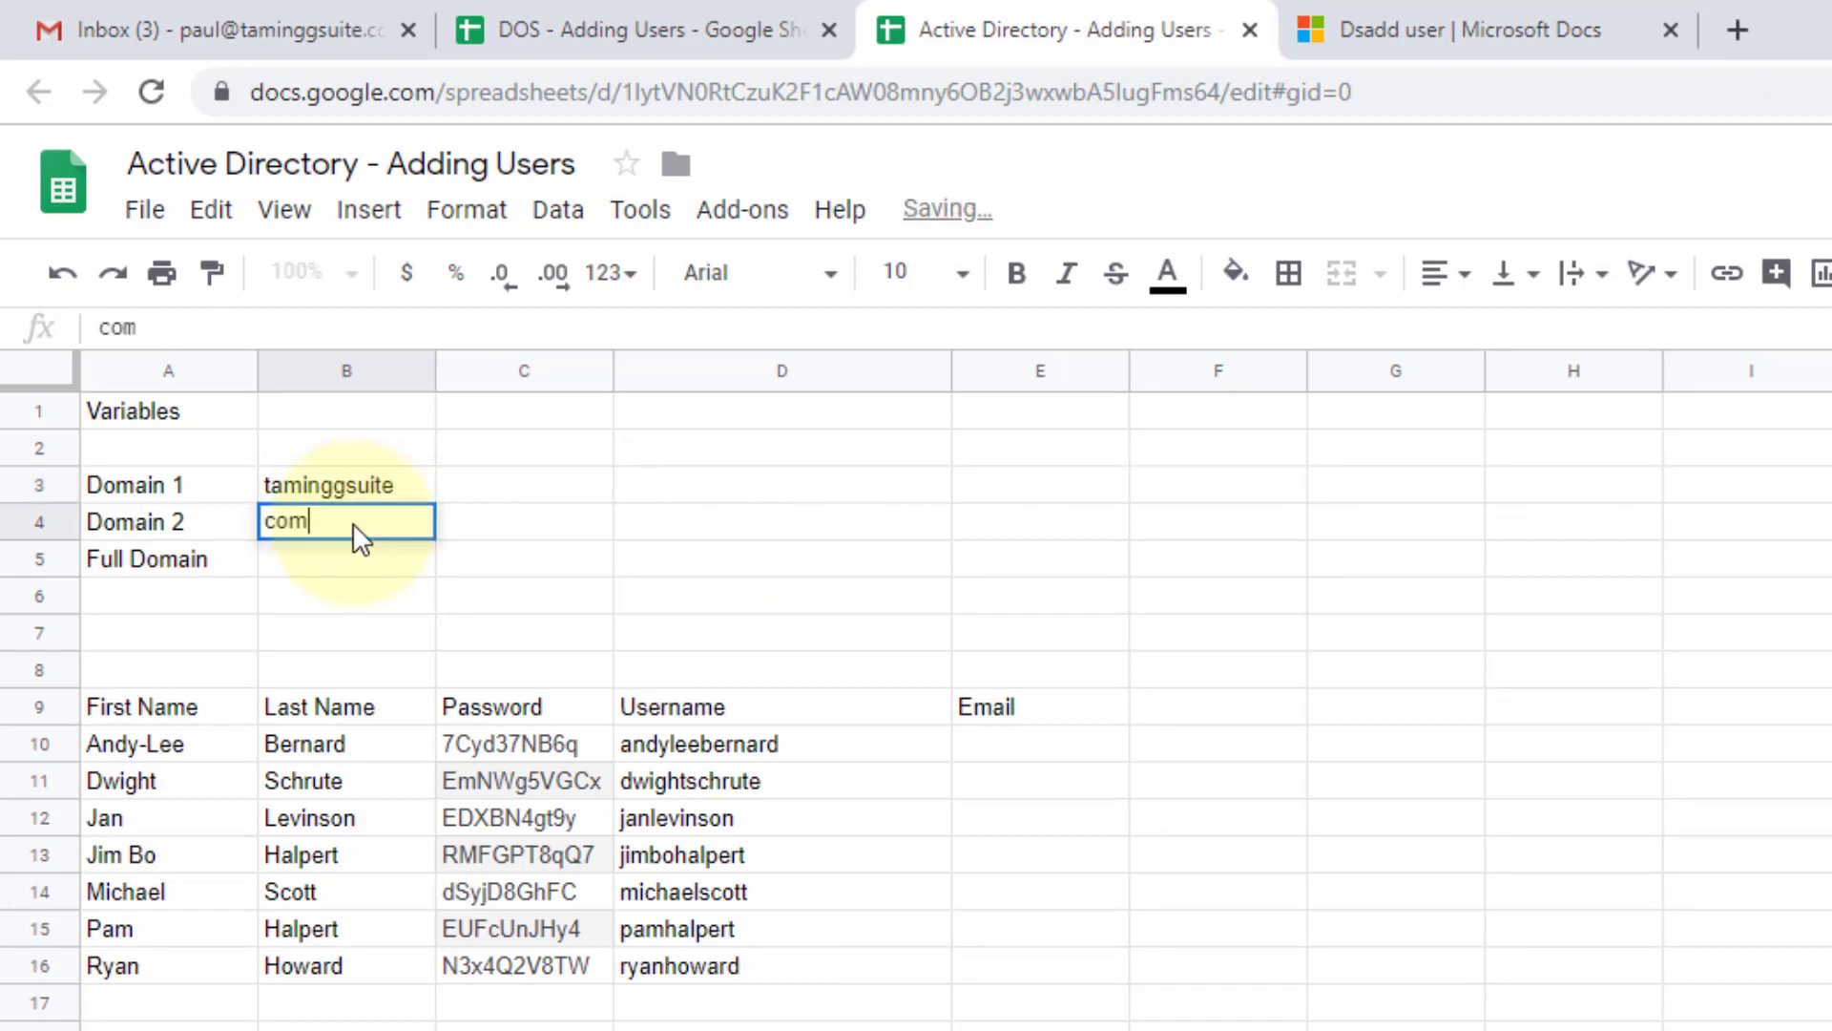
Build the full domain in B5 with the formula =B3&"."&B4
{"action": "left_click", "coordinate": [331, 561]}
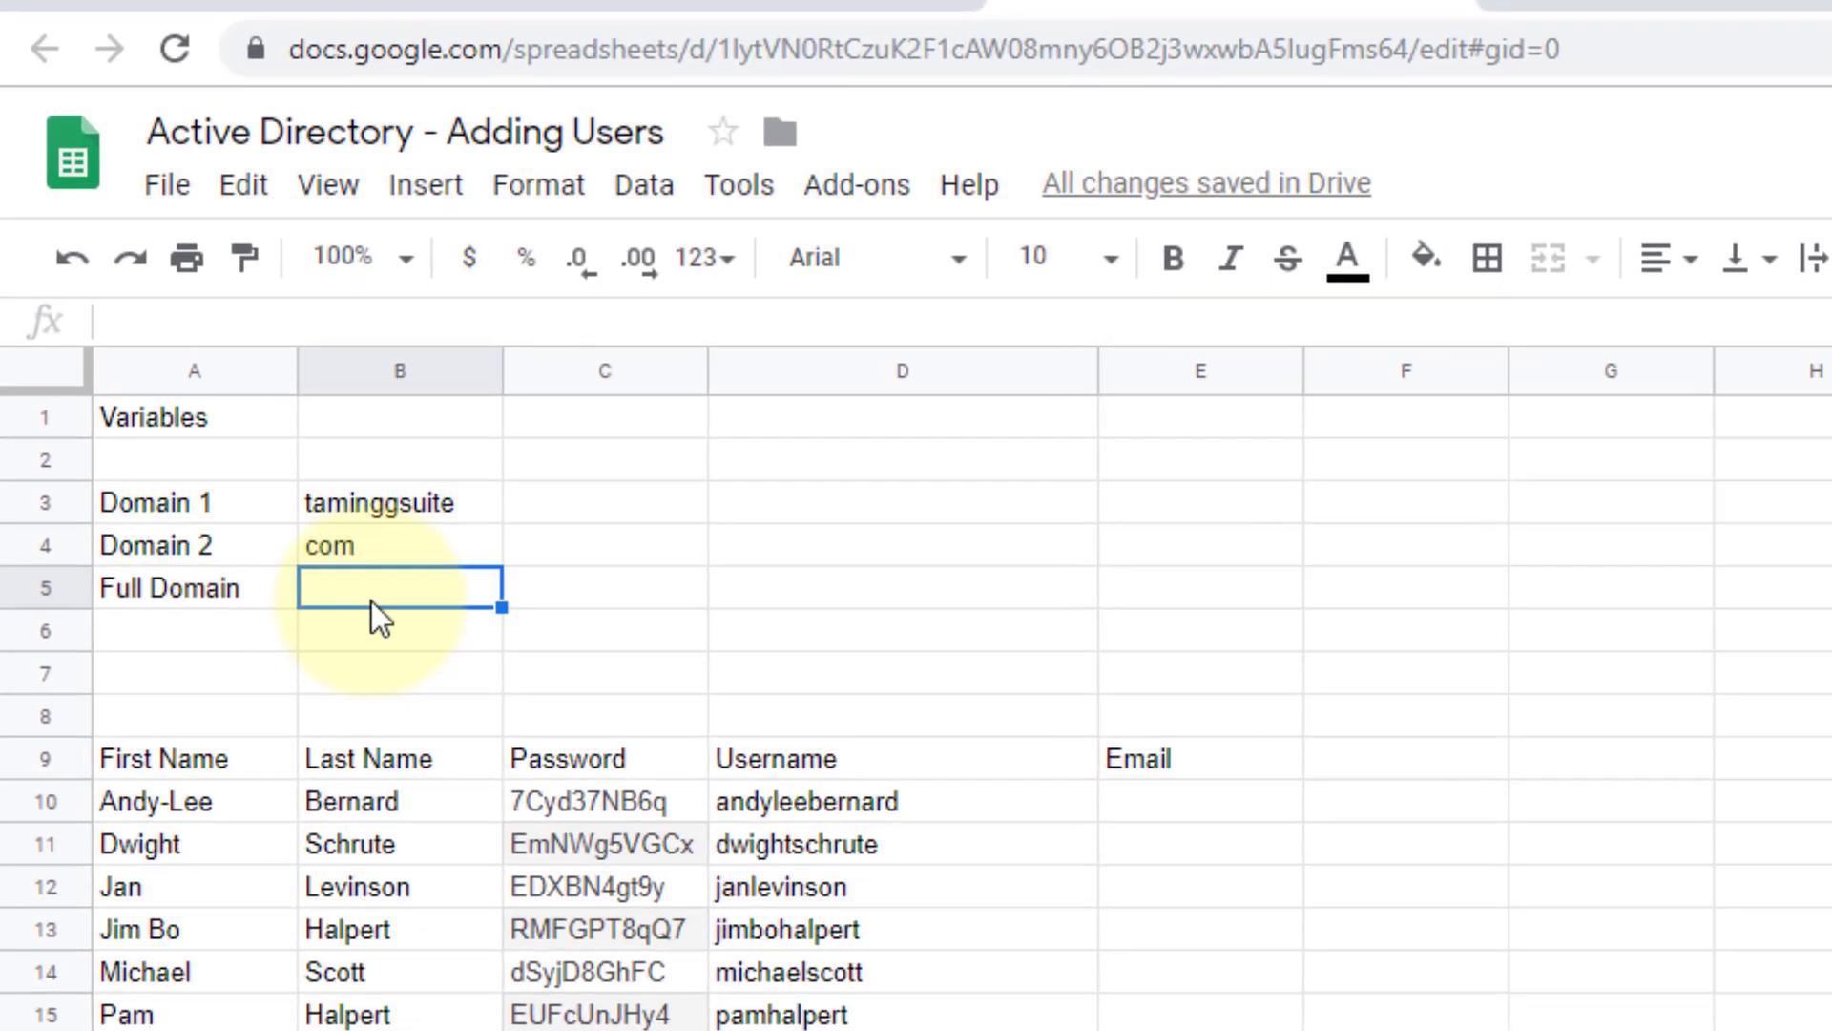
{"action": "type", "text": "="}
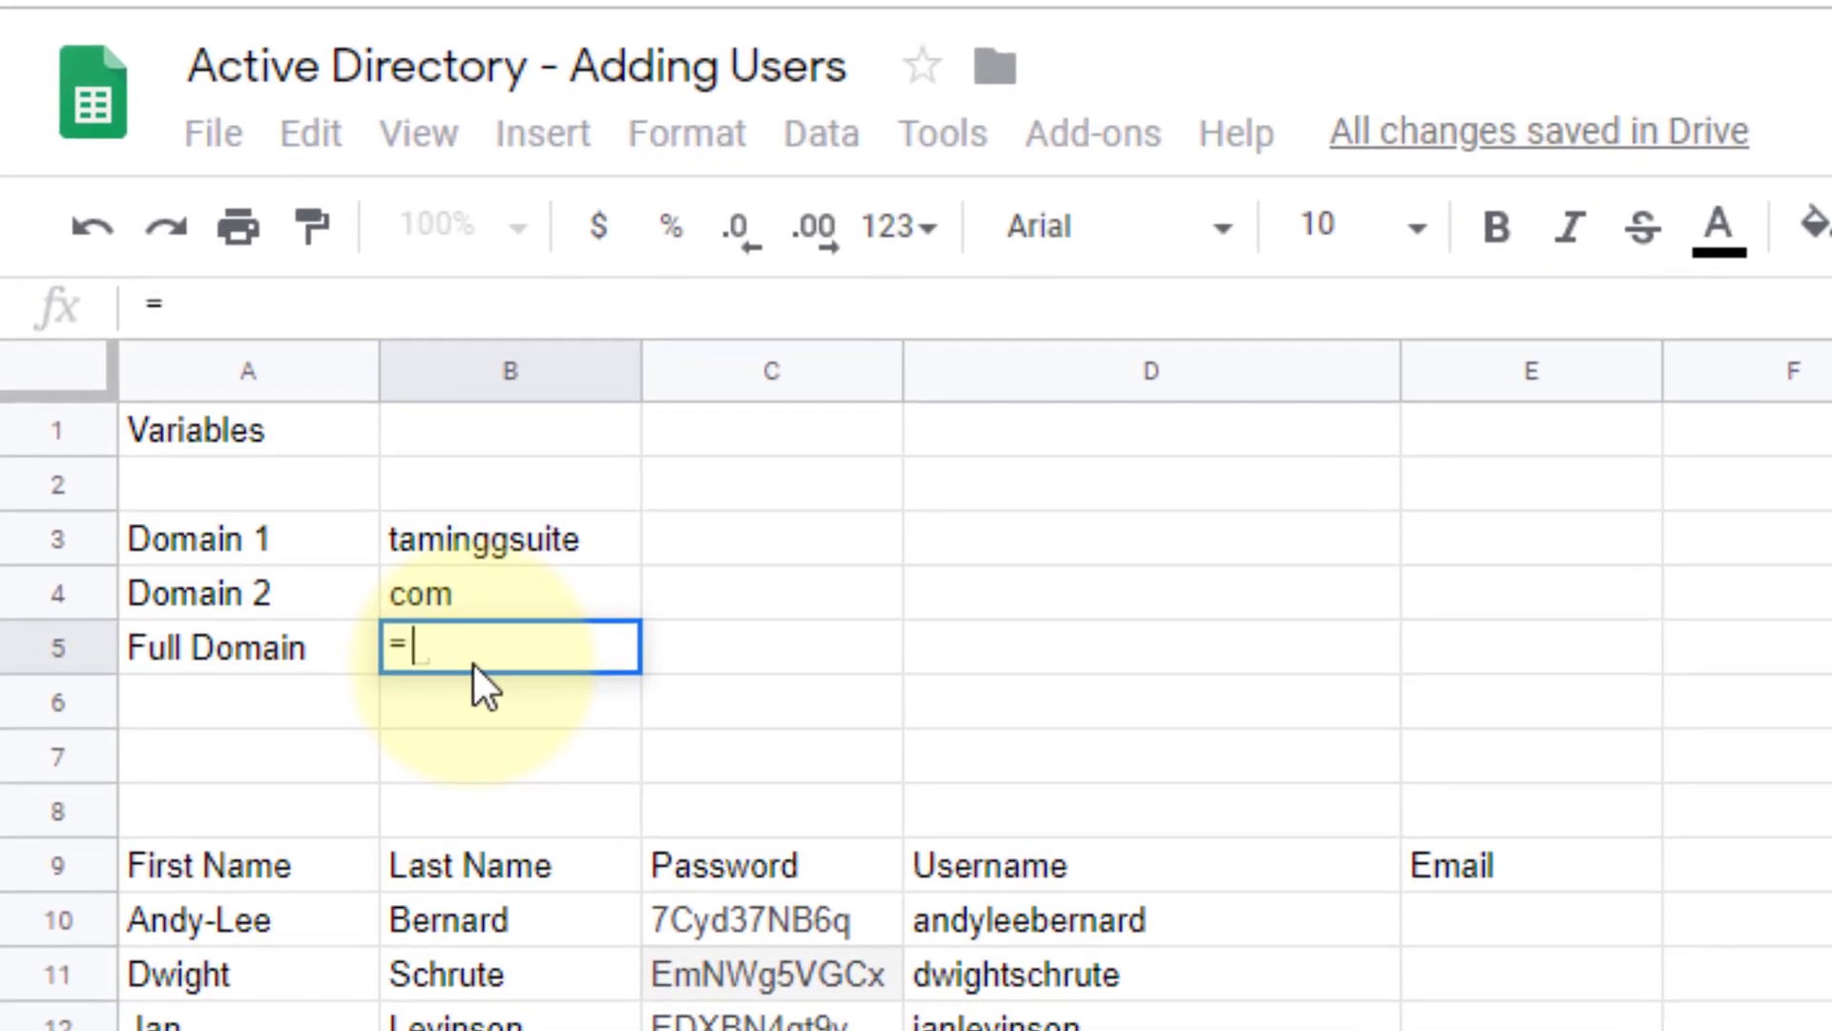
{"action": "left_click", "coordinate": [510, 529]}
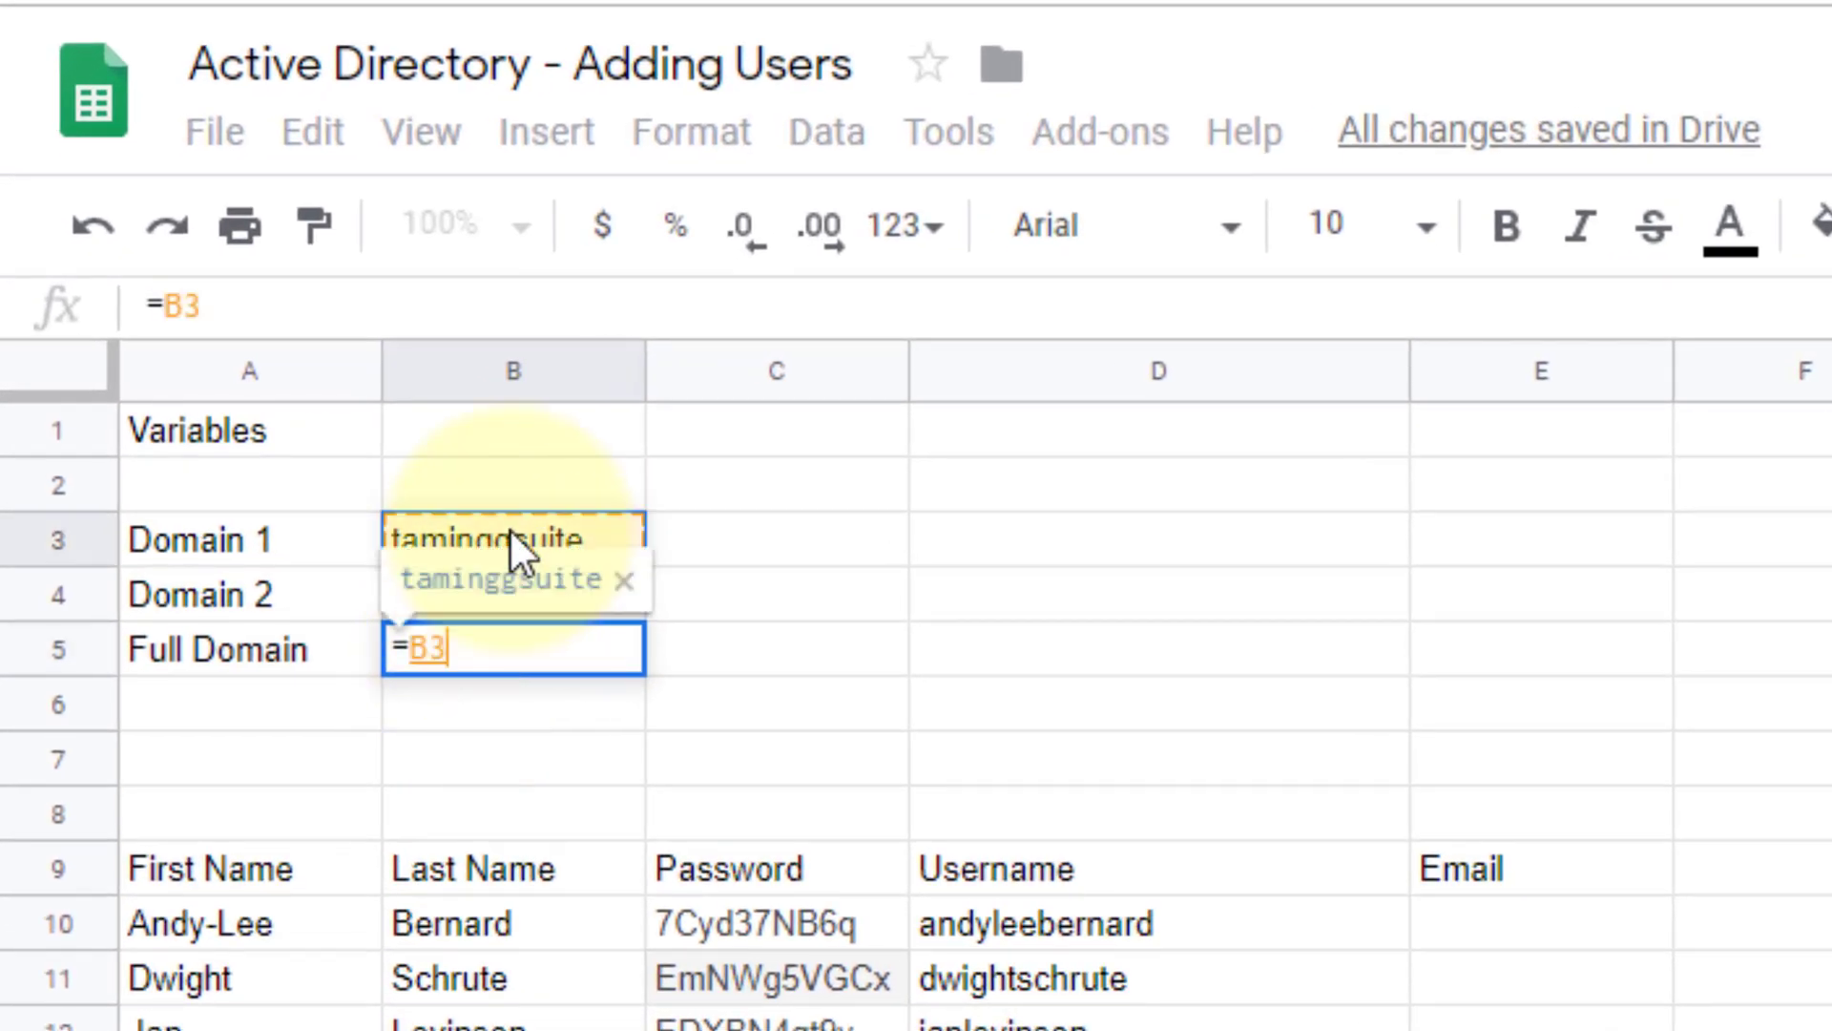
{"action": "left_click", "coordinate": [256, 305]}
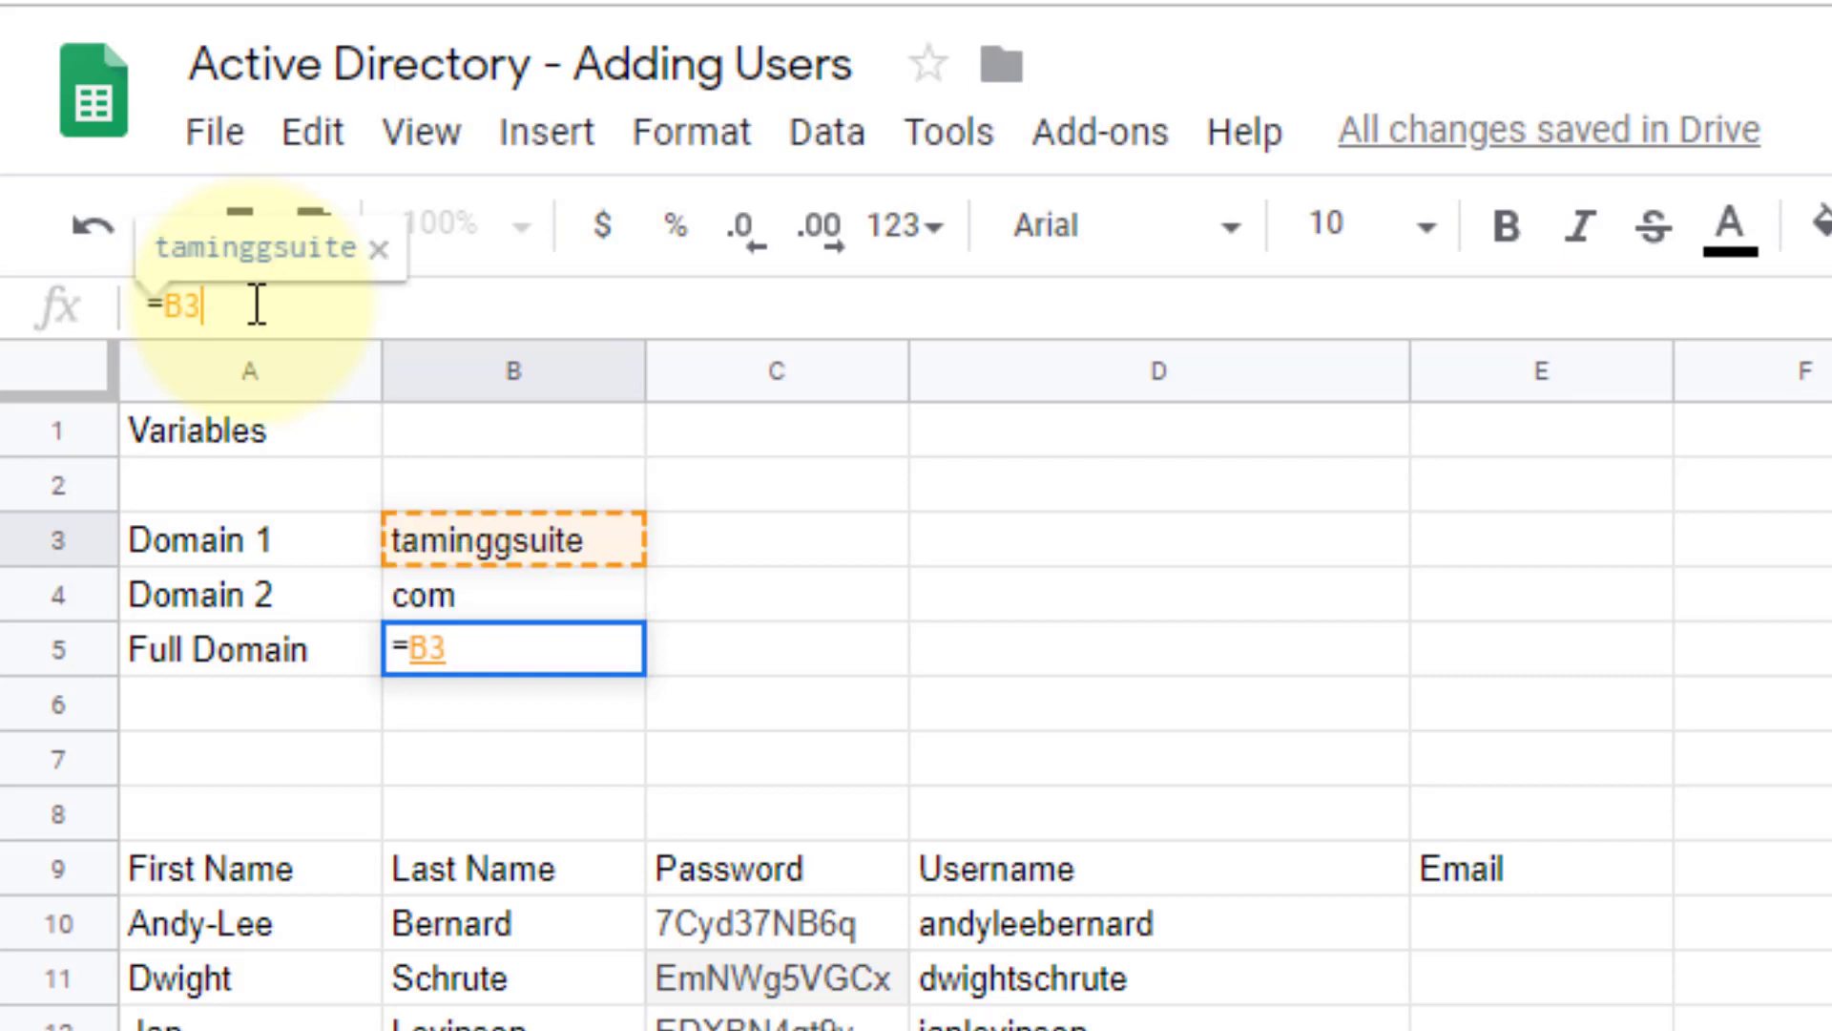
{"action": "type", "text": "&"}
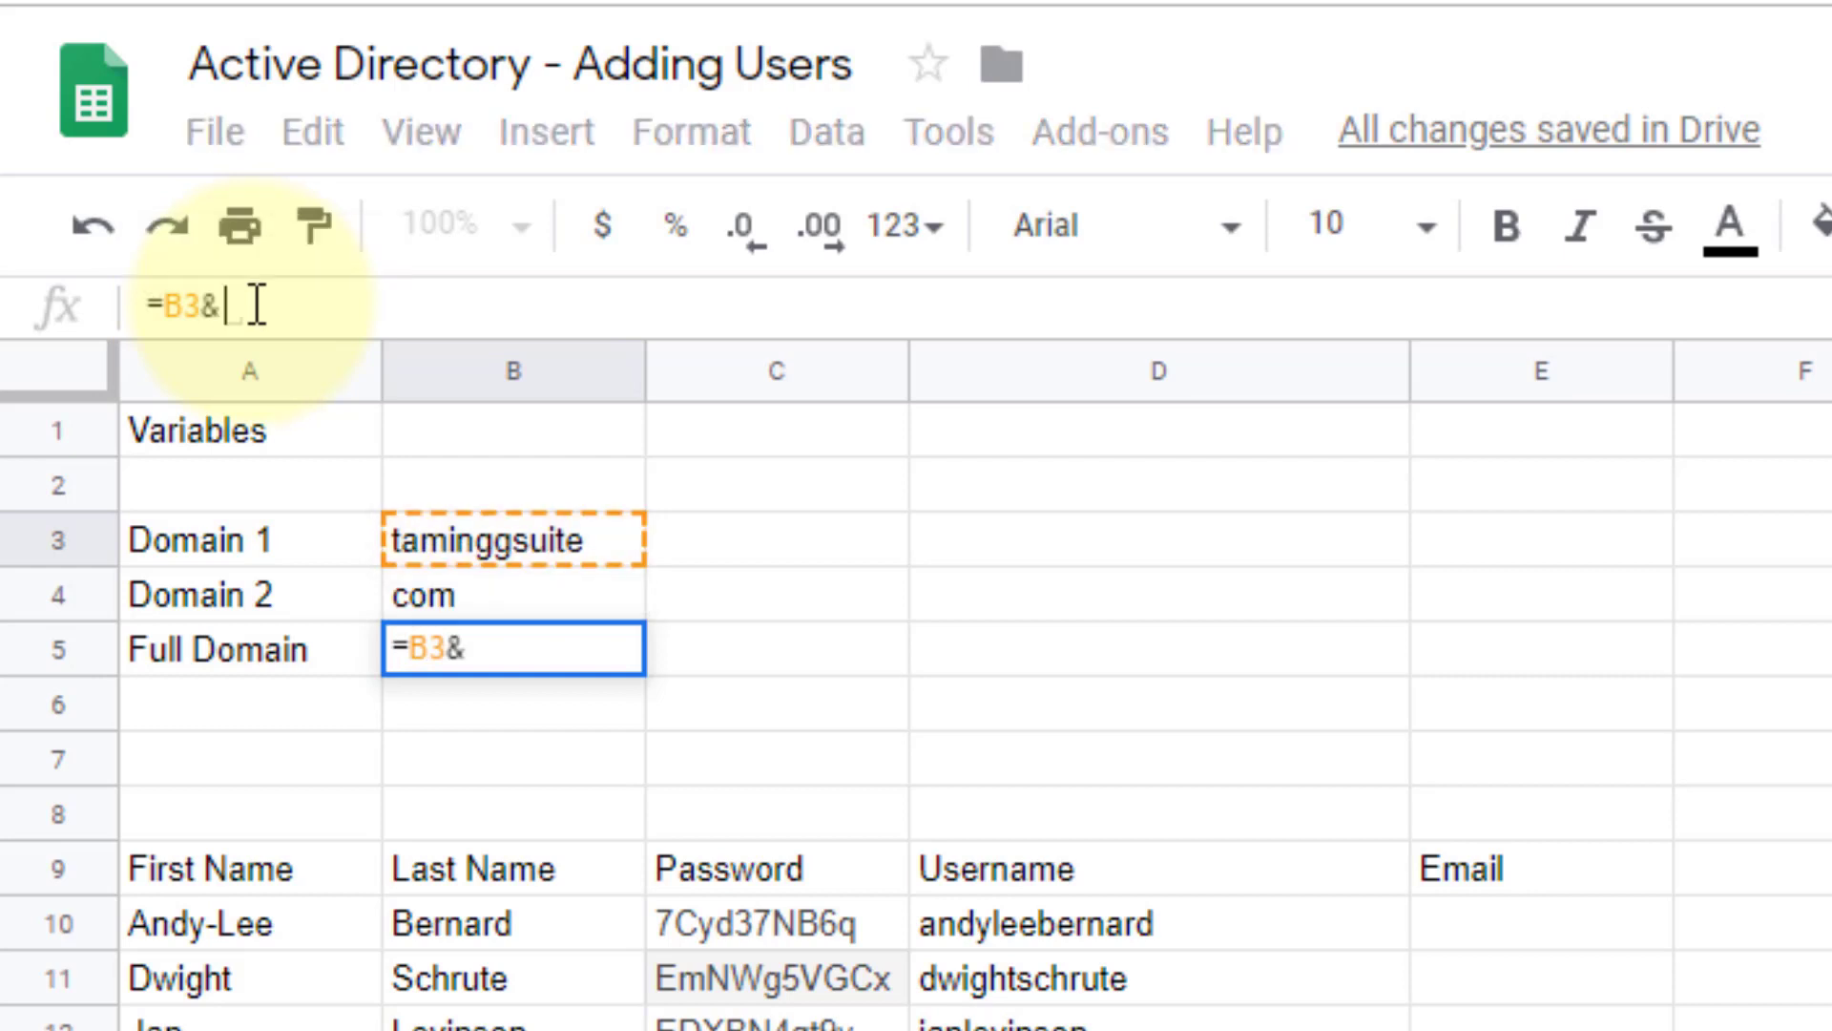
{"action": "type", "text": "\".\""}
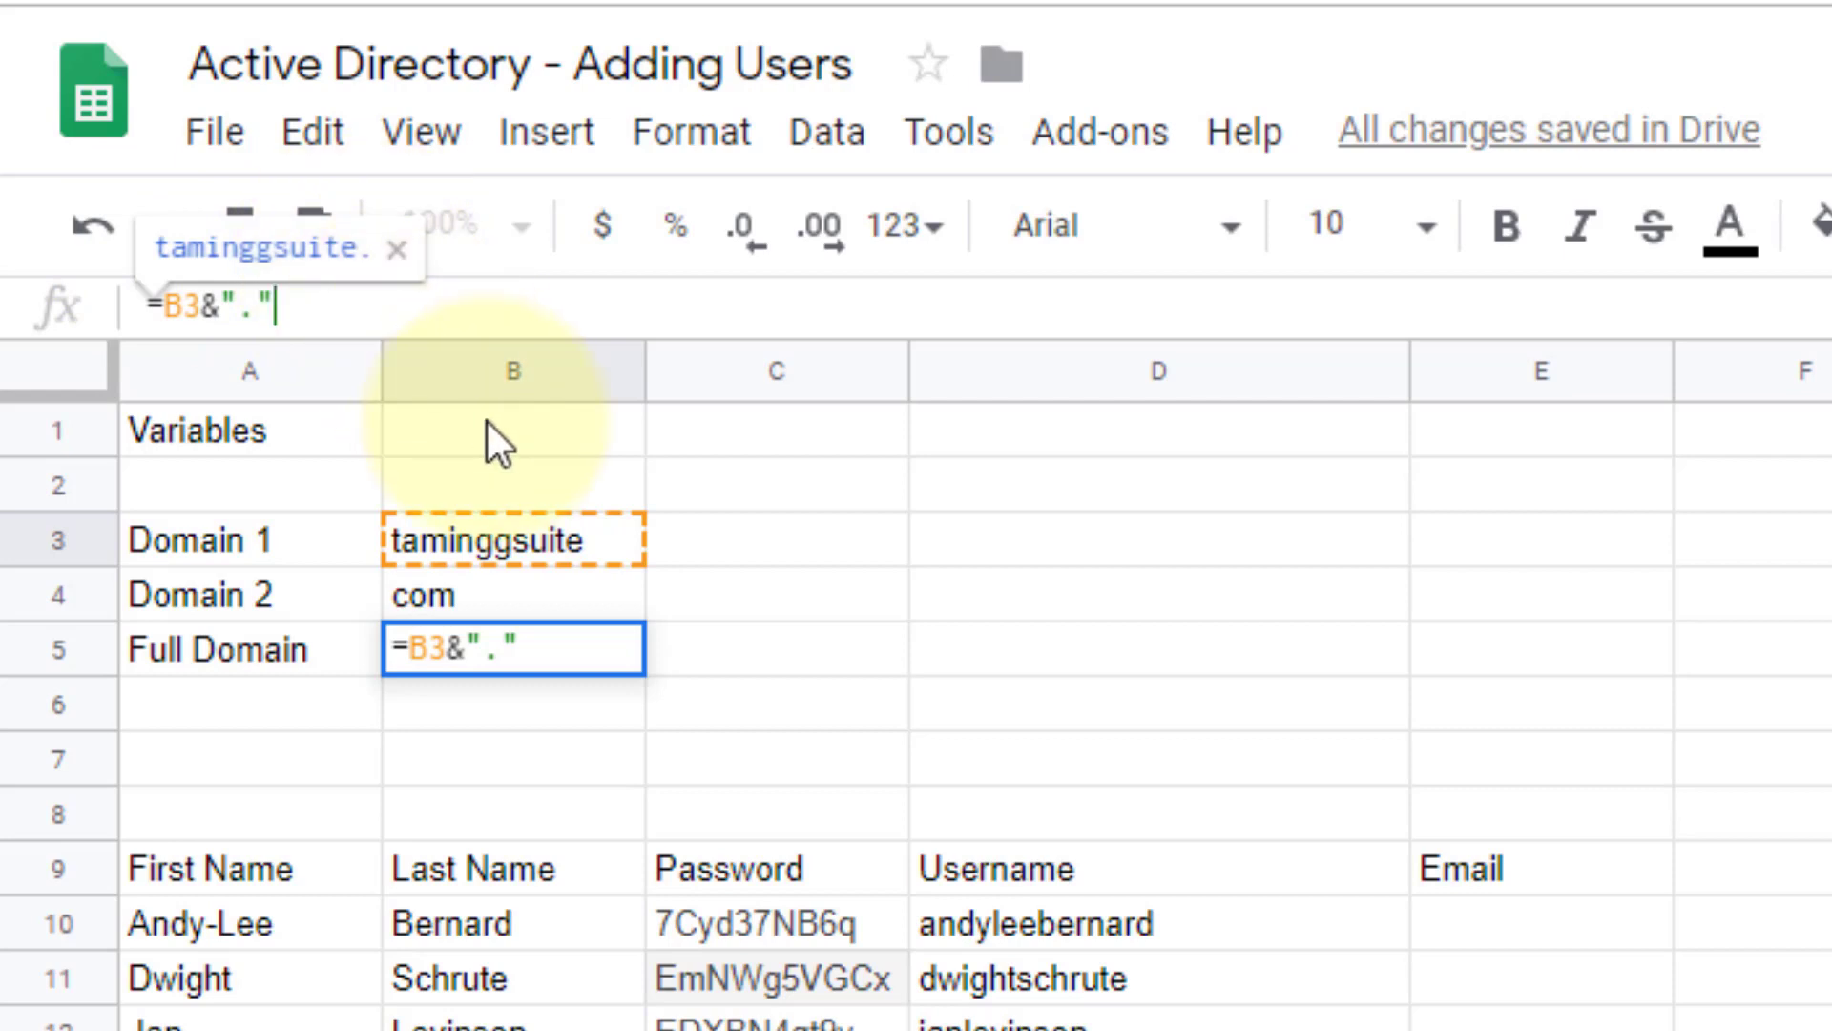
{"action": "type", "text": "&"}
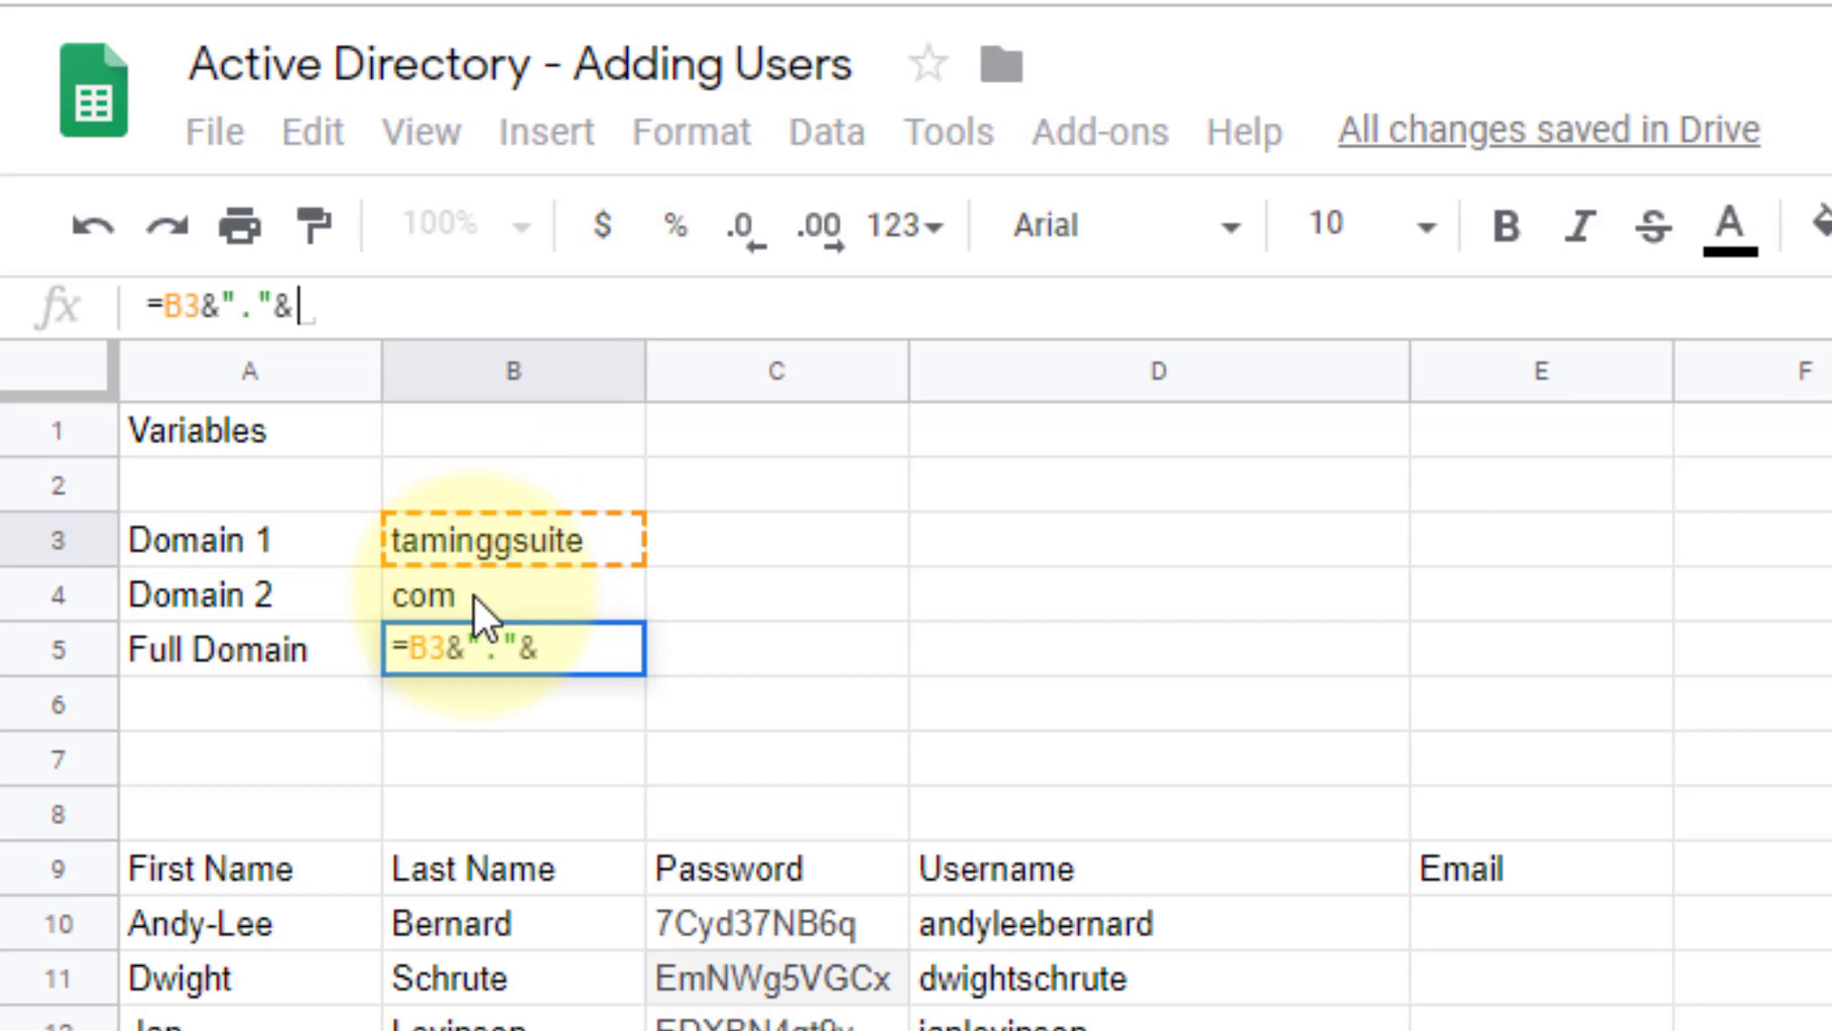
{"action": "left_click", "coordinate": [427, 592]}
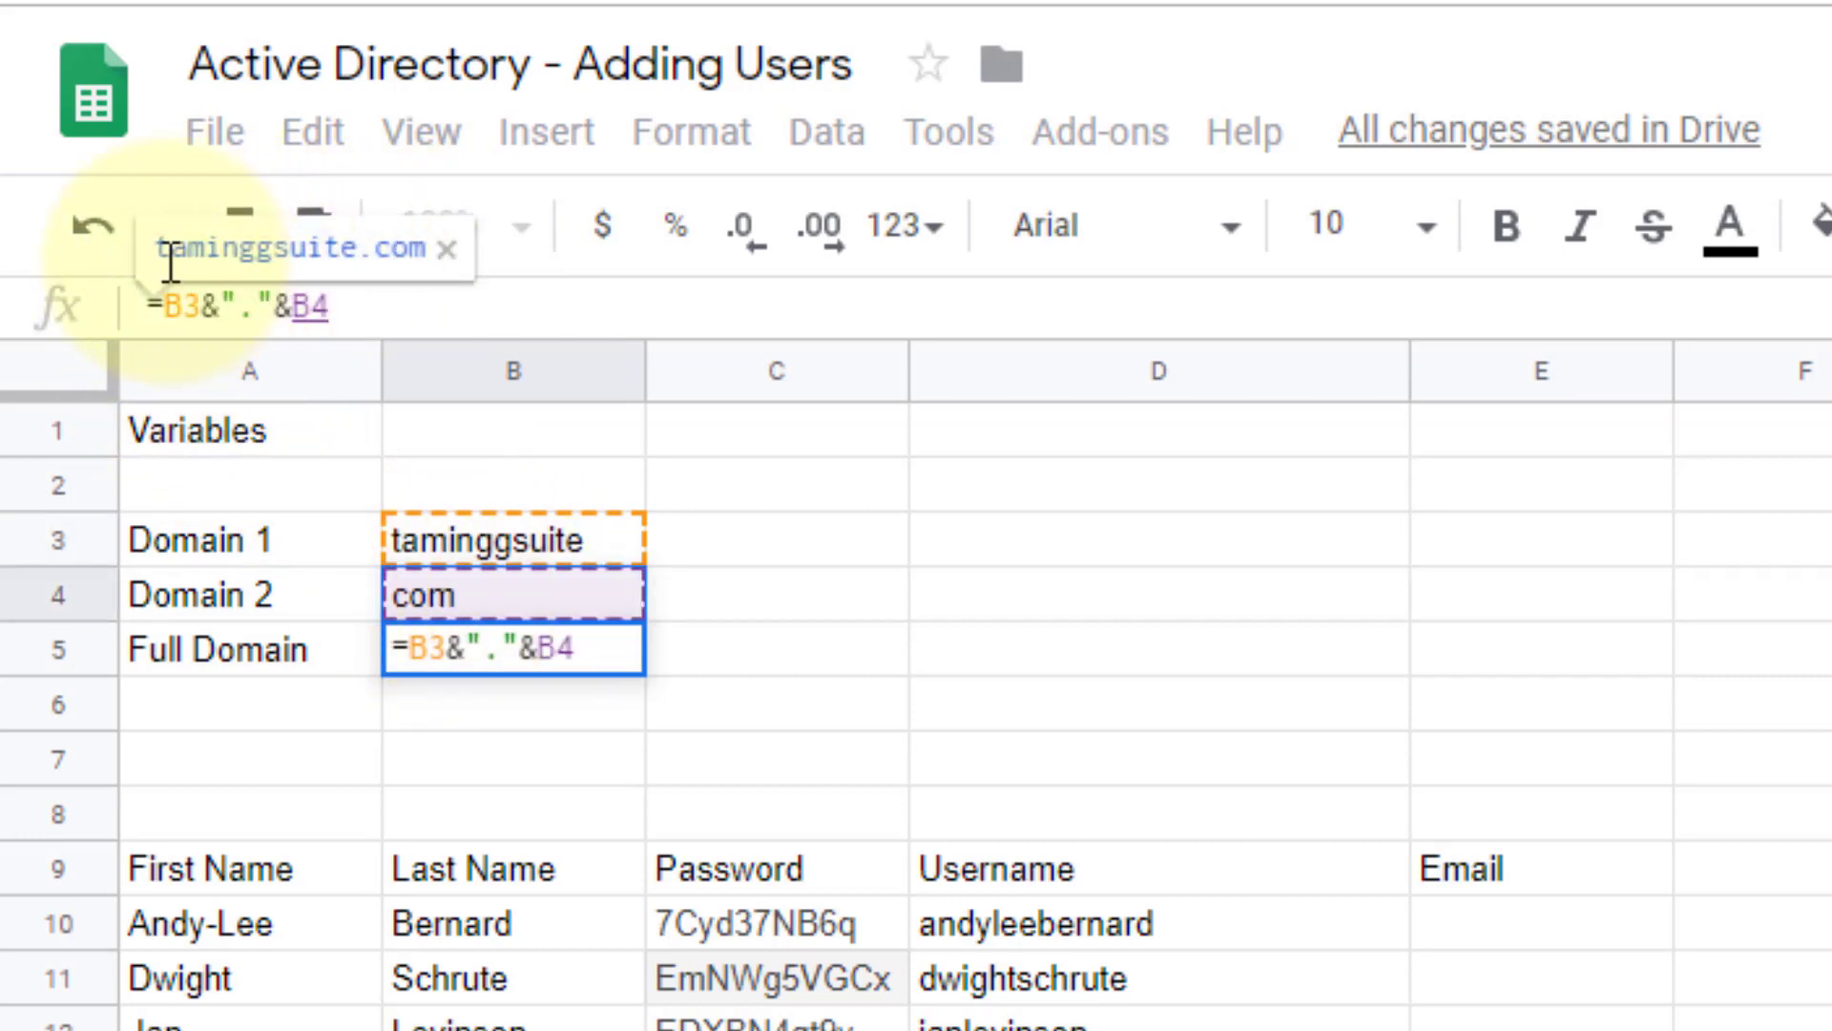
{"action": "key", "text": "Return"}
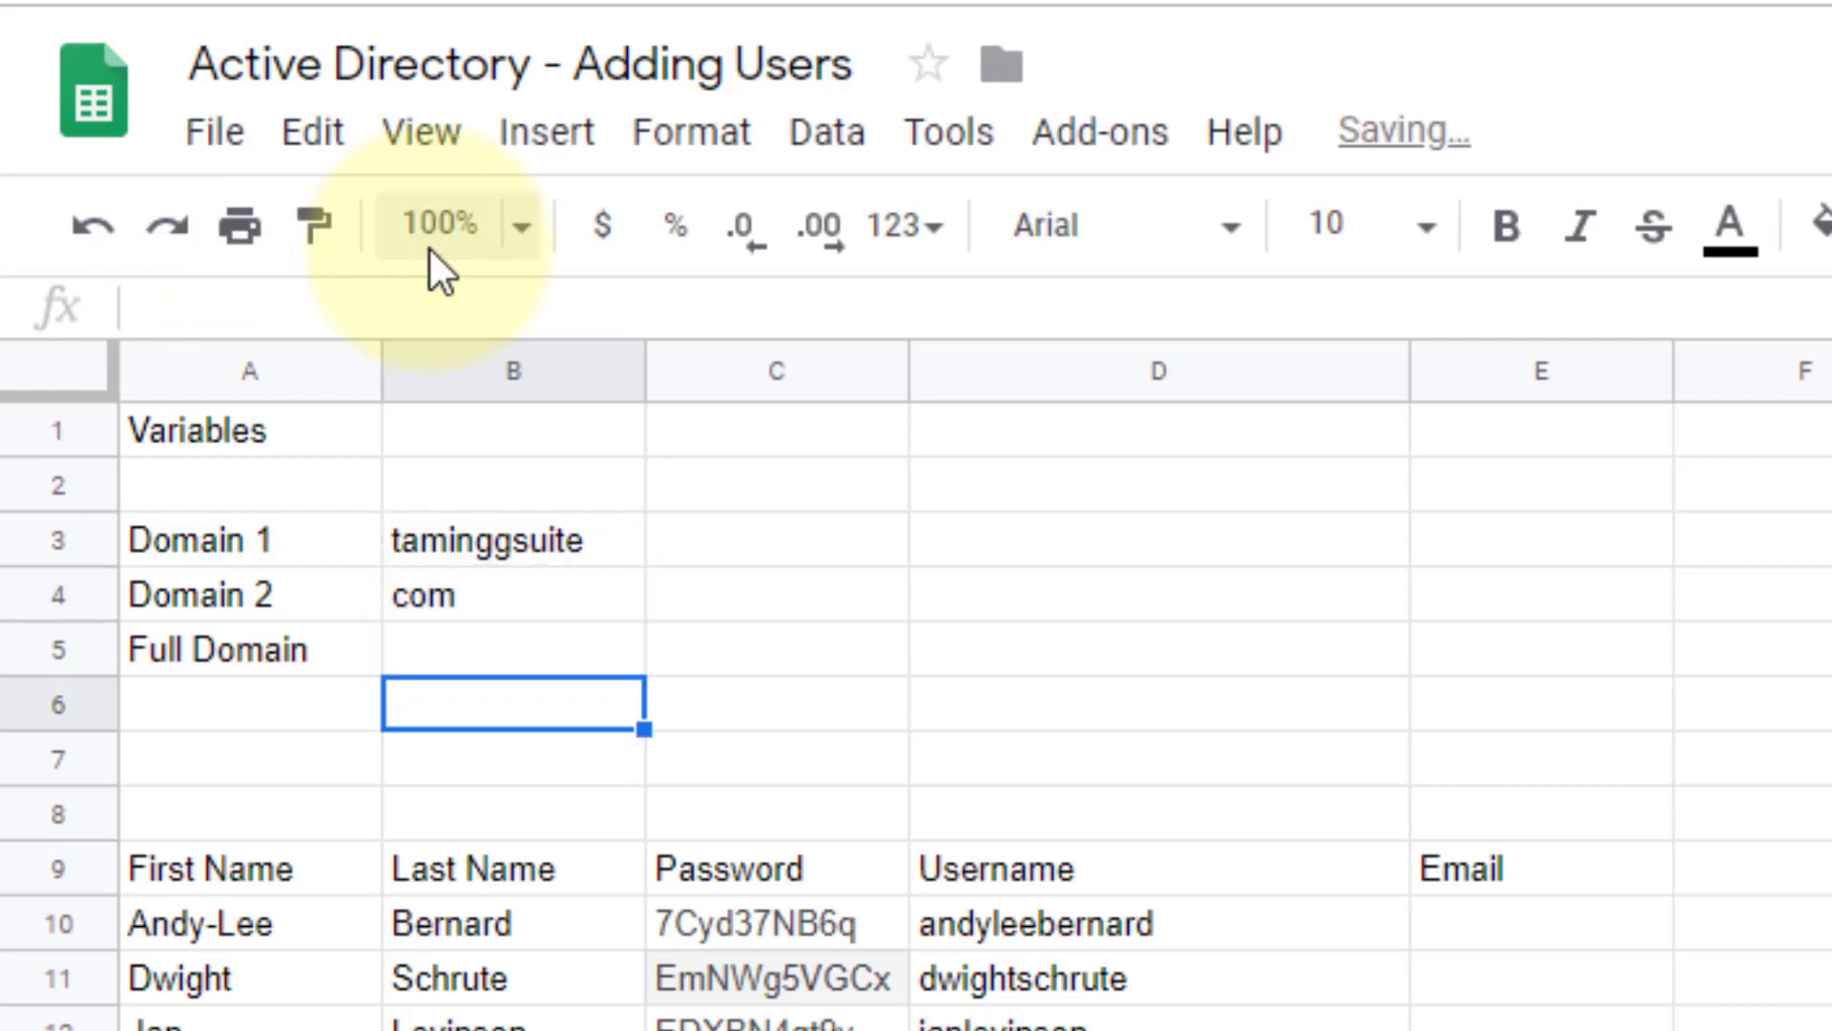
{"action": "left_click", "coordinate": [763, 500]}
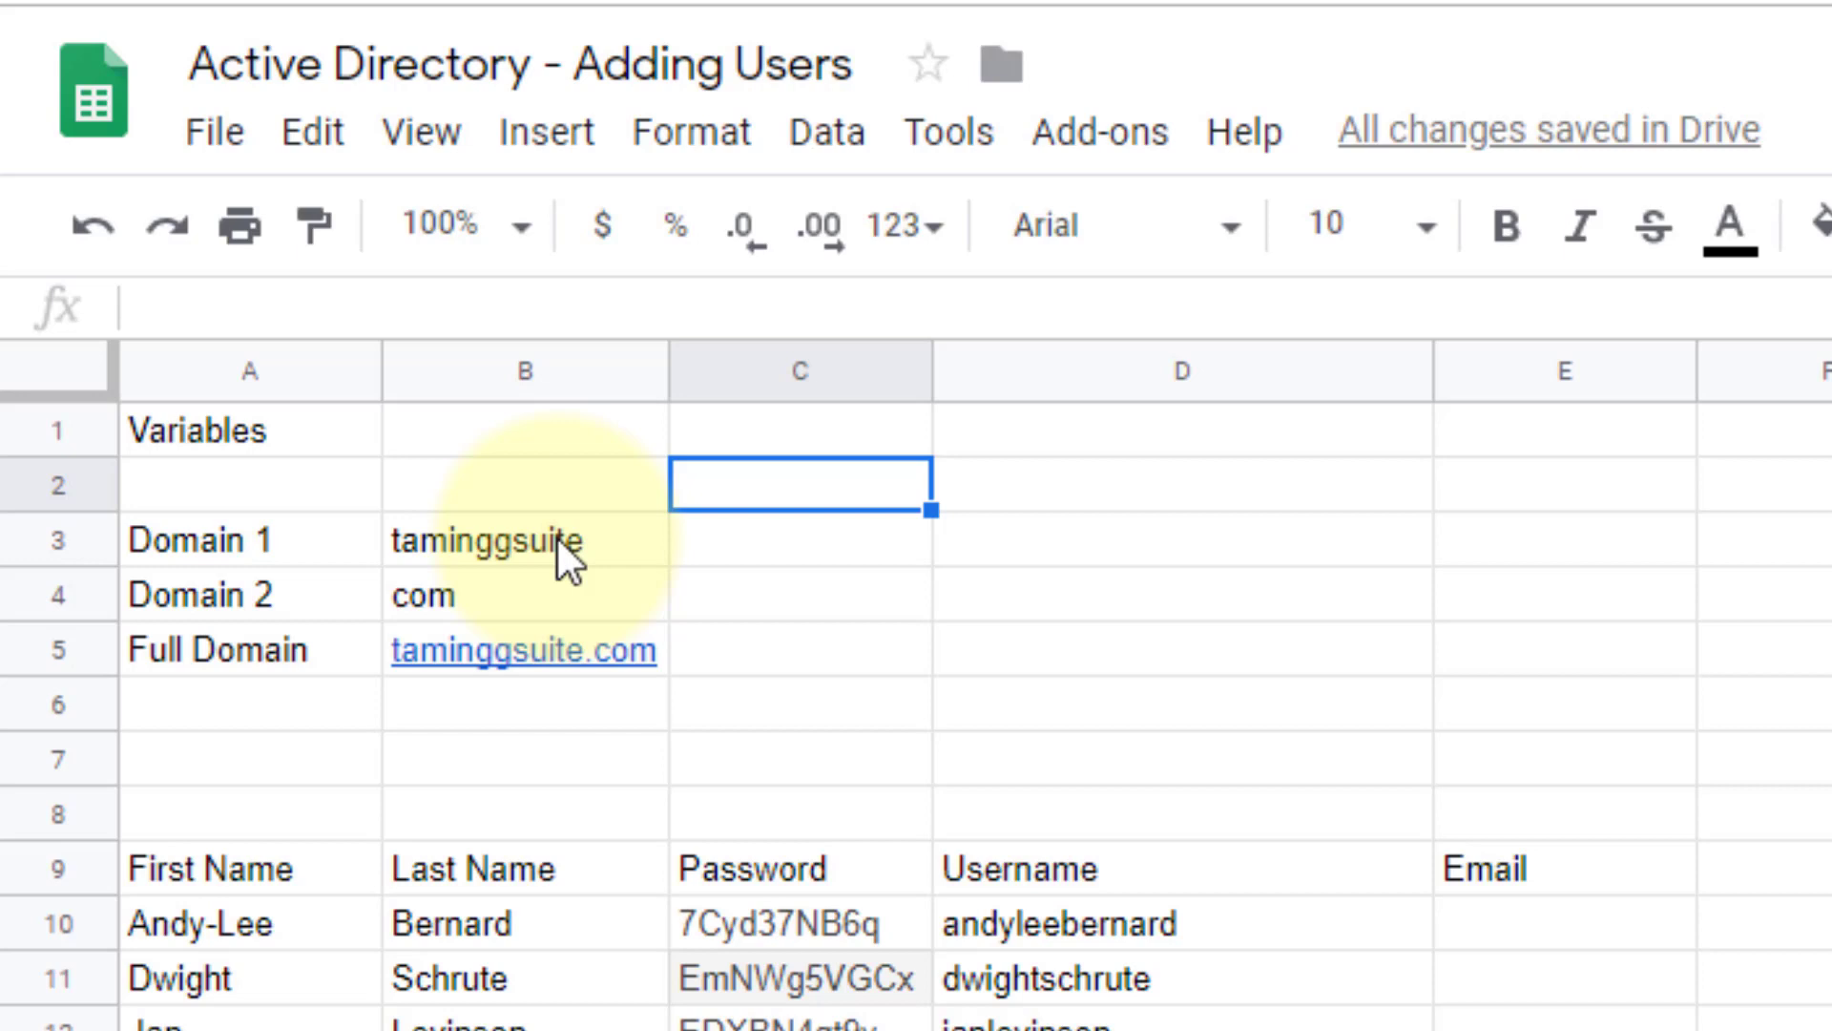
Test the full domain formula by setting Domain 2 in B4 to net, and restore it to com
{"action": "left_click", "coordinate": [492, 542]}
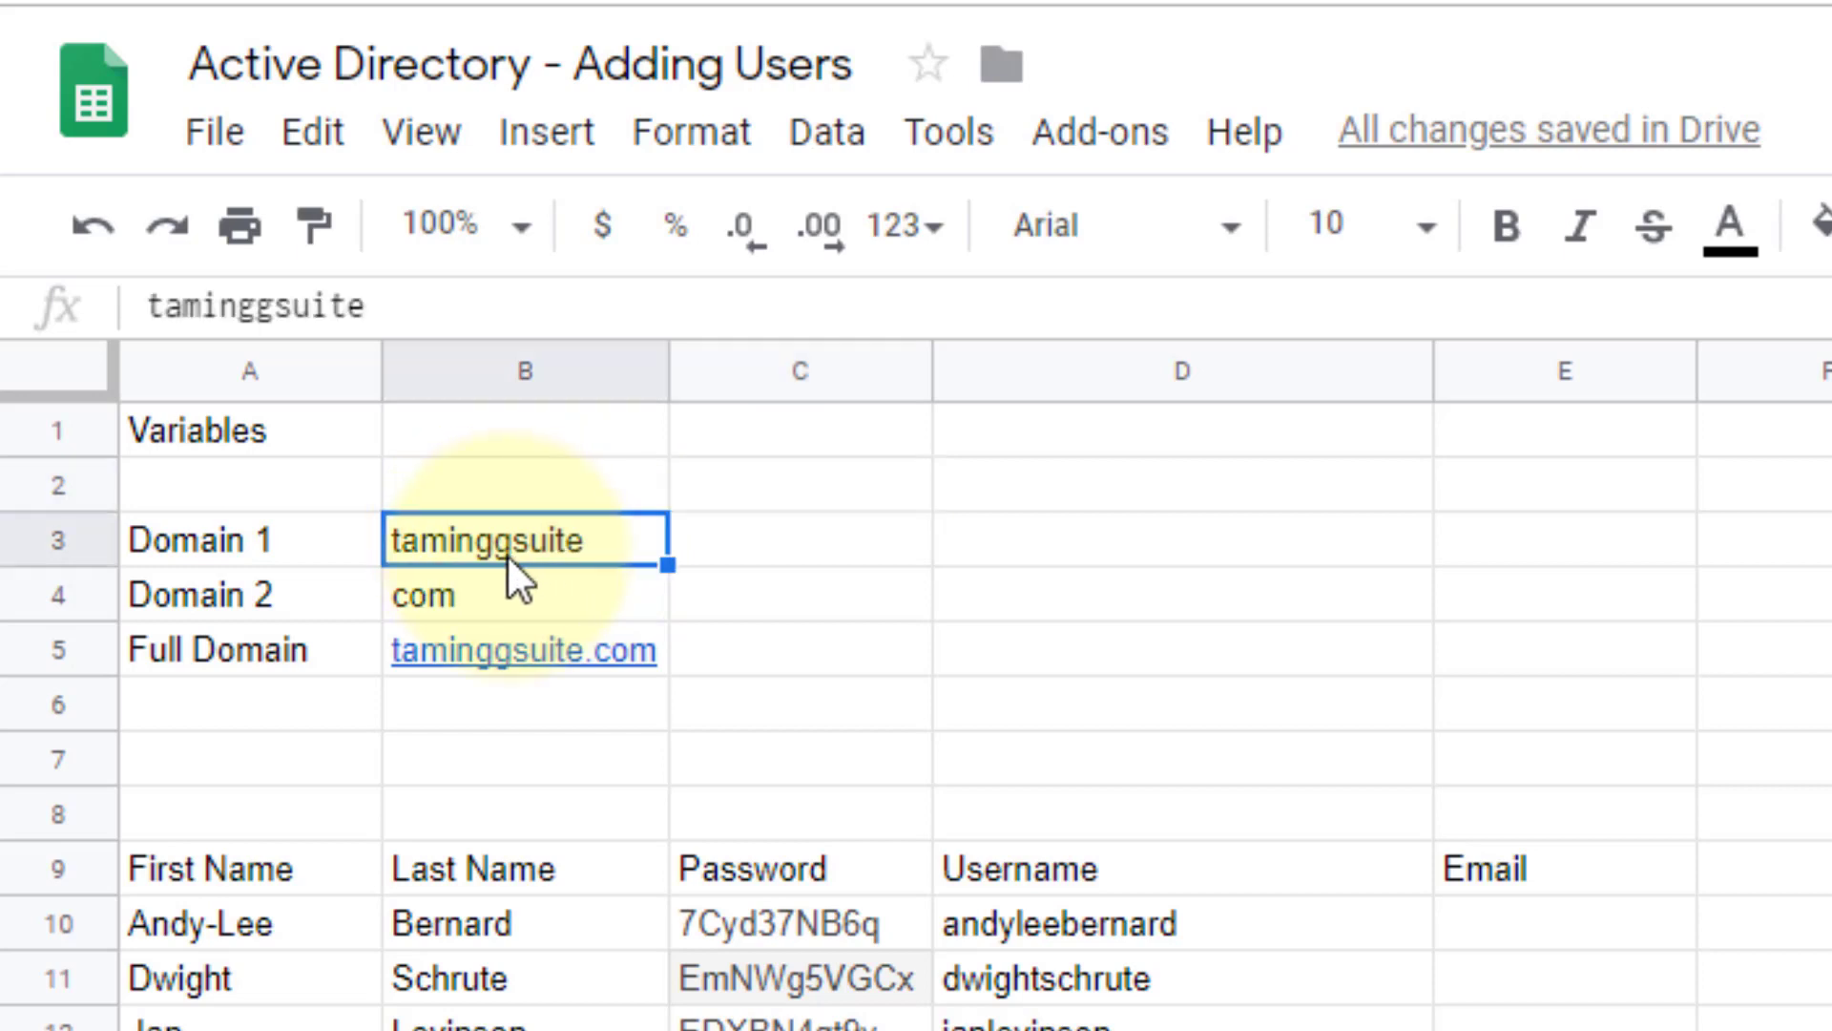
{"action": "left_click", "coordinate": [480, 598]}
{"action": "type", "text": "net"}
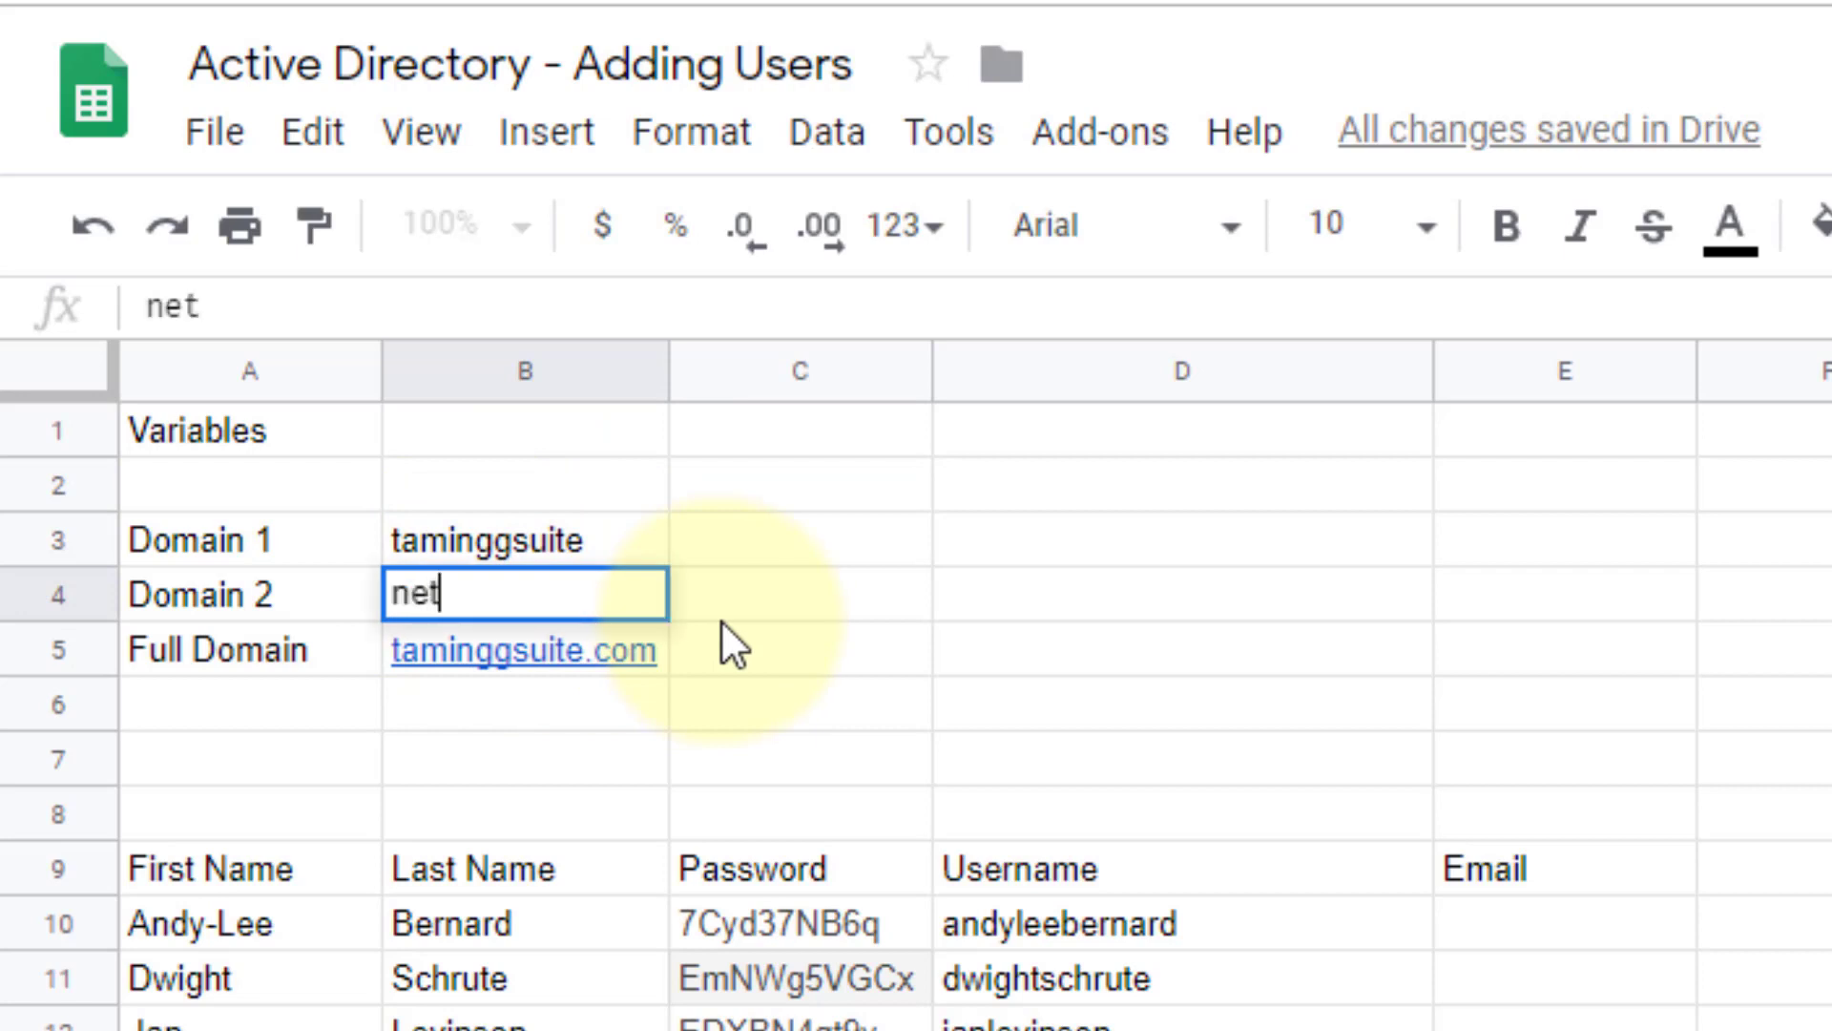
{"action": "key", "text": "Return"}
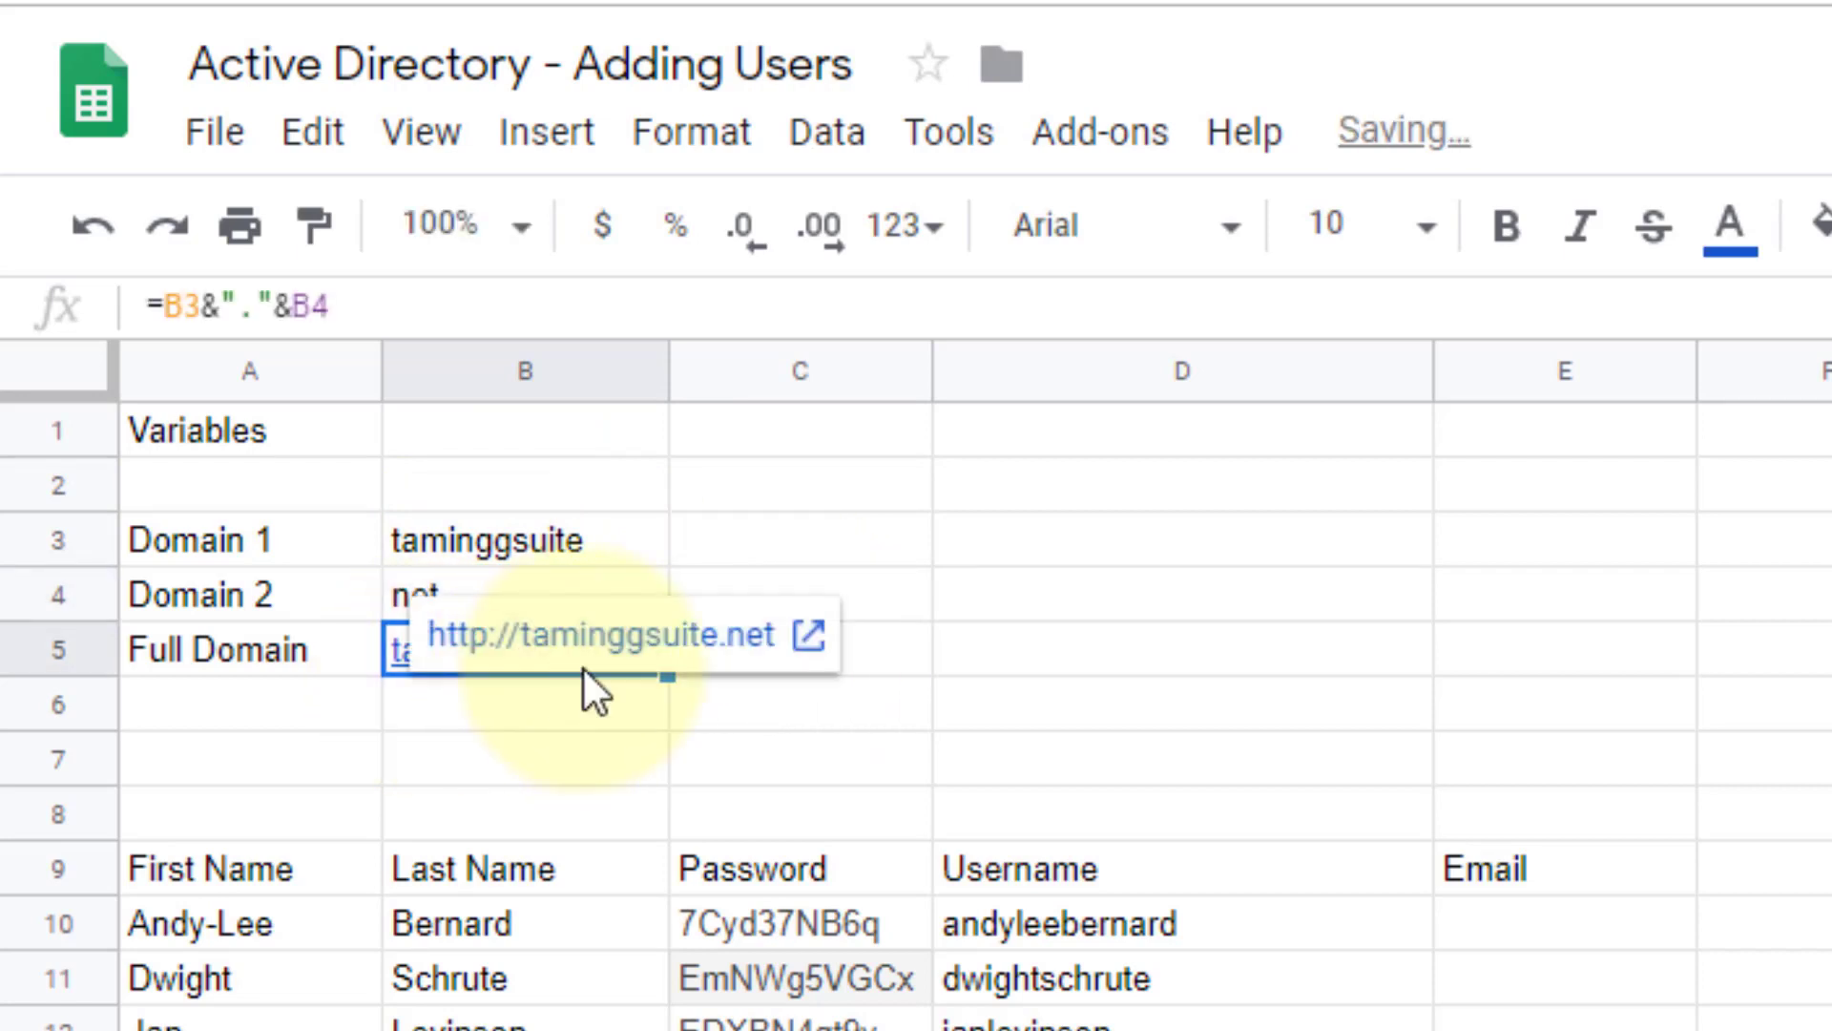
{"action": "left_click", "coordinate": [591, 753]}
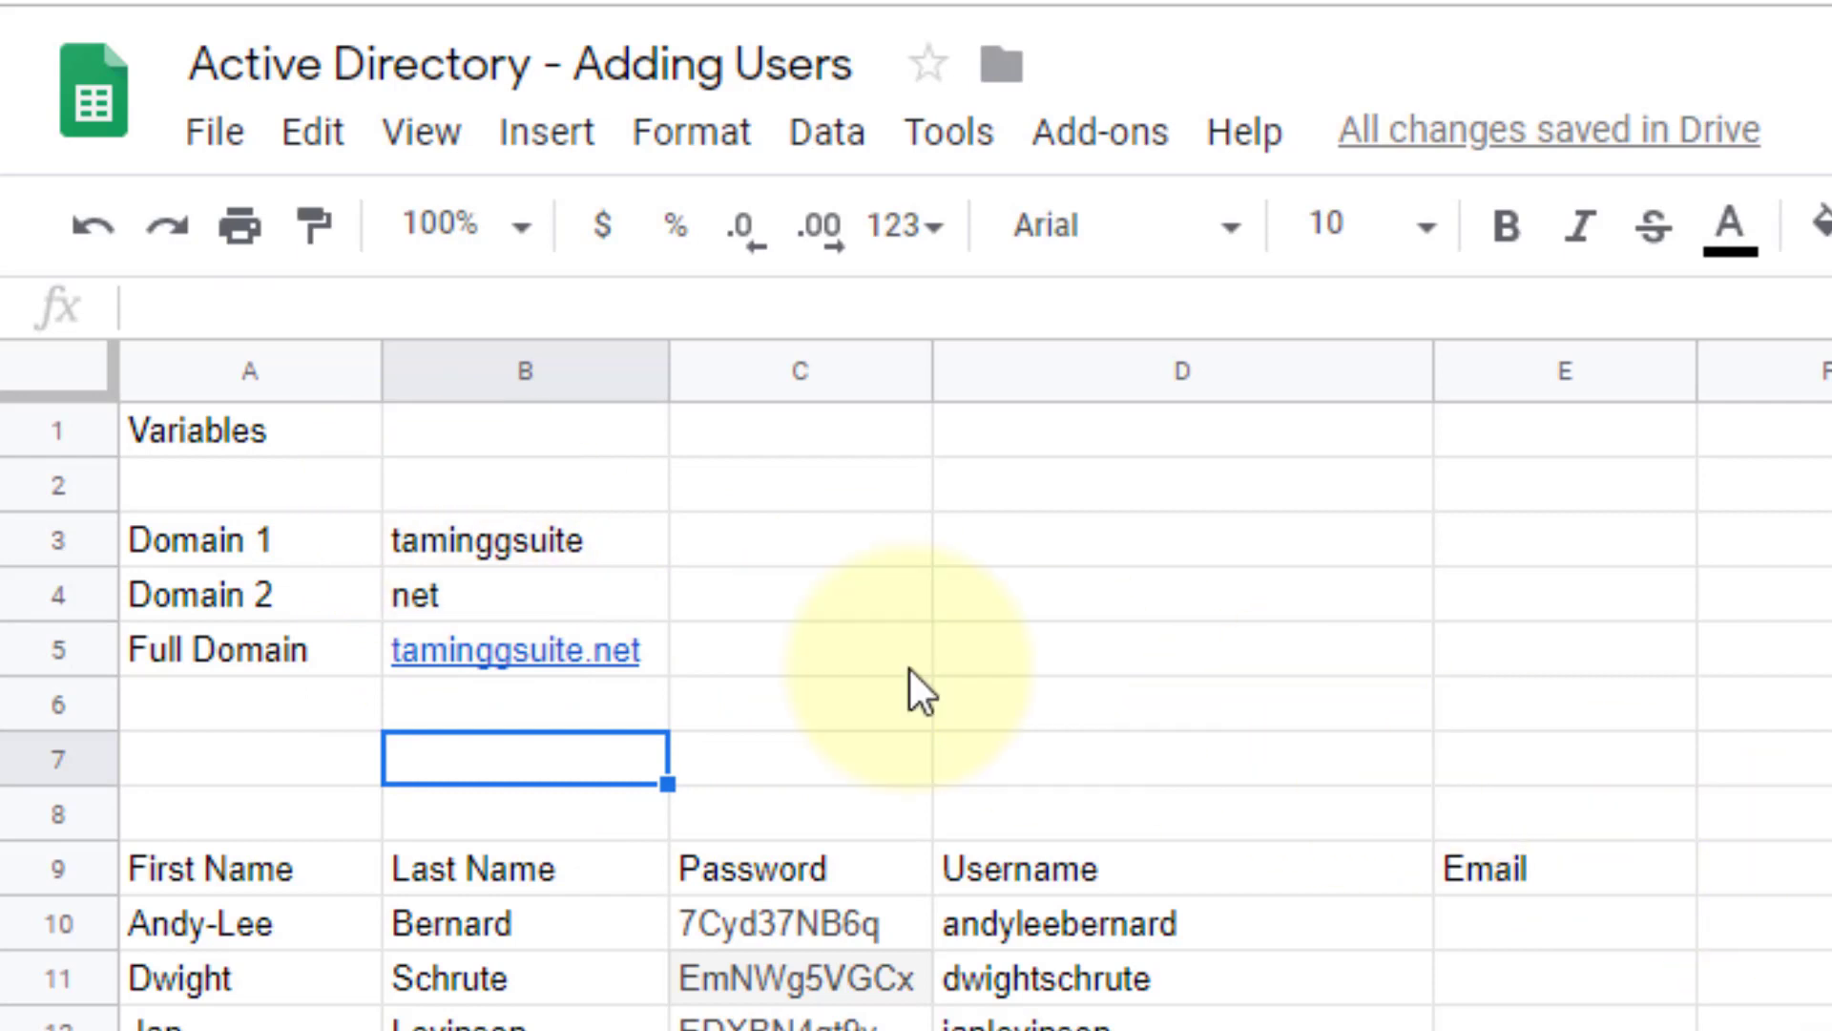
{"action": "left_click", "coordinate": [425, 594]}
{"action": "type", "text": "com"}
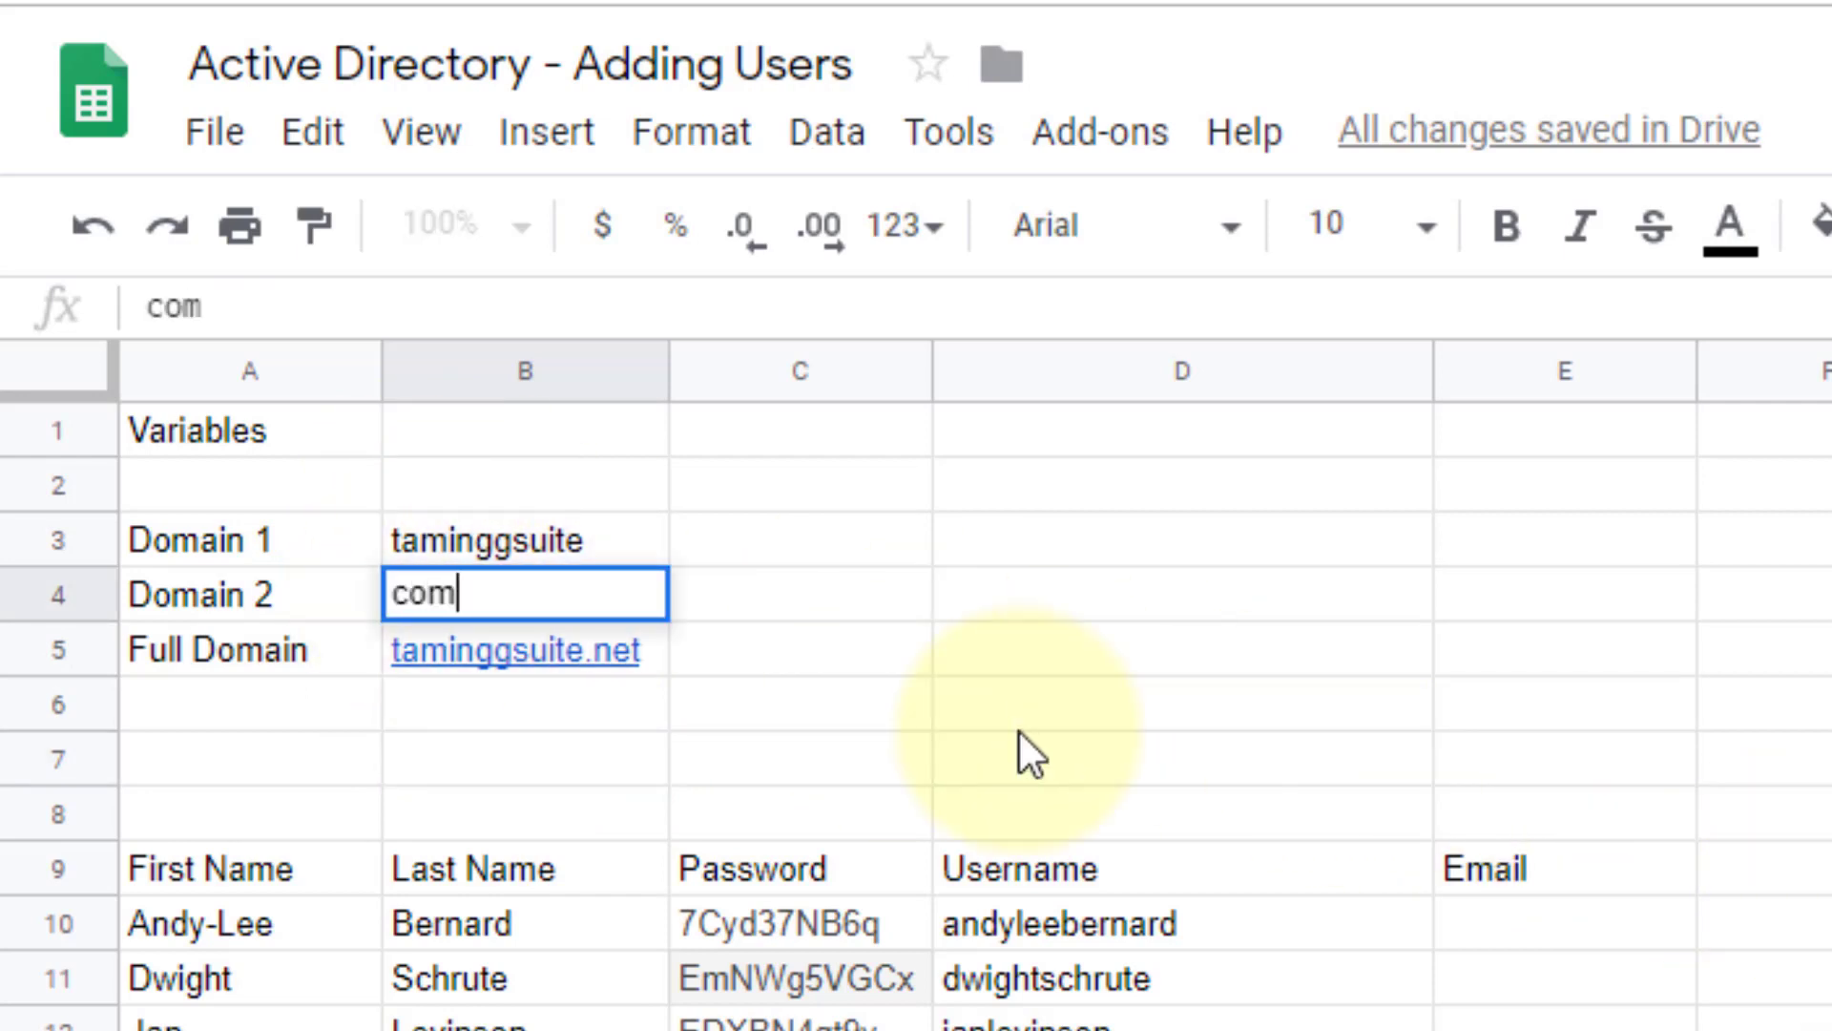
{"action": "key", "text": "Return"}
{"action": "left_click", "coordinate": [591, 721]}
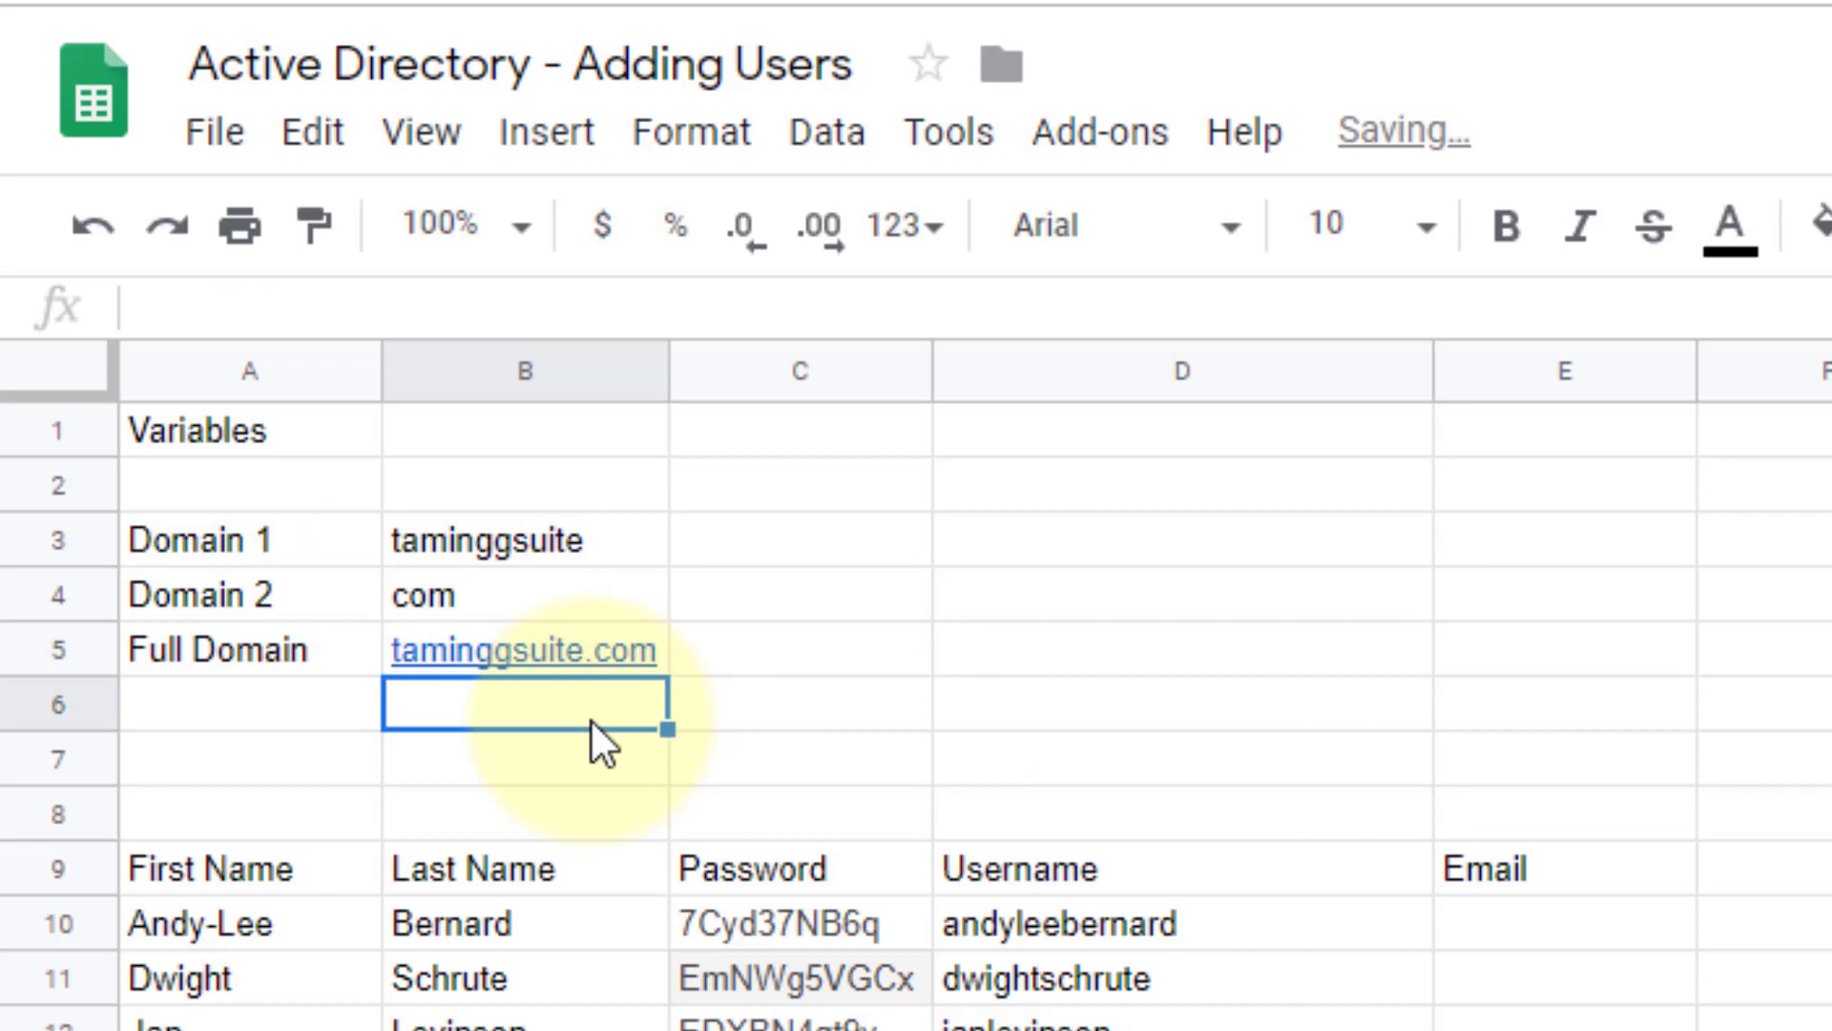
Build the first user's email in E10 with the formula =D10&"@"&B5
{"action": "left_click", "coordinate": [1551, 928]}
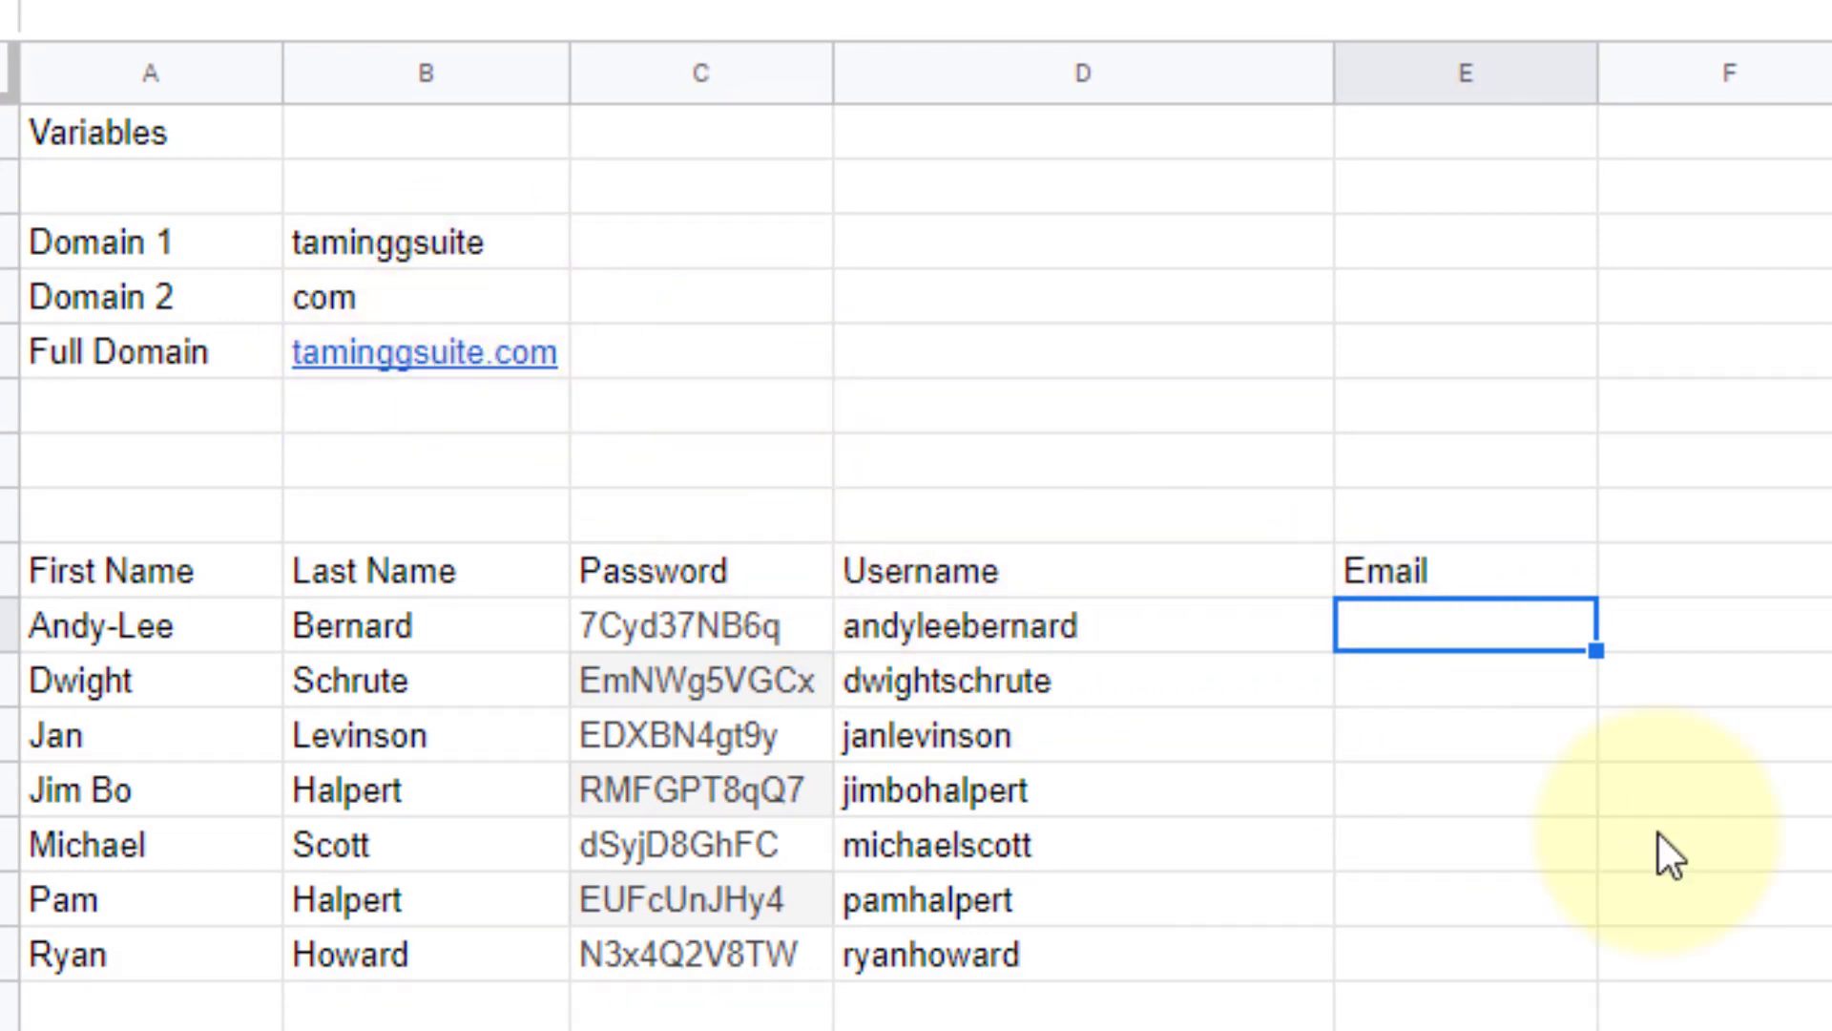
{"action": "type", "text": "="}
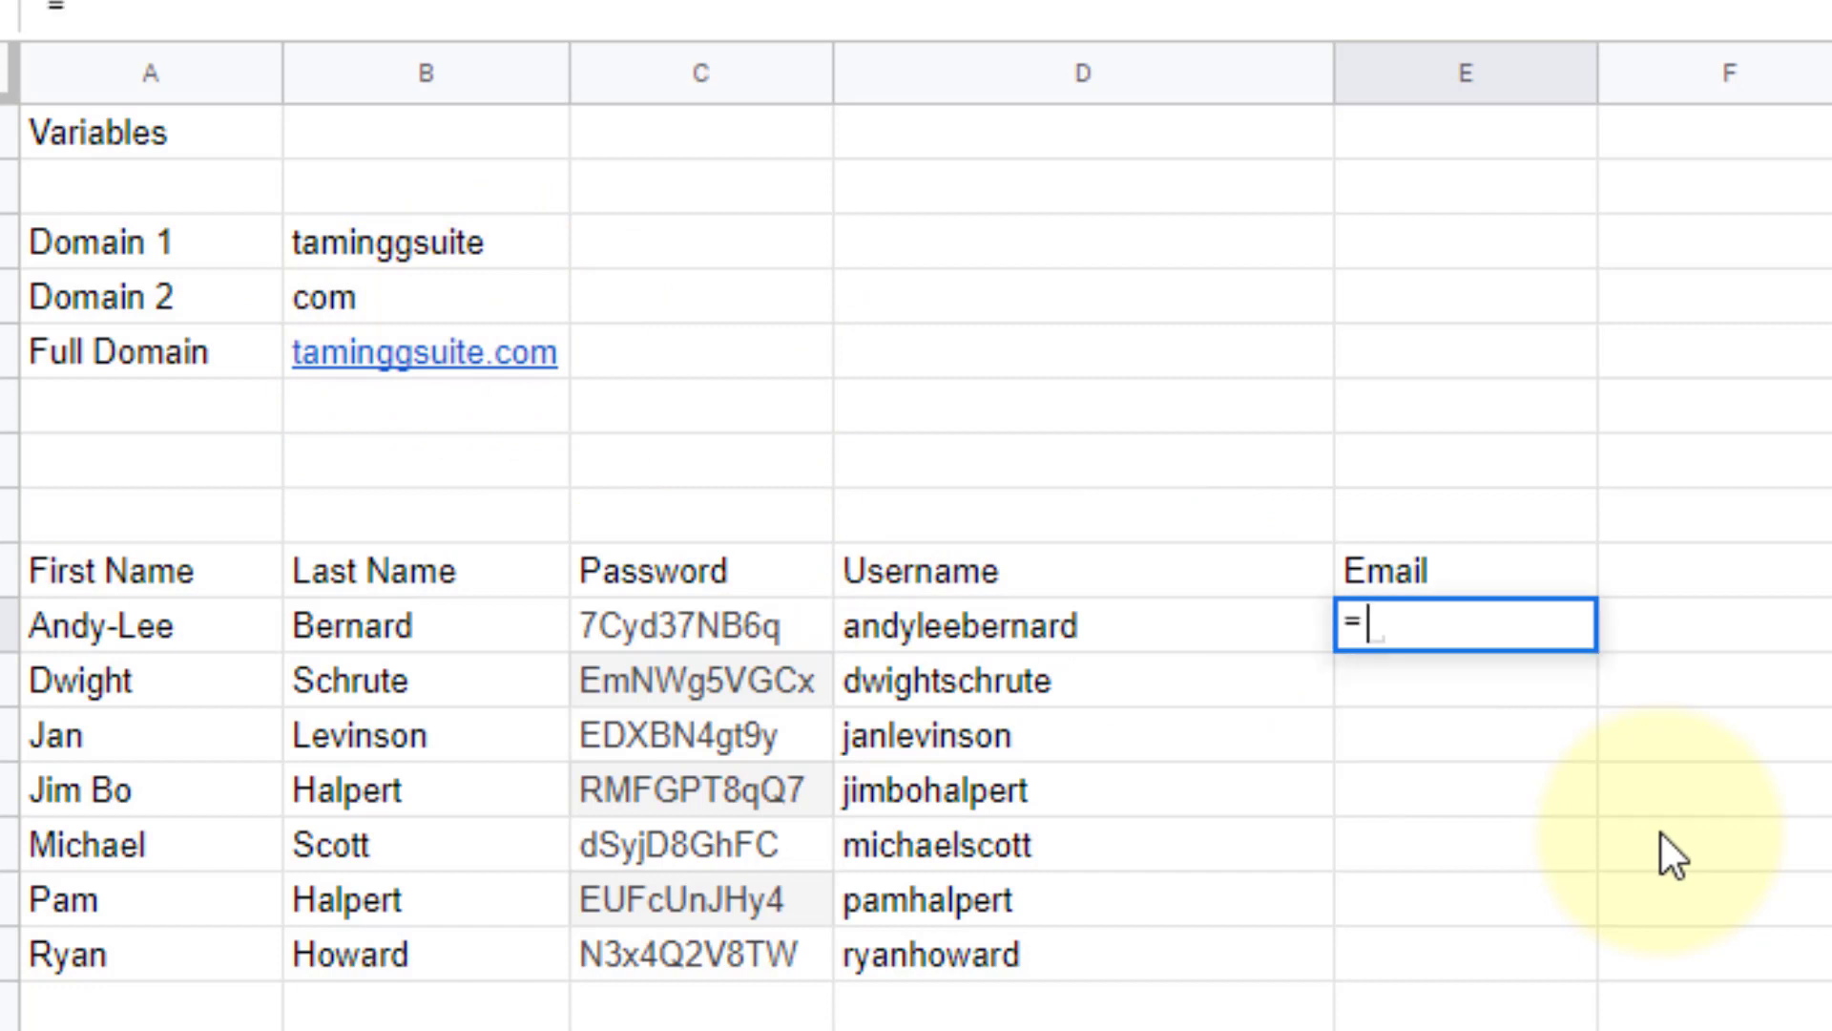
{"action": "left_click", "coordinate": [924, 628]}
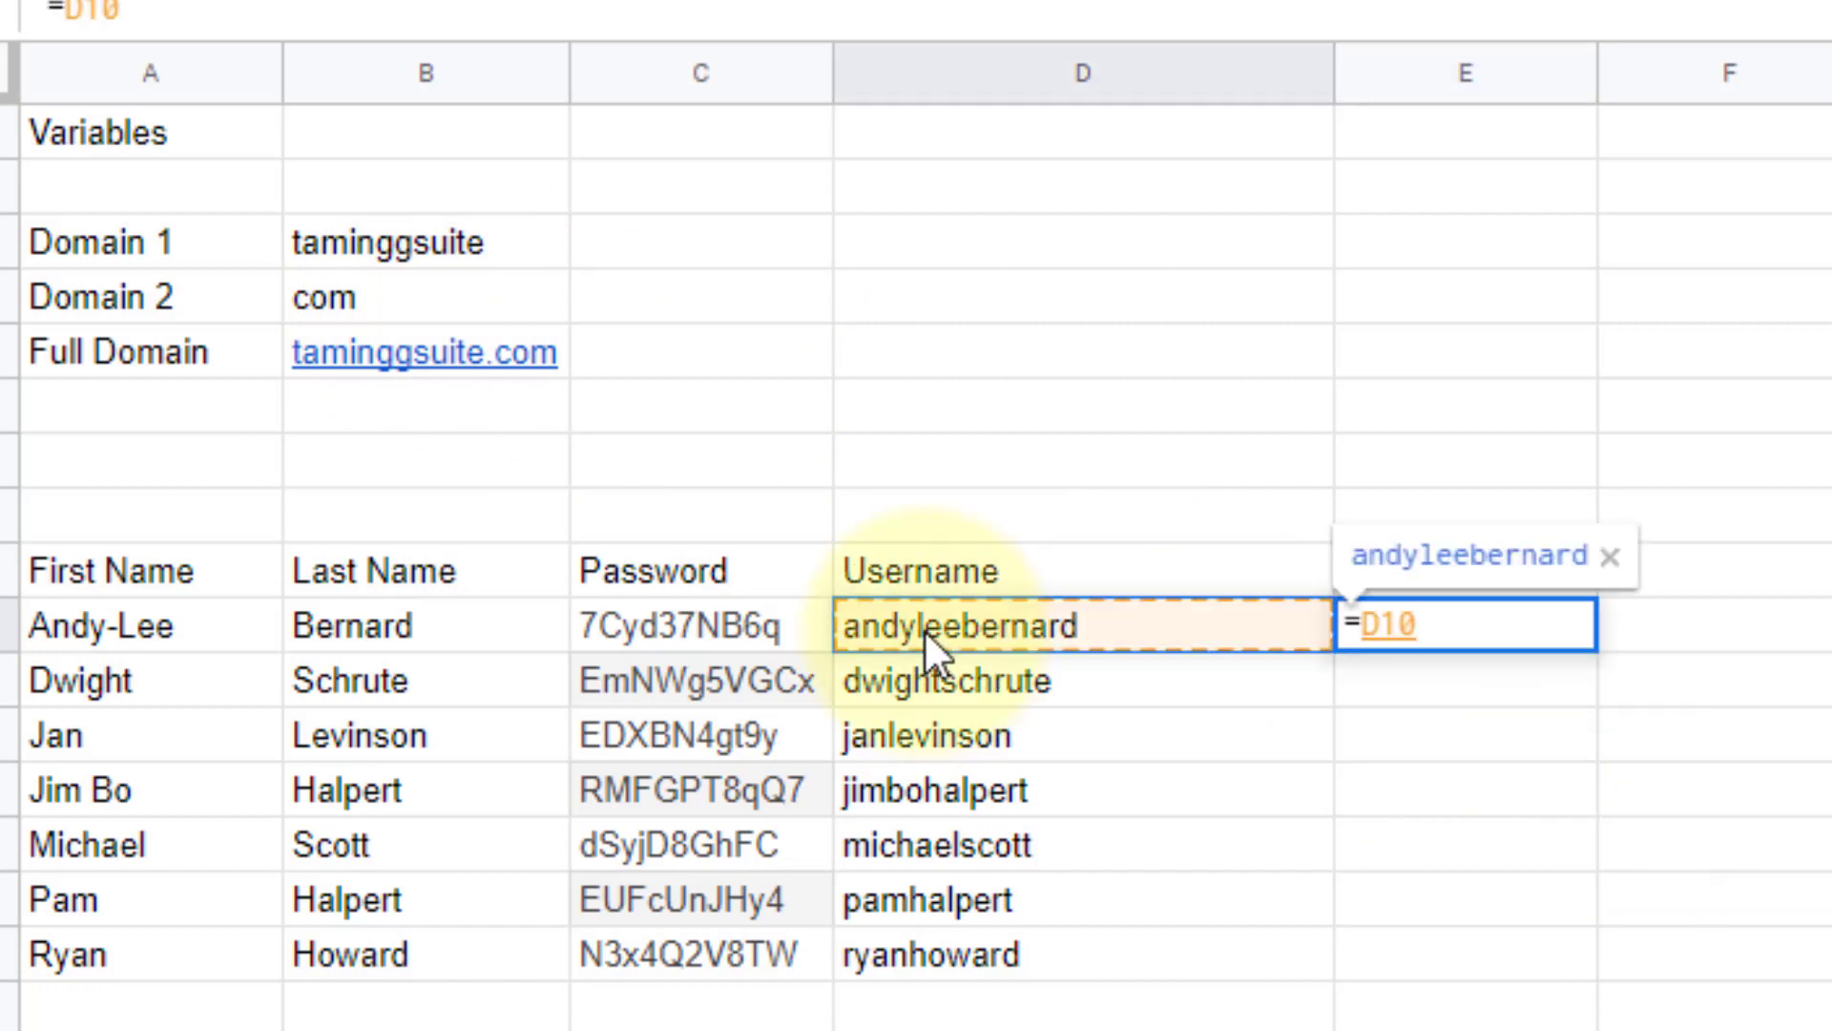
{"action": "type", "text": "&"}
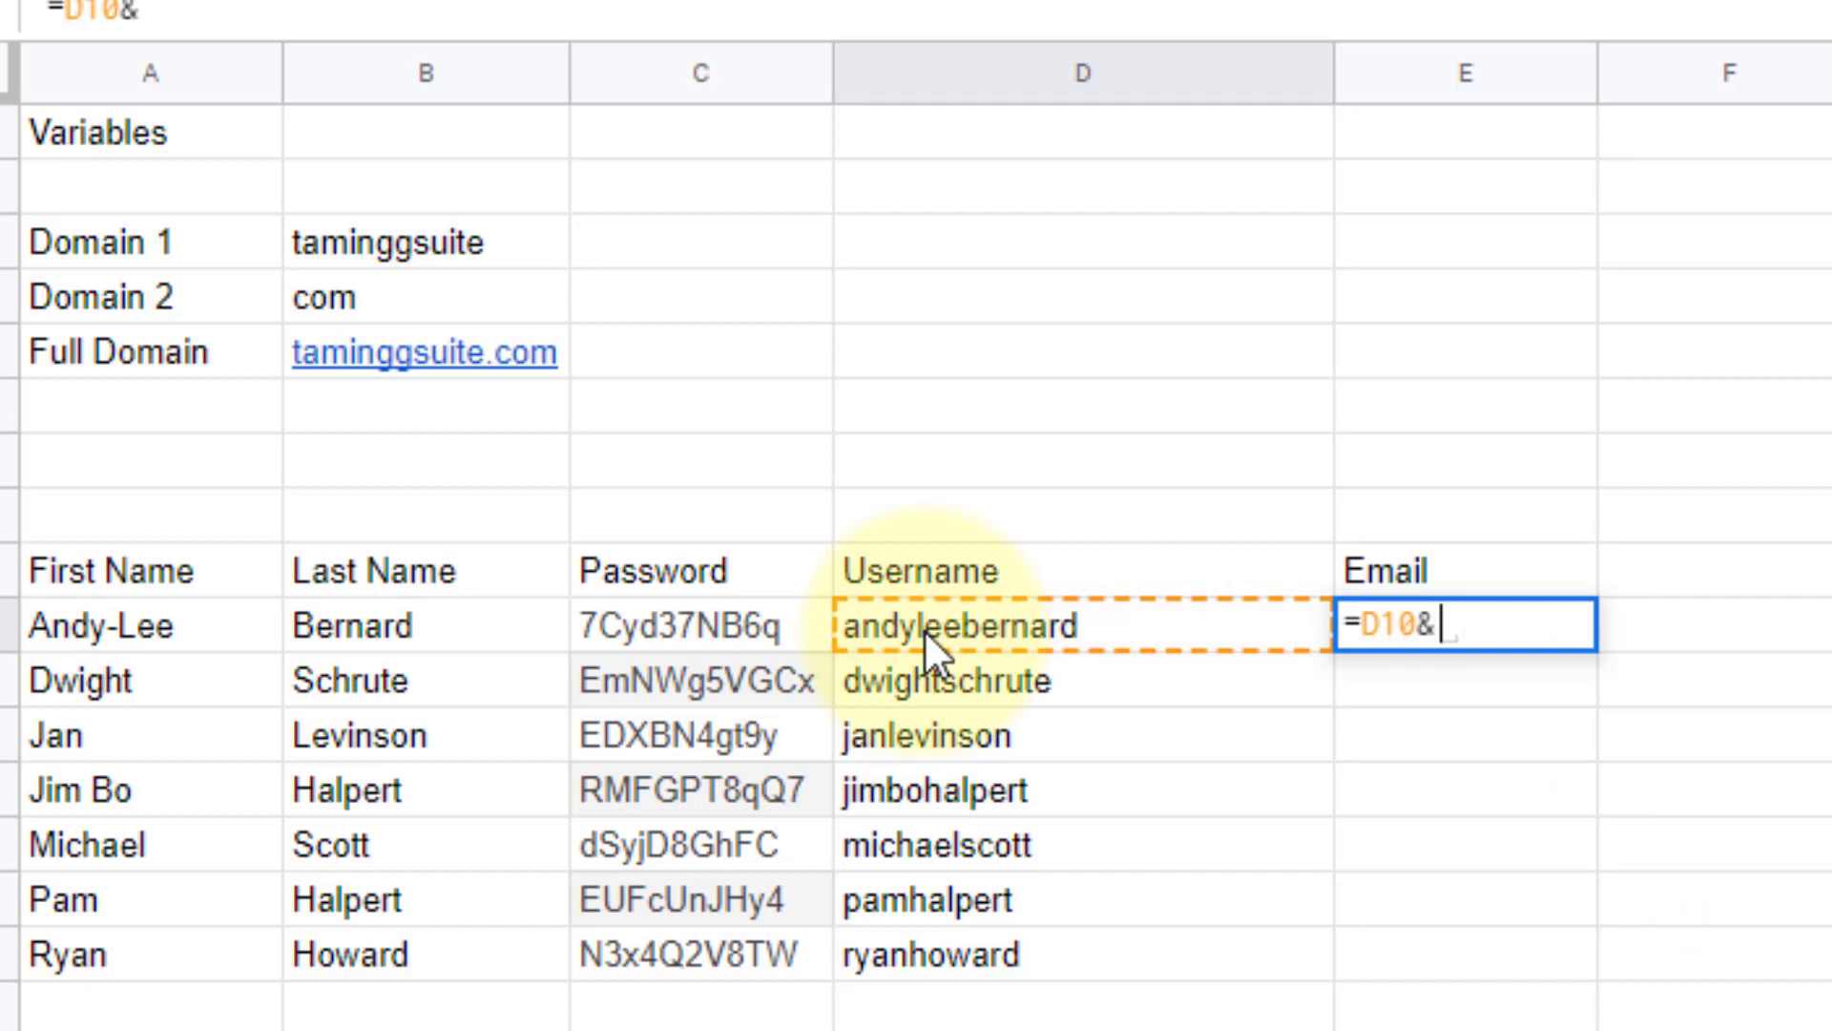
{"action": "type", "text": "\""}
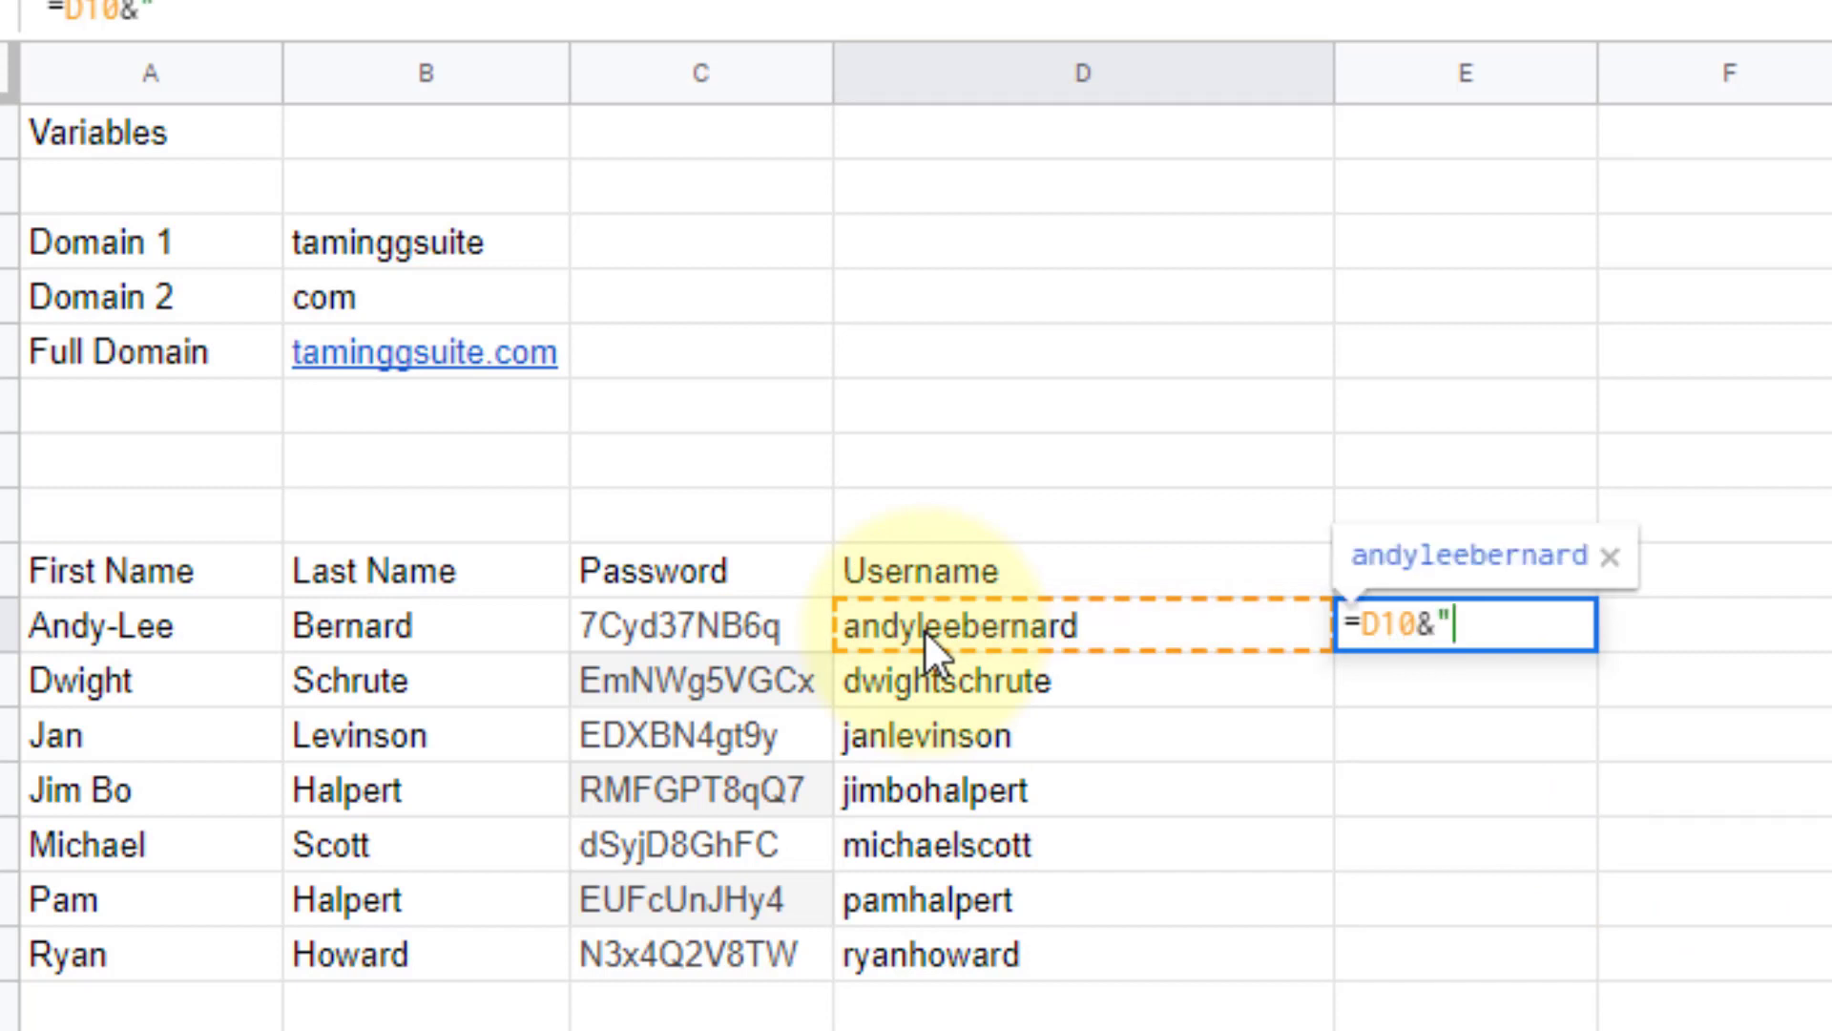
{"action": "type", "text": "@"}
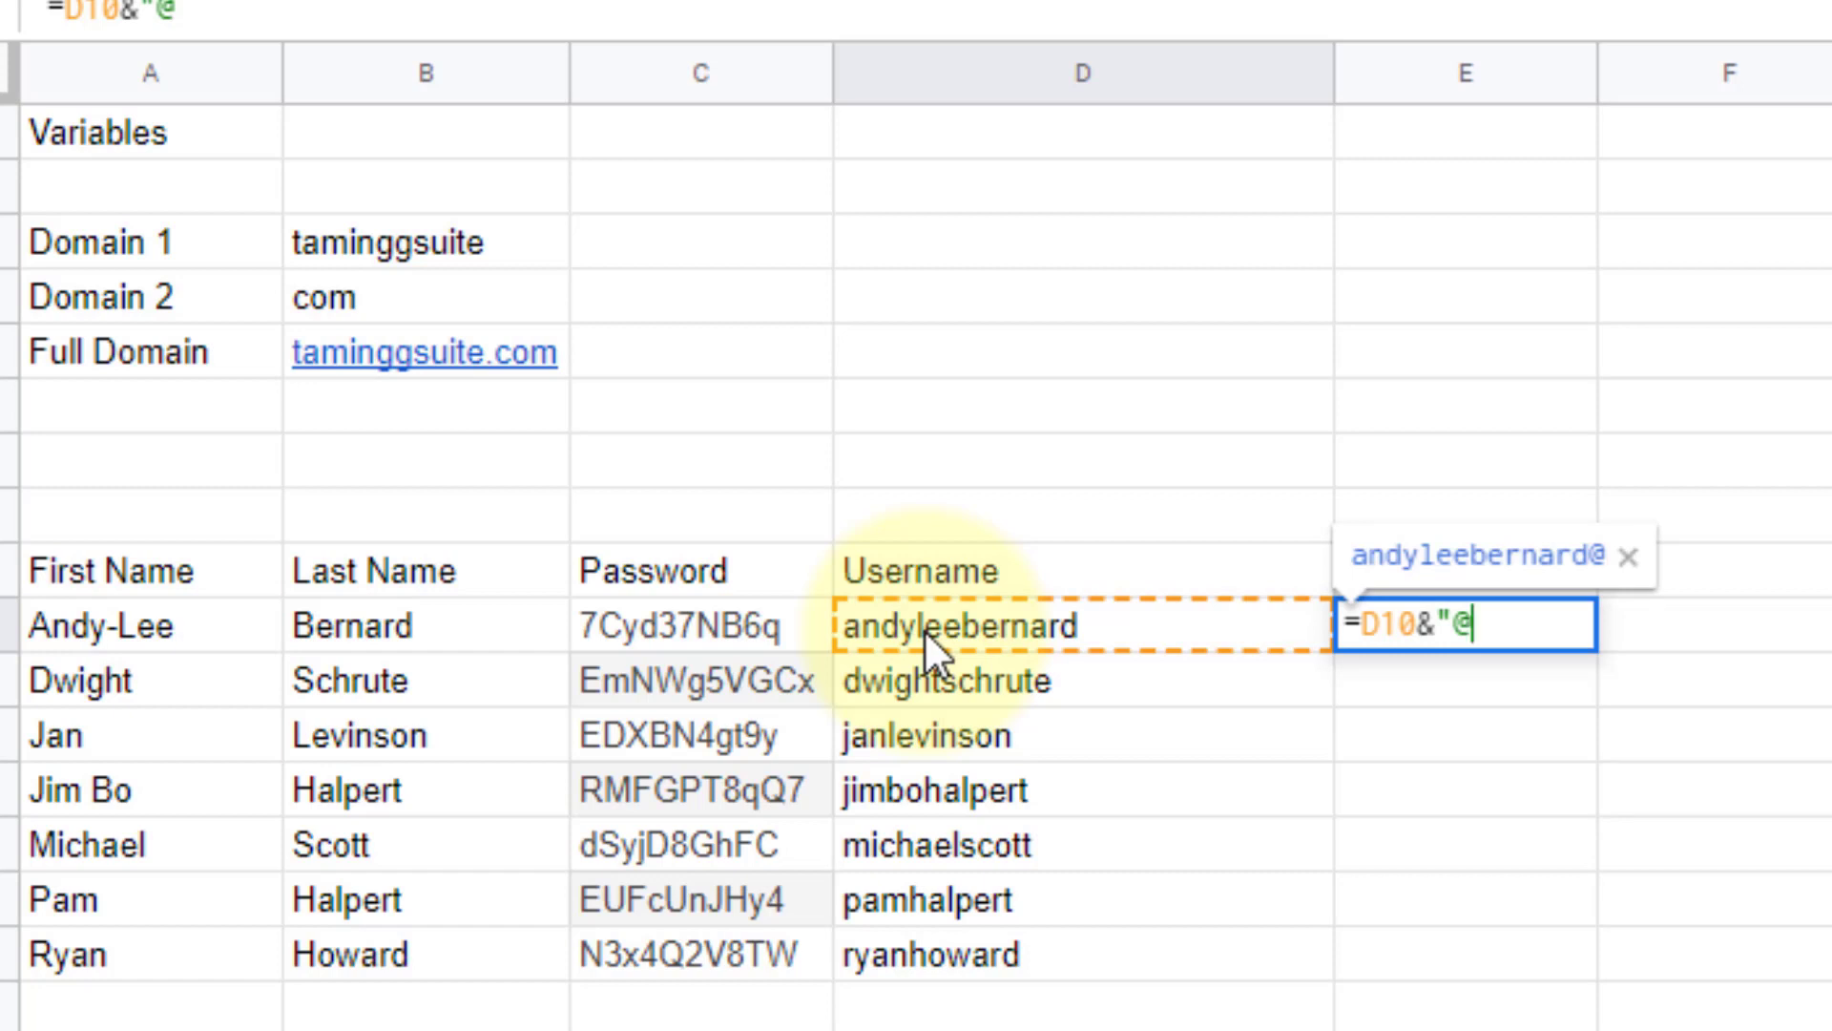
{"action": "type", "text": "\"&"}
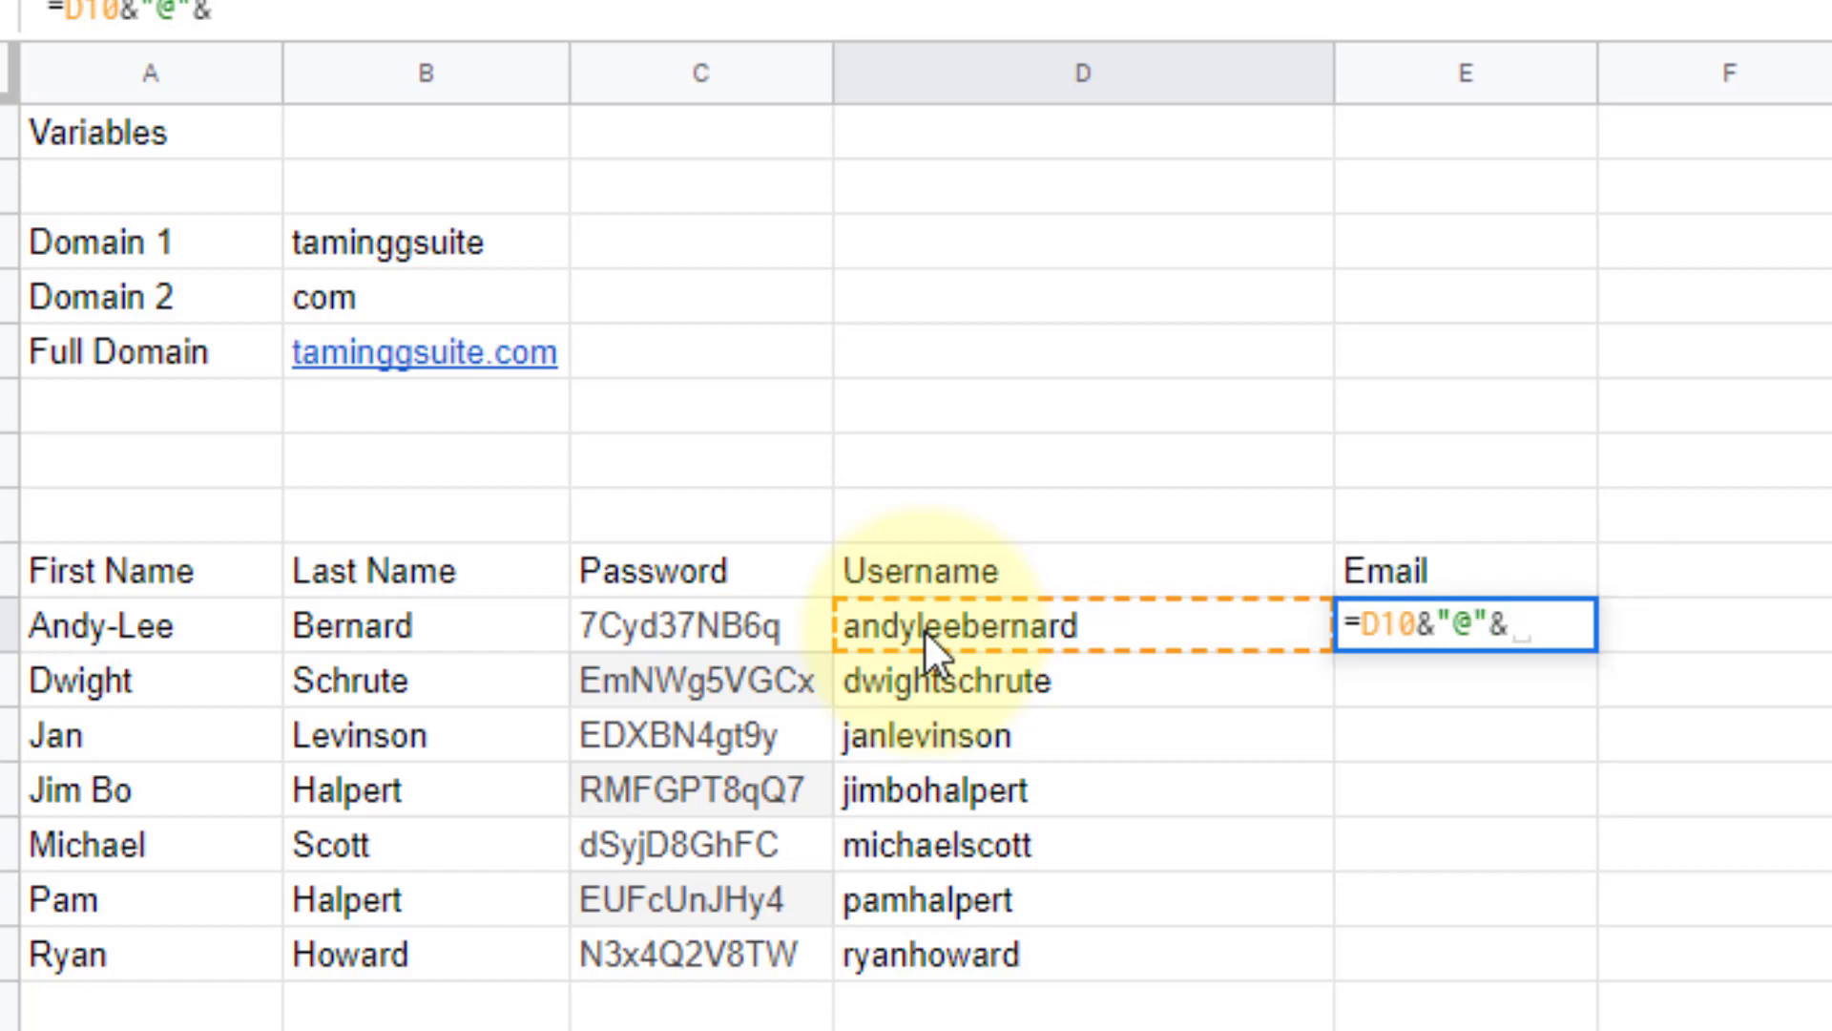
{"action": "left_click", "coordinate": [376, 346]}
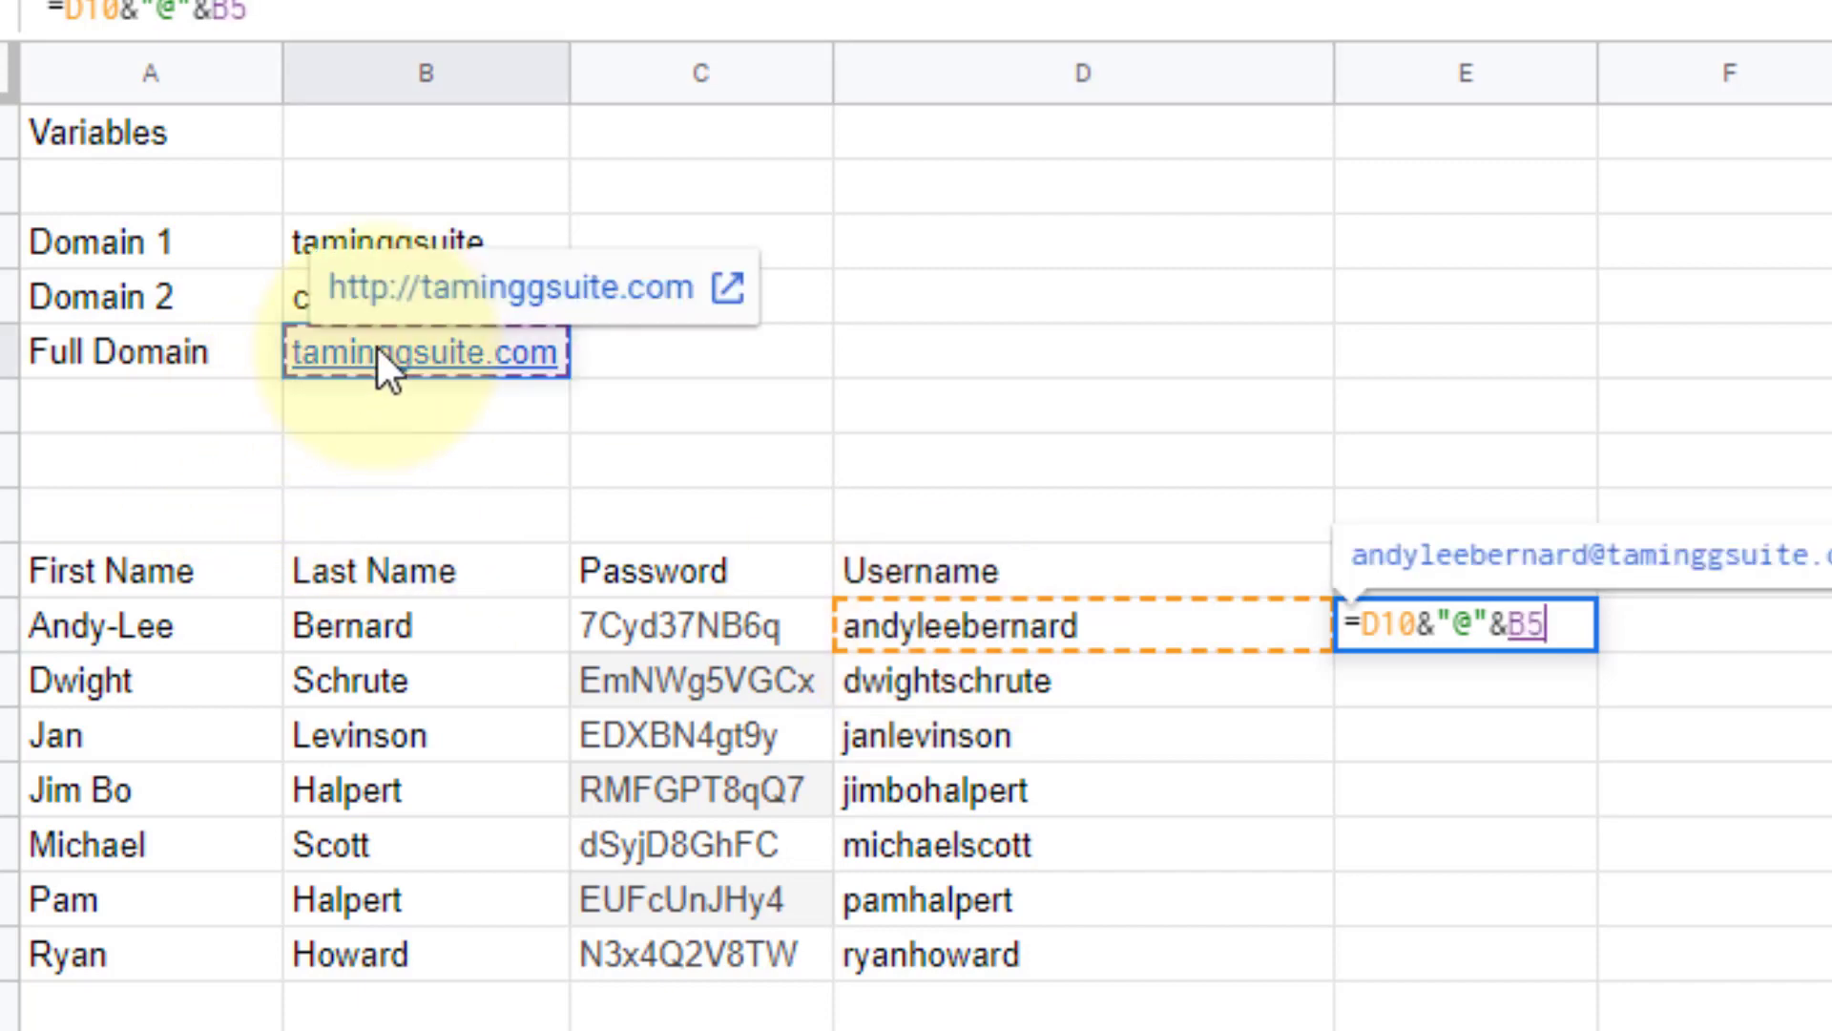
{"action": "key", "text": "Return"}
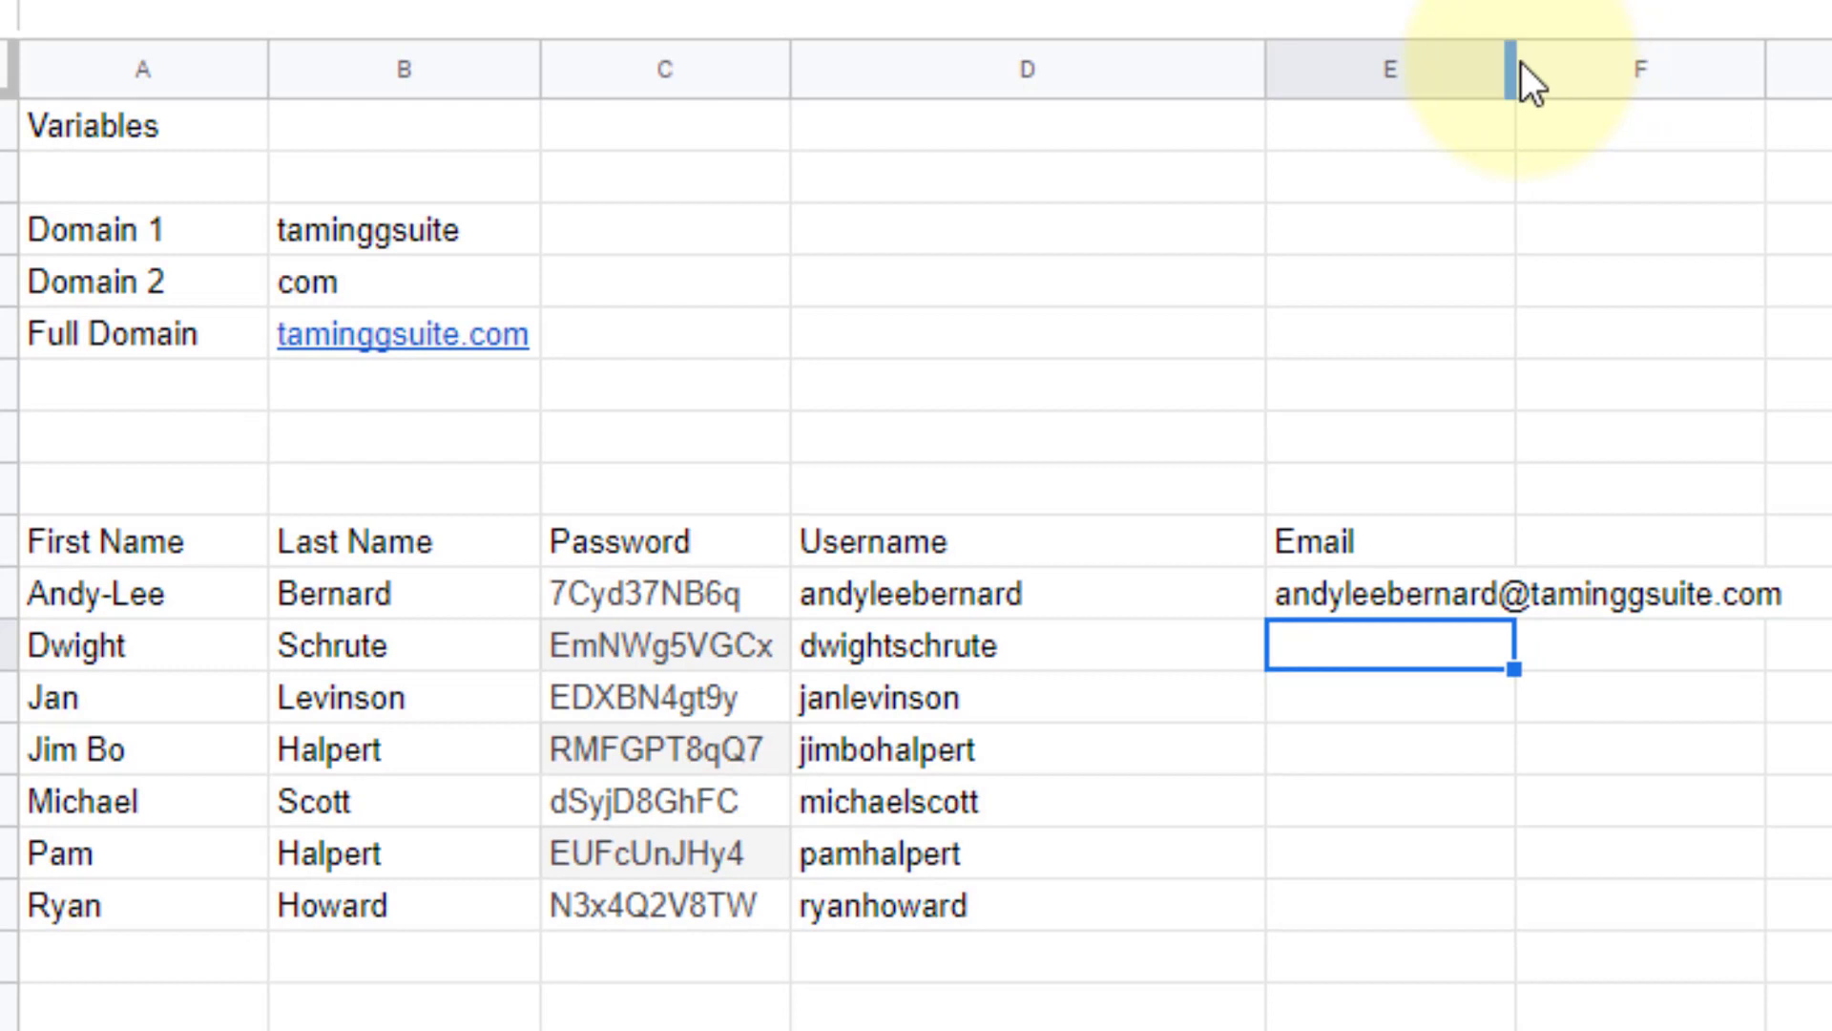
Widen column E to fit the email address and fill the E10 formula down to E16, checking the copied references
{"action": "left_click_drag", "start_coordinate": [1512, 67], "coordinate": [1783, 908]}
{"action": "left_click", "coordinate": [1765, 601]}
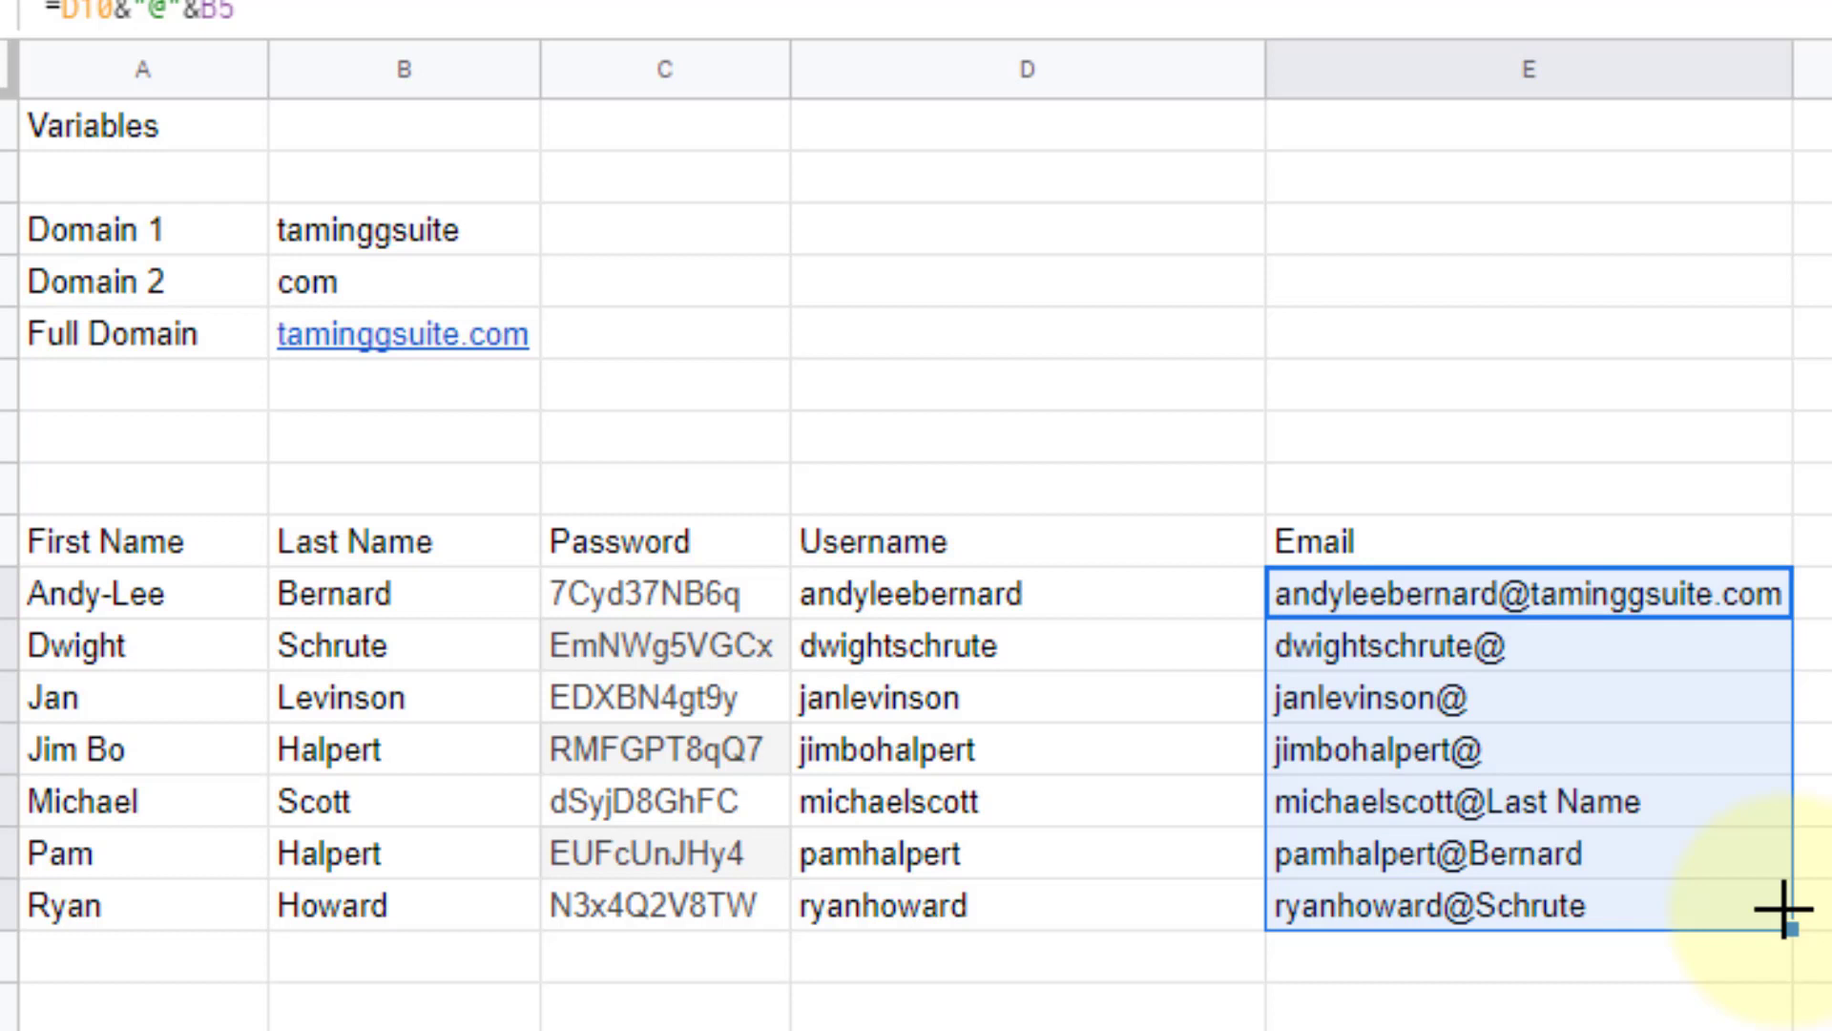
{"action": "left_click", "coordinate": [1543, 649]}
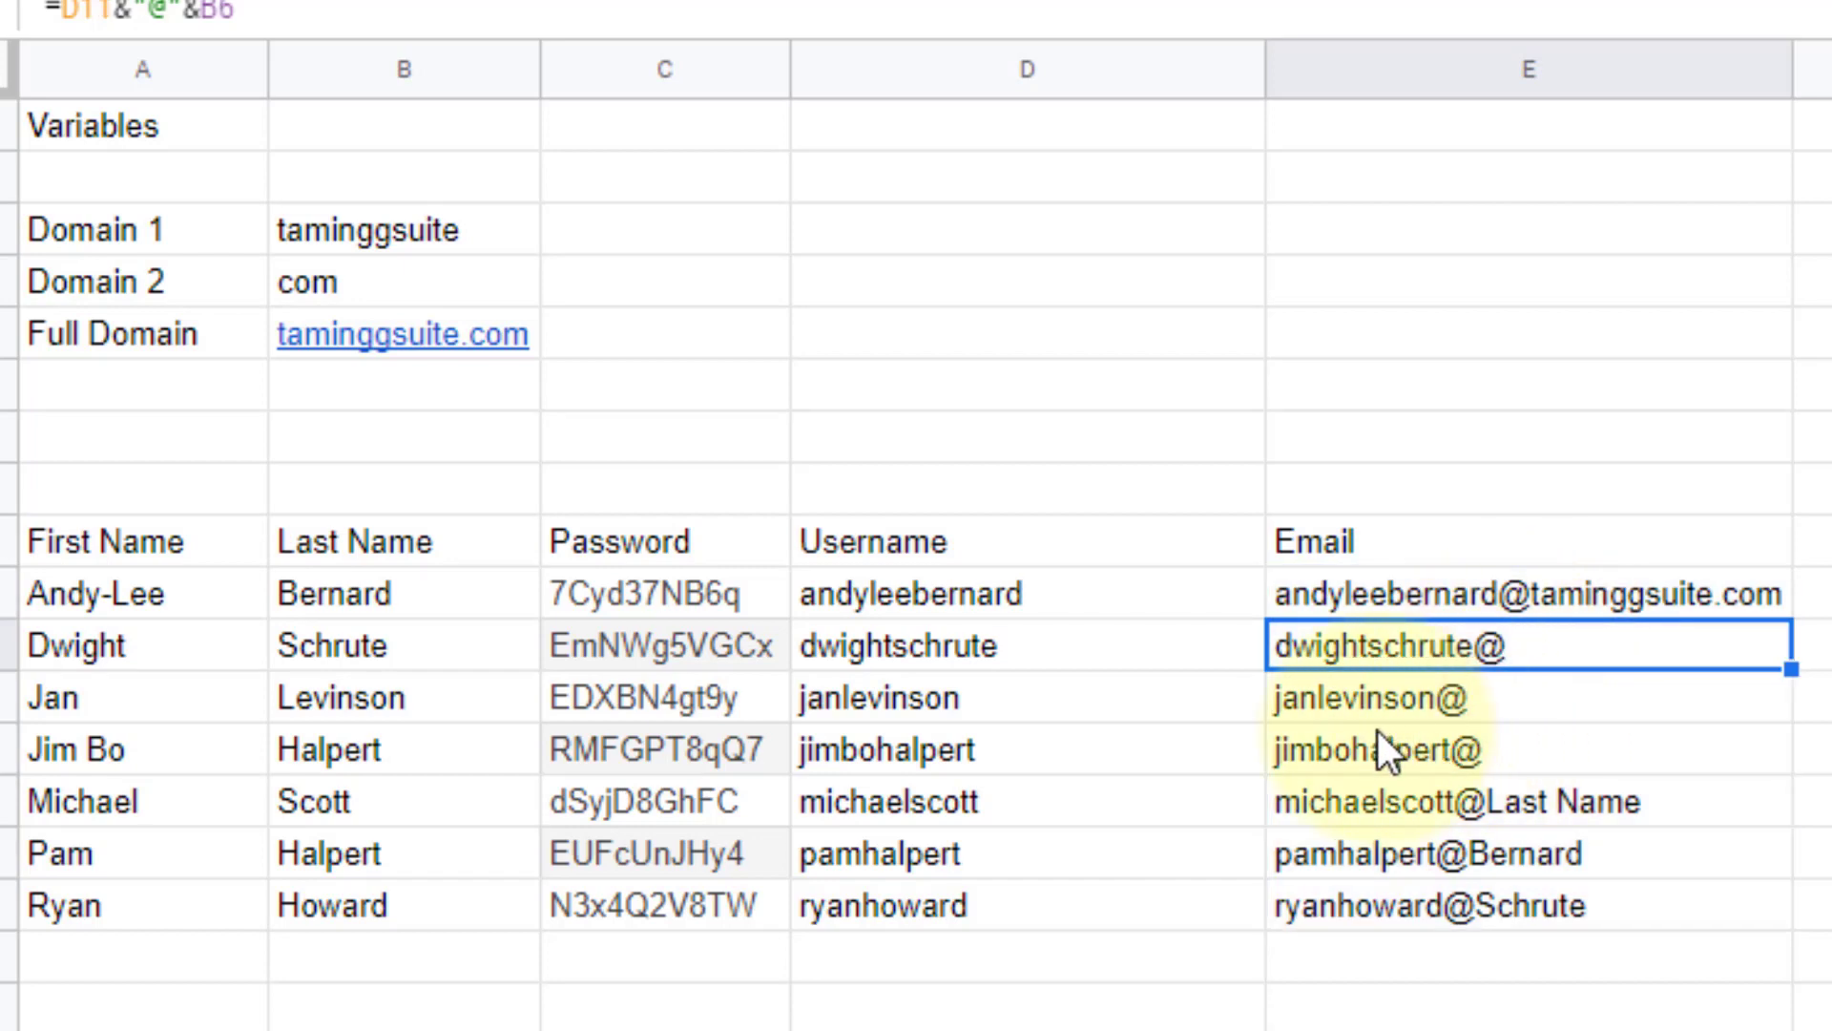
{"action": "left_click", "coordinate": [1626, 599]}
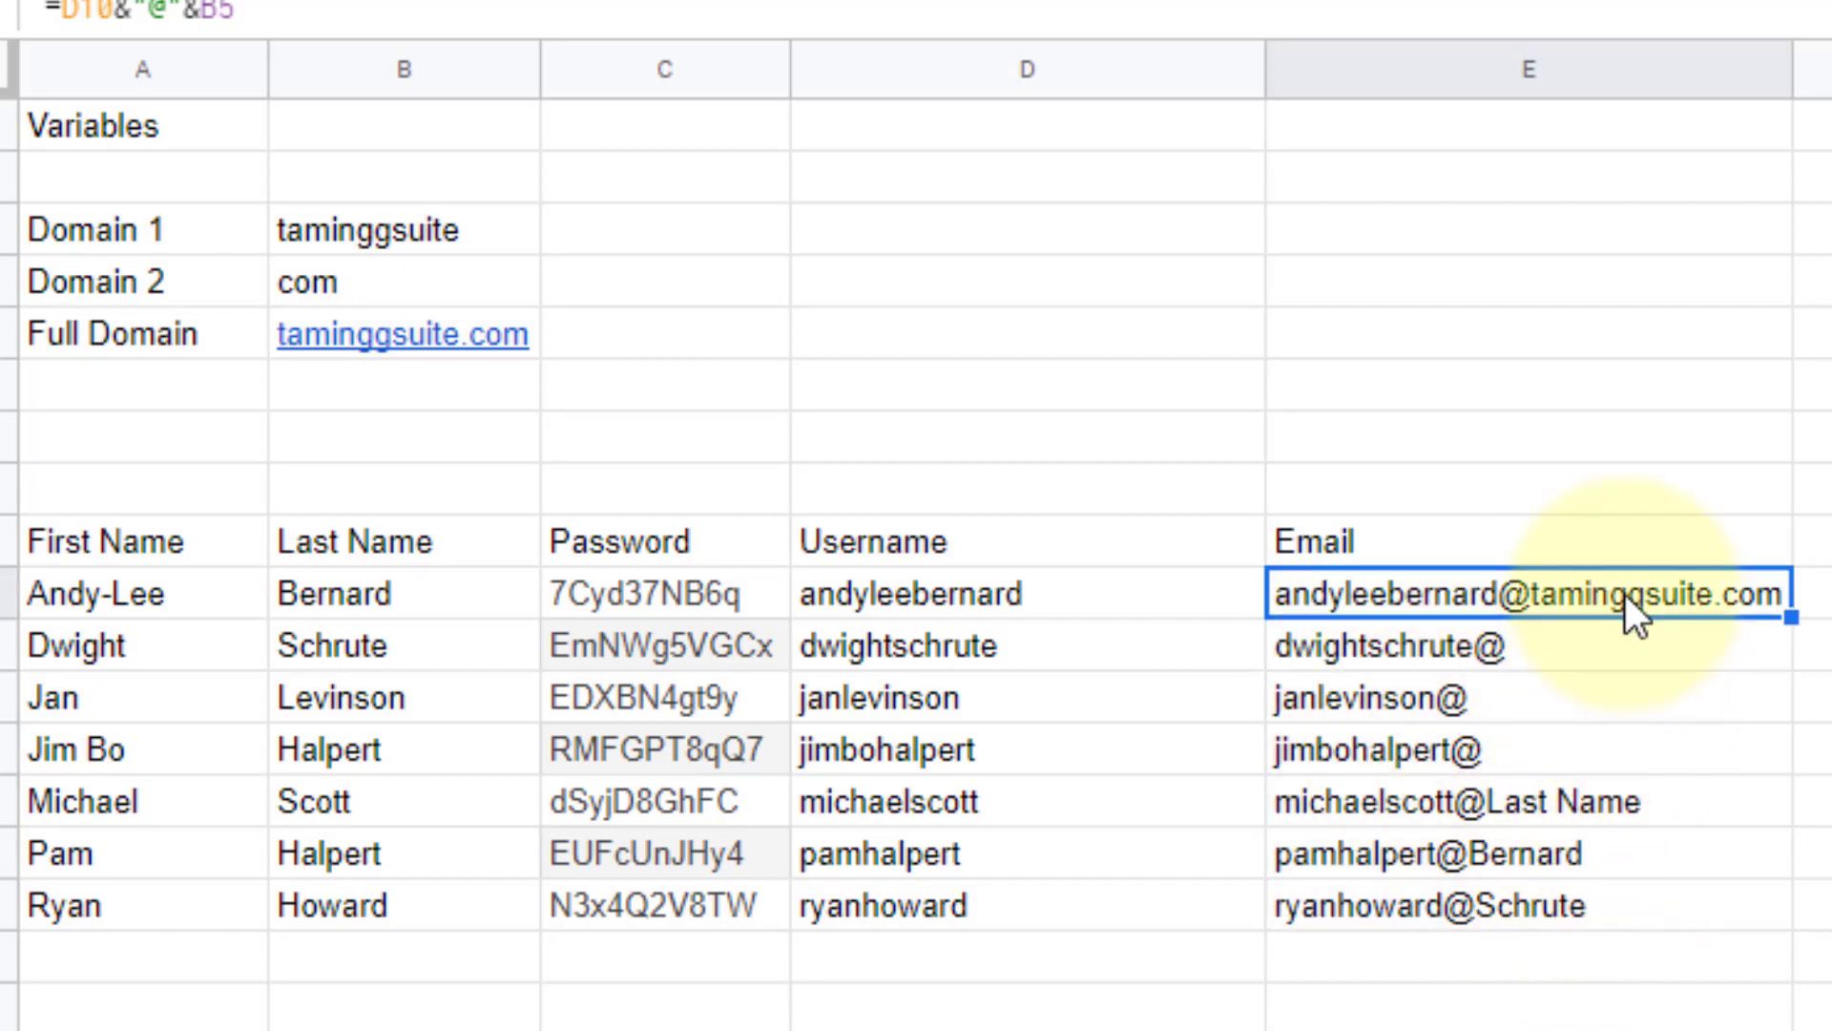
{"action": "left_click", "coordinate": [1627, 646]}
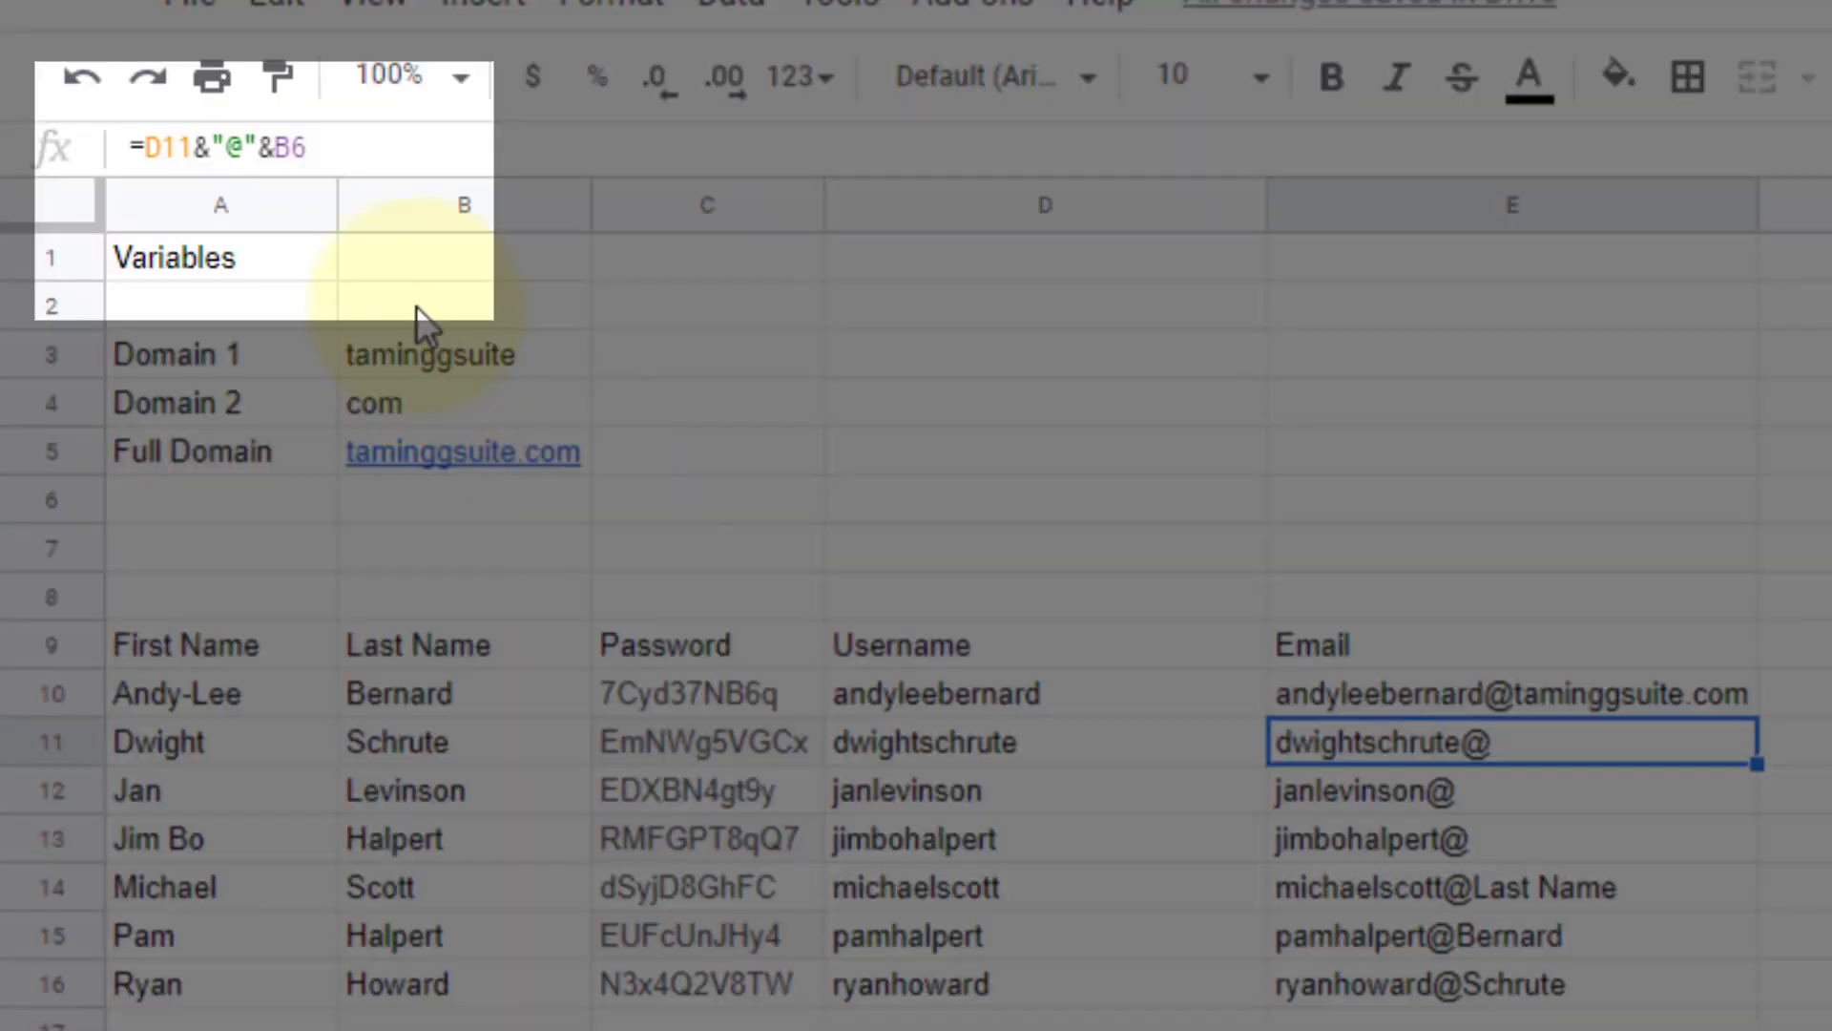
Make the domain reference in the E10 email formula absolute, giving =D10&"@"&$B$5
{"action": "left_click", "coordinate": [1552, 698]}
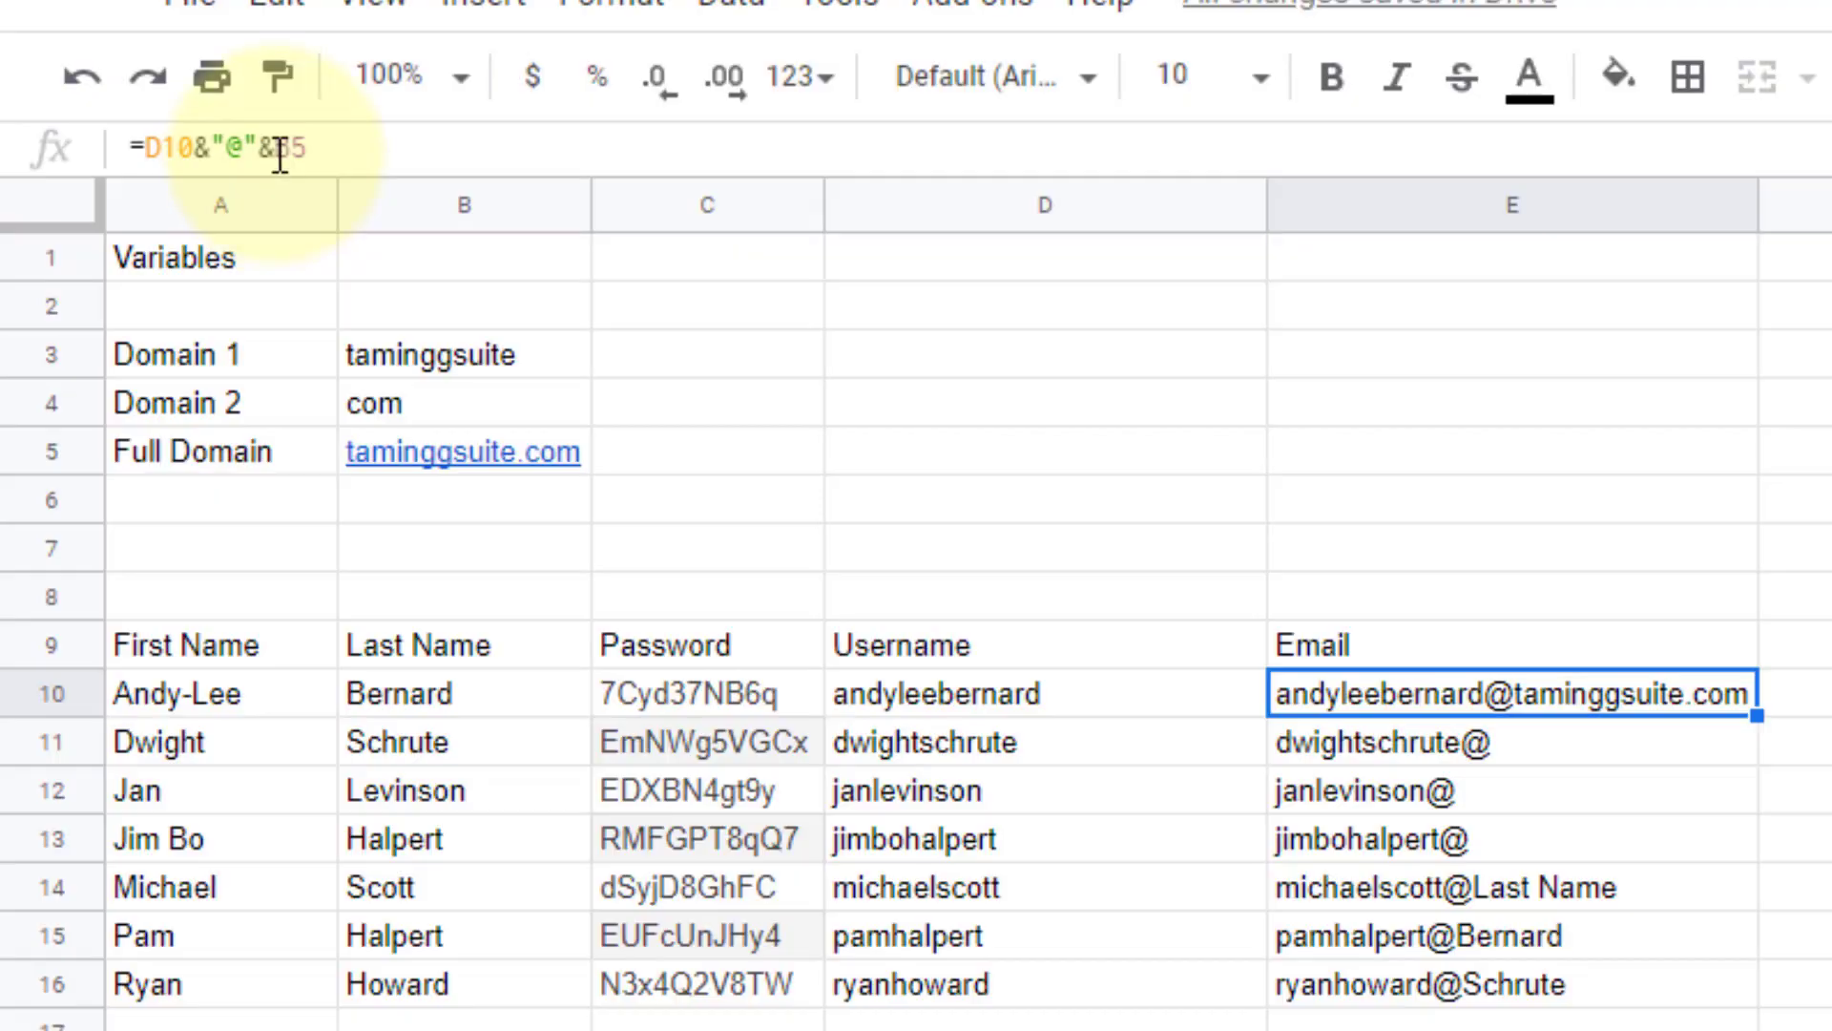
{"action": "left_click", "coordinate": [275, 148]}
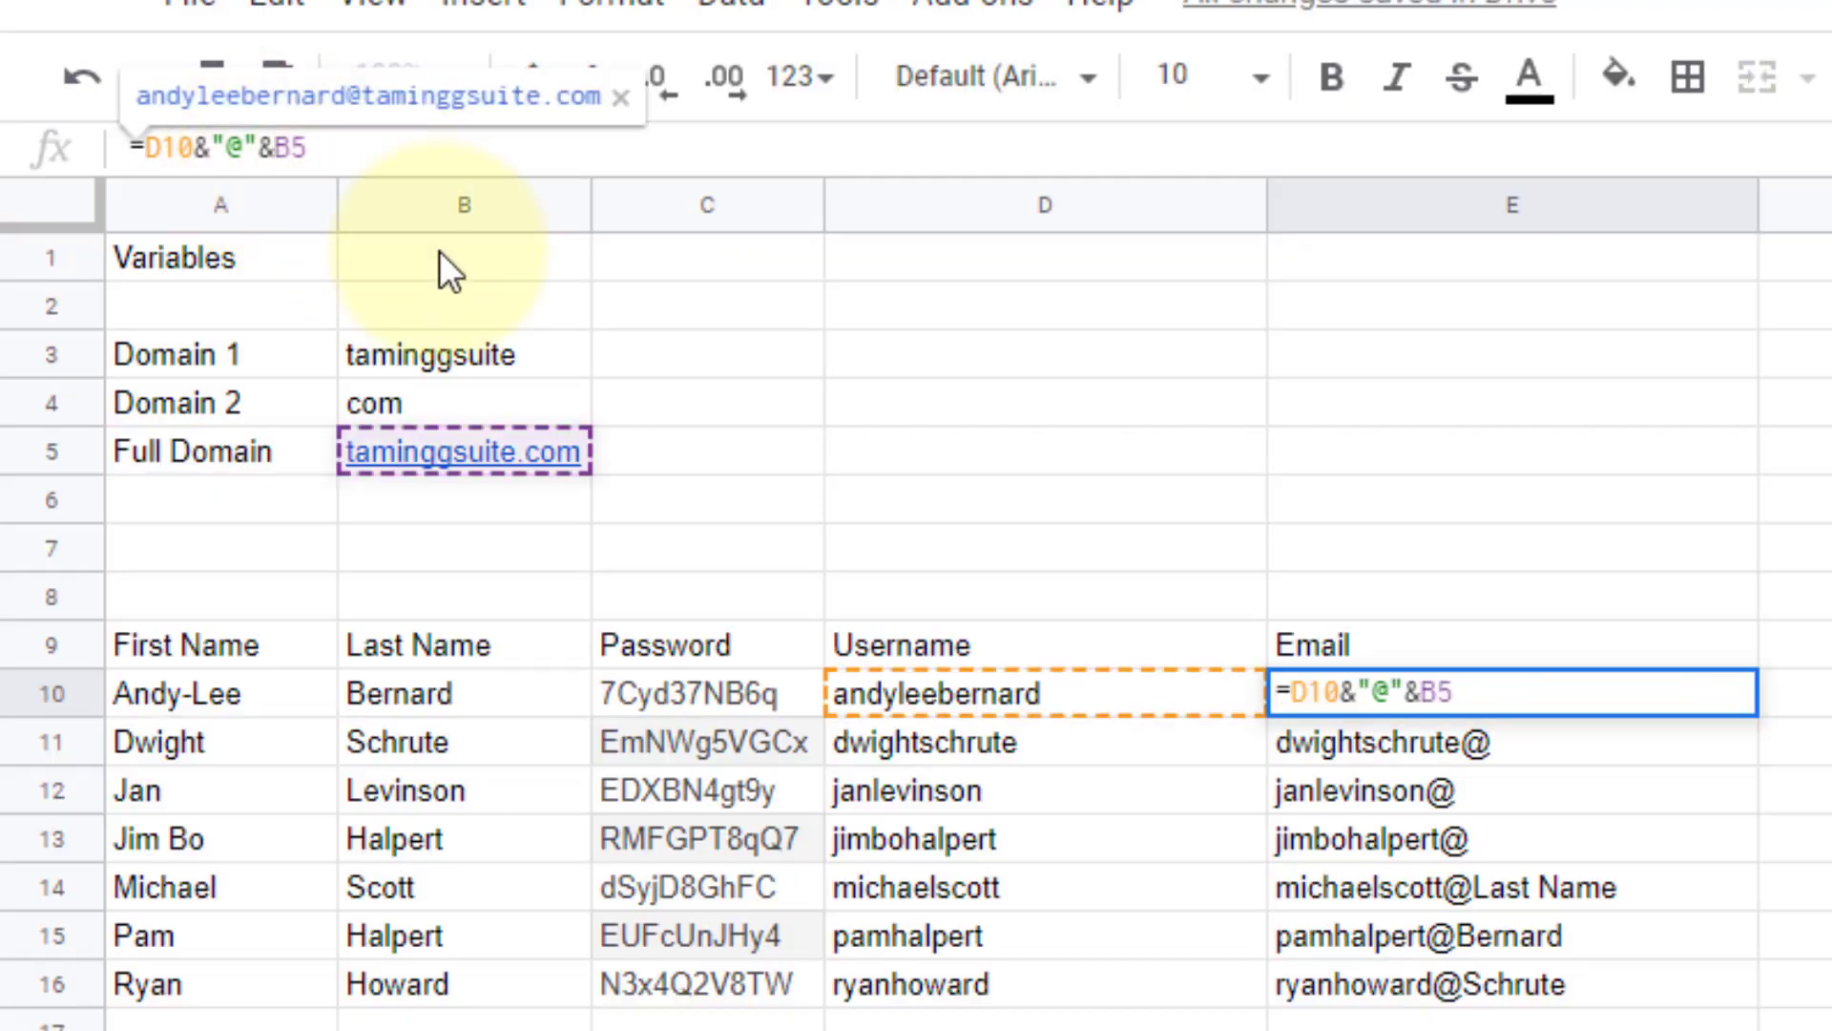
{"action": "type", "text": "$"}
{"action": "key", "text": "Right"}
{"action": "type", "text": "$"}
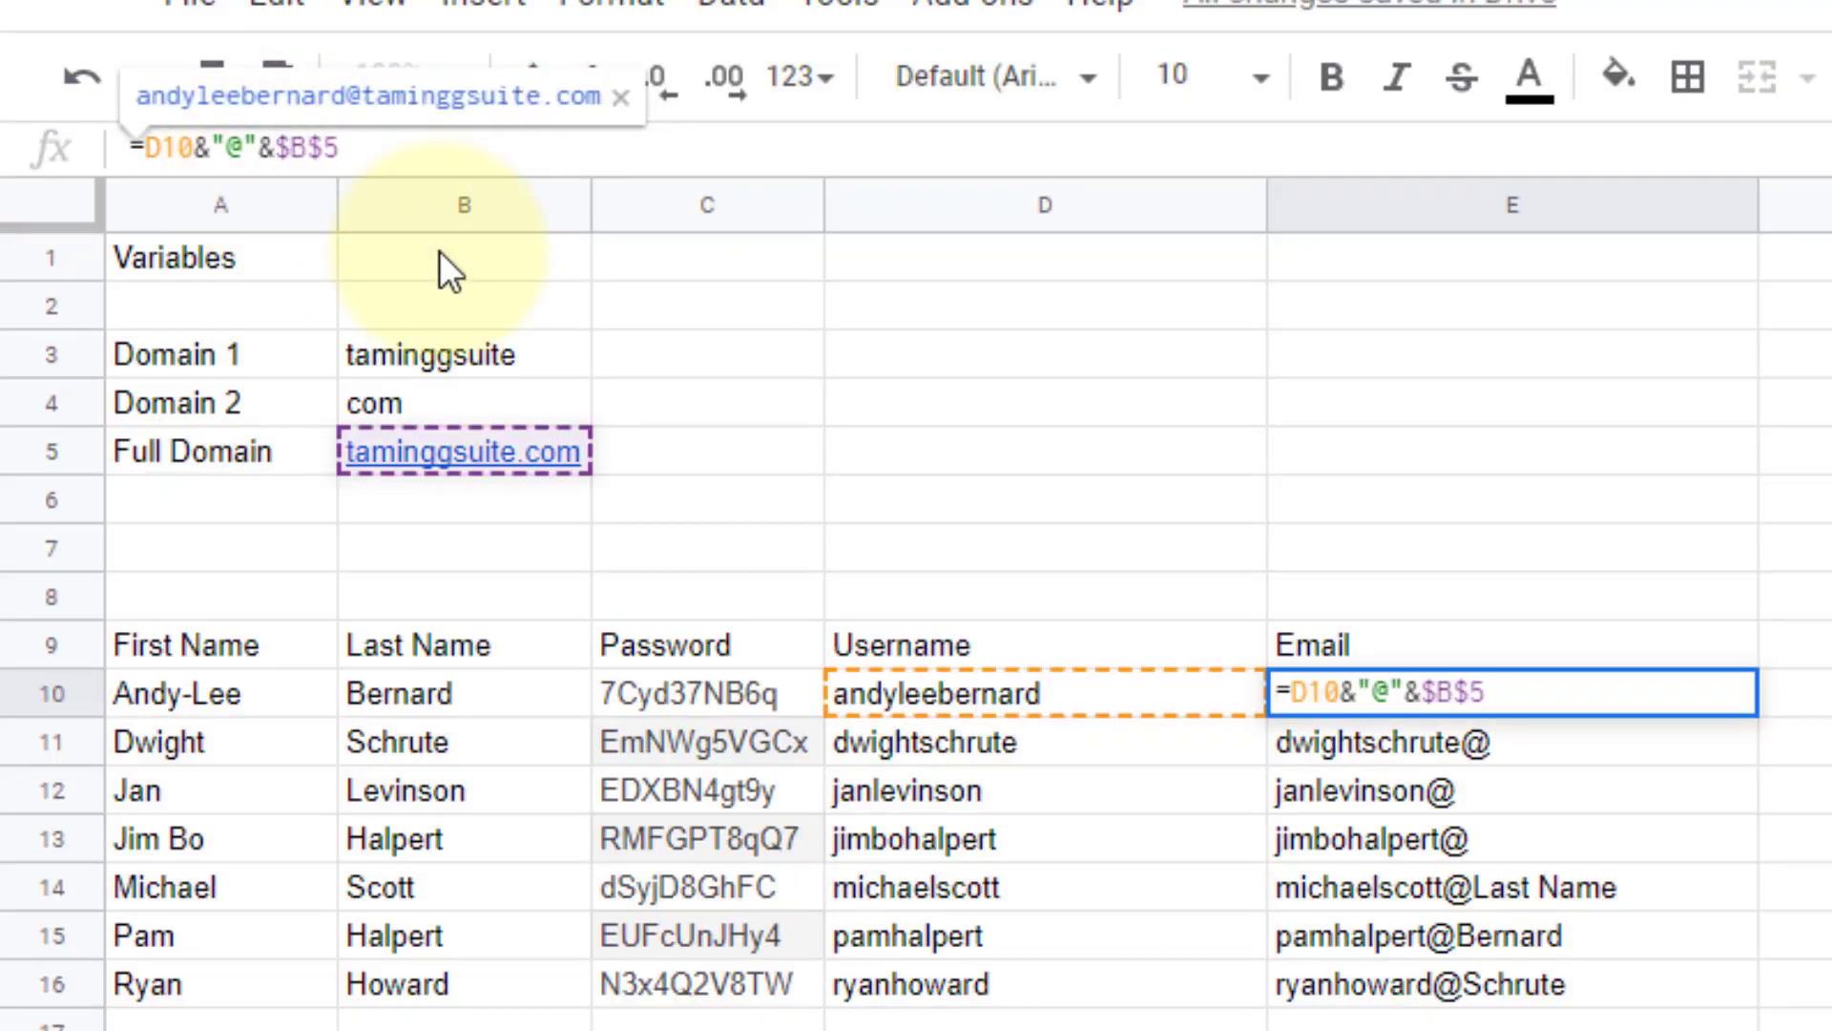
{"action": "key", "text": "Return"}
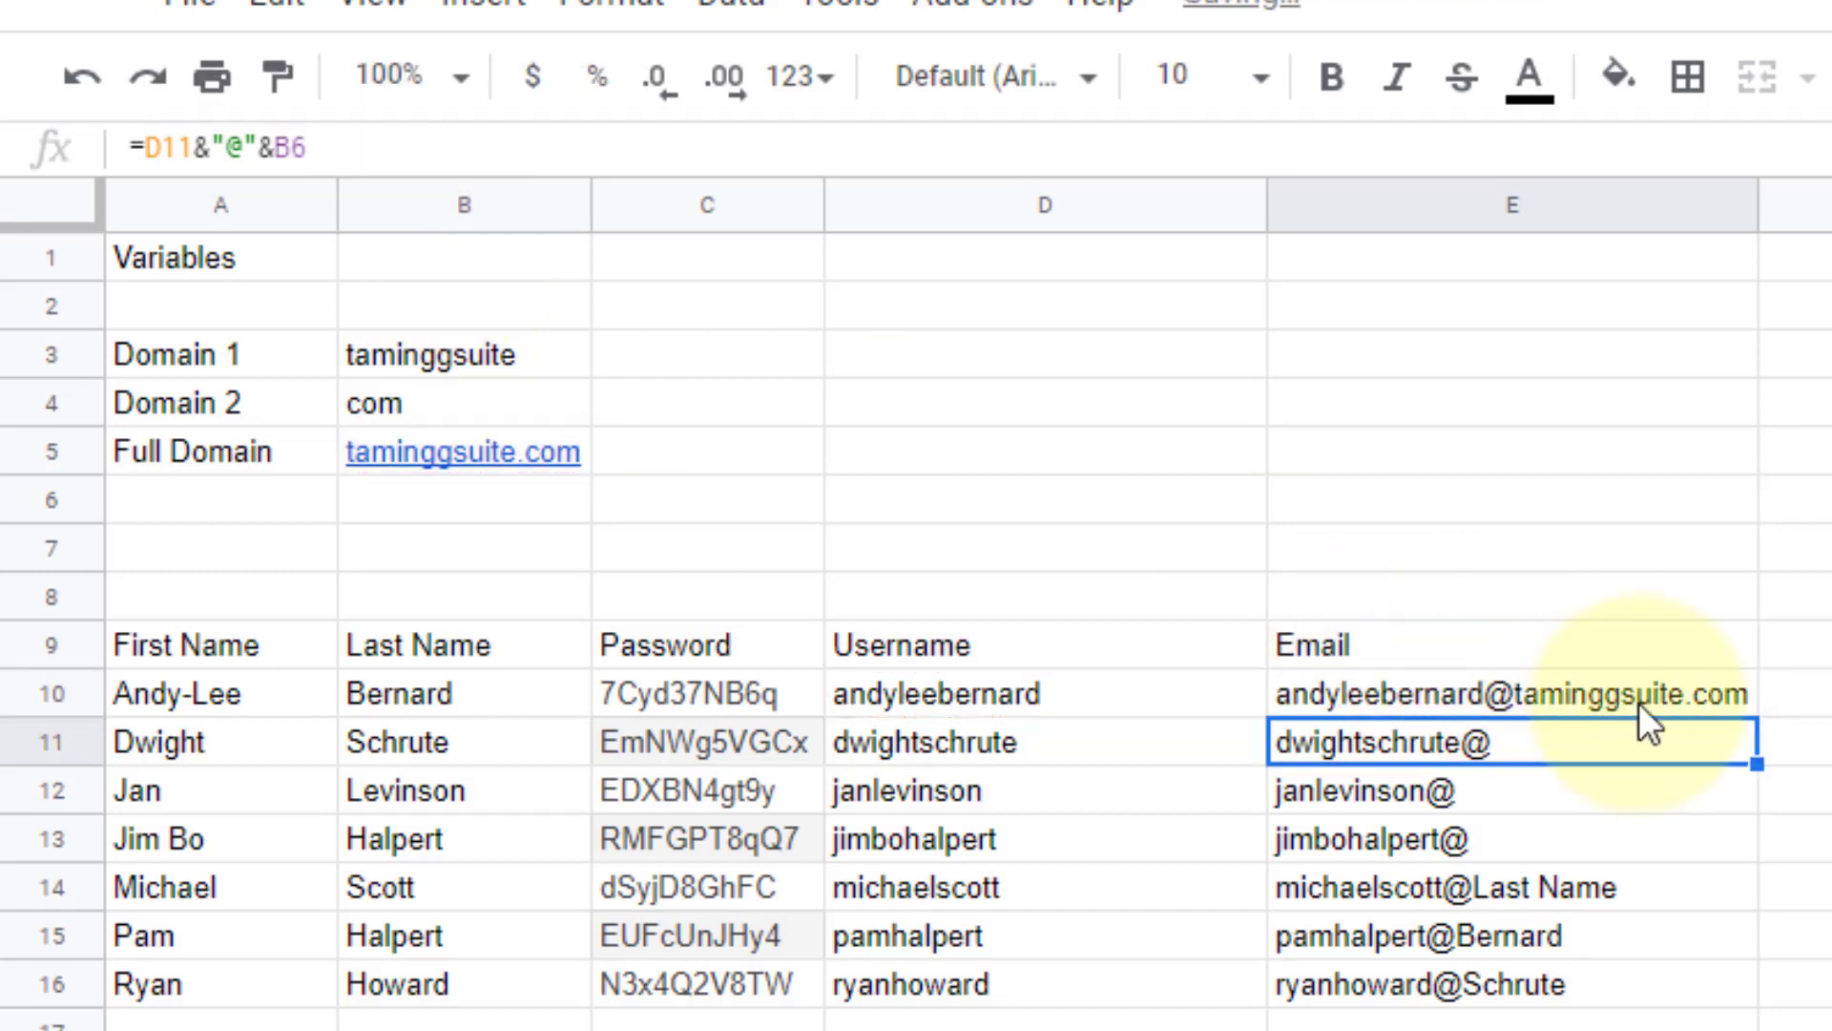
Fill the corrected email formula from E10 down to E16 and check the formulas in the copied cells
{"action": "left_click", "coordinate": [1679, 706]}
{"action": "left_click_drag", "start_coordinate": [1759, 711], "coordinate": [1723, 993]}
{"action": "left_click", "coordinate": [1504, 992]}
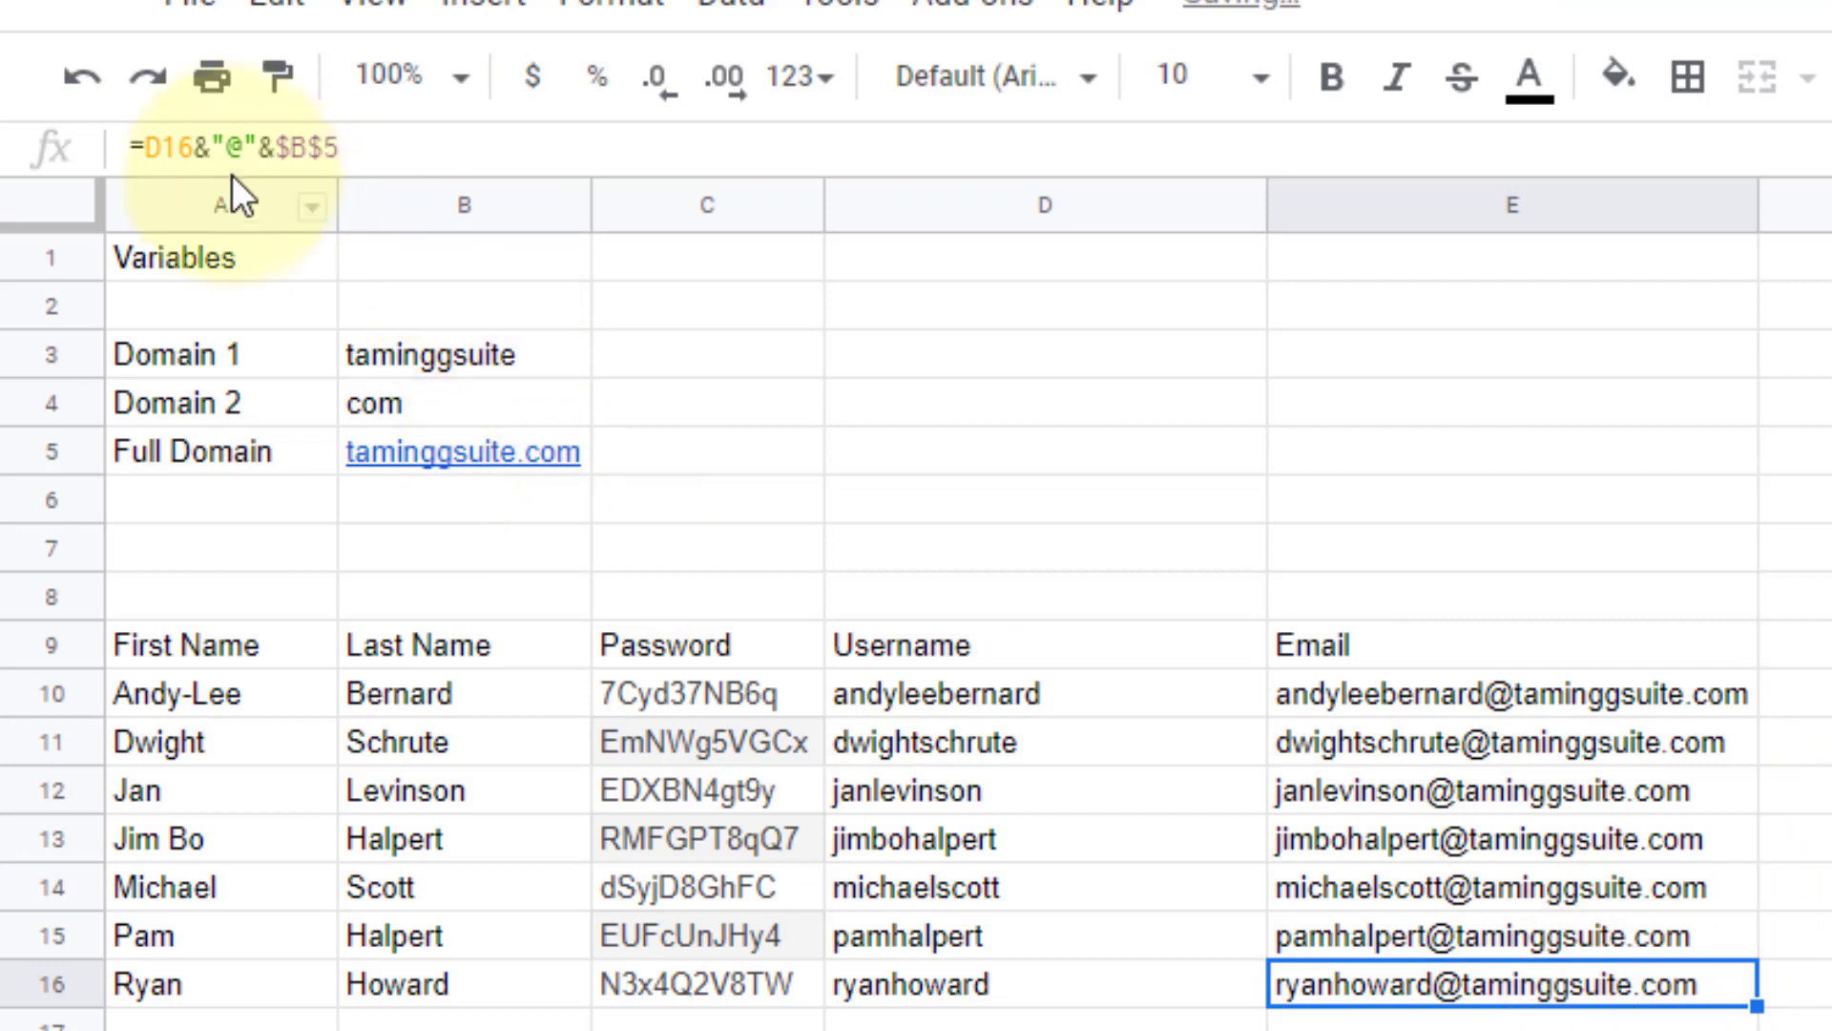
{"action": "left_click", "coordinate": [1583, 852]}
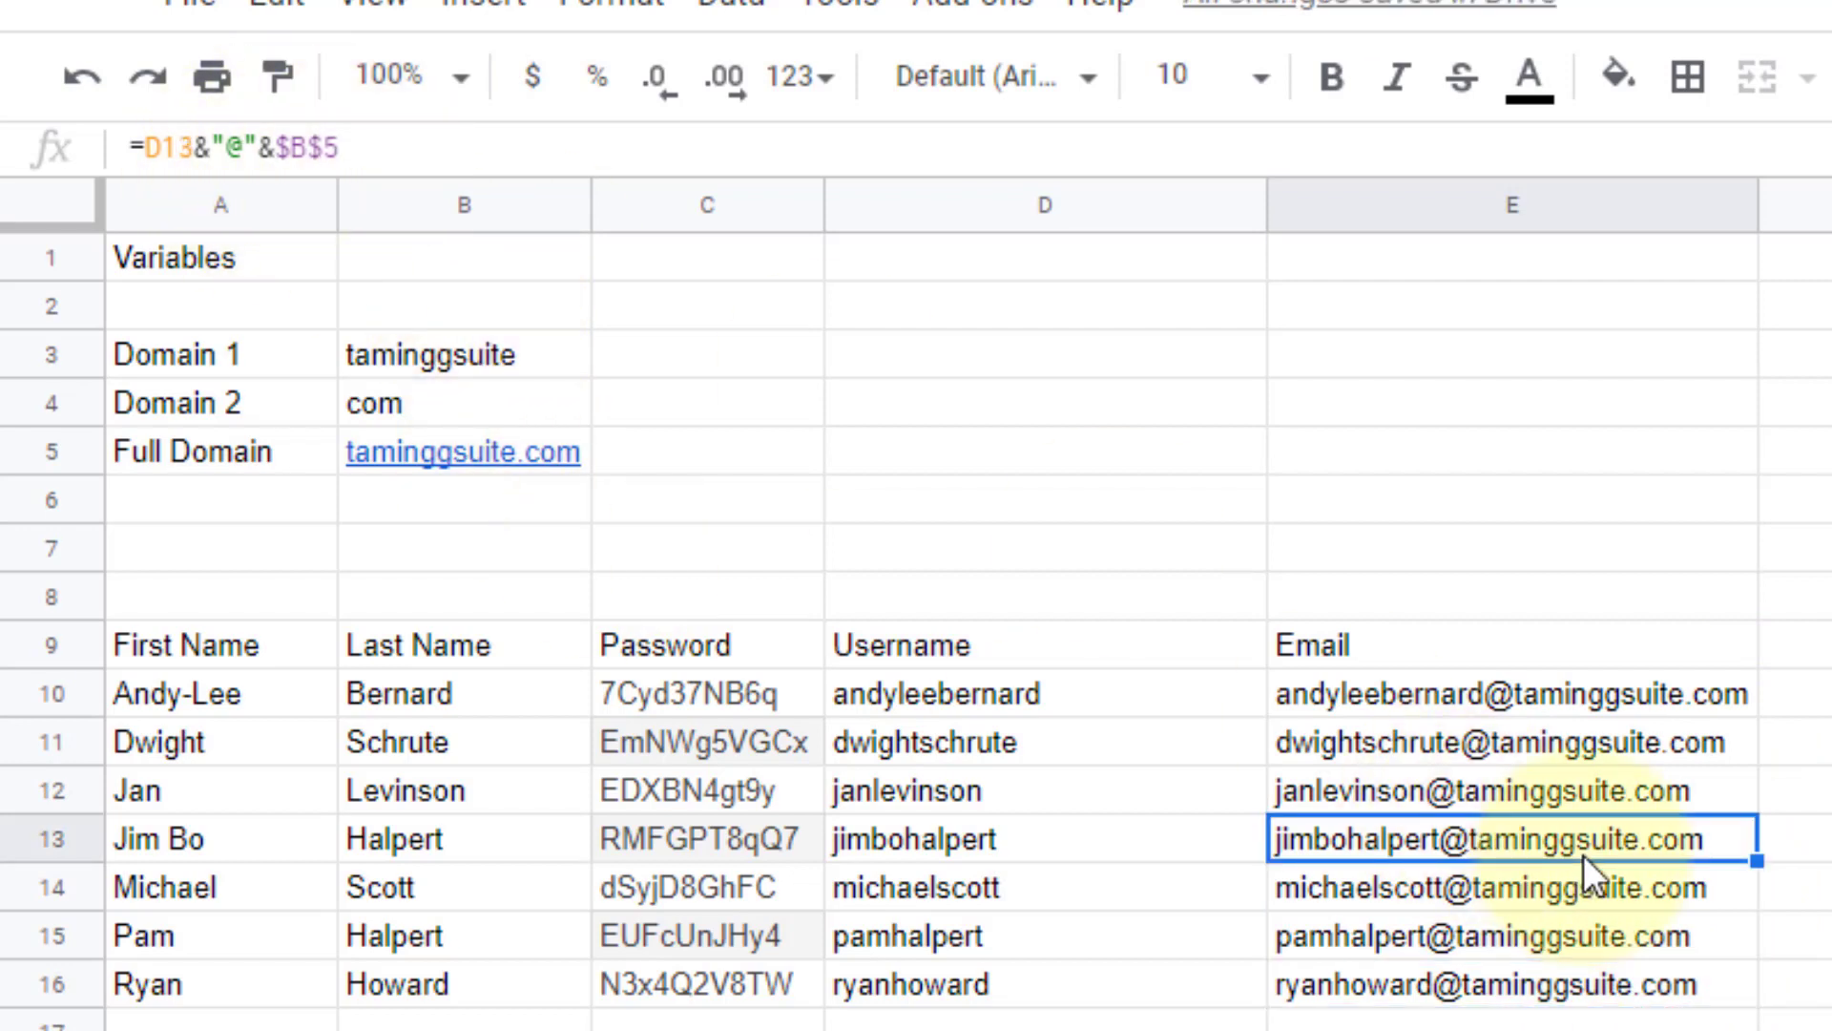